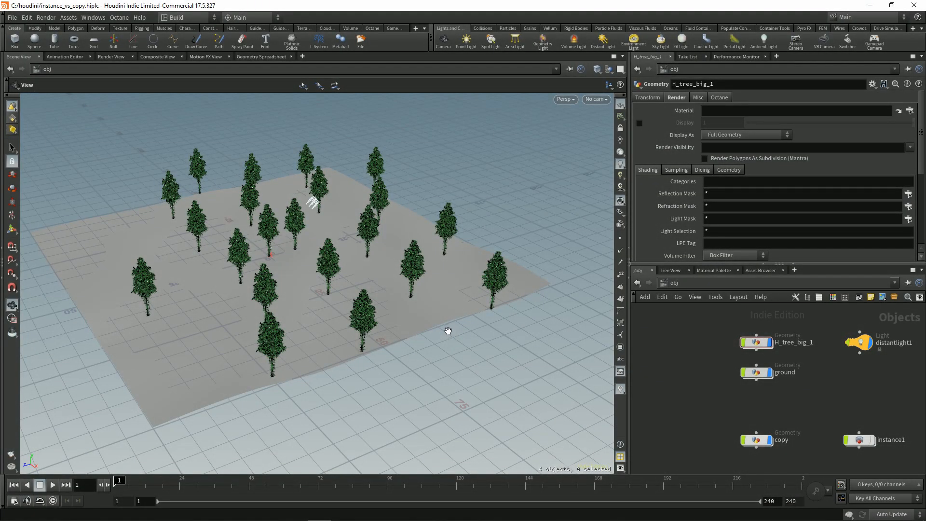
Open the H_tree_big_1 object's network and select its Alembic node to inspect the tree source
mouse_move(389, 301)
mouse_down()
mouse_move(399, 302)
mouse_move(311, 306)
mouse_move(364, 299)
mouse_move(357, 327)
mouse_move(387, 325)
mouse_move(375, 292)
mouse_move(390, 299)
mouse_up()
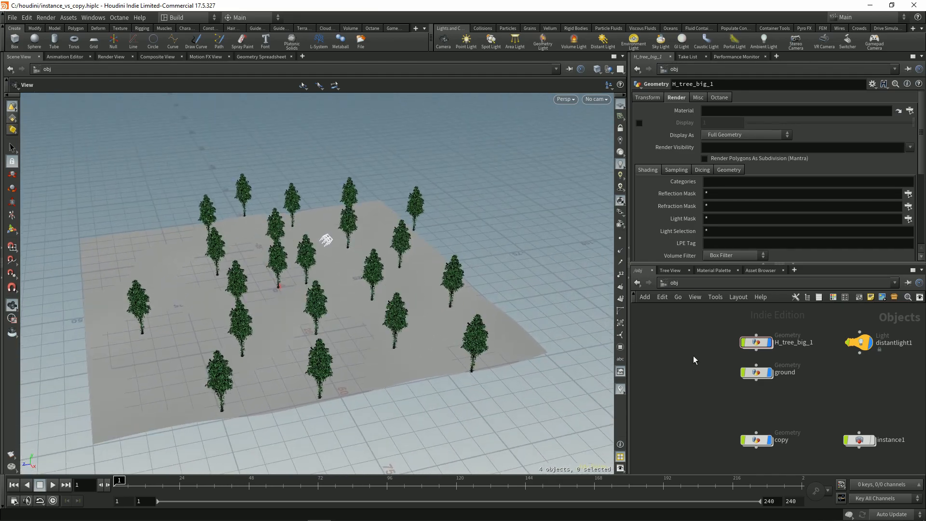
middle_drag(679, 358, 645, 363)
click(704, 346)
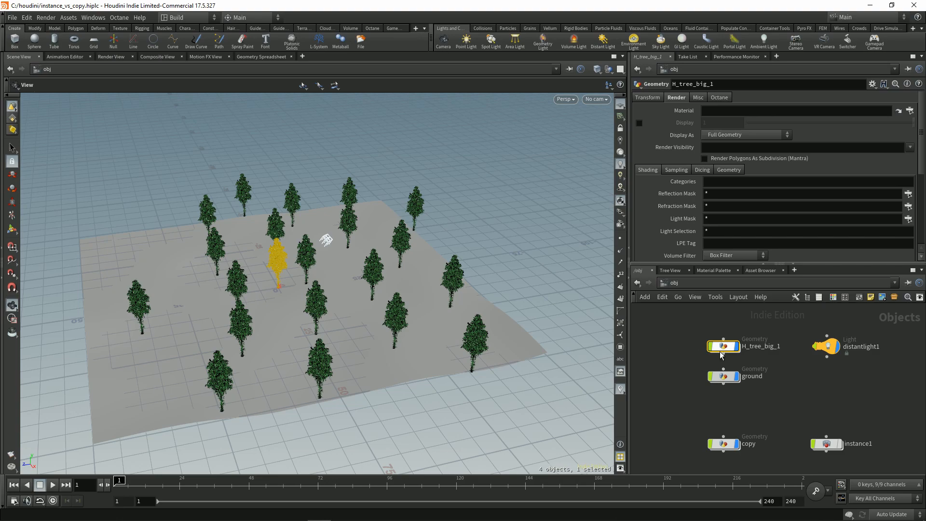
middle_drag(682, 353, 666, 352)
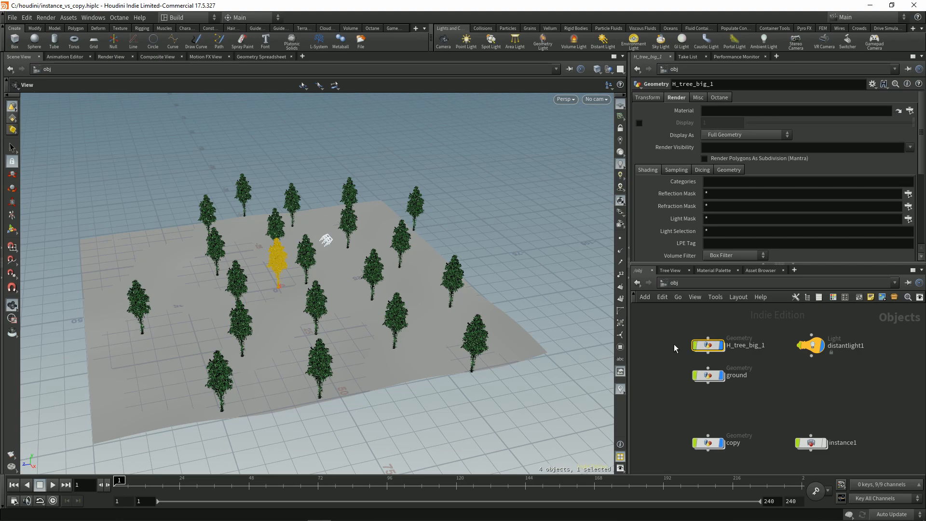
double_click(712, 348)
click(722, 353)
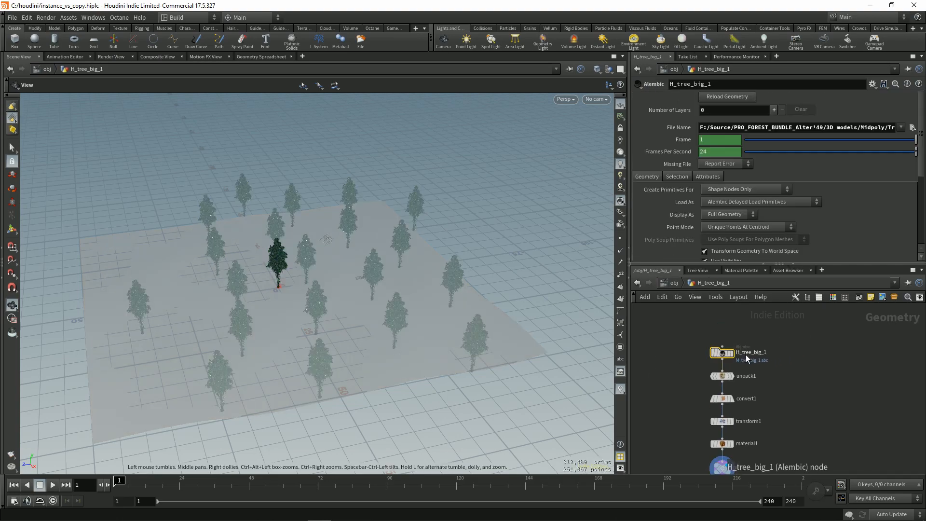
Inspect the convert1 settings and display the unpack1 and transform1 stages of the tree network in turn
middle_drag(685, 370, 681, 338)
click(719, 344)
click(728, 369)
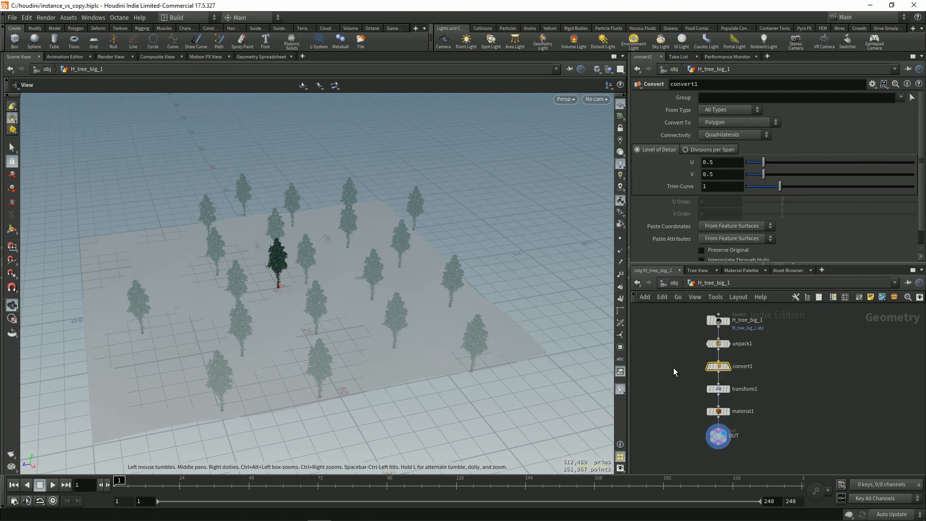
click(719, 389)
click(718, 366)
click(728, 366)
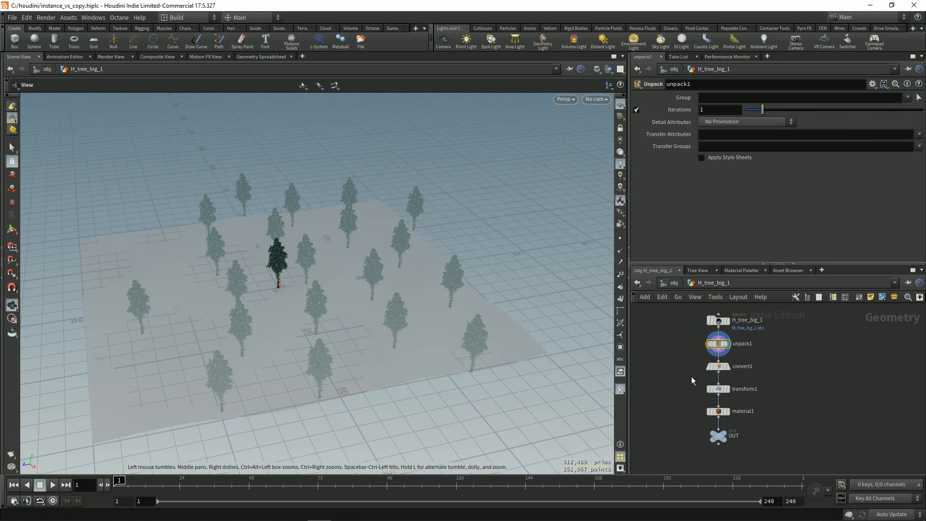
drag(692, 380, 728, 399)
key(r)
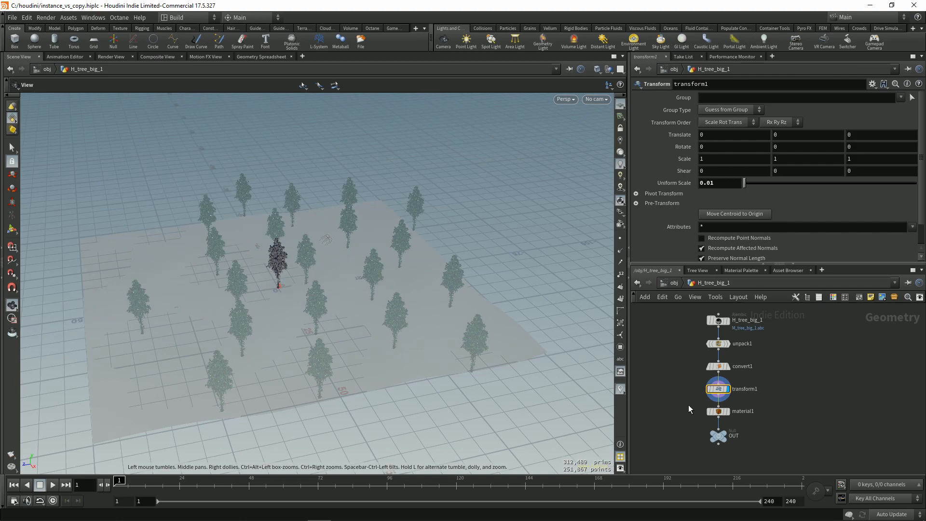
Step through the material1 stage and set the display back to the tree network's OUT null
middle_drag(688, 404, 679, 393)
drag(676, 393, 726, 417)
key(r)
click(709, 425)
middle_drag(677, 342, 694, 387)
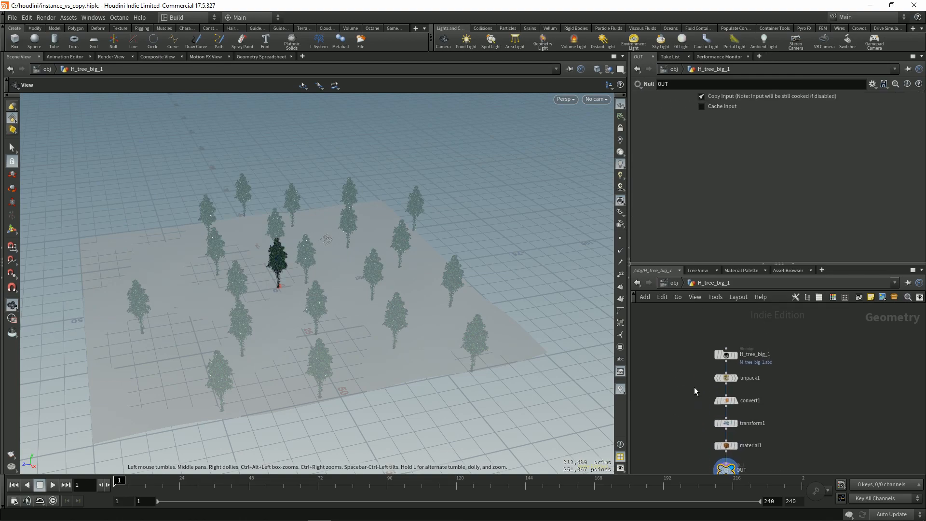
Check the node info of the tree's Alembic node and OUT null for geometry size and memory use
middle_click(727, 355)
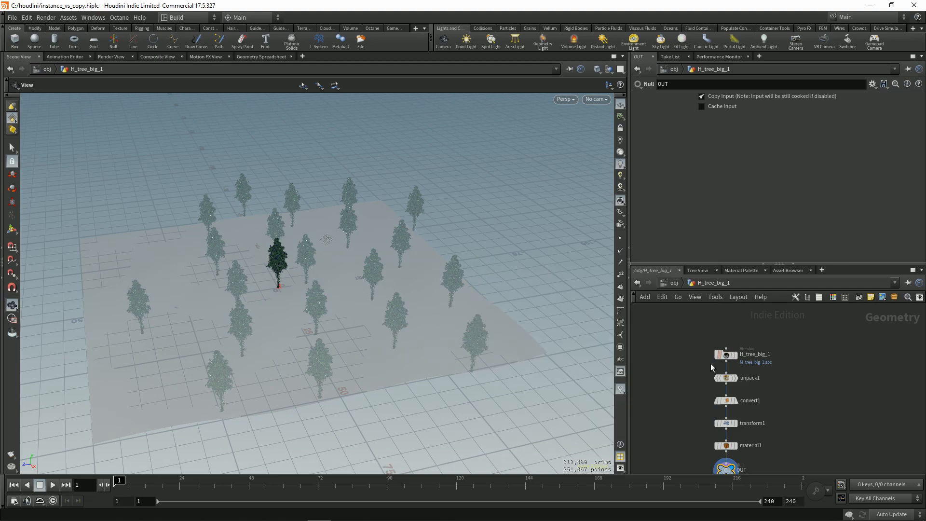
middle_drag(677, 442, 687, 372)
middle_click(733, 402)
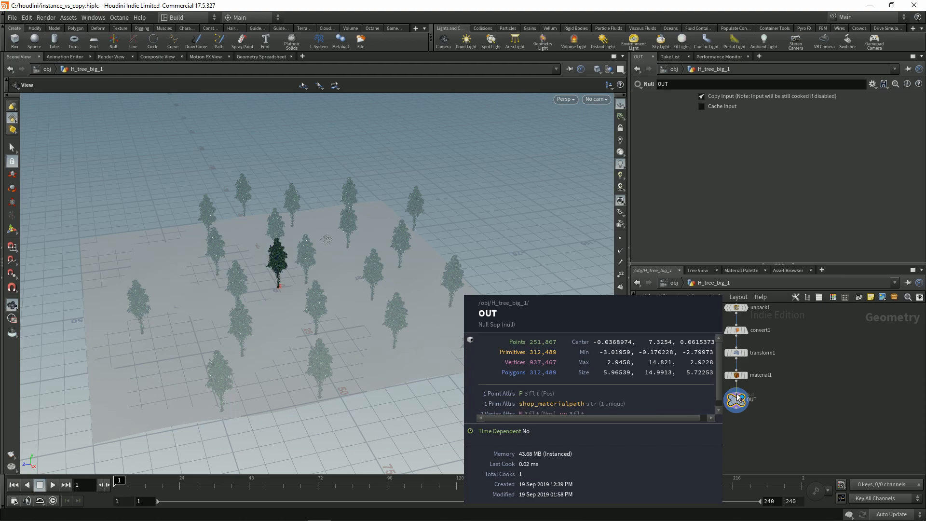
Return to the object level, enter the ground object's network and display its mountain1 node
click(675, 285)
double_click(708, 375)
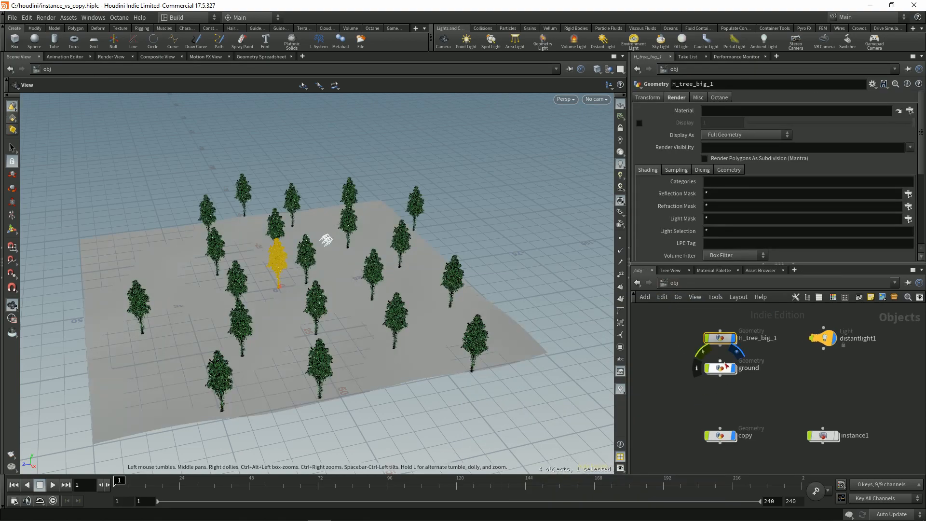
middle_drag(671, 380, 669, 378)
drag(679, 310, 733, 367)
key(r)
middle_drag(680, 378, 674, 371)
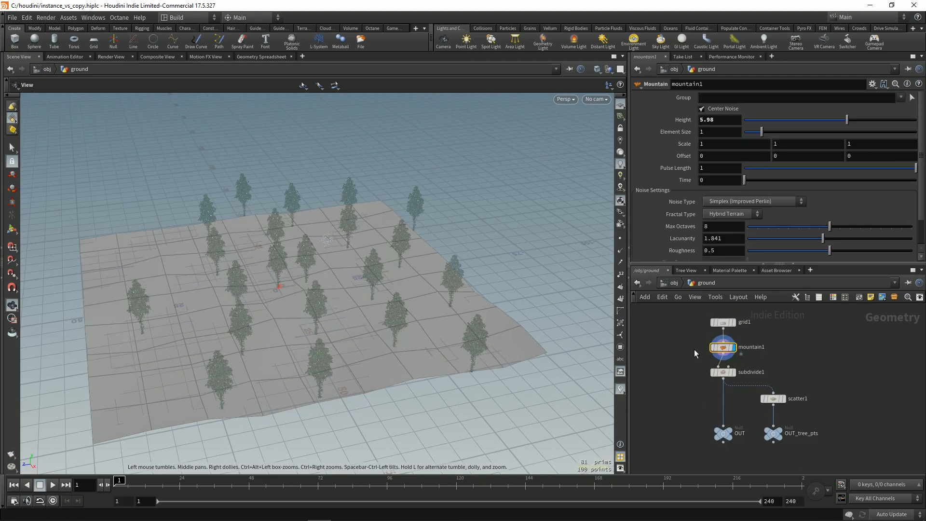
Display the ground network's subdivide1 node and its OUT null in turn
drag(694, 374, 732, 384)
key(r)
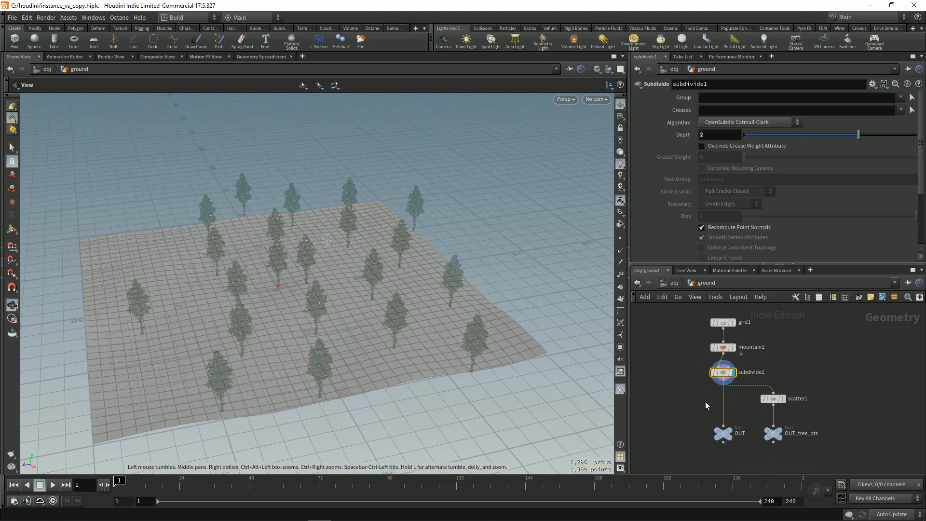
middle_drag(695, 396, 690, 384)
drag(694, 405, 724, 439)
key(r)
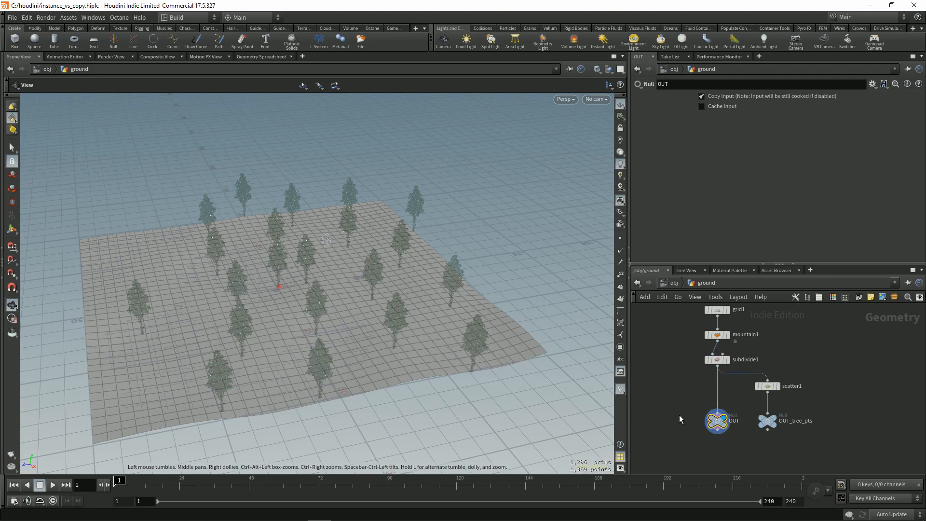
Display the OUT_tree_pts null with point numbers shown and examine the scatter1 node's point count settings
drag(749, 409, 784, 429)
key(r)
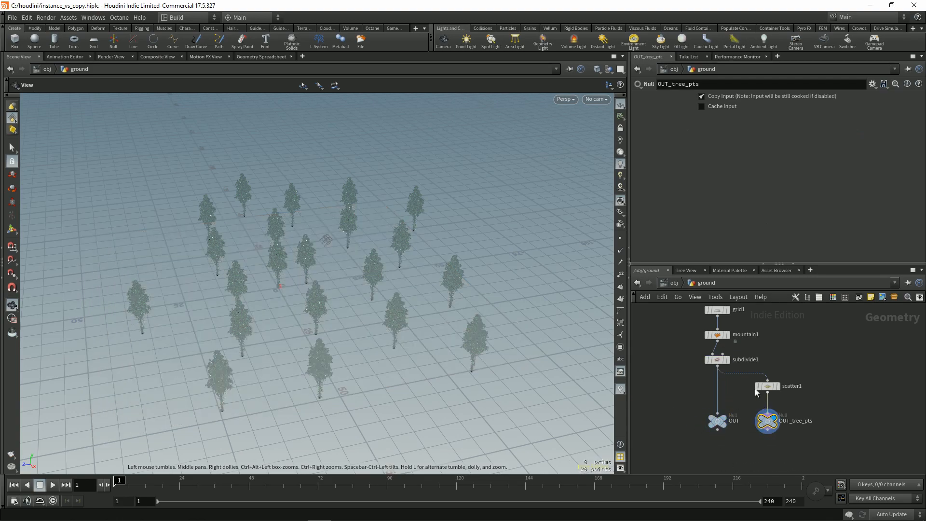
click(620, 274)
drag(803, 371, 758, 407)
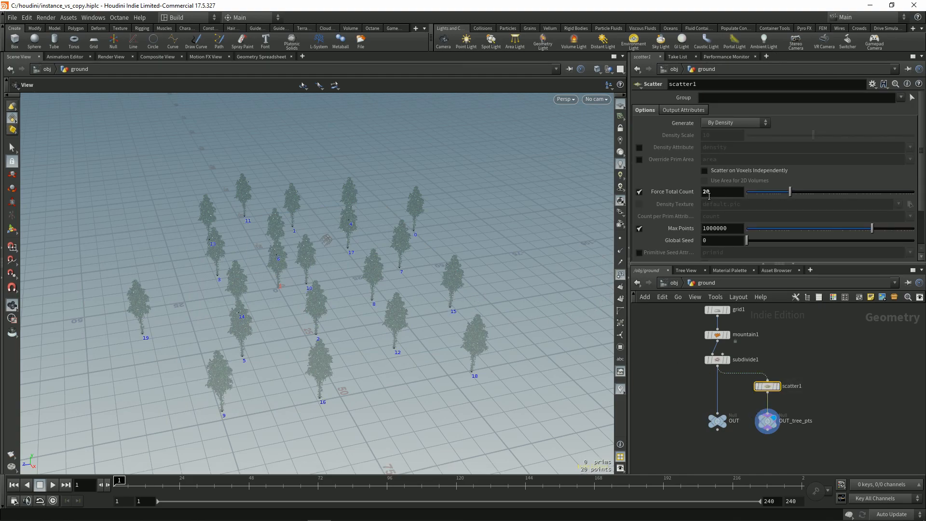
middle_drag(670, 393, 669, 404)
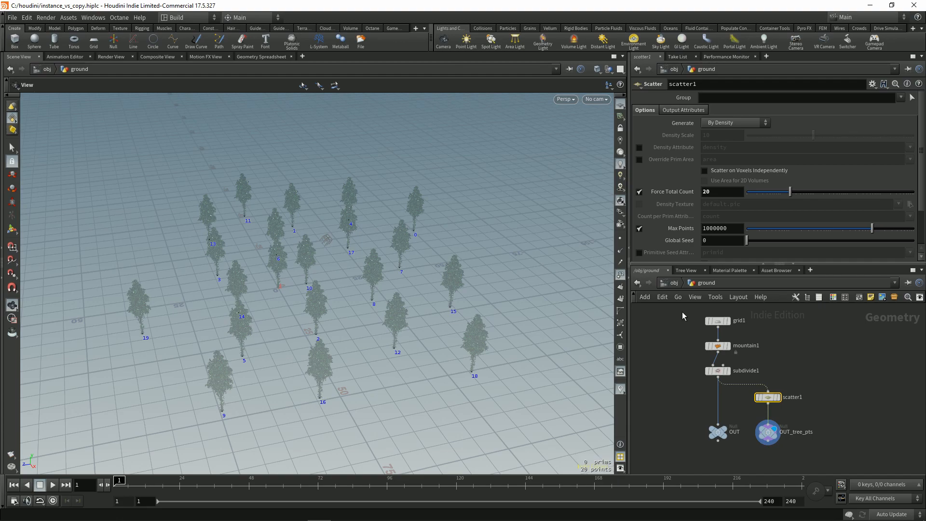
Set the ground network's display back to its OUT null and return to the object level
click(675, 283)
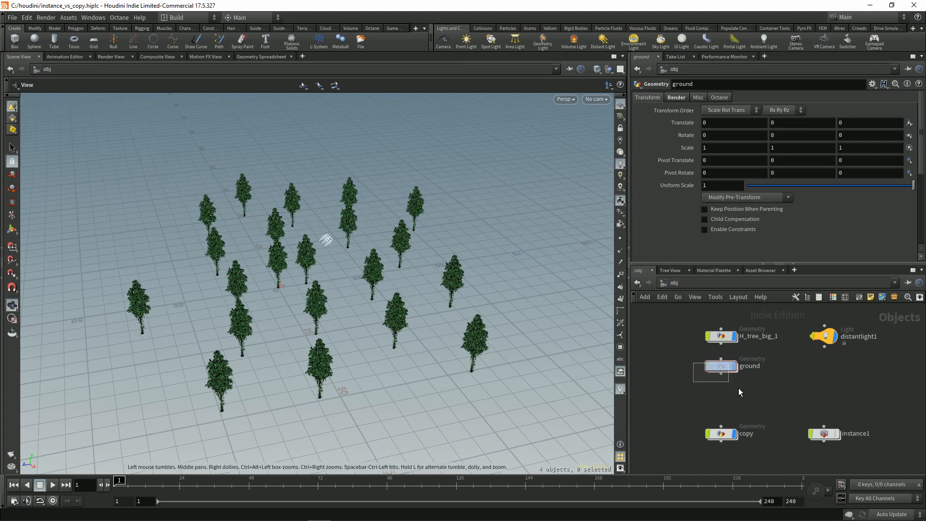
double_click(726, 363)
click(724, 431)
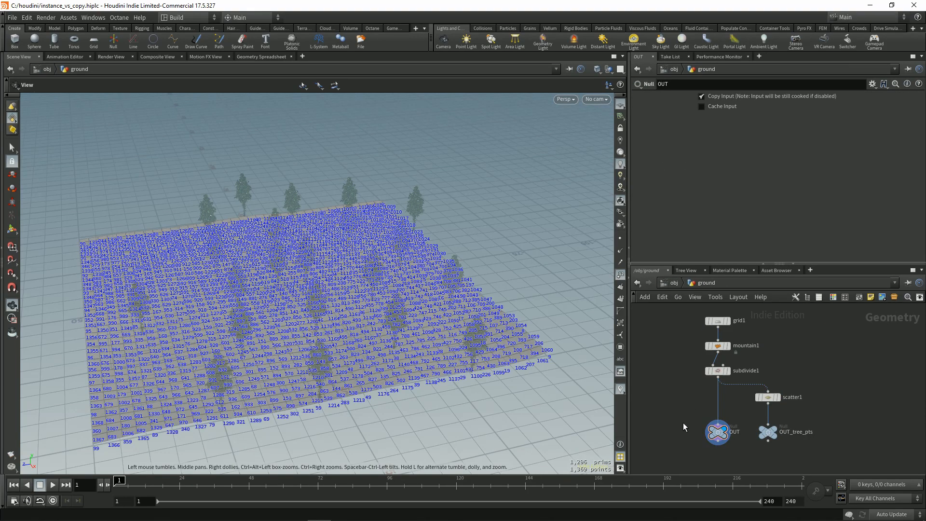
click(676, 284)
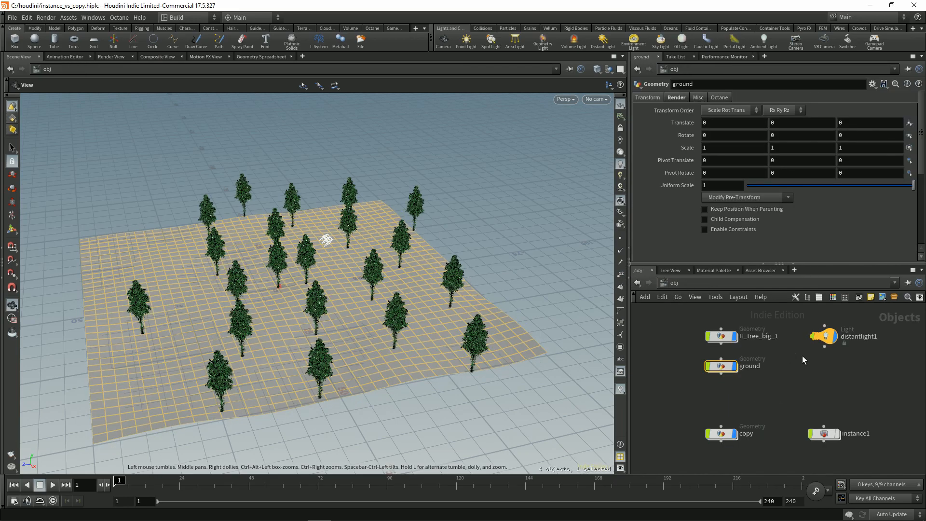
Select the distantlight1 object and view its light parameters
click(792, 347)
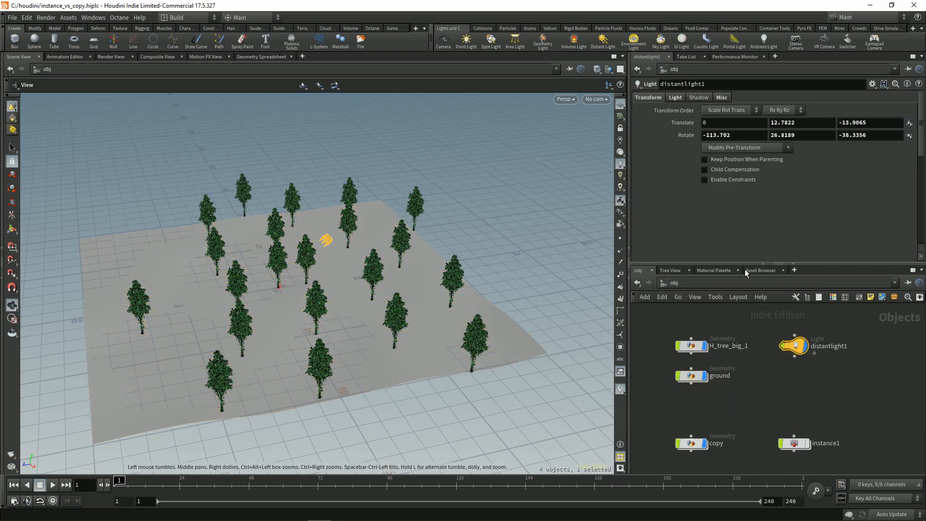
click(675, 97)
middle_drag(750, 365, 751, 352)
drag(730, 398, 717, 413)
Enter the copy object's network, display object_merge1 and check its node info
drag(687, 445, 681, 446)
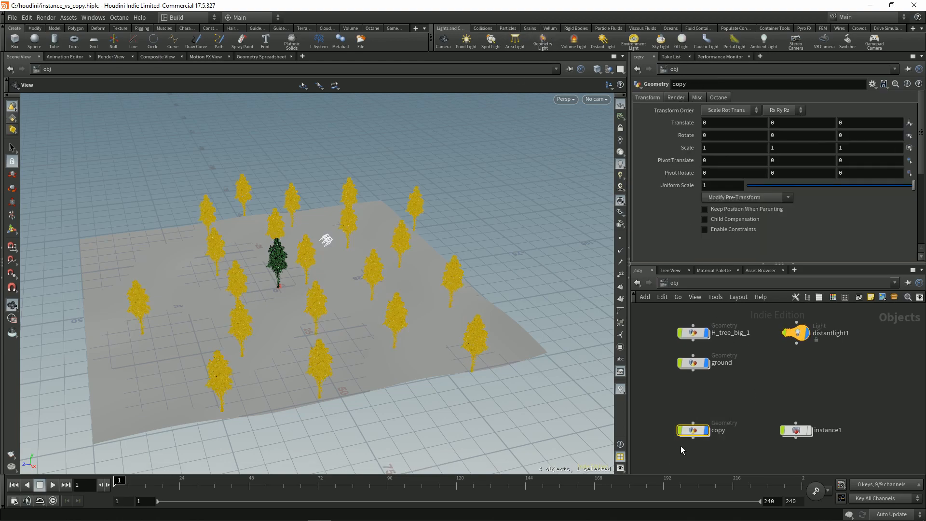
double_click(694, 432)
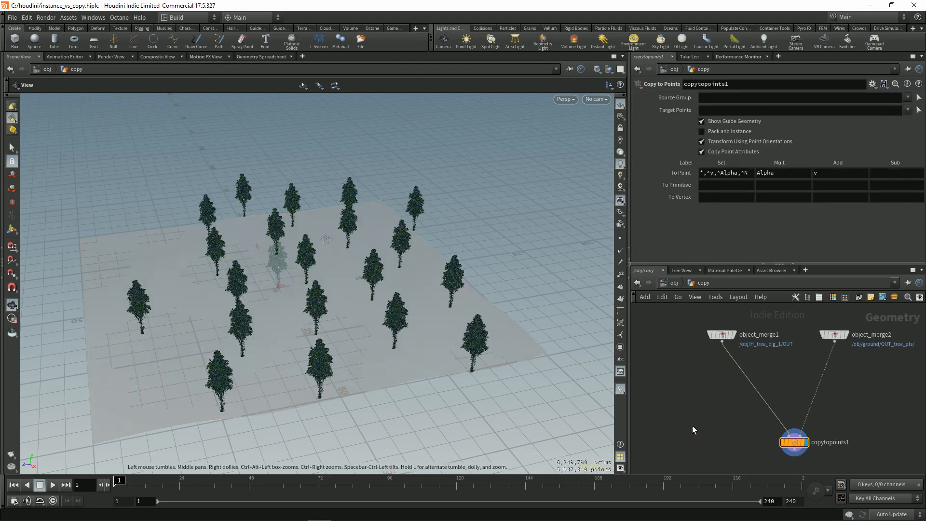
drag(688, 335, 689, 337)
key(r)
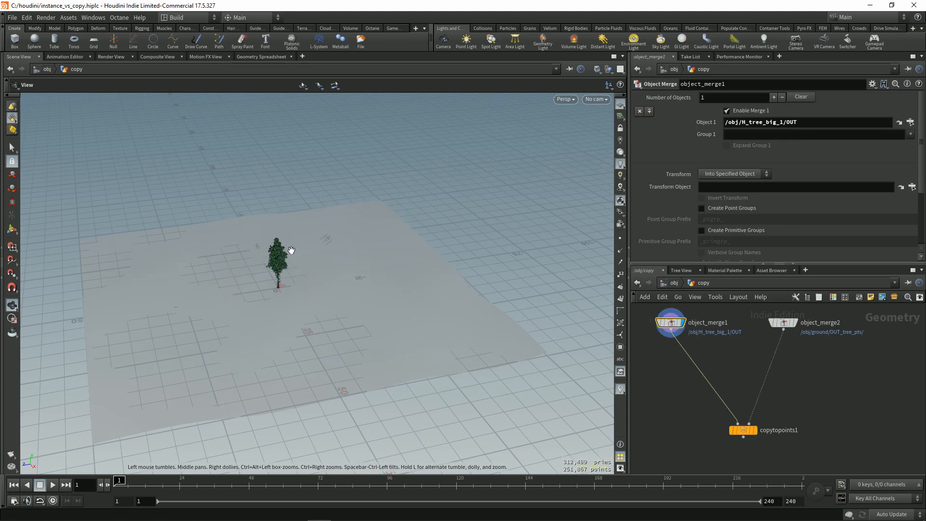
middle_drag(291, 256, 319, 238)
drag(319, 237, 321, 220)
middle_click(675, 327)
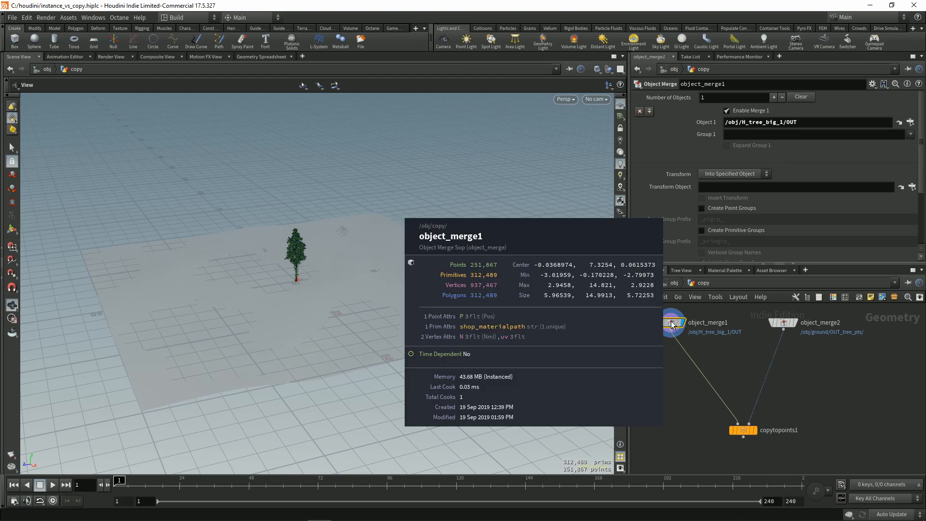
Check the node info of object_merge2 and display the tree points it brings in
middle_drag(705, 362, 736, 362)
click(766, 335)
middle_click(770, 340)
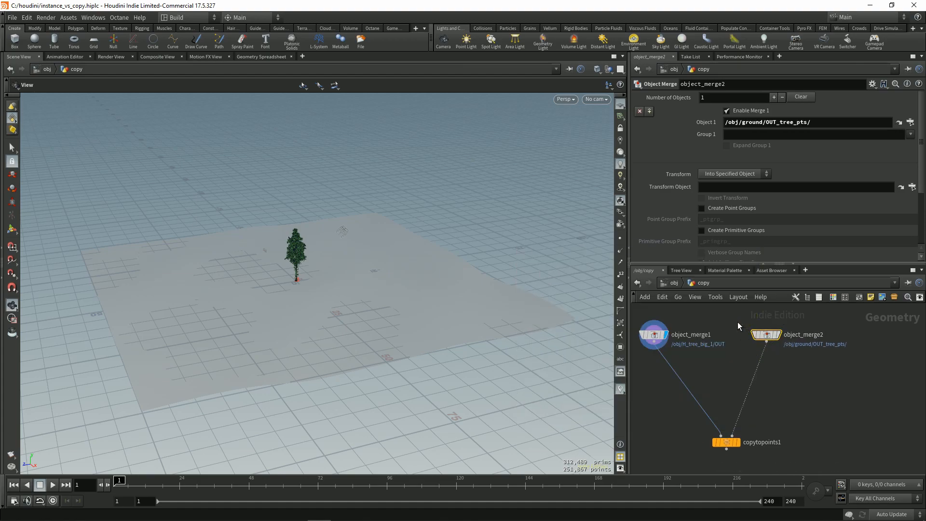
key(r)
middle_drag(729, 383, 748, 366)
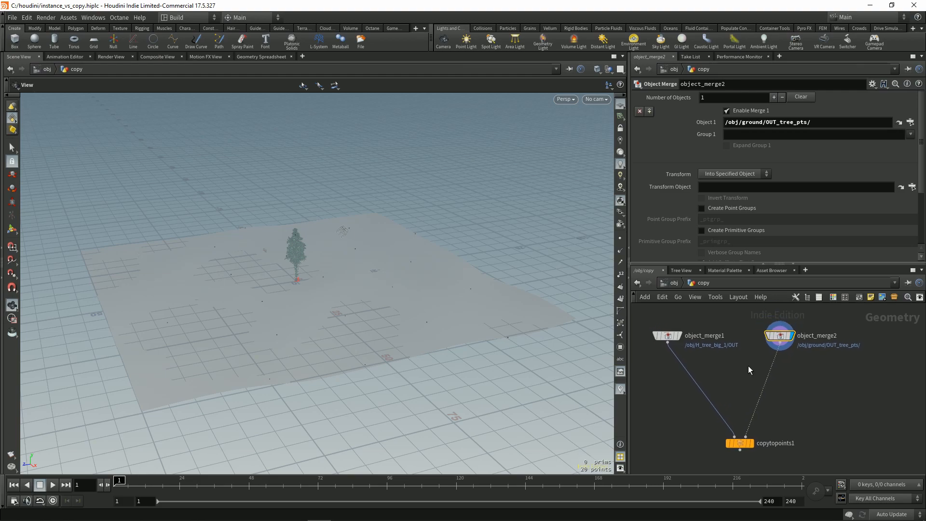
Set the copy network's display back to the copytopoints1 node
click(728, 448)
key(r)
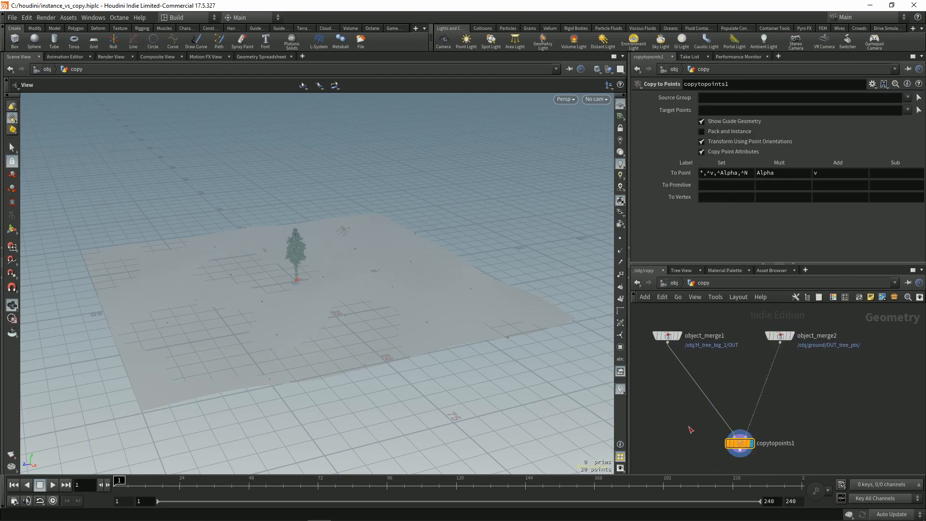
middle_drag(689, 428, 694, 419)
mouse_move(373, 287)
mouse_down()
mouse_move(376, 306)
mouse_move(387, 291)
mouse_move(373, 288)
mouse_up()
Return to the object level and compare the instance1 object's instancing parameters with the copy object
click(673, 284)
click(751, 407)
middle_drag(756, 408, 748, 387)
click(789, 412)
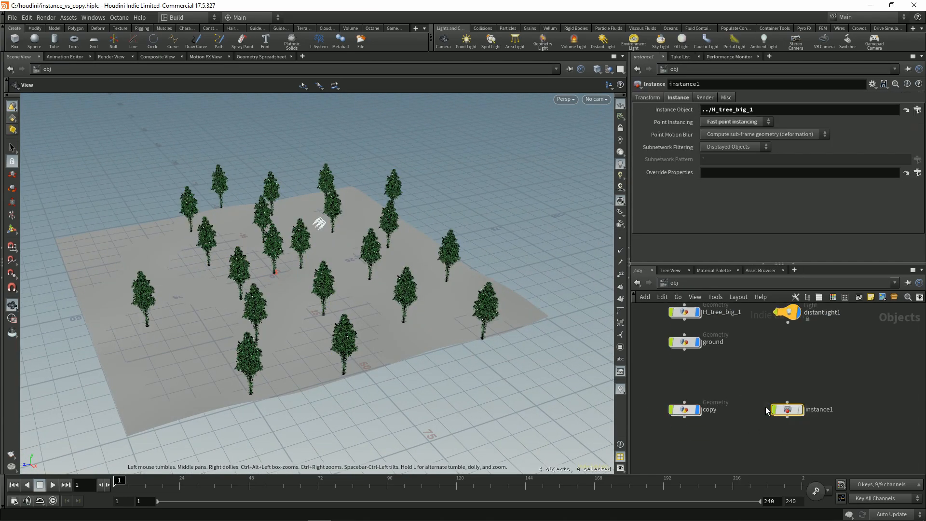
click(691, 410)
click(698, 410)
Enter the instance1 network and inspect object_merge2's points, toggling their numbers on and off and checking the node info
double_click(791, 411)
drag(721, 358, 807, 442)
middle_drag(764, 431, 737, 418)
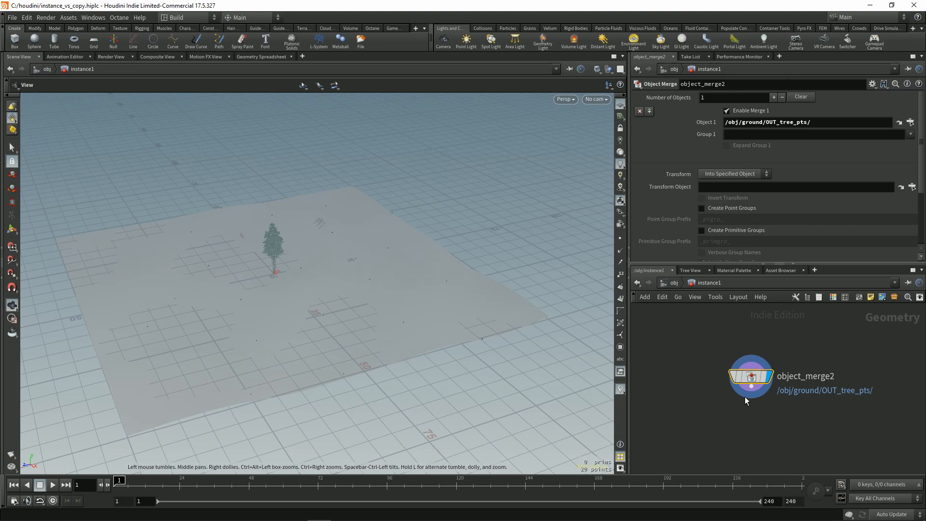
click(620, 238)
click(621, 238)
click(620, 274)
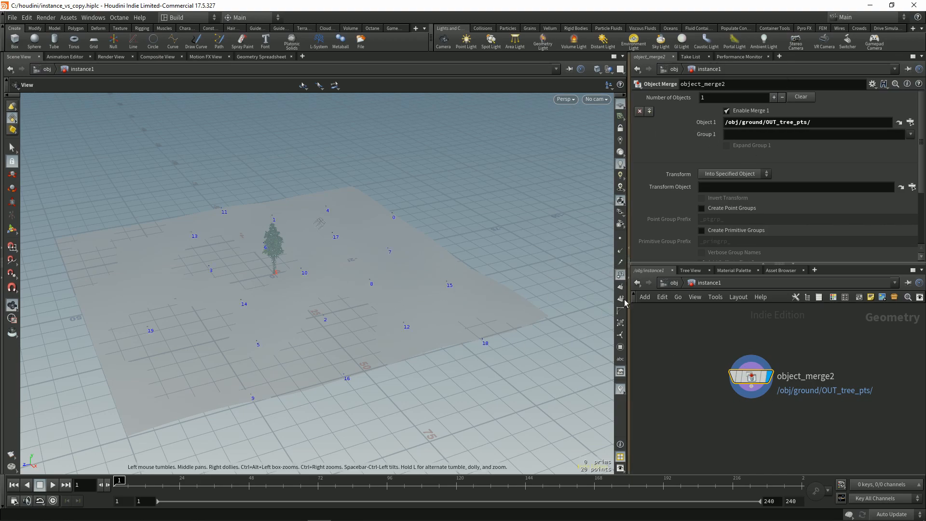
click(621, 275)
middle_click(751, 376)
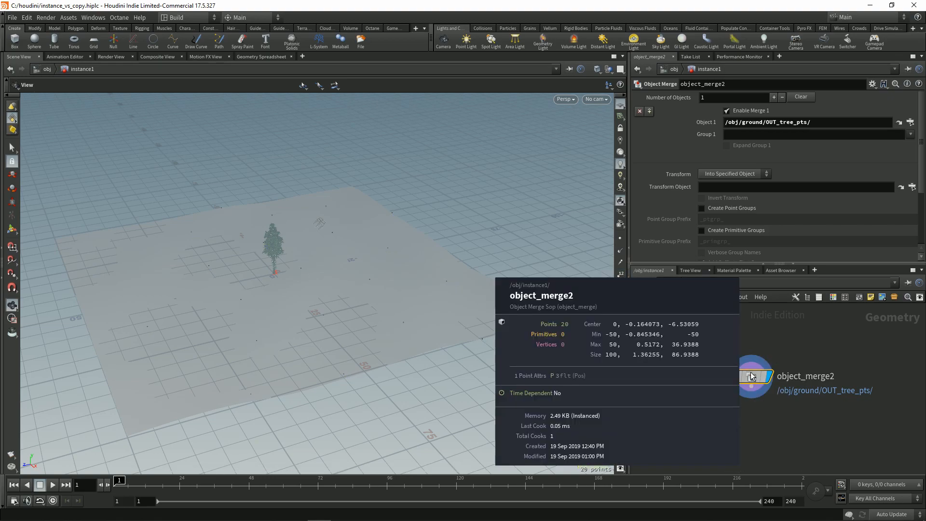
Return to the object level and turn the copy object's display off and back on
click(675, 288)
click(749, 397)
middle_drag(731, 392, 728, 411)
scroll(735, 401, down, 1)
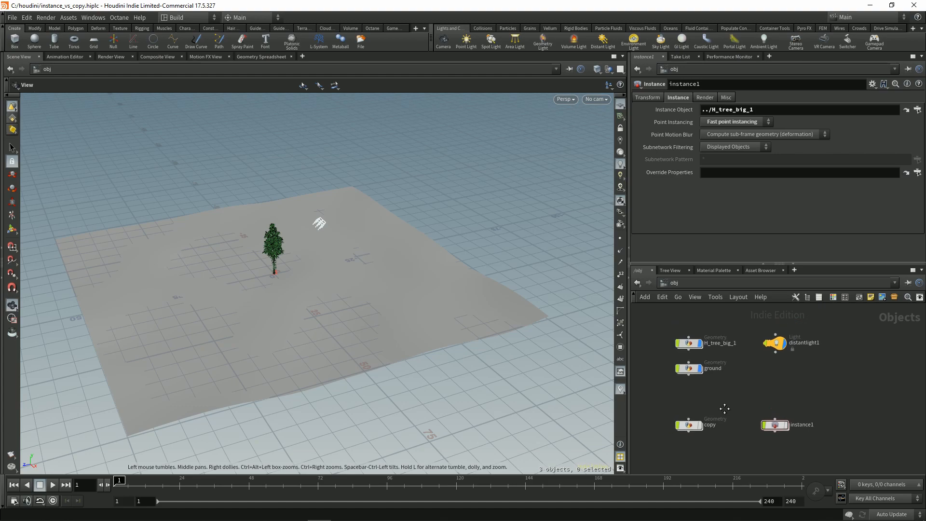
click(691, 424)
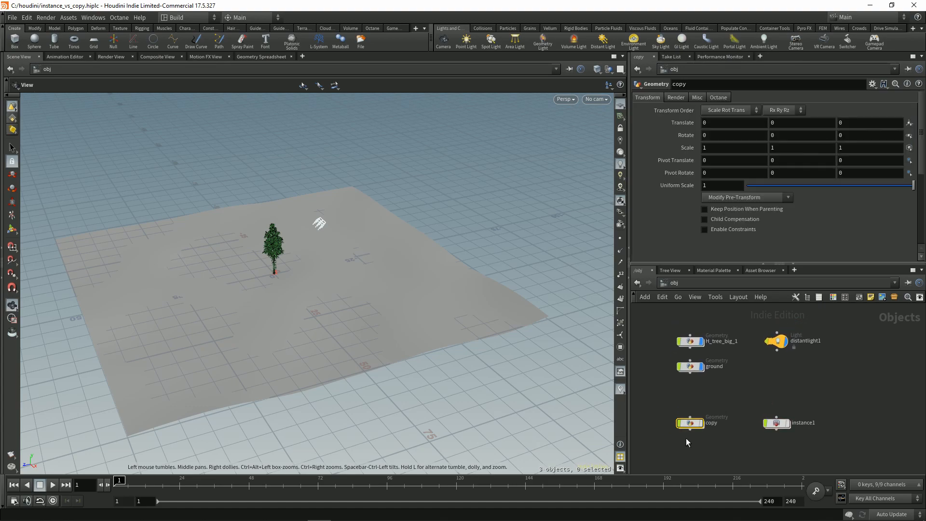
middle_drag(714, 396, 717, 393)
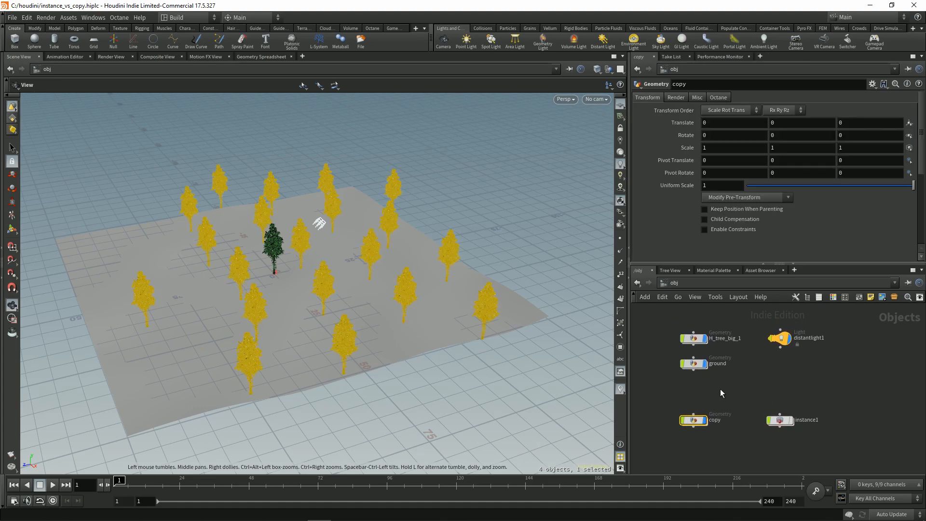
Hide the copy object, select instance1 to check the scene in the viewport, and display the copy object again
click(720, 389)
click(705, 420)
click(791, 421)
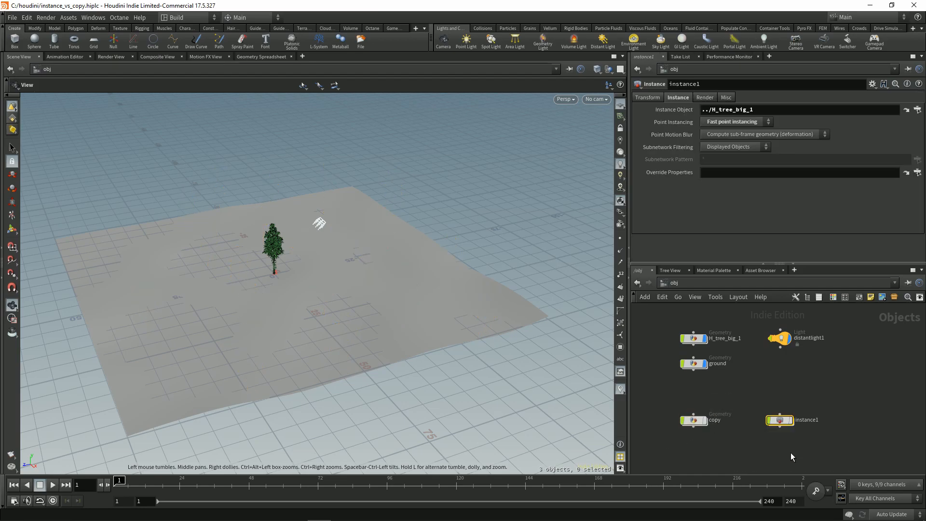
middle_drag(745, 405, 756, 403)
click(756, 407)
drag(393, 304, 376, 320)
scroll(430, 291, up, 2)
drag(420, 285, 435, 291)
click(792, 420)
click(705, 417)
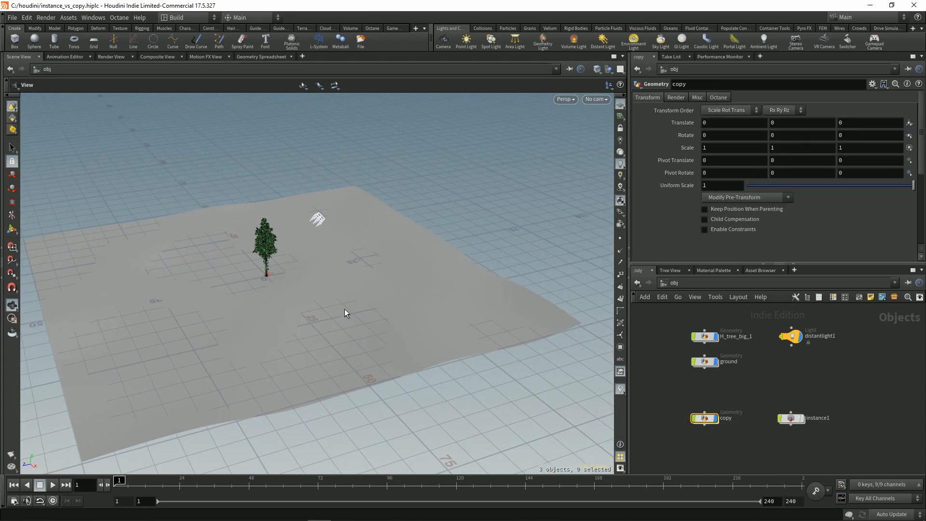
Turn the copy object's display off and on while inspecting the scattered trees on the ground
drag(362, 306, 370, 288)
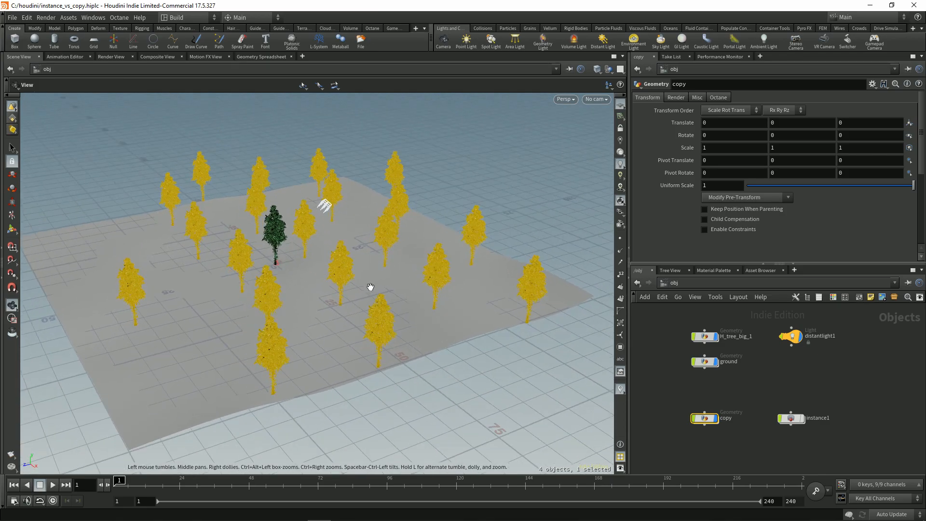
click(752, 387)
drag(413, 351, 386, 308)
click(715, 418)
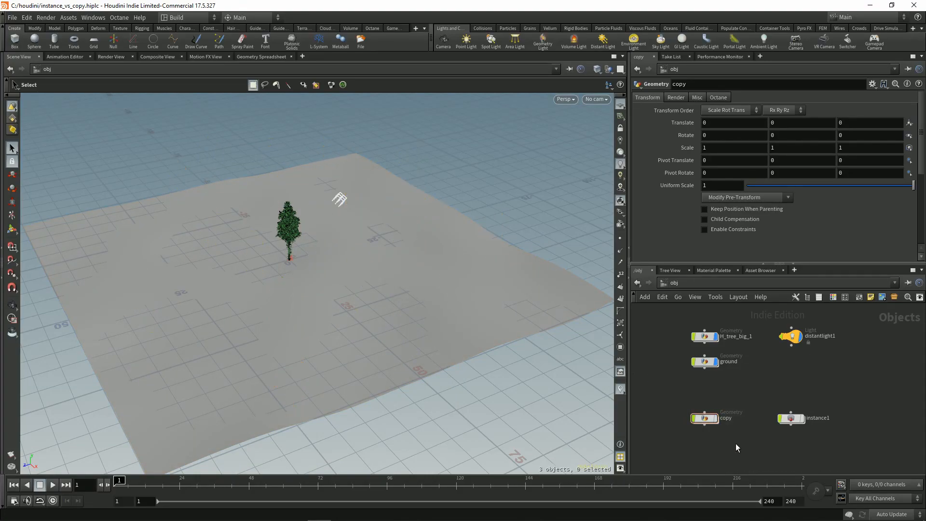
alt+drag(451, 327, 386, 315)
click(715, 418)
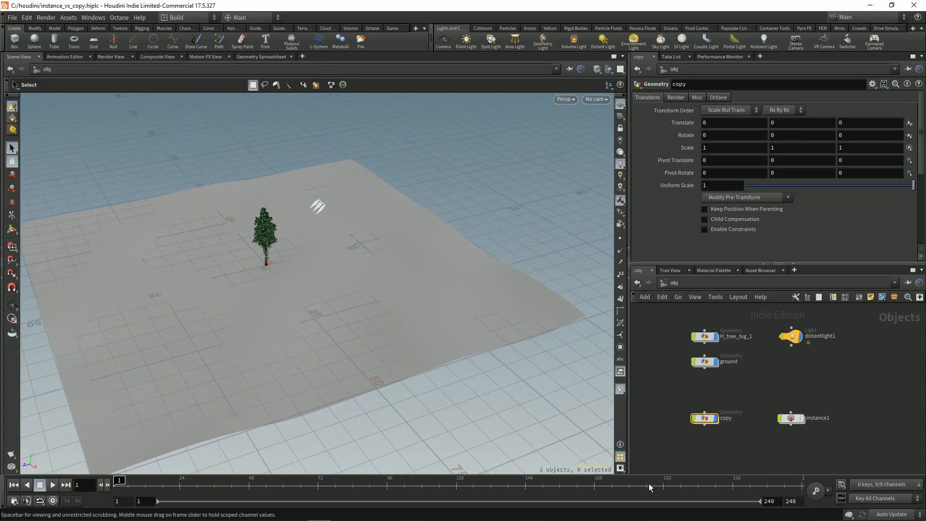
Open the render view and start a Mantra render of the copied trees
mouse_move(414, 295)
alt+mouse_down()
mouse_move(416, 280)
mouse_move(423, 285)
alt+mouse_up()
click(111, 57)
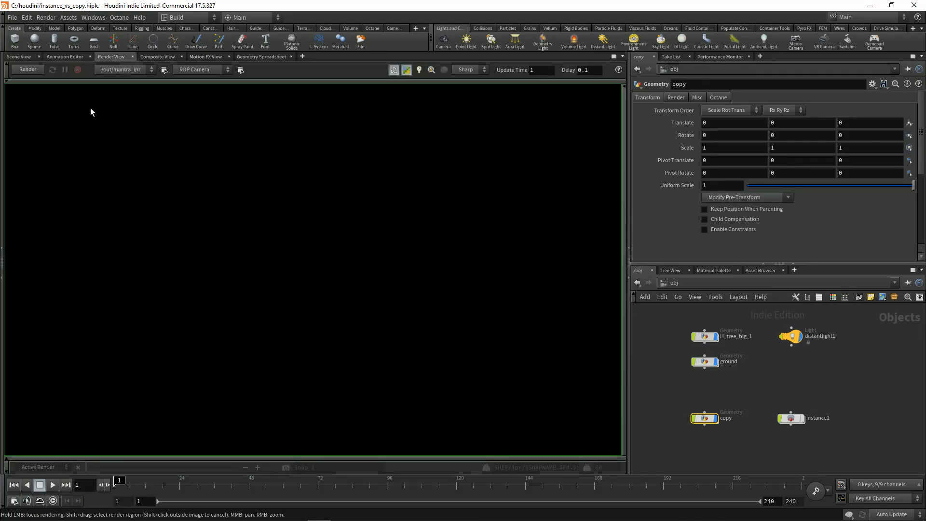
click(38, 72)
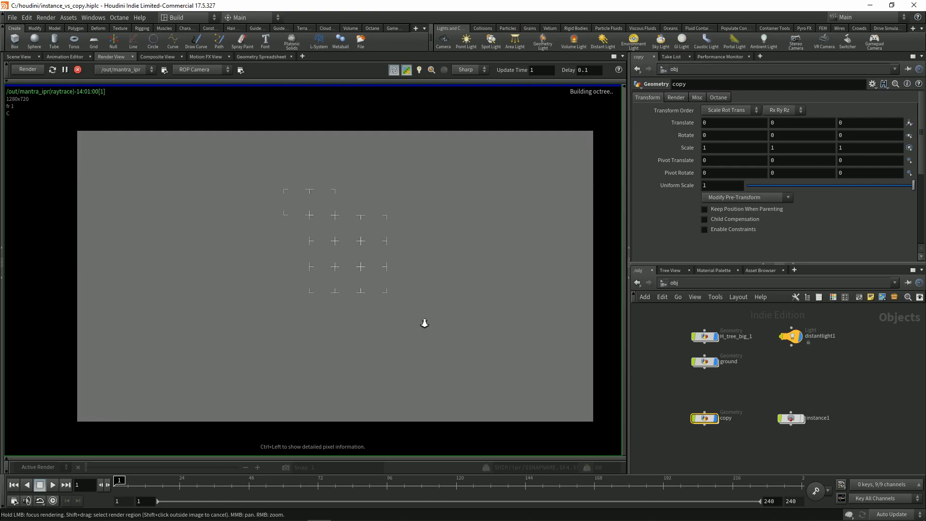
Examine the copied trees' render, including its render time and memory usage
middle_drag(444, 336, 428, 328)
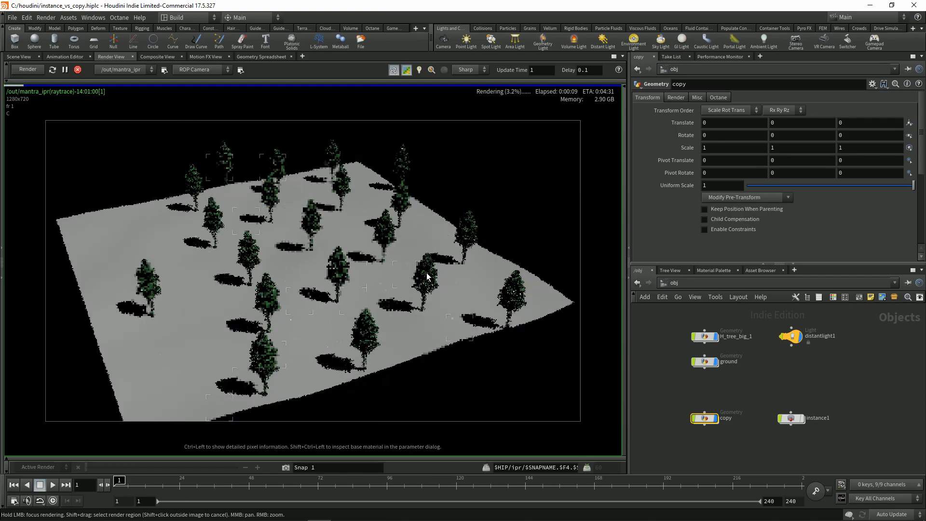
middle_drag(423, 287, 439, 286)
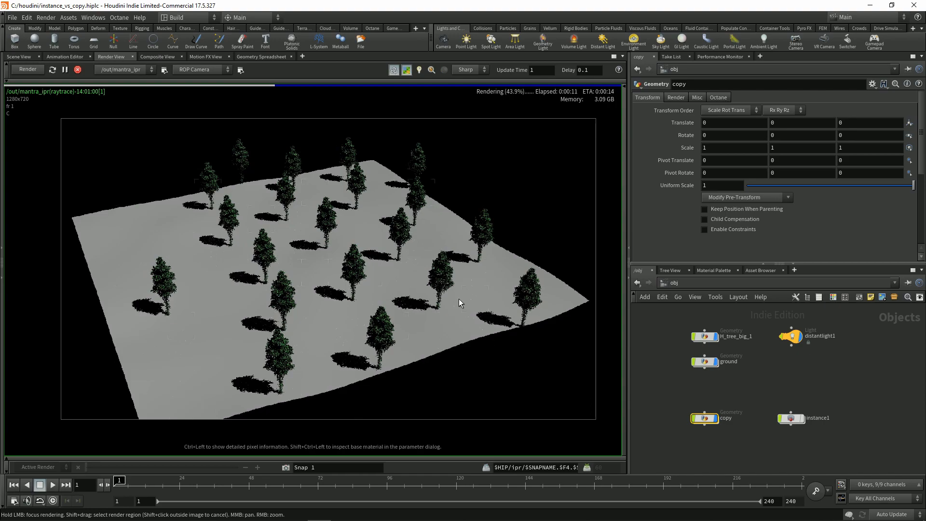
middle_drag(445, 305, 421, 313)
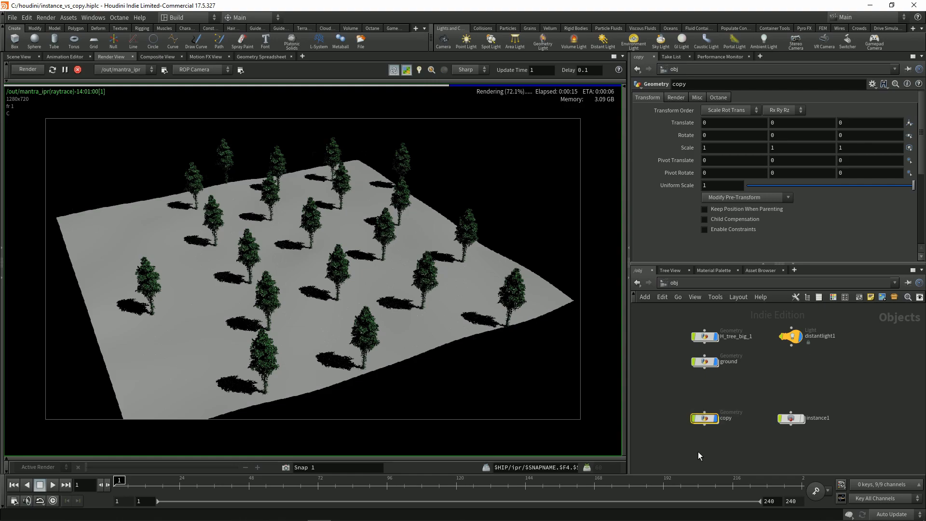
middle_drag(540, 181, 532, 184)
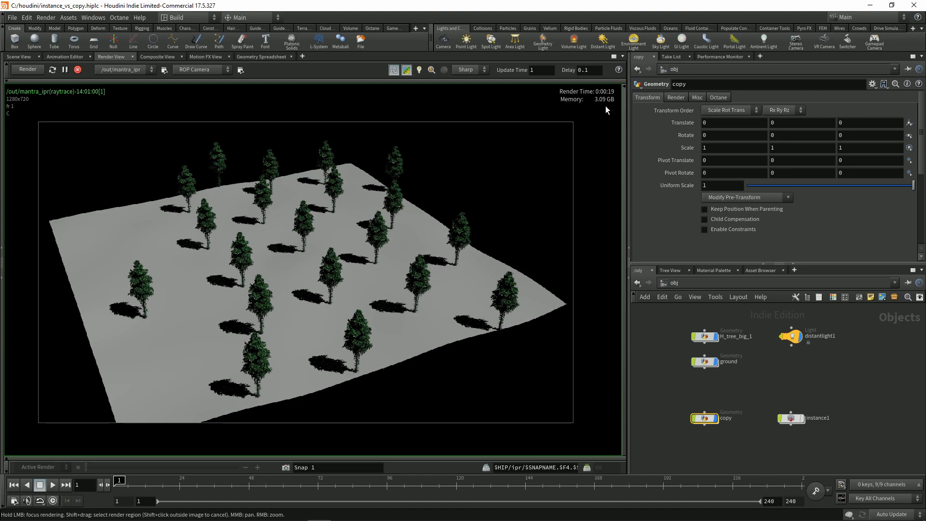
middle_drag(534, 189, 547, 186)
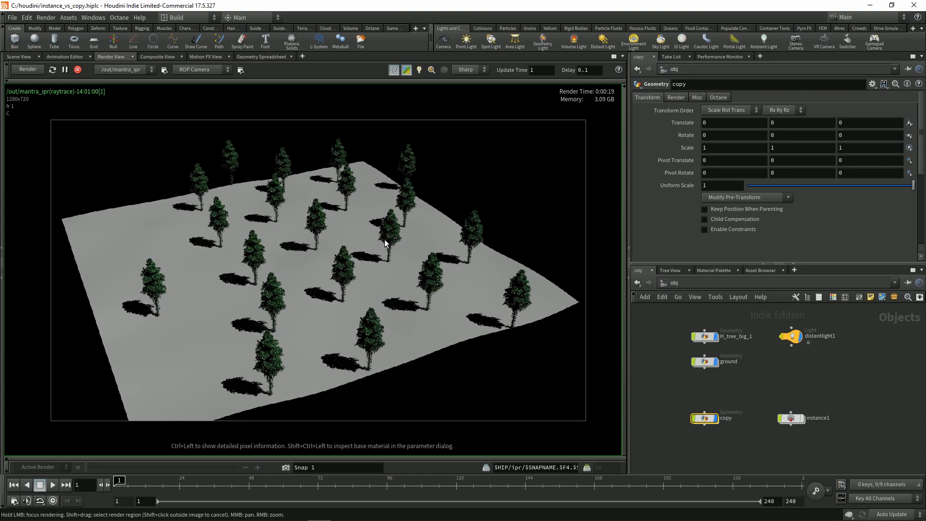
middle_drag(393, 241, 401, 260)
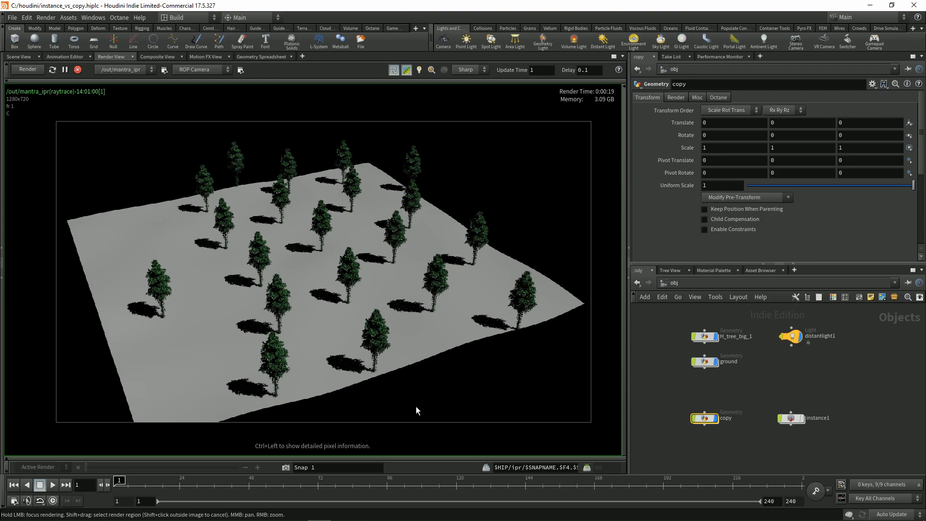
middle_drag(460, 345, 453, 332)
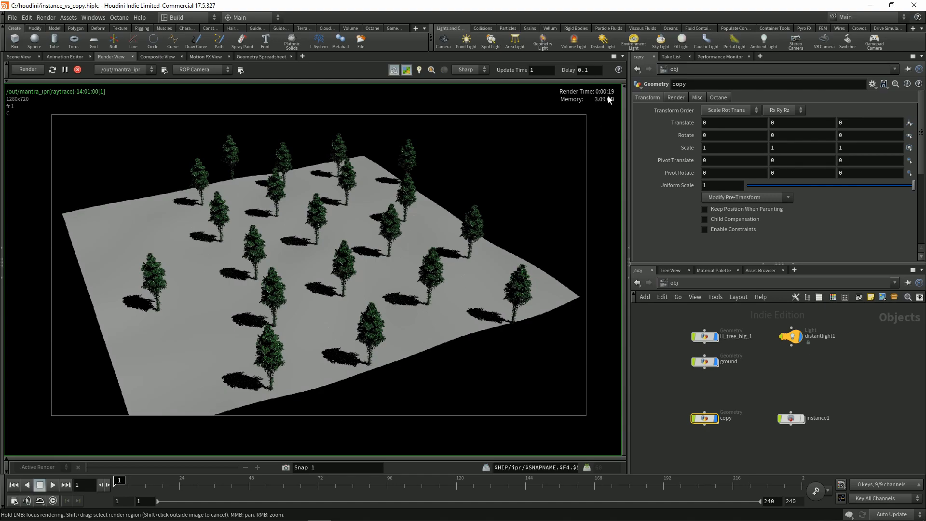
middle_drag(544, 190, 552, 184)
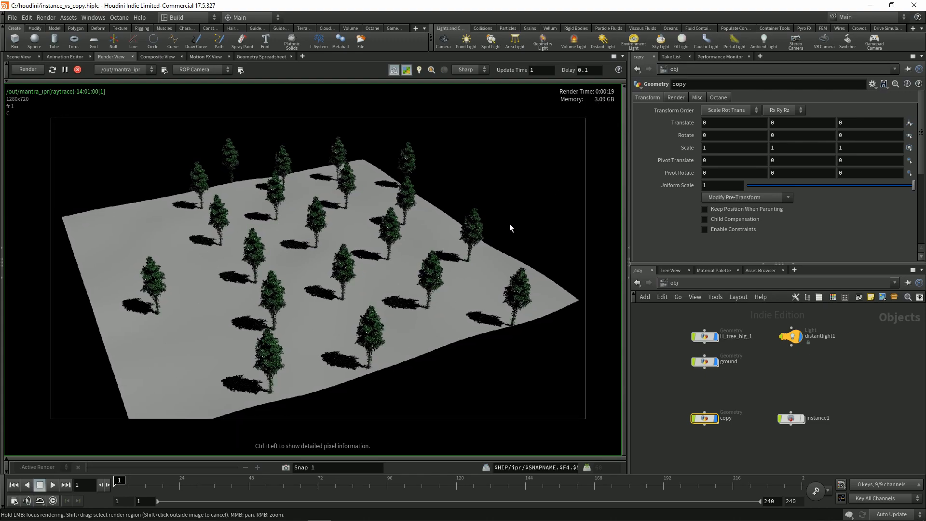
middle_drag(526, 215, 519, 218)
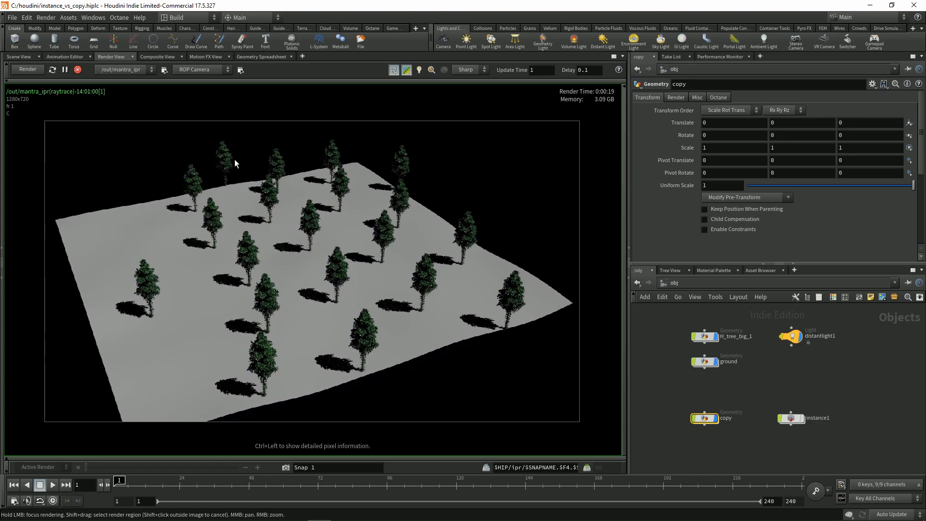
Stop the render, switch the display from the copy object to instance1, and briefly render the instanced trees
click(78, 70)
middle_drag(679, 411, 682, 405)
drag(670, 393, 688, 406)
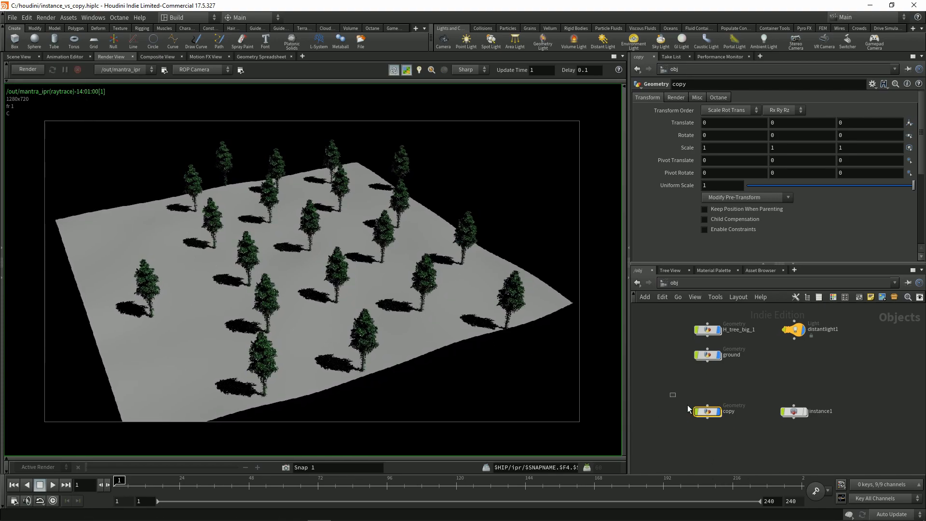
click(793, 412)
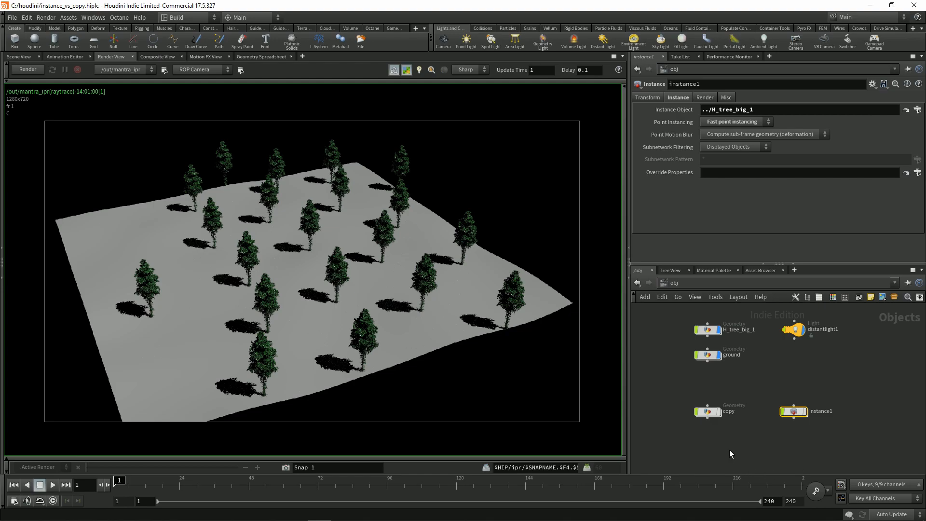
middle_drag(775, 434, 764, 432)
drag(808, 391, 783, 425)
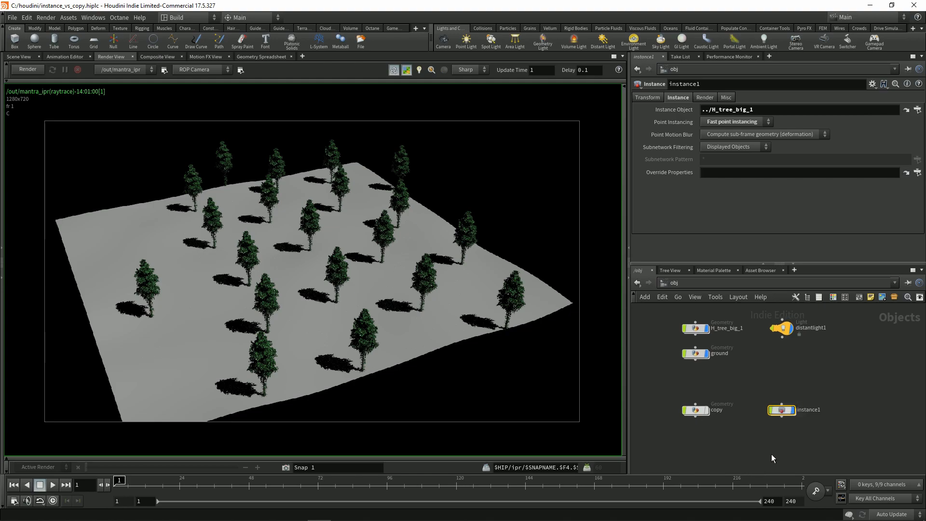
click(17, 69)
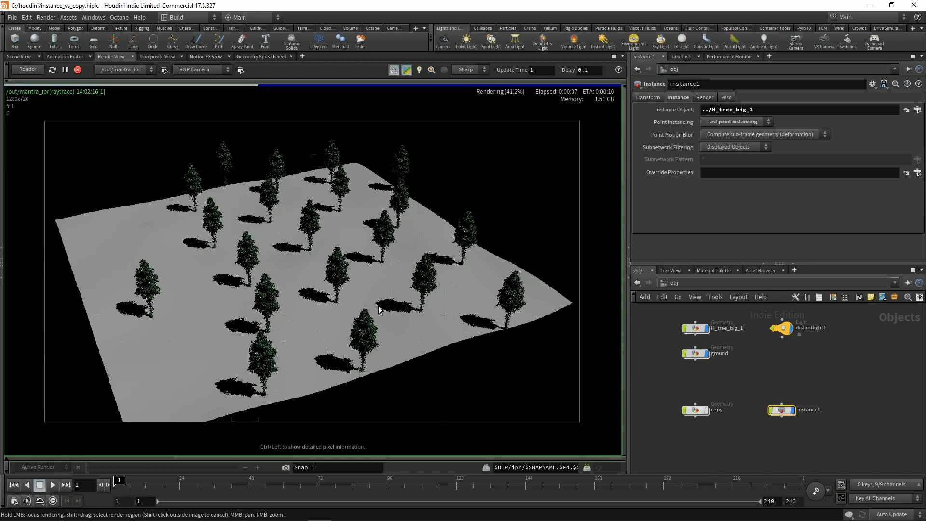
click(79, 71)
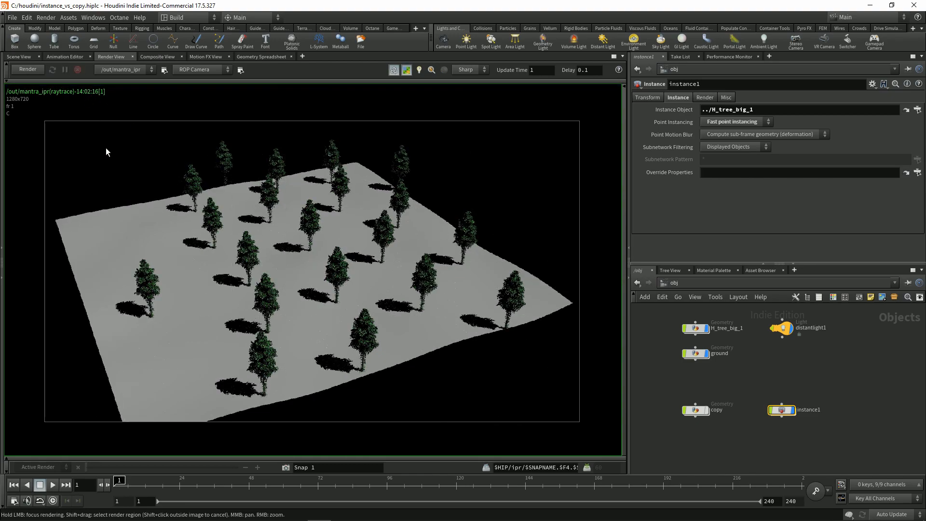
Enter the ground network and set the scatter1 node's Force Total Count to 50
middle_drag(712, 382, 724, 386)
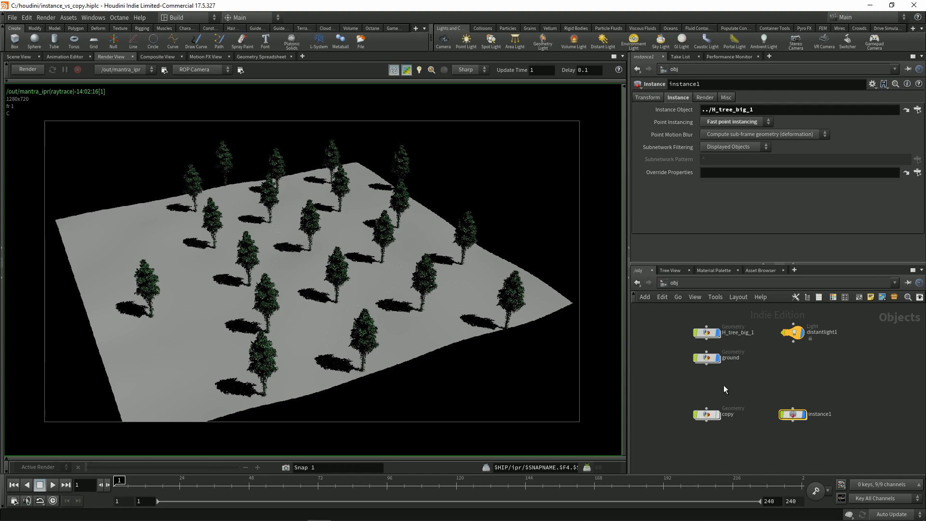
double_click(709, 361)
middle_drag(685, 391, 674, 396)
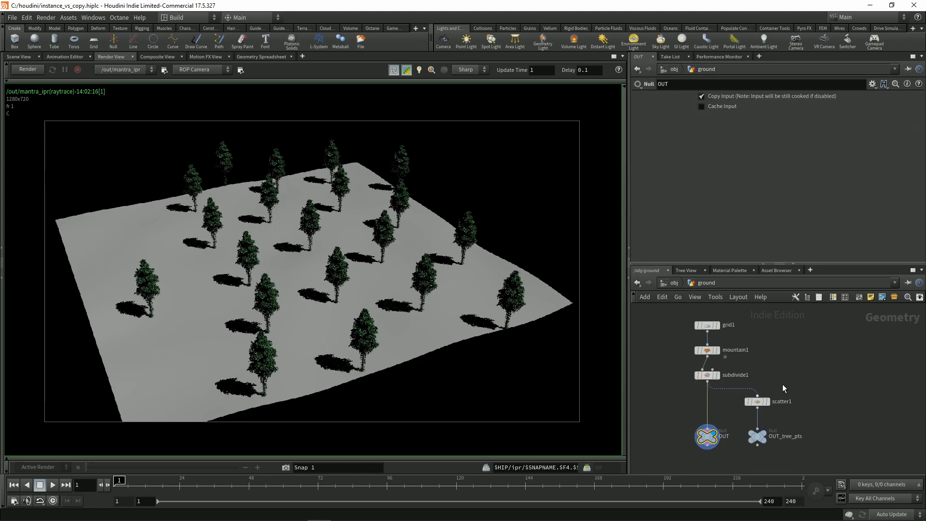
click(761, 402)
double_click(733, 194)
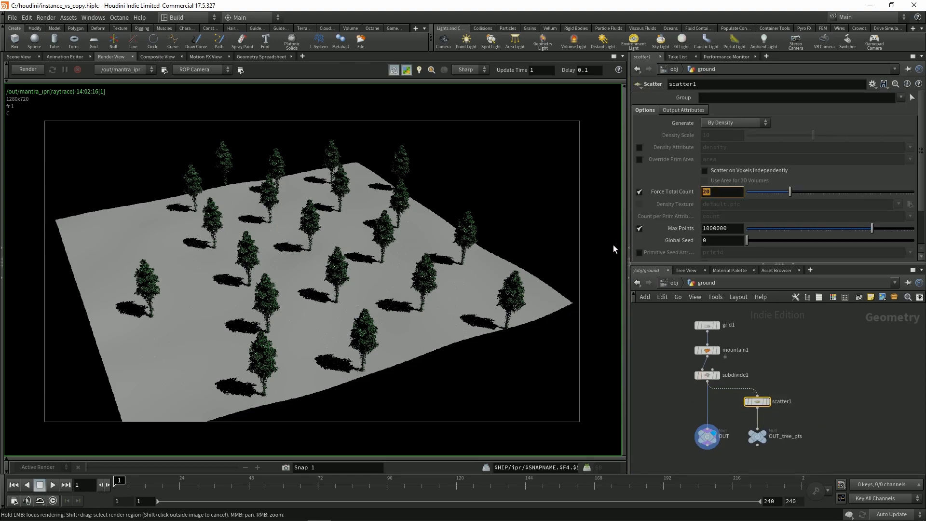
text(50)
key(Return)
Return to the object level, display the copy object instead of instance1, and render the 50 copied trees to check memory usage
click(647, 392)
click(676, 285)
middle_drag(676, 415, 687, 404)
drag(687, 390, 755, 426)
drag(775, 370, 821, 427)
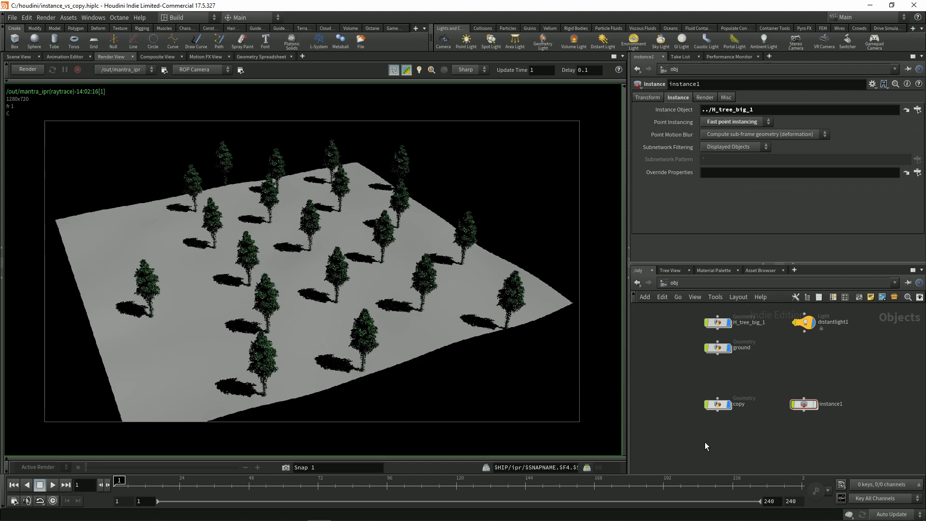
click(27, 69)
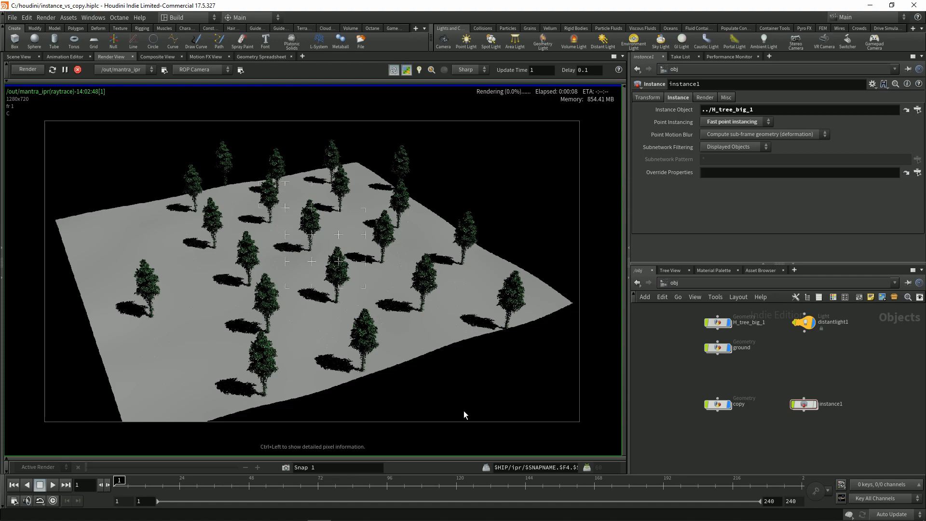
middle_drag(464, 365, 472, 366)
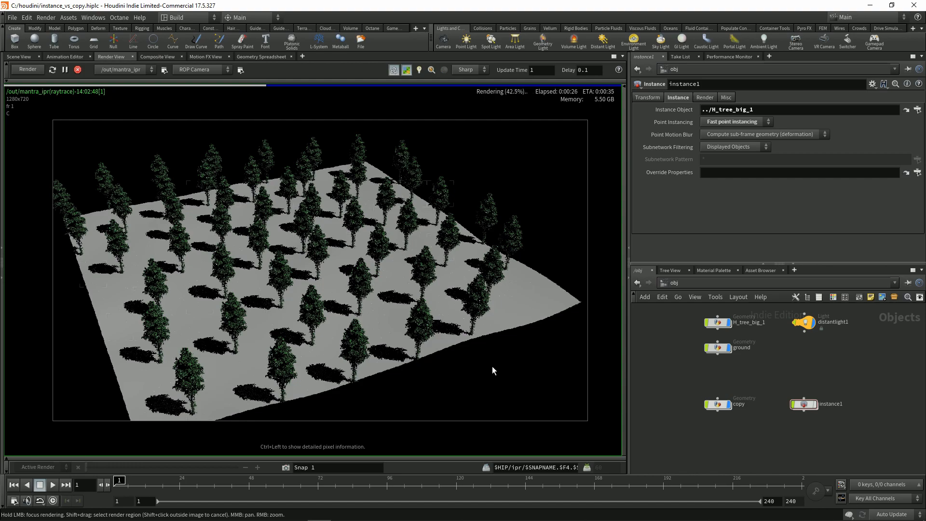
middle_drag(489, 360, 484, 359)
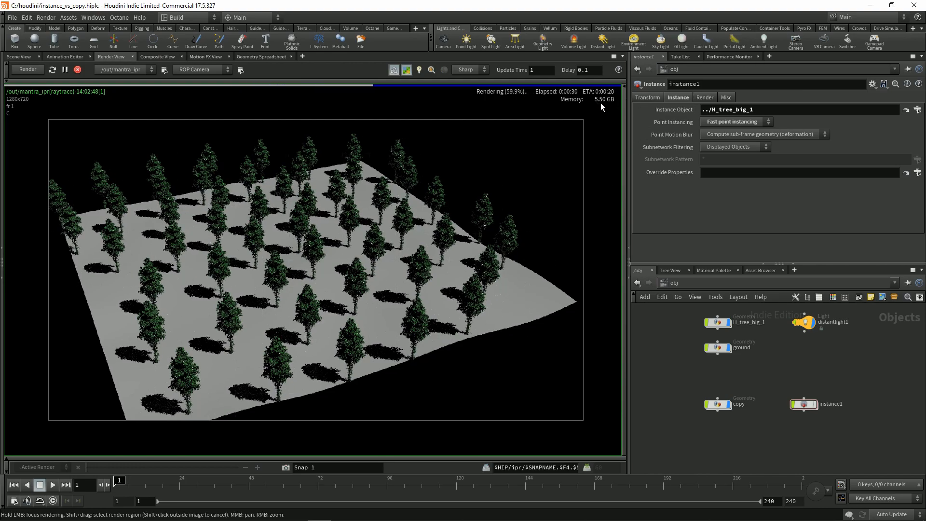
middle_drag(519, 210, 529, 207)
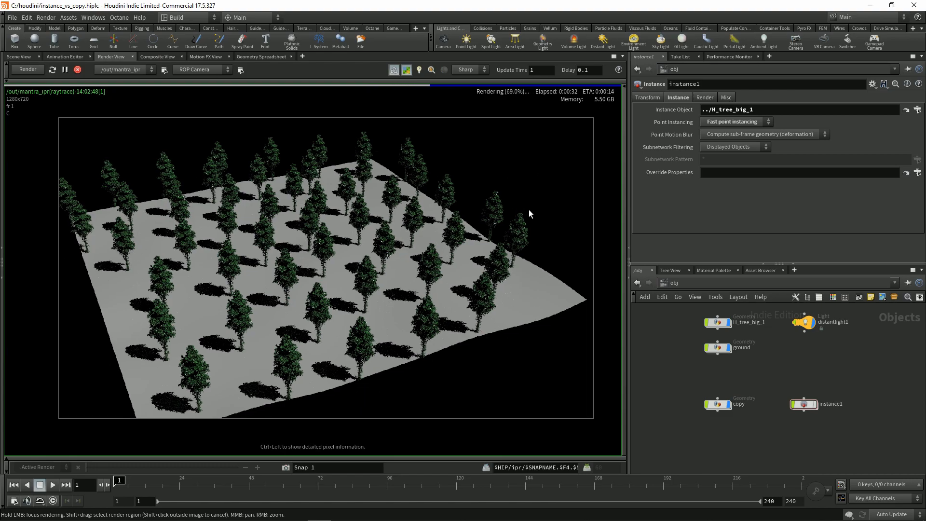
middle_drag(452, 339, 451, 350)
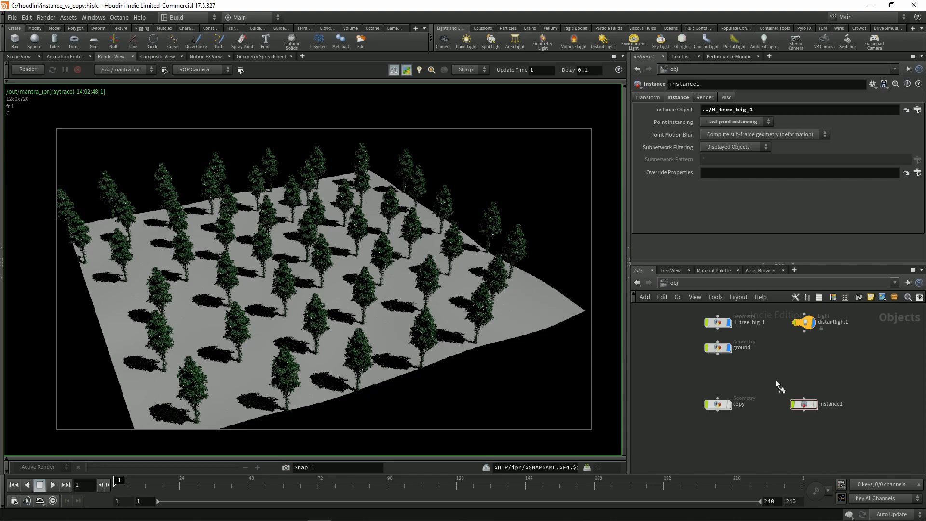
Switch the display from the copy object to instance1 and render the 50 instanced trees
middle_drag(751, 422, 749, 419)
click(803, 402)
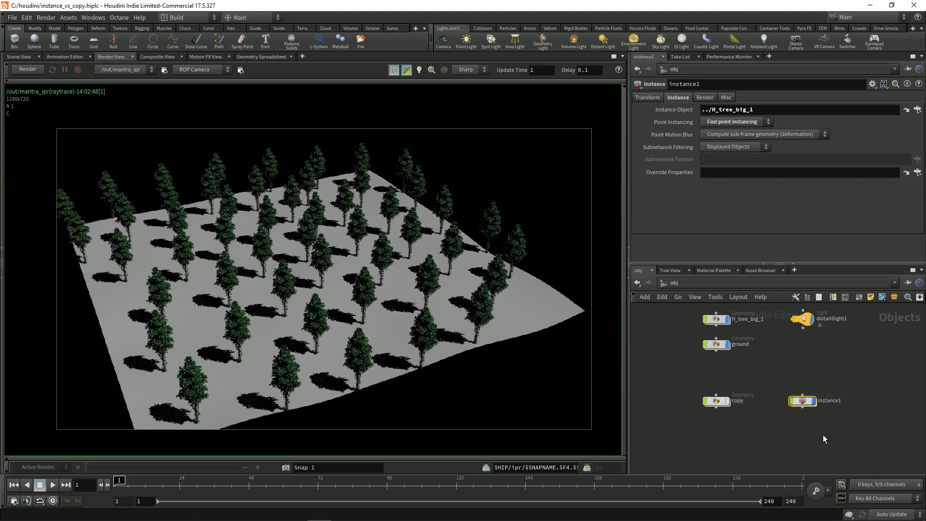
click(28, 69)
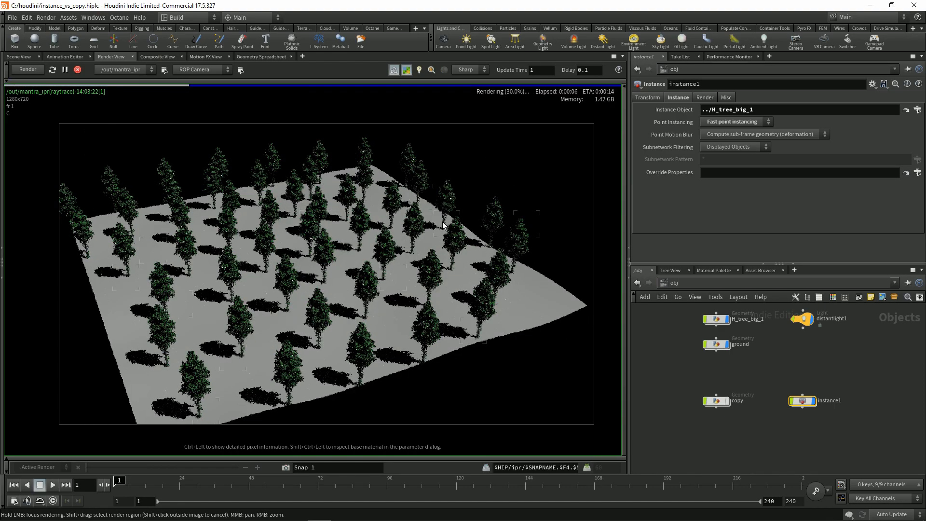
middle_drag(417, 249, 409, 248)
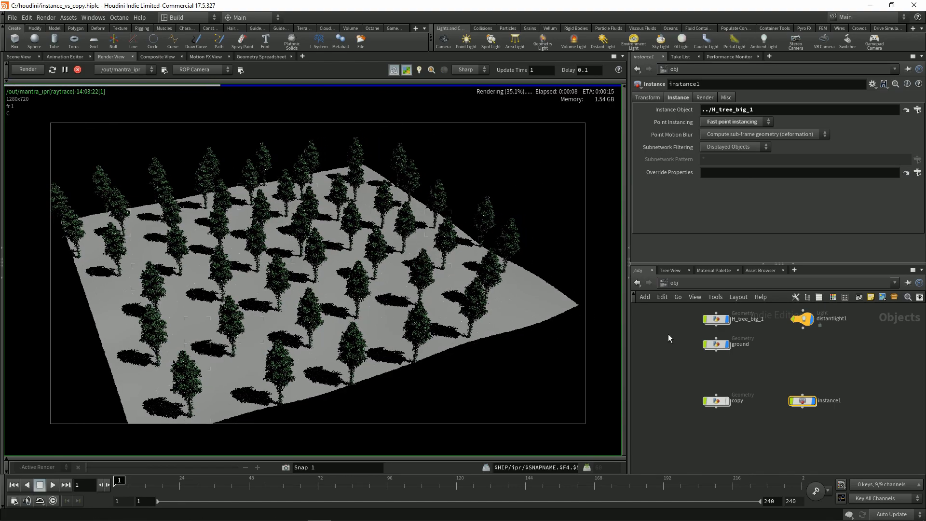
Set the Force Total Count of scatter1 in the ground network to 150 while the render is running
double_click(717, 344)
drag(714, 193, 645, 209)
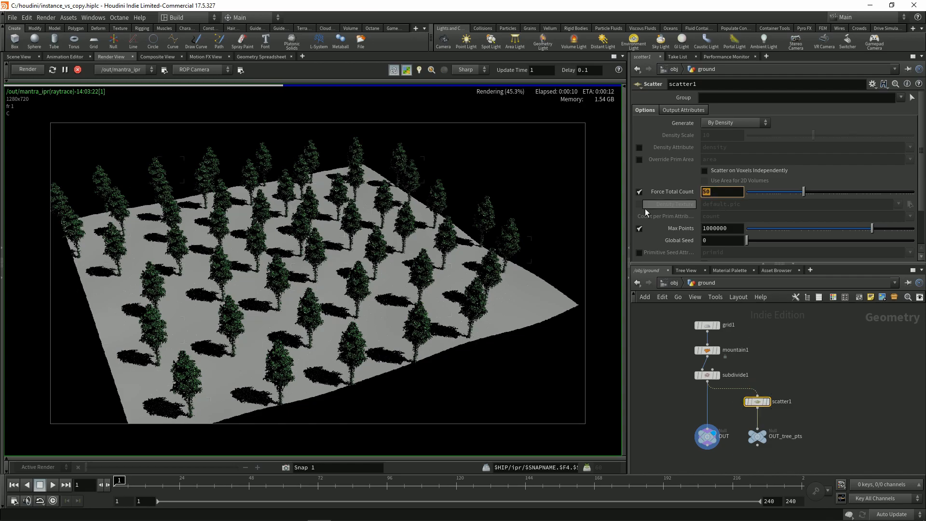
text(150)
key(Return)
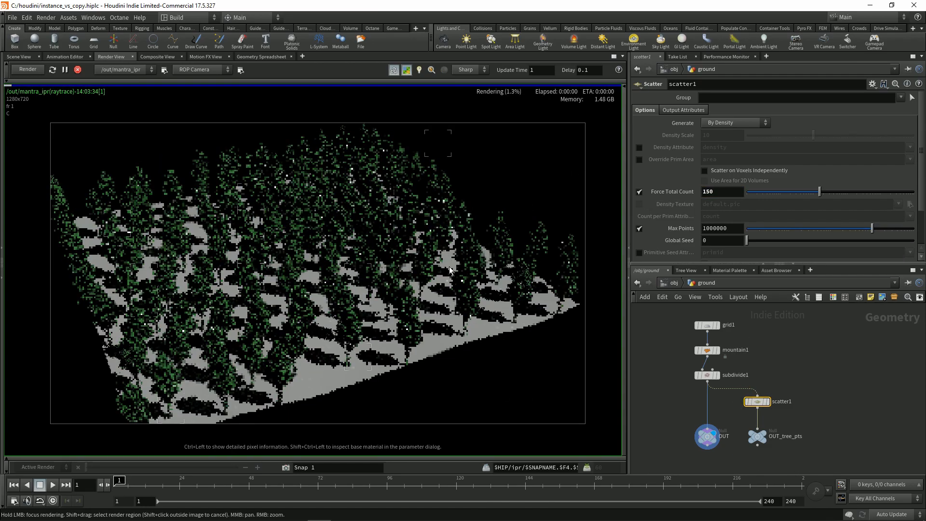
Set the Force Total Count of scatter1 to 300 while the render is running
drag(742, 193, 619, 207)
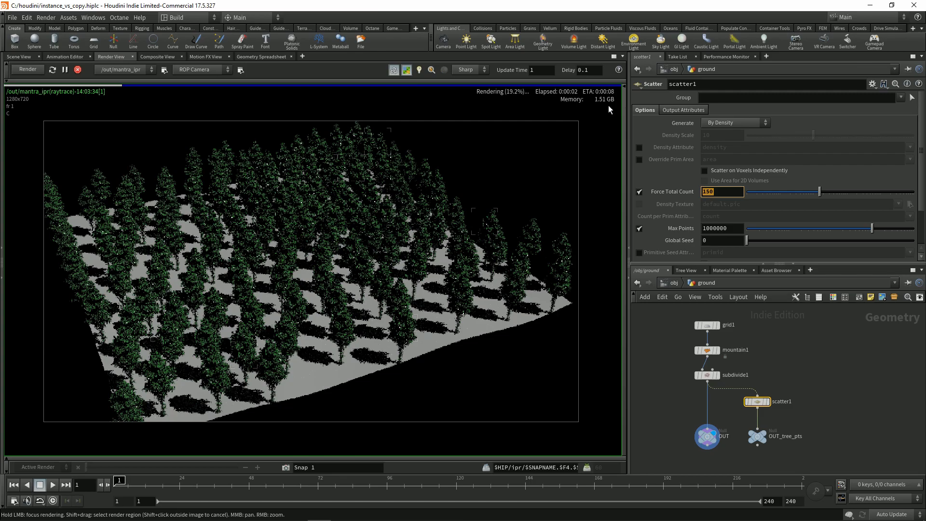
drag(713, 191, 661, 192)
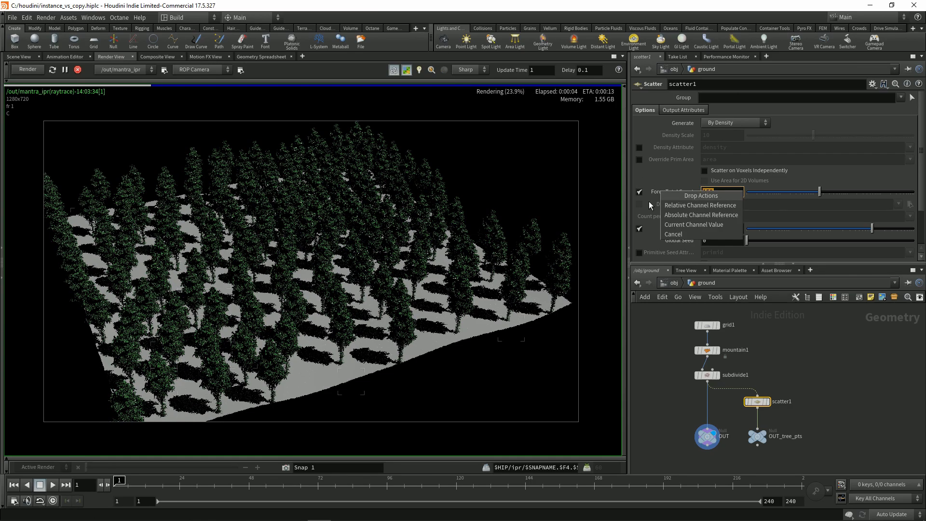
click(785, 179)
drag(728, 192, 667, 126)
text(300)
key(Return)
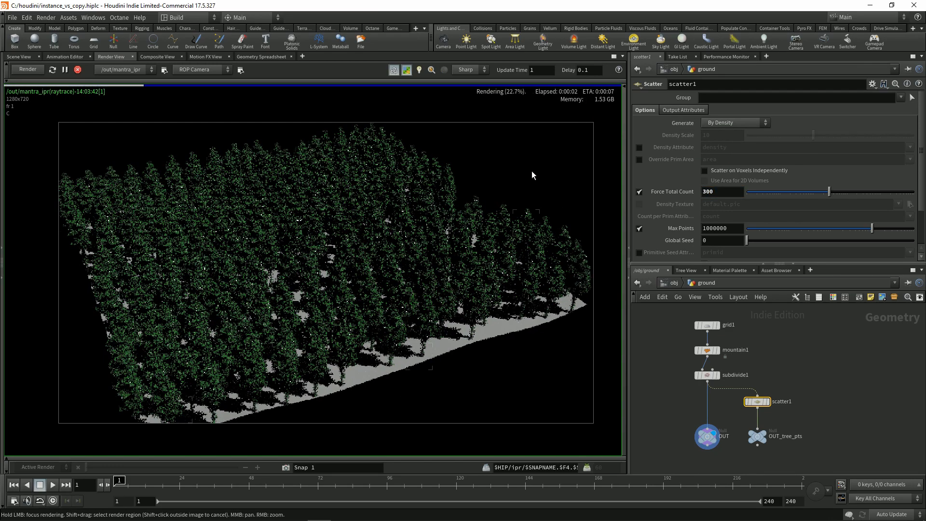
middle_drag(538, 200, 548, 203)
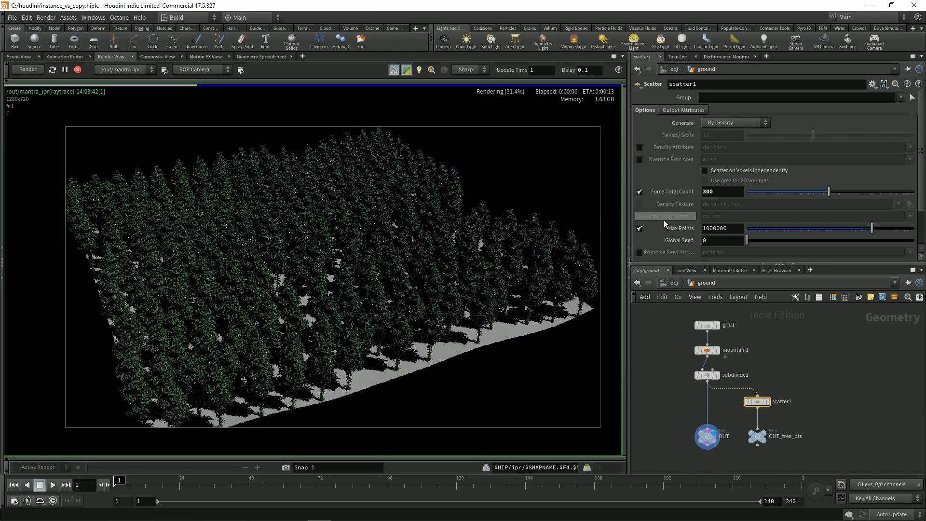
Raise the Force Total Count of scatter1 to 6000 and watch the instanced render's time and memory
click(715, 192)
text(600)
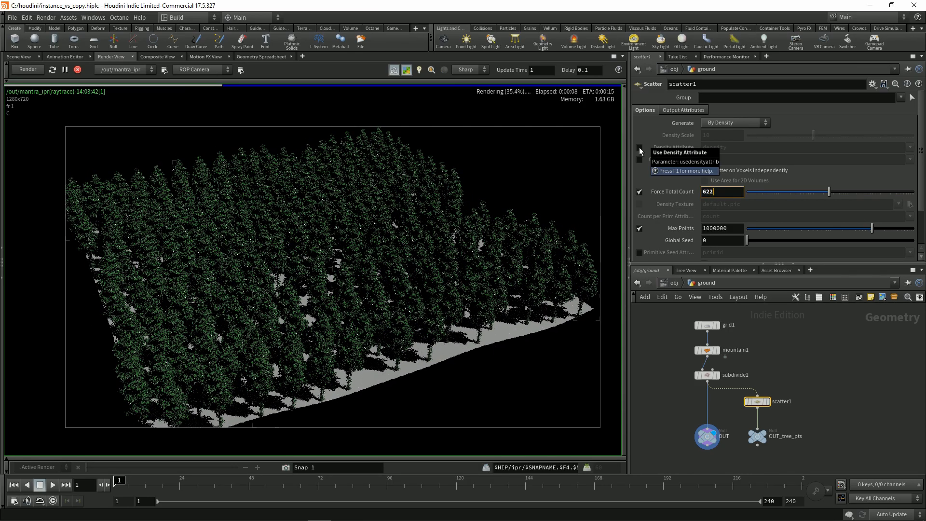
text(00)
key(Return)
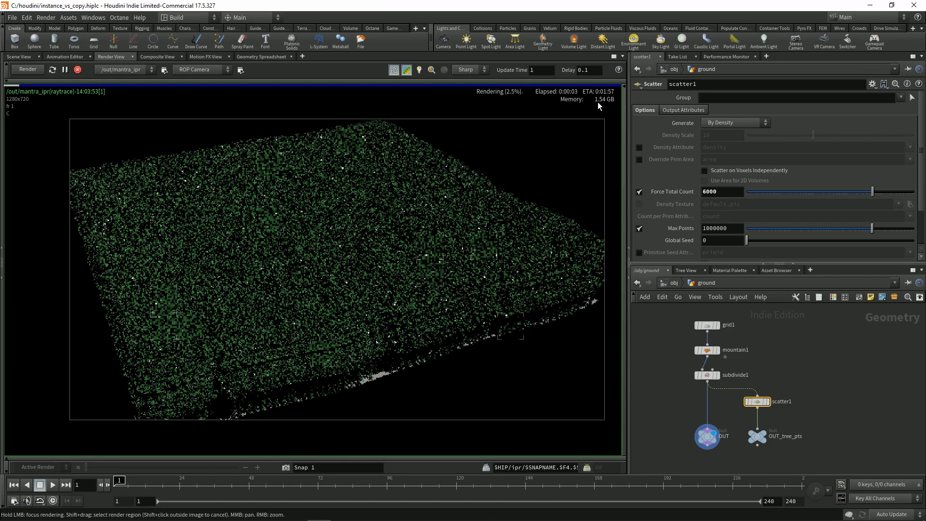
middle_drag(541, 212, 502, 242)
scroll(504, 233, down, 1)
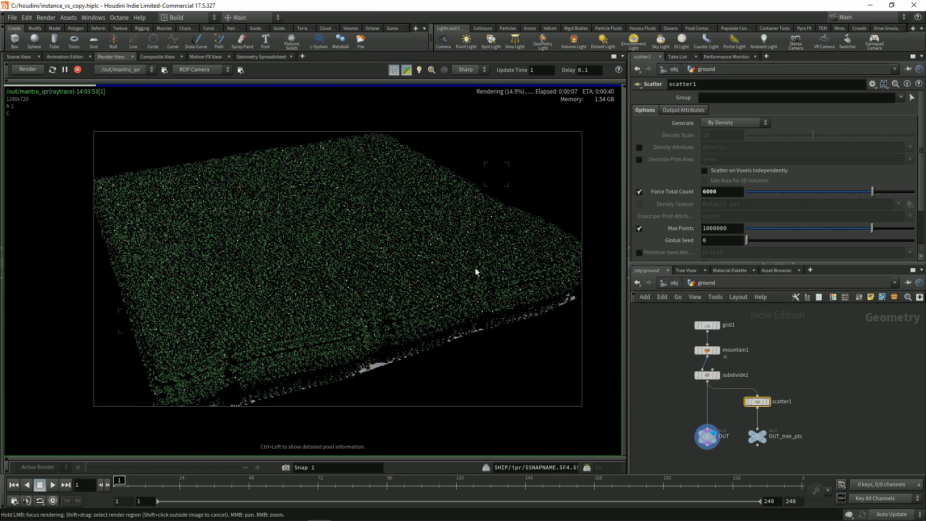
middle_drag(440, 294, 433, 300)
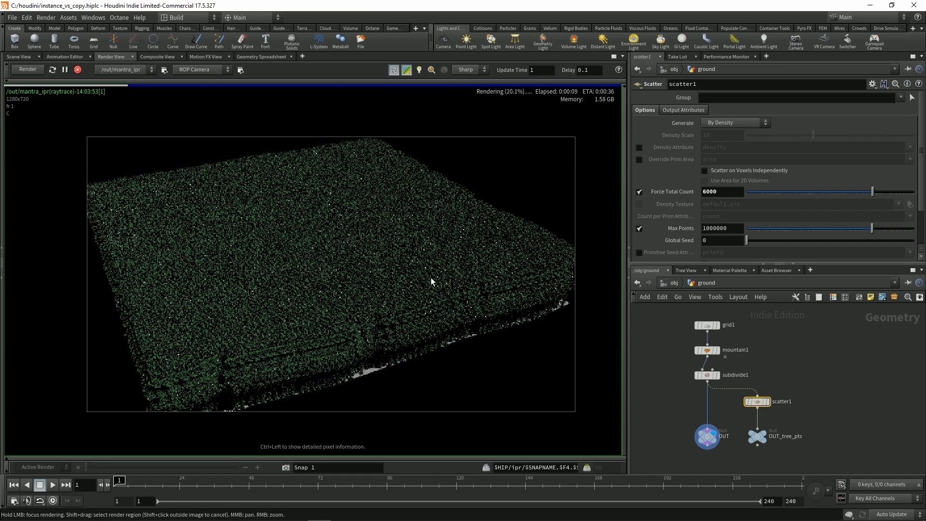
Stop the render and go back to the object level in the scene view to inspect the instanced trees from several angles
click(77, 70)
click(21, 57)
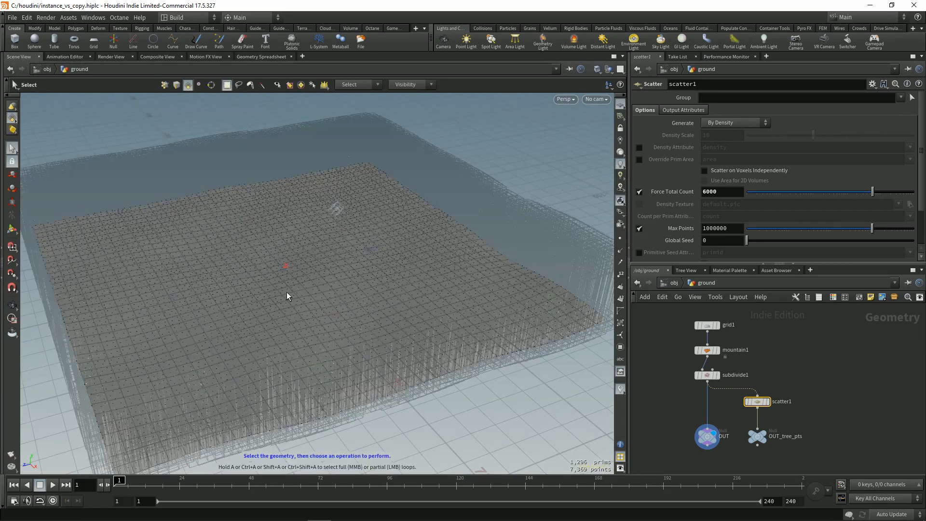
click(674, 282)
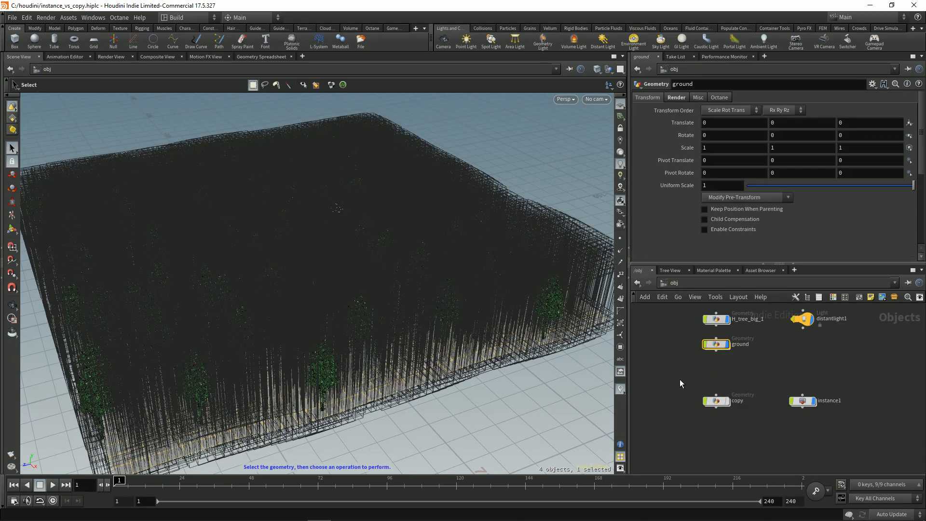
drag(306, 287, 357, 349)
right_drag(357, 348, 345, 283)
middle_drag(346, 283, 333, 300)
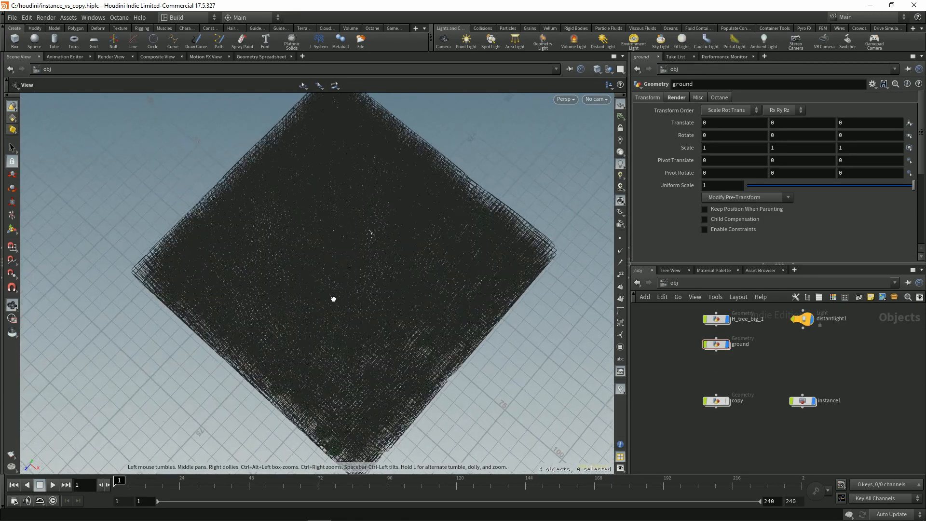
drag(333, 299, 521, 314)
right_drag(521, 314, 385, 276)
drag(385, 276, 459, 257)
Set the Scene Polygon Limit for distance-based packed geometry culling to 10 million in the viewport's display options
key(d)
click(534, 222)
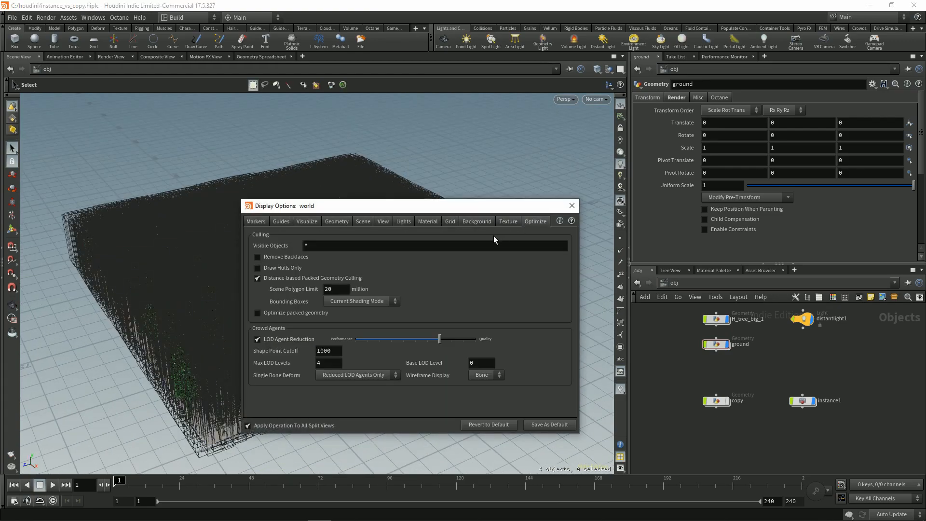
drag(371, 235, 294, 227)
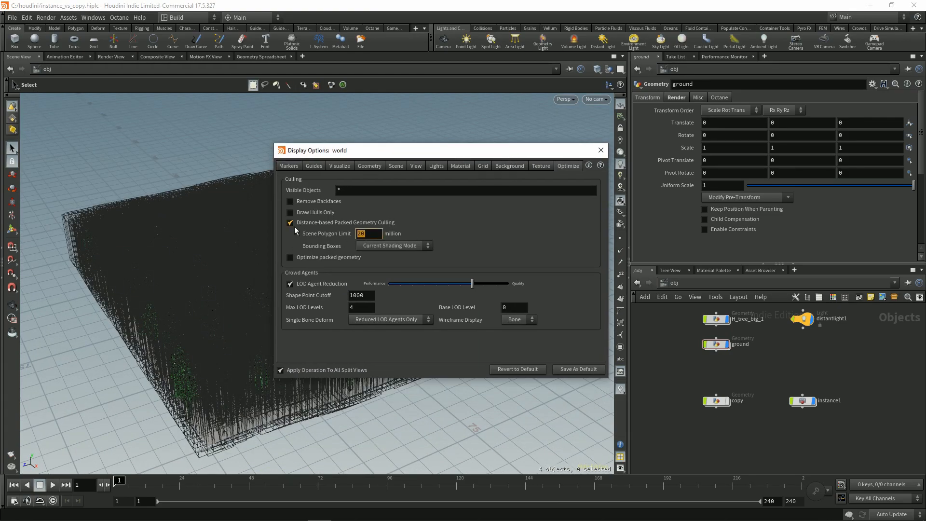
text(10)
key(Return)
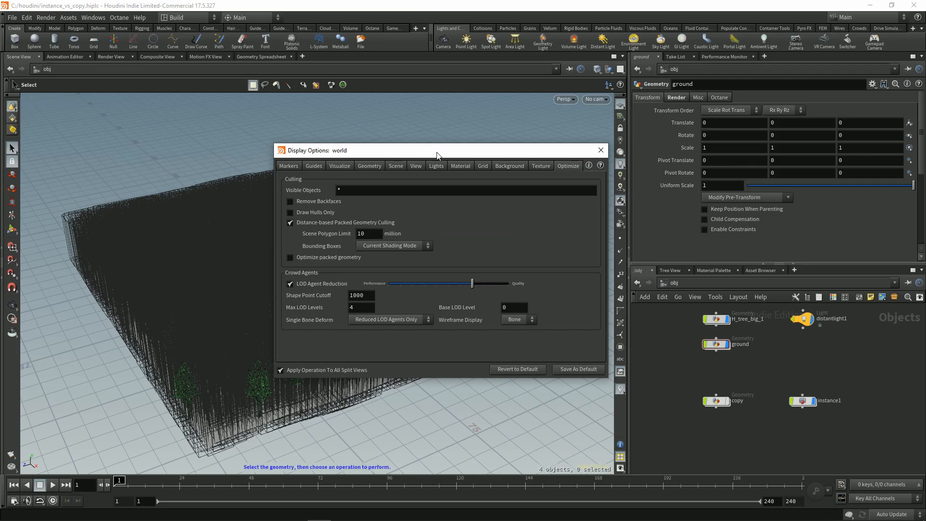
drag(437, 153, 593, 128)
alt+drag(316, 235, 331, 314)
Enter the ground network and set the Force Total Count of scatter1 to 1000, keeping the display options open beside the view
drag(742, 127, 582, 128)
click(717, 345)
double_click(718, 345)
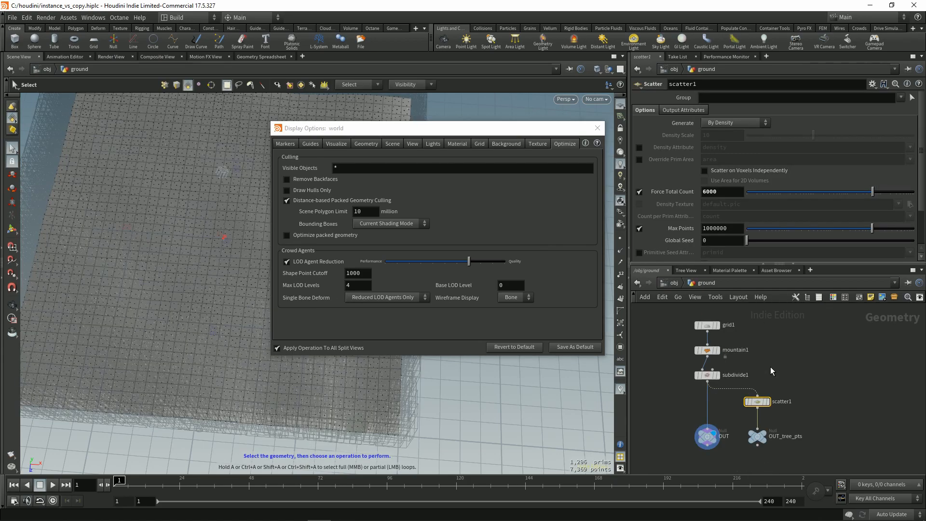
text(1000)
key(Return)
drag(388, 127, 611, 114)
key(Escape)
Set the Scene Polygon Limit for packed geometry culling to 2 million
alt+drag(382, 273, 419, 292)
drag(594, 197, 569, 229)
text(2)
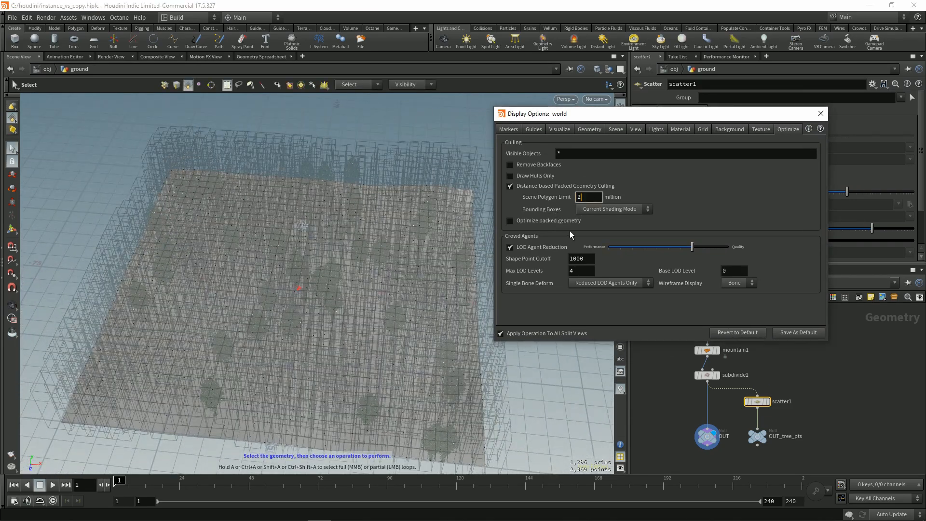
key(Return)
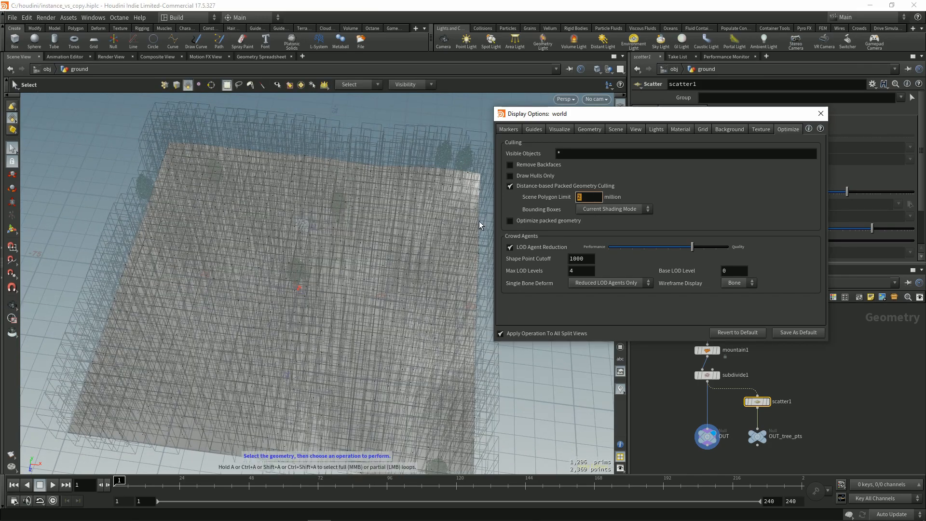
Raise the Scene Polygon Limit to 50 million and inspect the trees in the viewport
text(50)
key(Return)
key(Escape)
drag(320, 287, 492, 238)
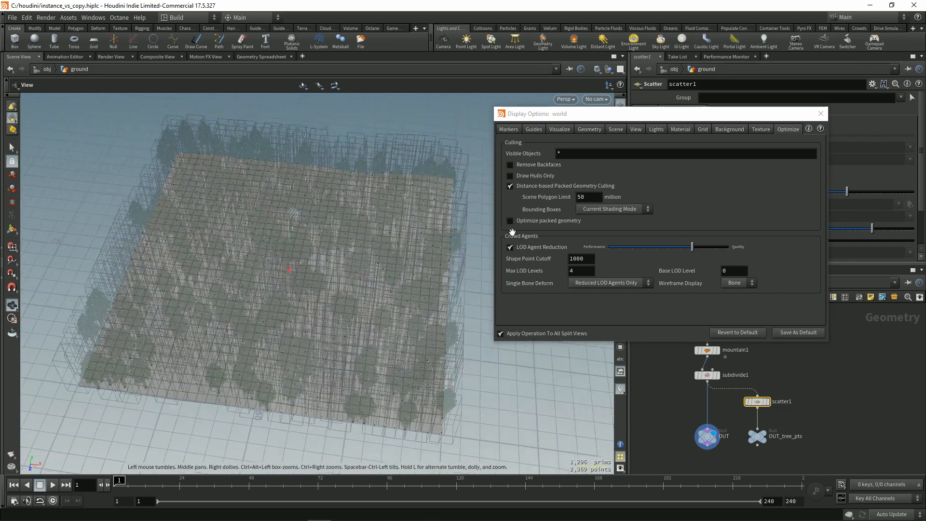
Set the Scene Polygon Limit to 20 million and close the display options
drag(589, 198, 462, 176)
text(20)
key(Return)
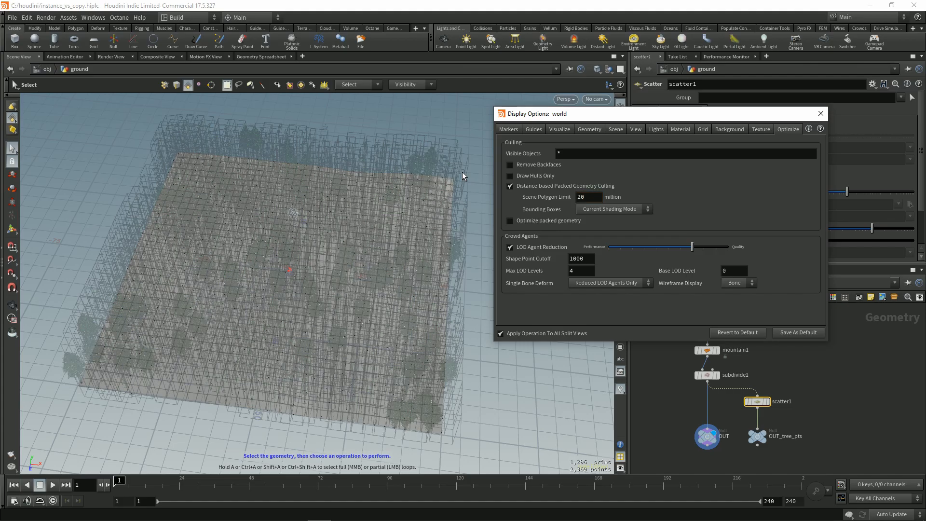
key(Escape)
drag(313, 223, 334, 263)
key(d)
middle_drag(559, 364, 563, 371)
drag(563, 372, 579, 410)
key(Escape)
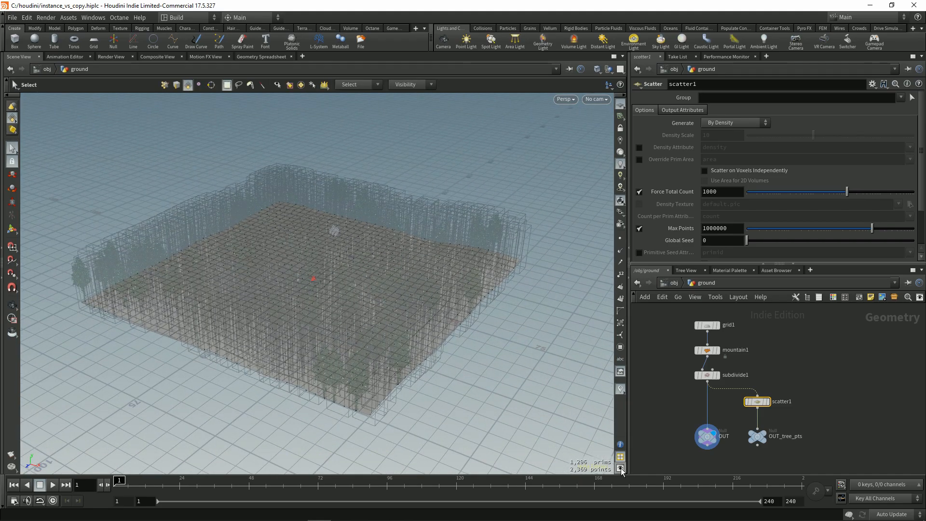
Reopen the viewport's display options to show the culling settings, and close them again
click(621, 469)
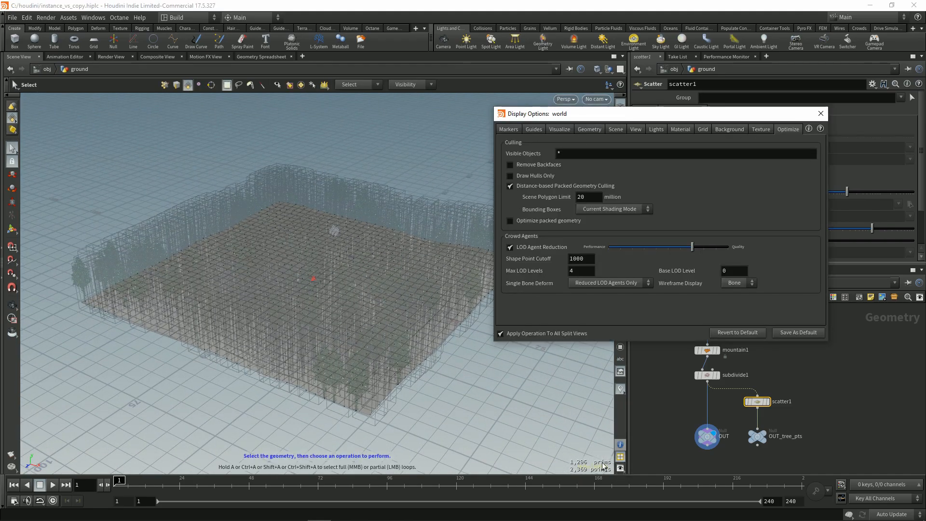
alt+middle_drag(517, 372, 523, 378)
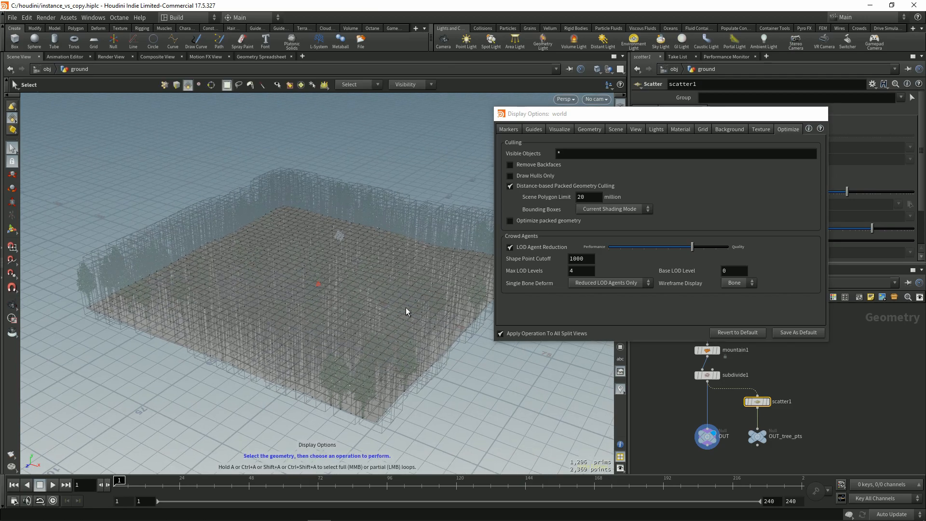
key(d)
Return to the object level and examine how the instanced trees are drawn from different viewing angles
alt+drag(461, 283, 478, 311)
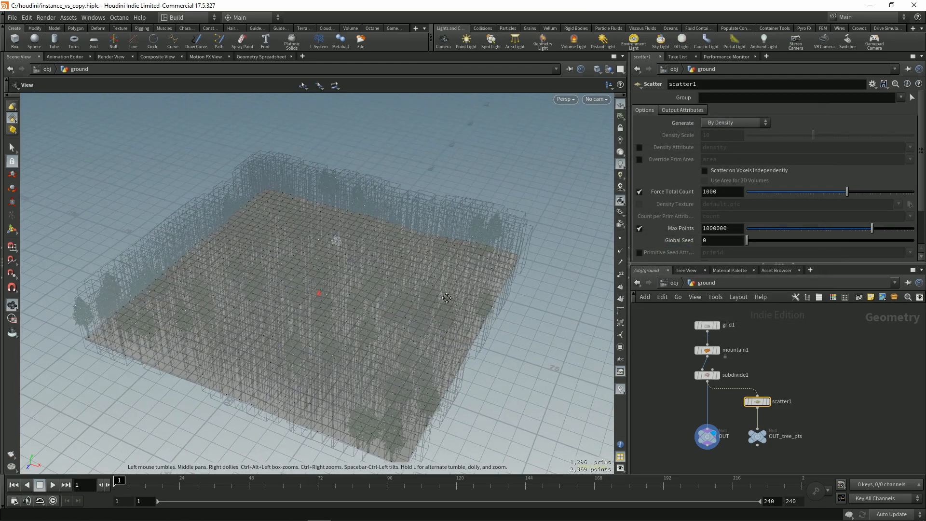
alt+middle_drag(478, 312, 435, 258)
click(725, 385)
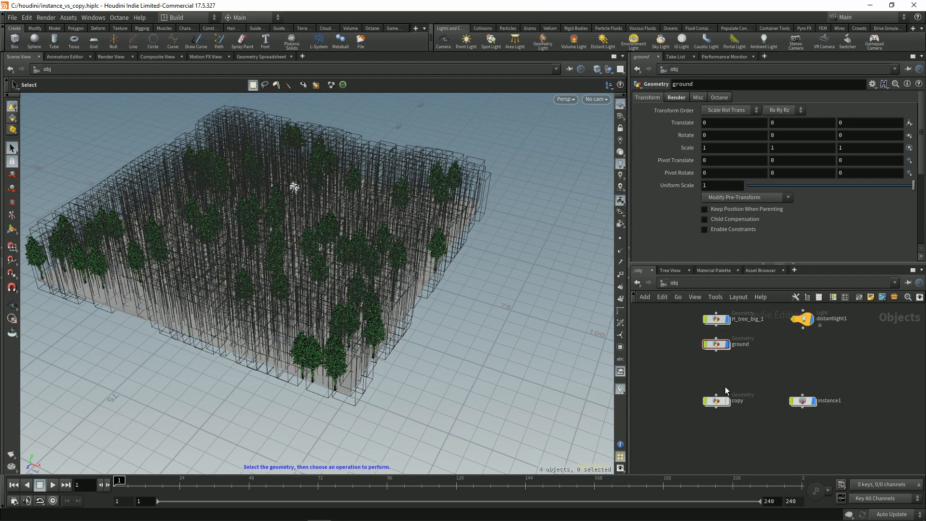
alt+drag(369, 253, 408, 273)
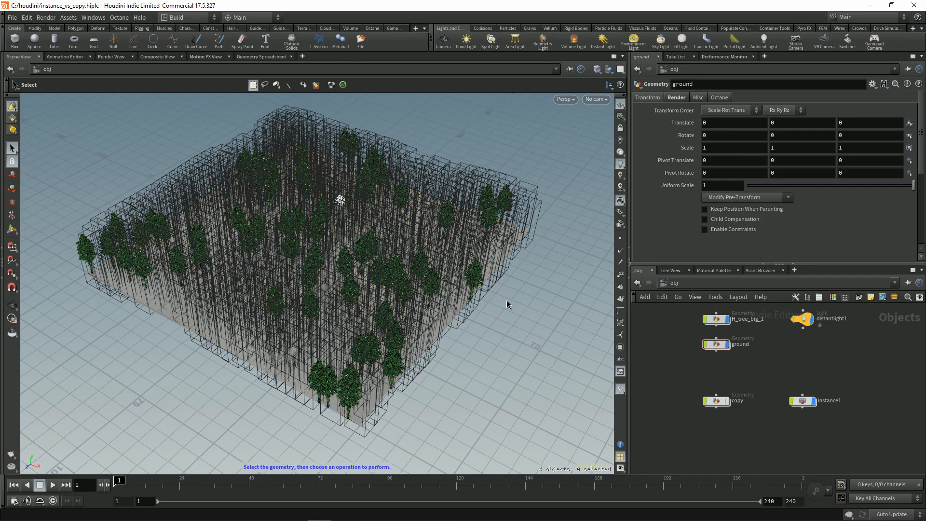
alt+drag(540, 347, 521, 284)
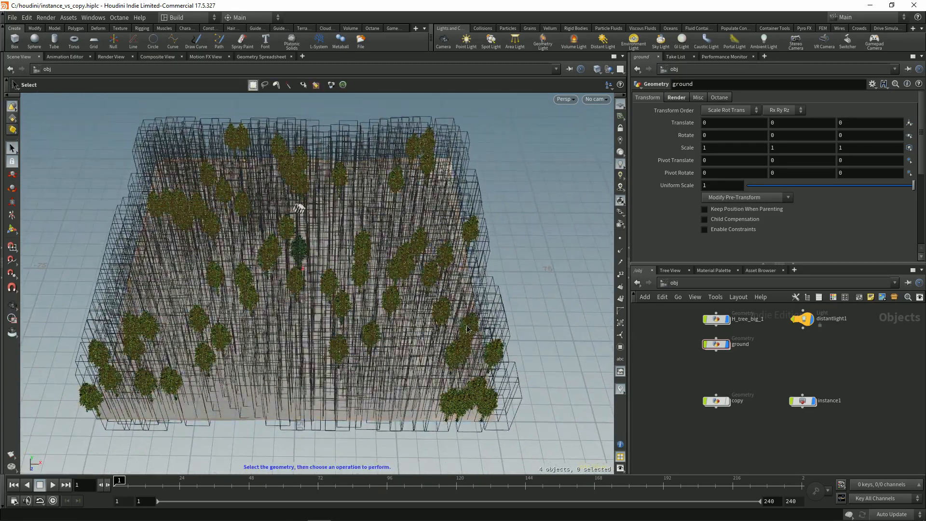
Enter the ground network and reduce the Force Total Count of scatter1 to 10
click(719, 348)
double_click(719, 348)
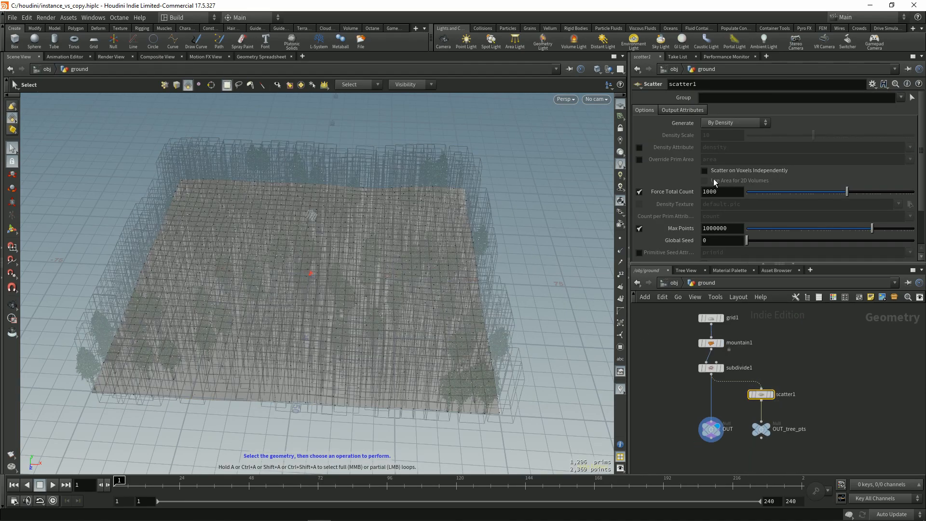
key(BackSpace)
key(BackSpace)
key(Return)
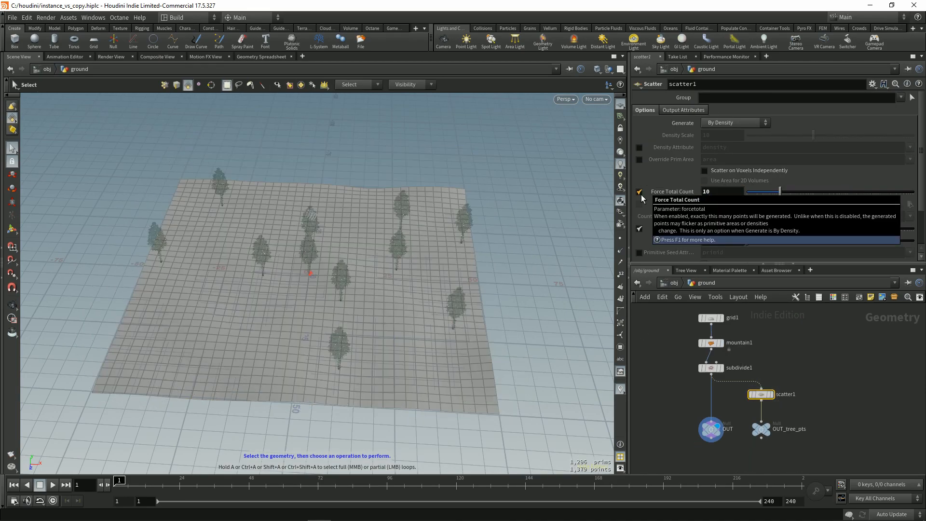
Return to the object level and enter the copy object's network
mouse_move(423, 249)
alt+mouse_down()
mouse_move(430, 238)
mouse_move(420, 255)
alt+mouse_up()
alt+middle_drag(420, 254, 437, 249)
click(796, 358)
click(675, 282)
middle_drag(737, 377, 723, 374)
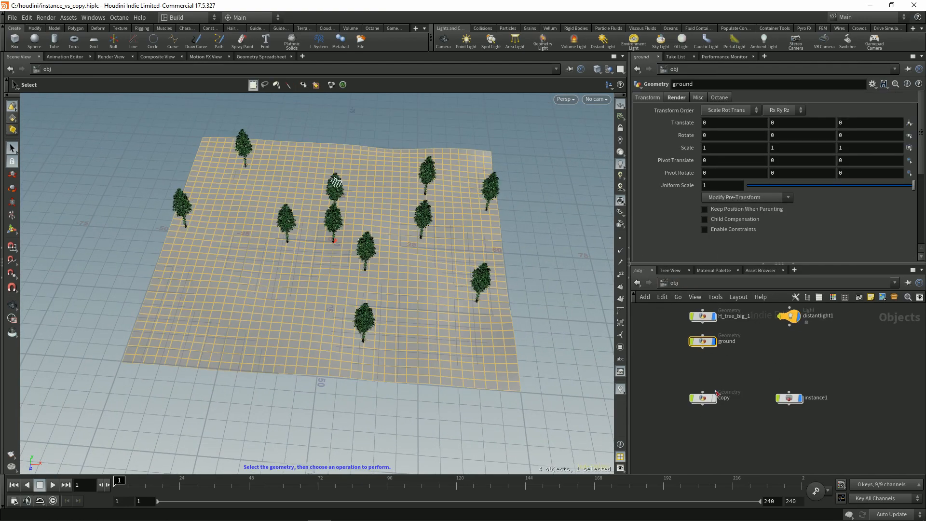
click(707, 396)
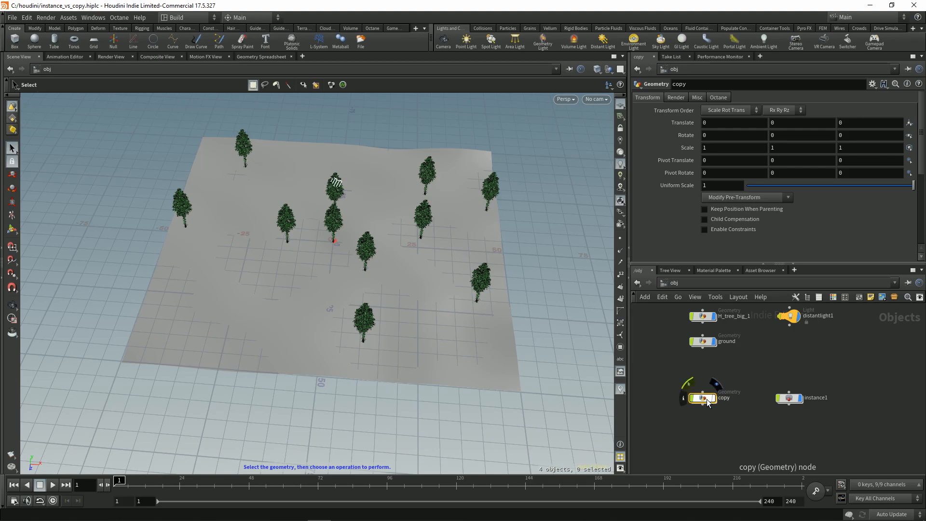
double_click(708, 396)
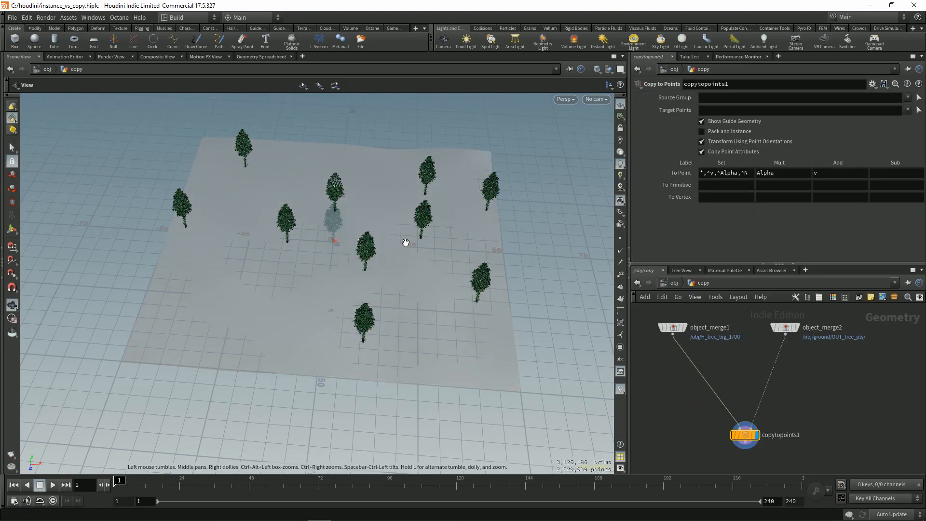
Turn on primitive numbers in the viewport and examine them on the copied trees from copytopoints1
alt+middle_drag(406, 242, 408, 263)
alt+right_drag(408, 262, 427, 254)
drag(427, 254, 464, 261)
alt+right_drag(463, 260, 404, 262)
alt+drag(404, 262, 434, 281)
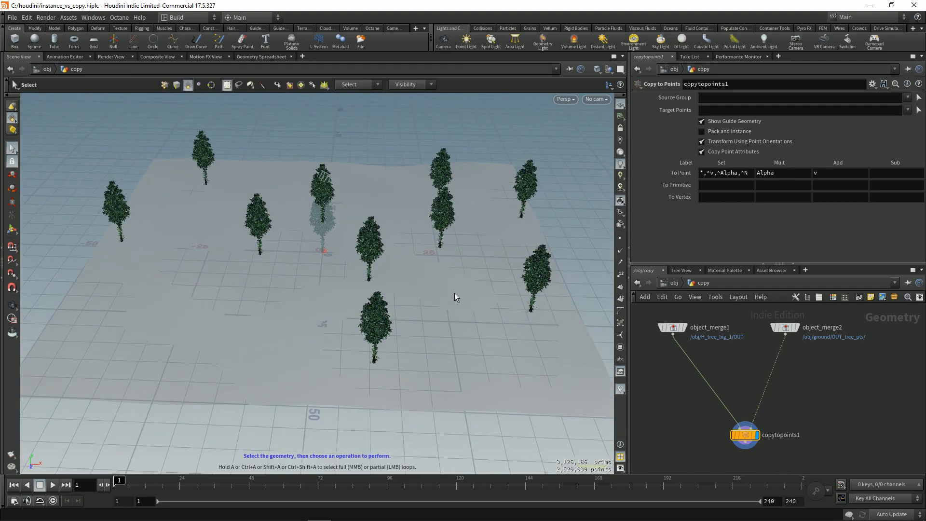
click(621, 298)
key(space)
alt+drag(390, 256, 469, 247)
alt+right_drag(495, 249, 461, 261)
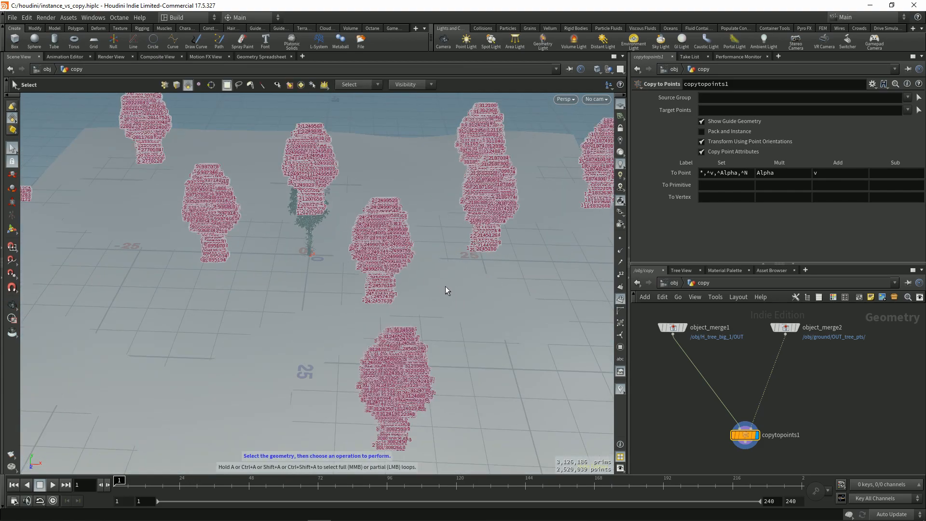
key(space)
right_drag(479, 268, 430, 188)
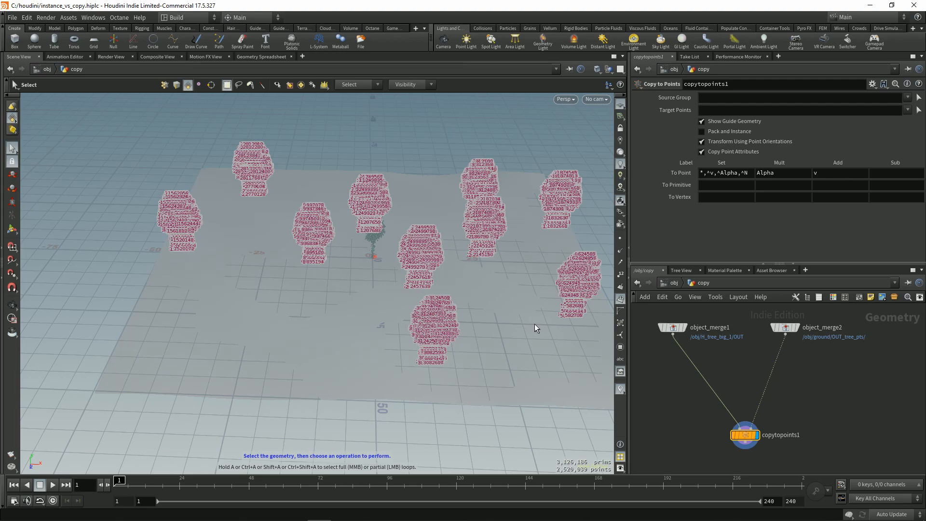
key(space)
middle_drag(473, 275, 418, 245)
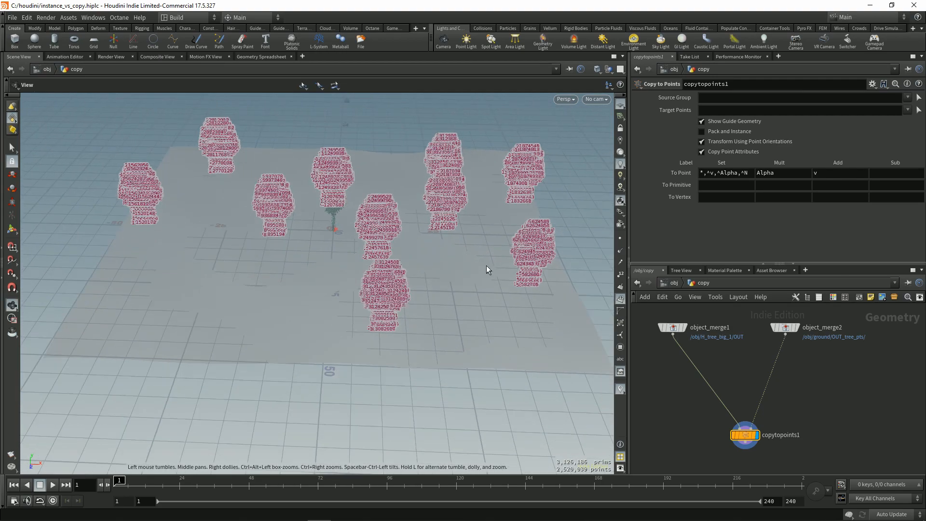
Check the geometry information of copytopoints1 and enter the instance1 object's network from the object level
middle_click(745, 436)
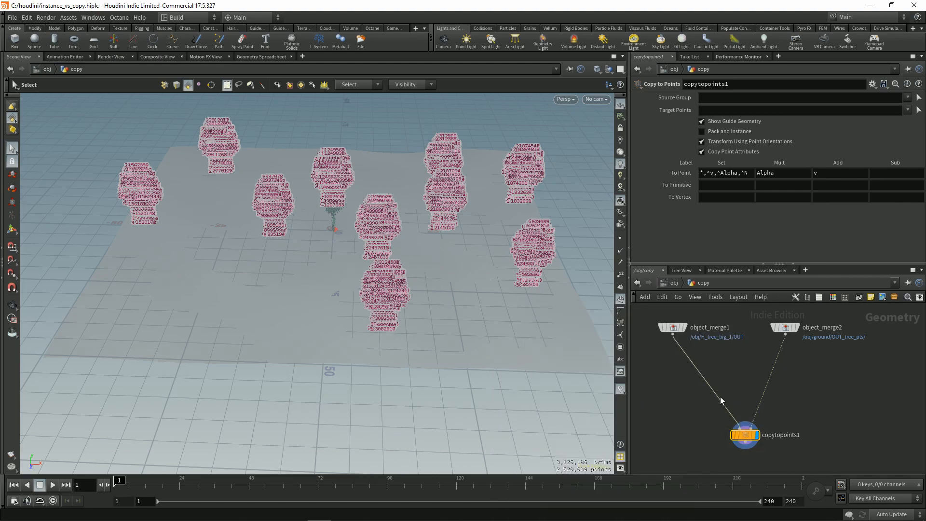
middle_drag(678, 397, 683, 390)
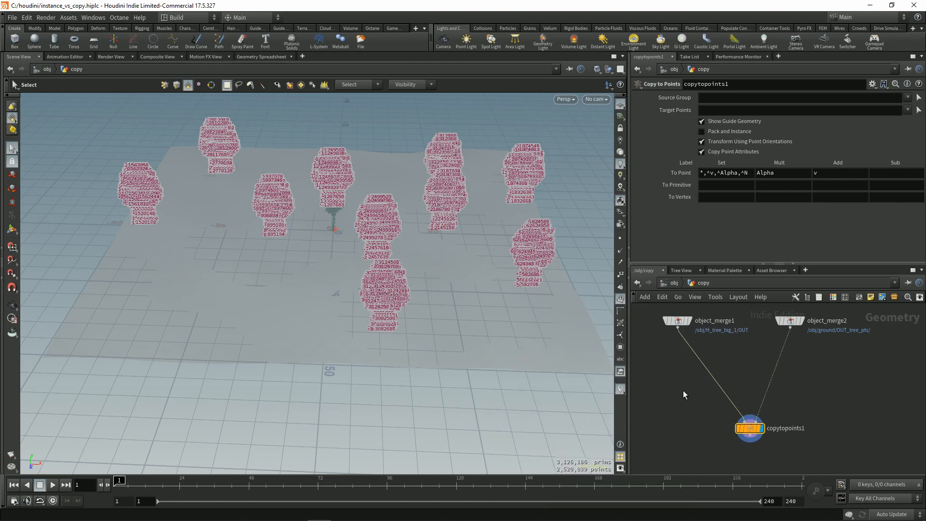
click(673, 283)
click(780, 399)
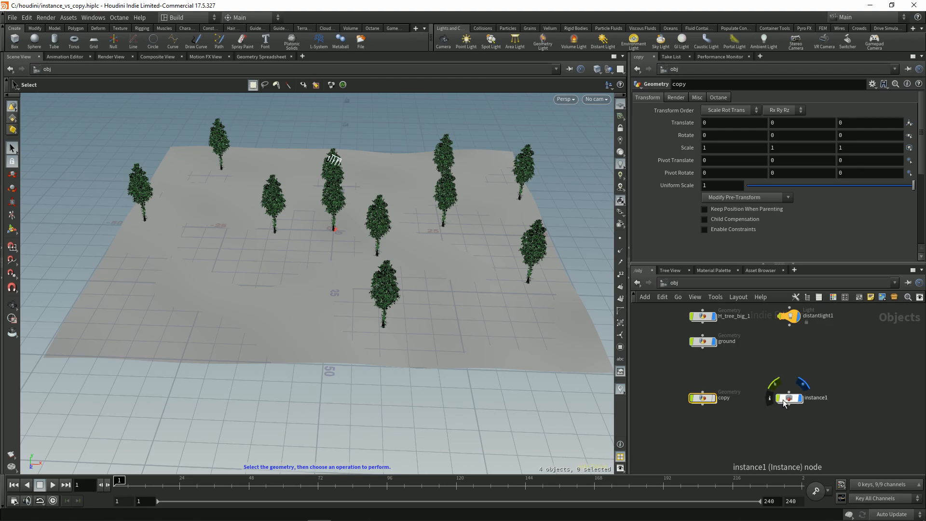
double_click(790, 398)
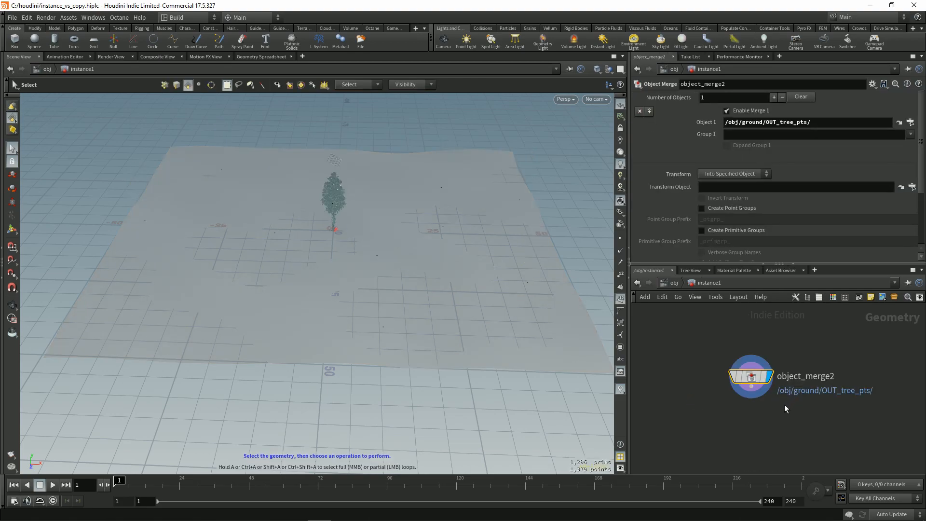
Turn on point numbers in the viewport and examine the merged scatter points of object_merge2 from several angles
click(621, 275)
alt+middle_drag(380, 258, 383, 267)
alt+drag(383, 267, 378, 265)
alt+middle_drag(378, 264, 362, 283)
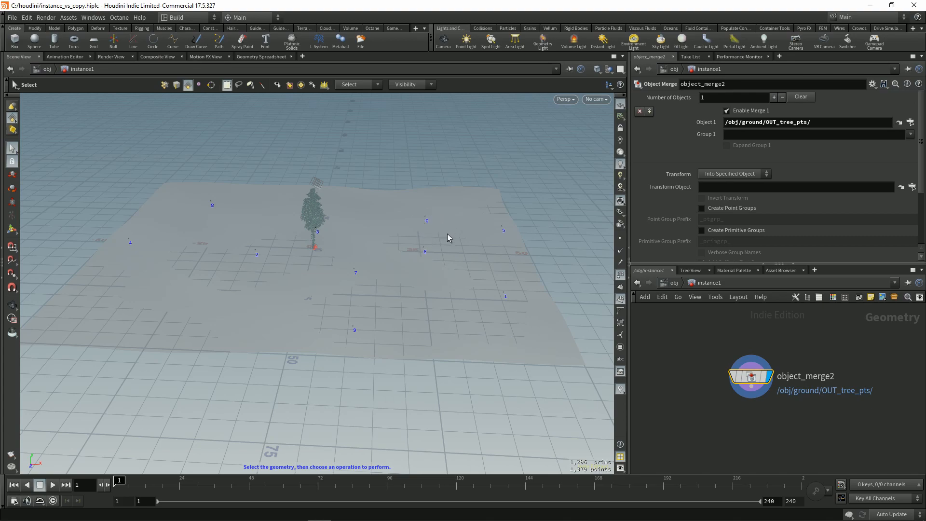
alt+drag(413, 294, 372, 253)
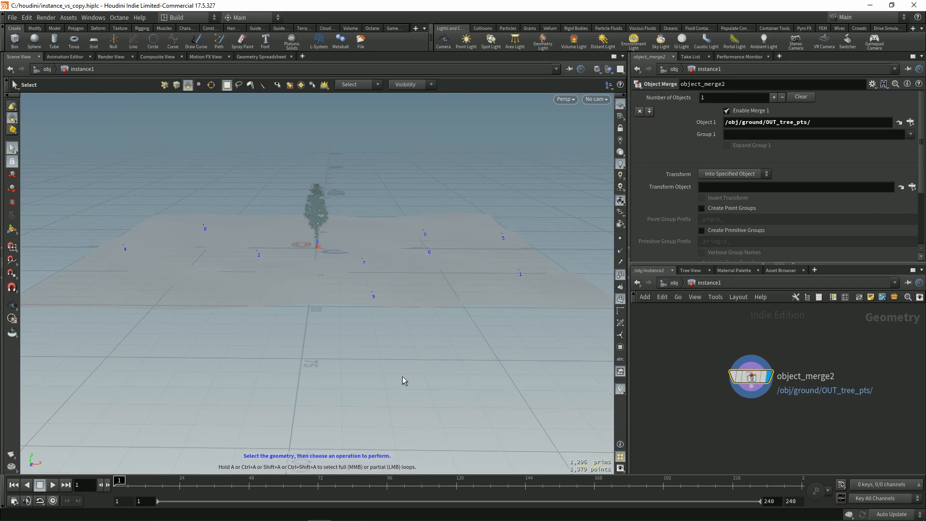
mouse_move(439, 319)
alt+mouse_down()
mouse_move(430, 308)
mouse_move(422, 318)
mouse_move(433, 321)
mouse_move(430, 308)
alt+mouse_up()
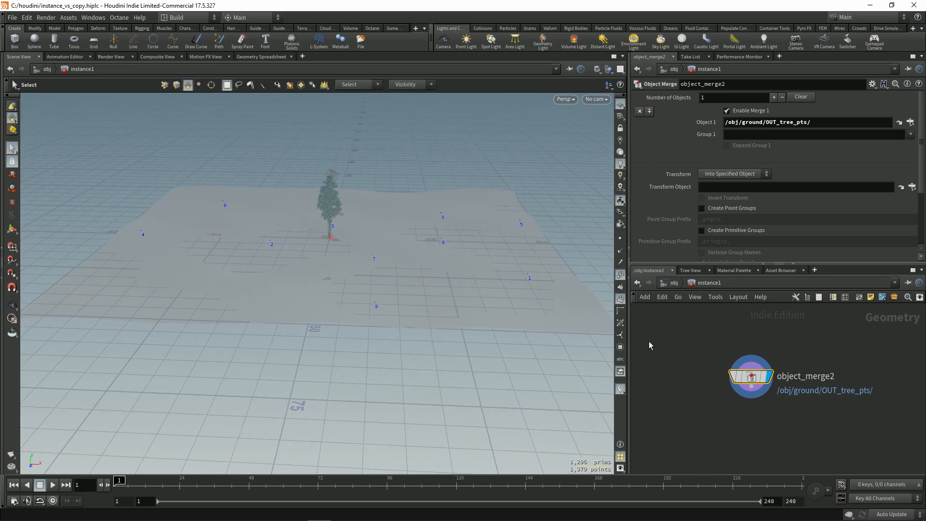
Return to the object level and examine the instanced trees on the ground from different viewing angles
click(676, 284)
click(679, 372)
alt+middle_drag(447, 348, 430, 377)
alt+drag(430, 377, 436, 374)
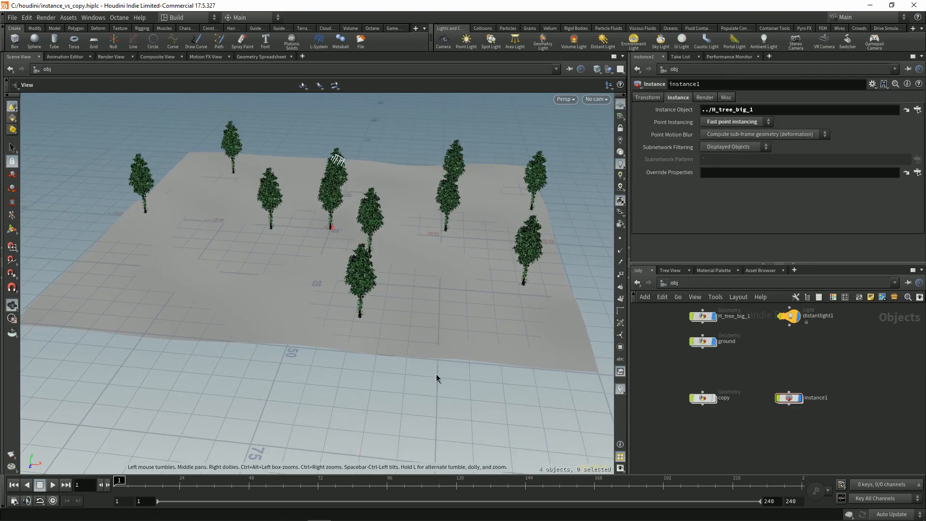
key(s)
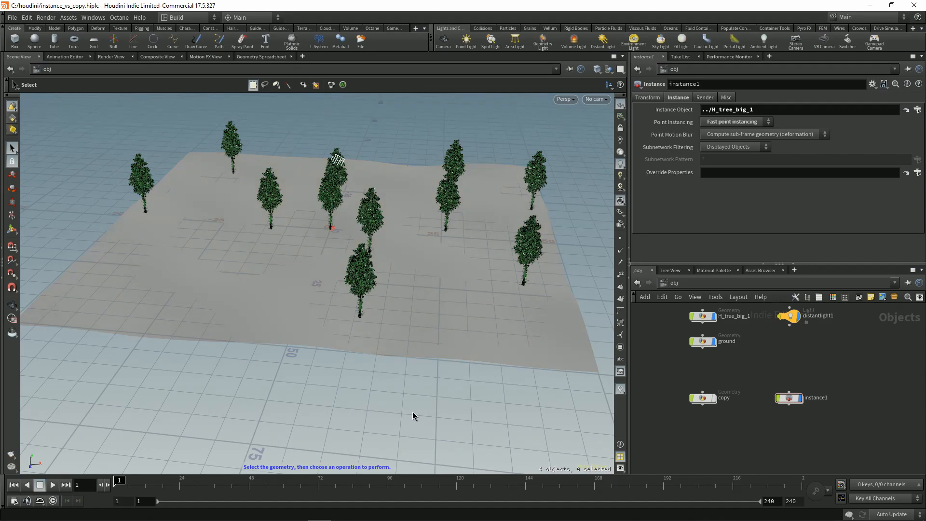
alt+drag(440, 355, 443, 327)
alt+middle_drag(442, 326, 437, 348)
alt+drag(437, 348, 398, 290)
alt+middle_drag(398, 290, 392, 306)
alt+drag(392, 306, 447, 288)
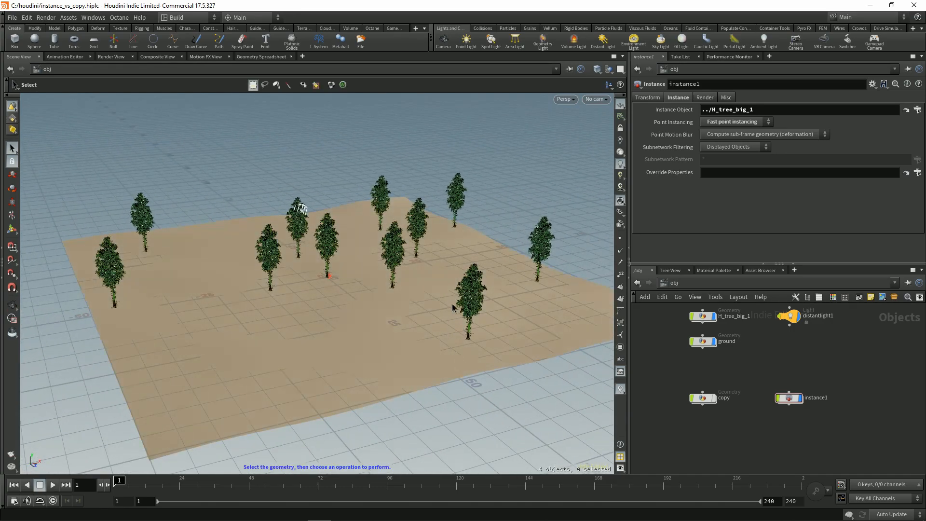
alt+middle_drag(415, 300, 391, 281)
alt+drag(391, 281, 384, 295)
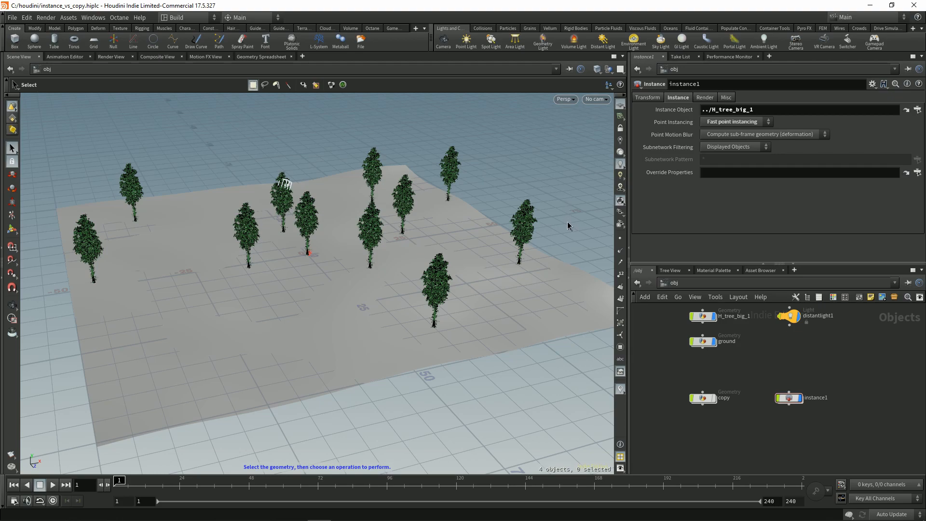
middle_drag(731, 390, 721, 378)
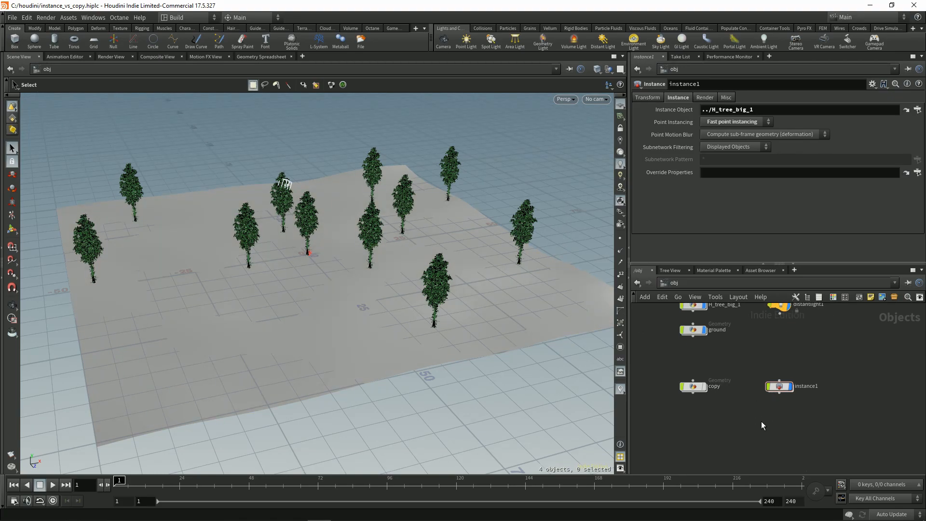
middle_drag(762, 421, 755, 435)
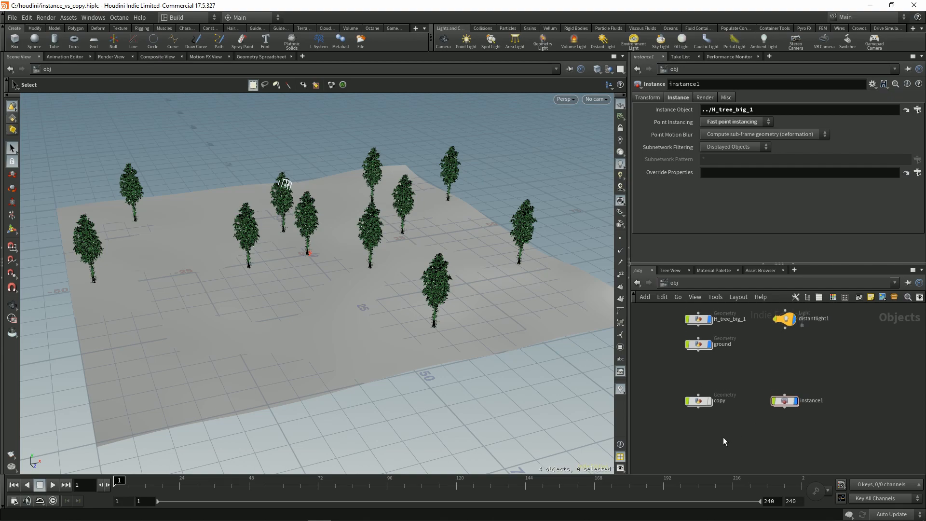
Display the copy object instead of instance1 and turn off point and primitive numbers inside its network
click(704, 401)
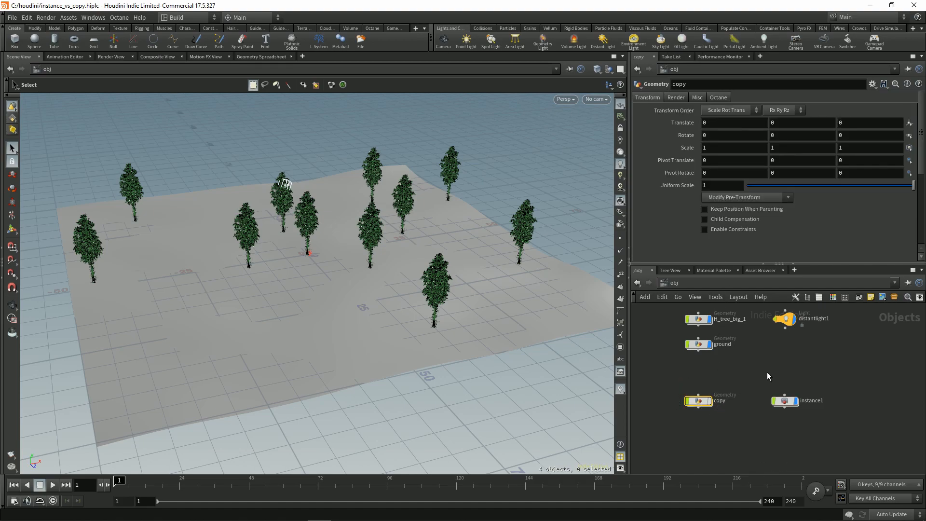
click(796, 401)
click(709, 402)
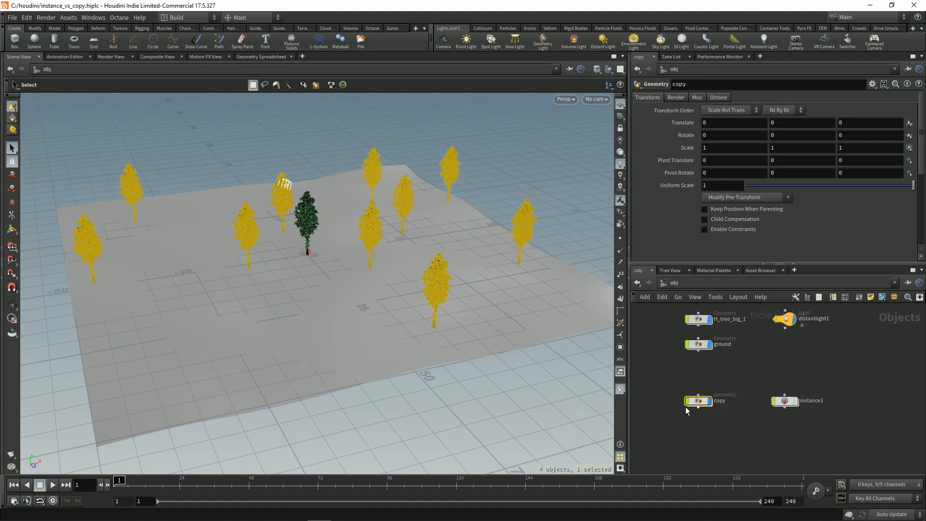
double_click(698, 401)
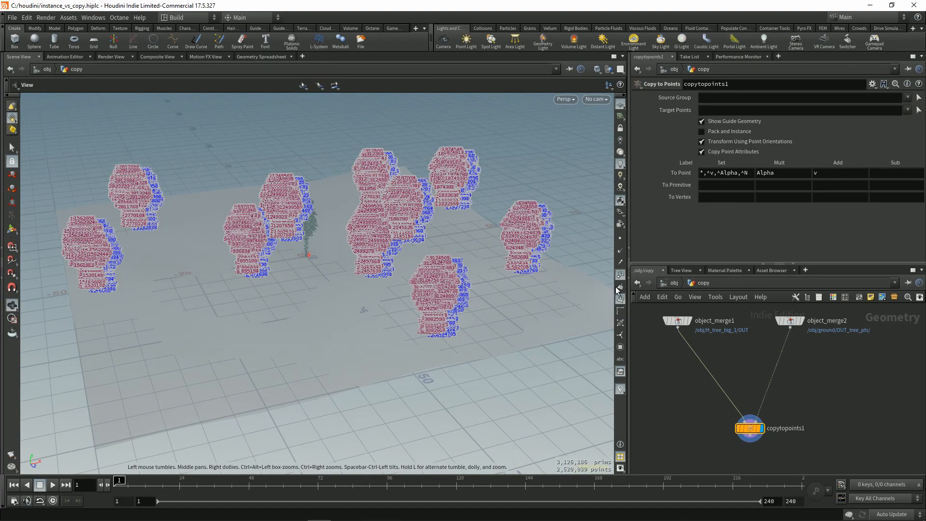
click(621, 275)
click(621, 298)
Select the crown-top points of the copied trees on one side of the ground and move them up about 9.57 units
alt+drag(432, 233, 388, 231)
key(s)
drag(303, 155, 457, 230)
drag(541, 227, 567, 219)
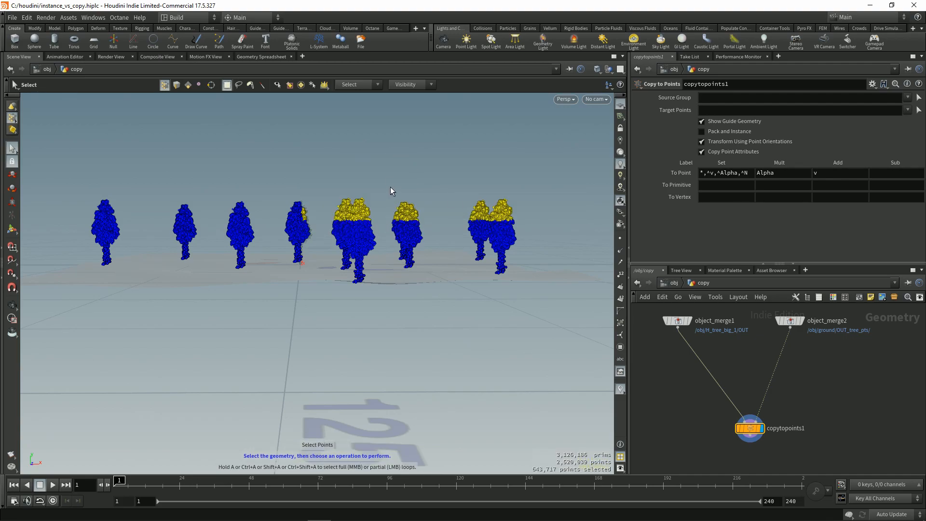
key(t)
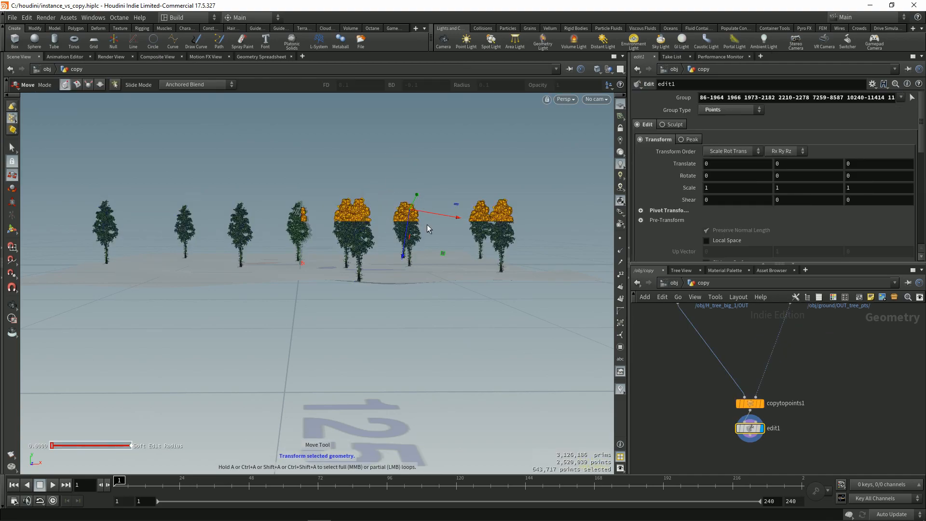
key(m)
drag(410, 185, 419, 128)
alt+drag(309, 215, 355, 205)
alt+middle_drag(355, 204, 385, 201)
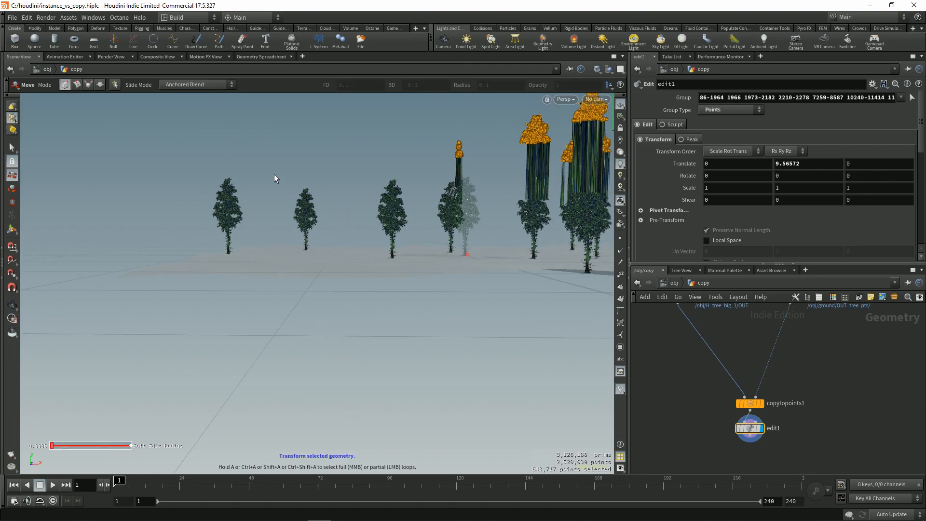
key(3)
click(241, 86)
mouse_move(204, 145)
mouse_down()
mouse_move(121, 246)
mouse_move(332, 204)
mouse_move(395, 160)
mouse_move(363, 196)
mouse_move(379, 198)
mouse_move(428, 168)
mouse_move(387, 157)
mouse_move(387, 199)
mouse_up()
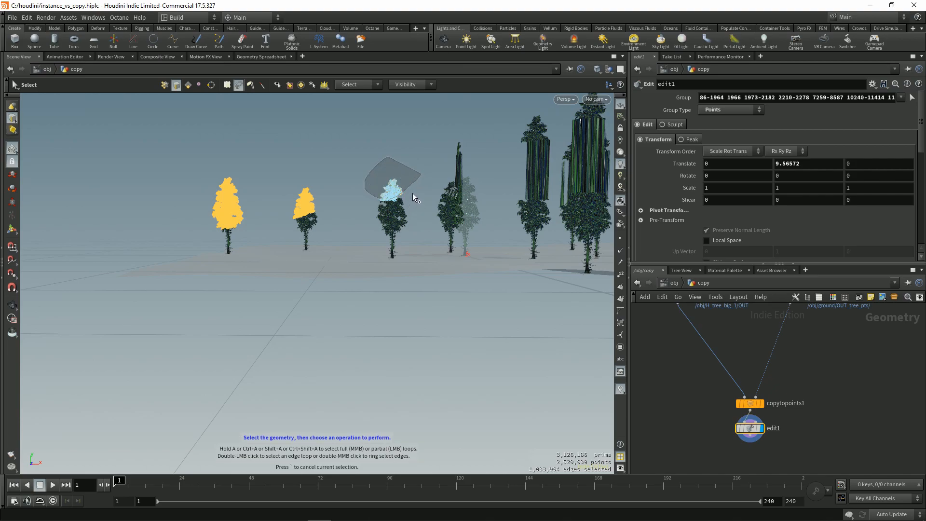
drag(413, 197, 412, 200)
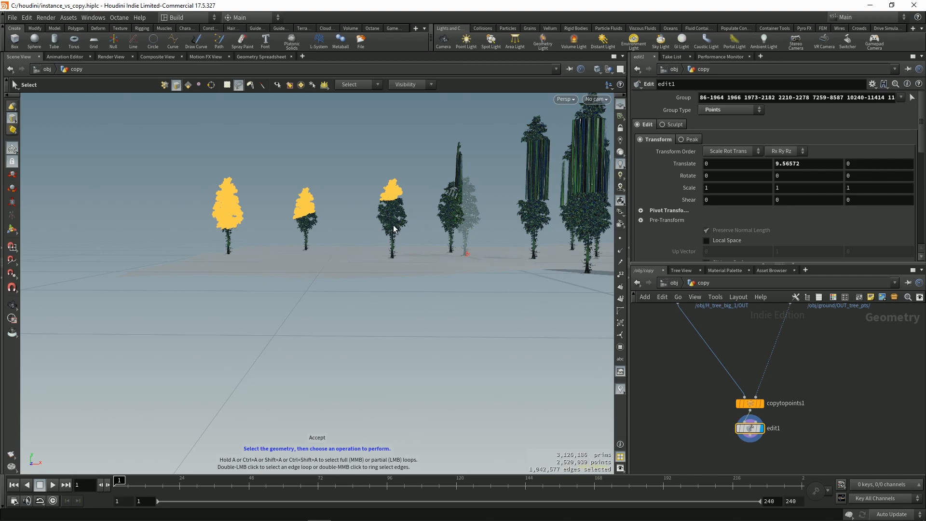
key(Return)
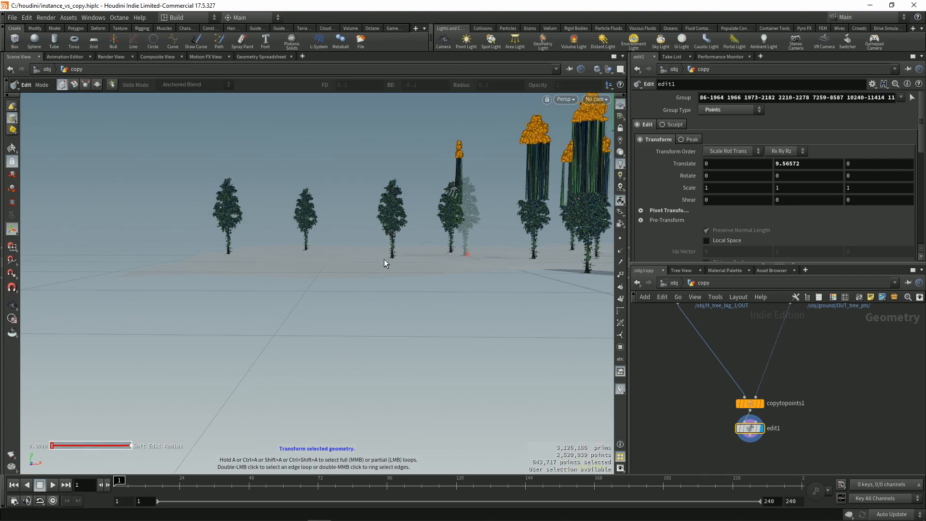
Lasso the crown-top primitives of the three unstretched copied trees and delete them with a Blast
alt+drag(367, 259, 350, 248)
key(s)
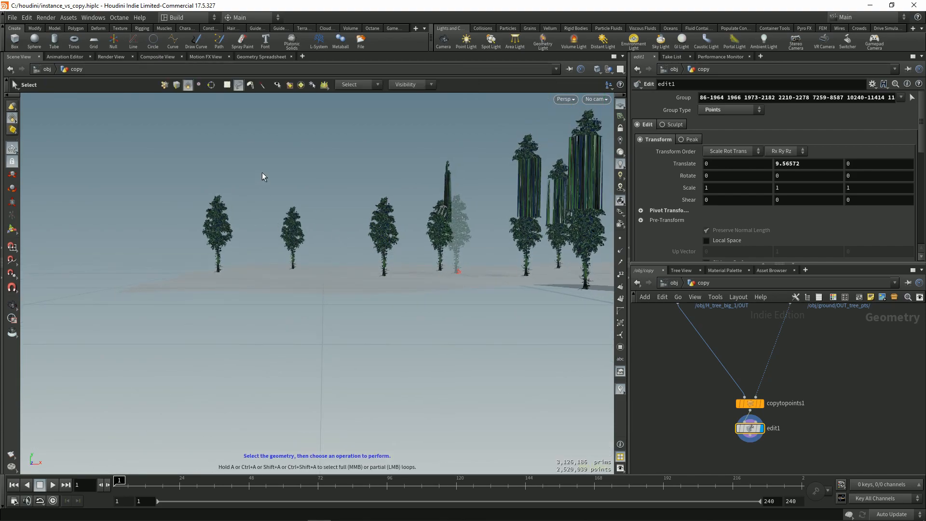
mouse_move(241, 157)
mouse_down()
mouse_move(172, 232)
mouse_move(320, 224)
mouse_move(395, 176)
mouse_move(363, 216)
mouse_move(412, 194)
mouse_move(409, 202)
mouse_up()
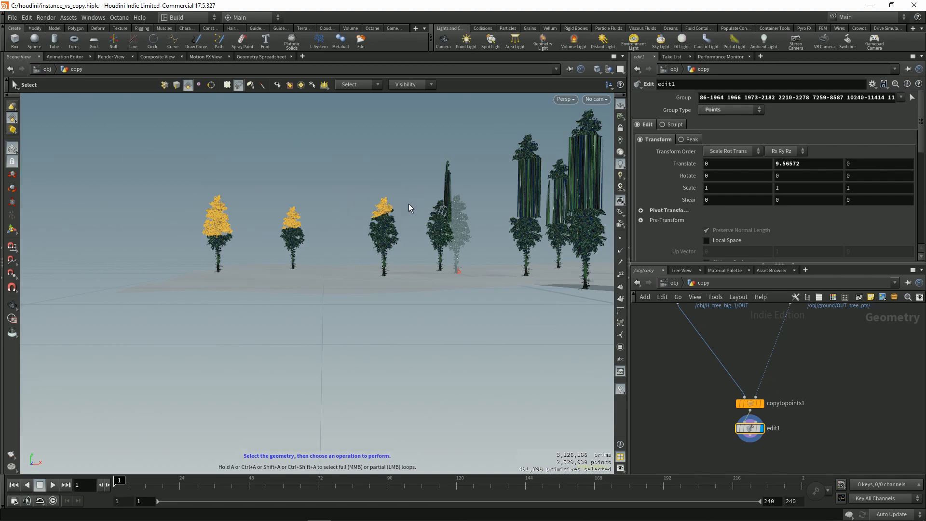
key(Delete)
alt+drag(392, 198, 325, 249)
key(Return)
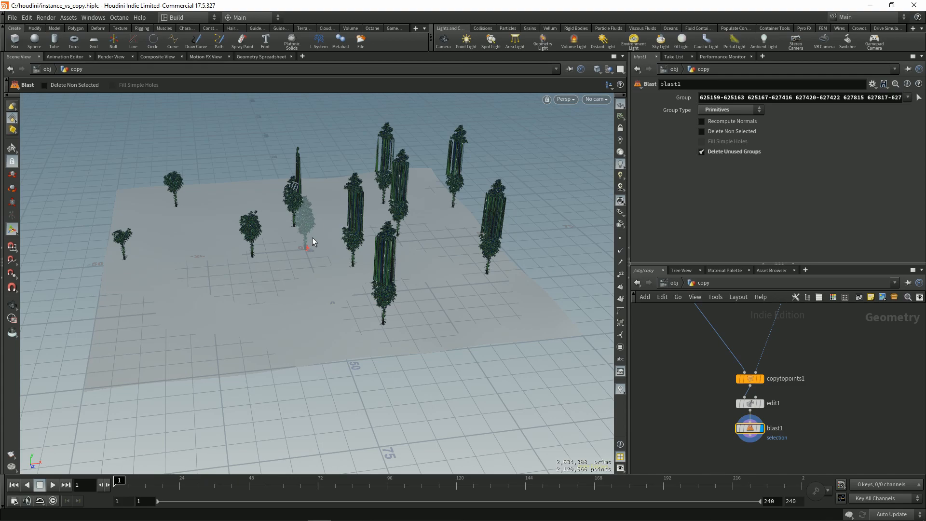
alt+drag(384, 264, 393, 234)
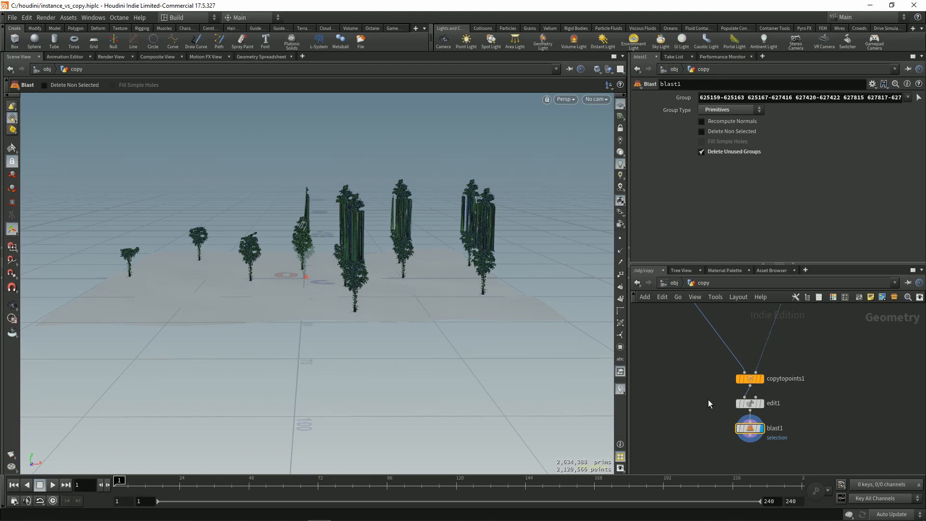
Hide the copy object at the object level and examine the scatter points inside instance1's network from several angles
click(674, 283)
click(729, 383)
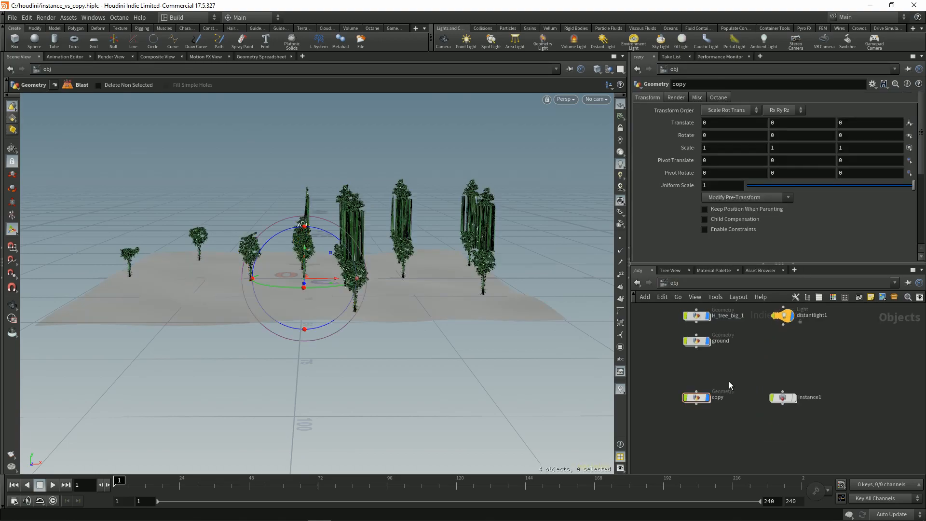
double_click(785, 403)
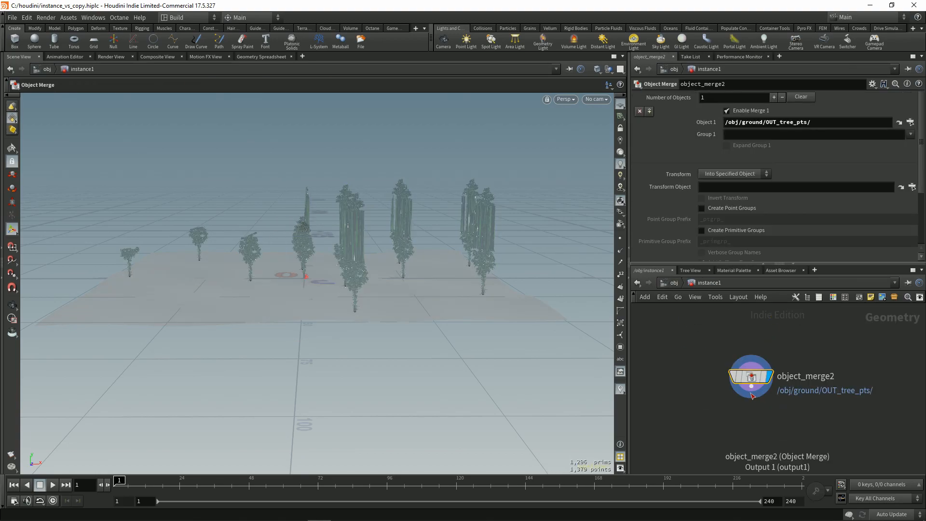
click(672, 284)
drag(718, 372, 685, 416)
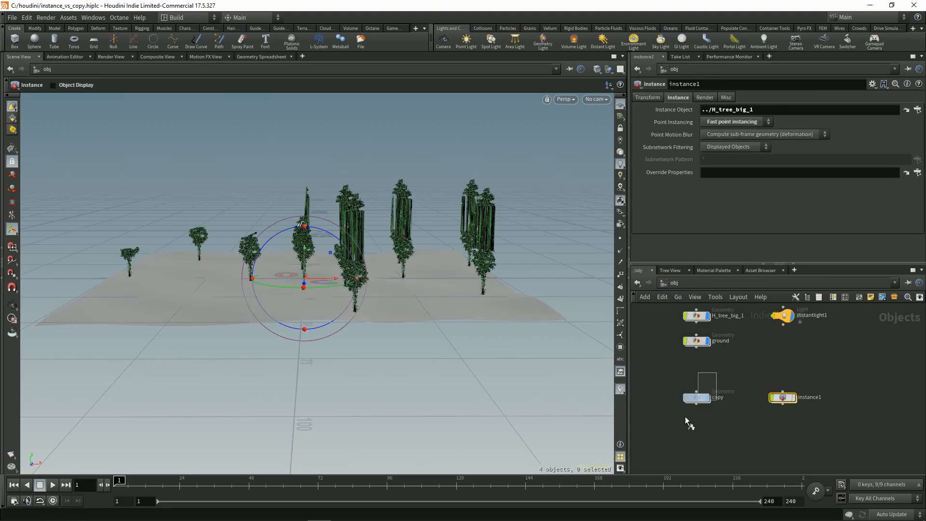
double_click(781, 396)
alt+drag(535, 319, 410, 310)
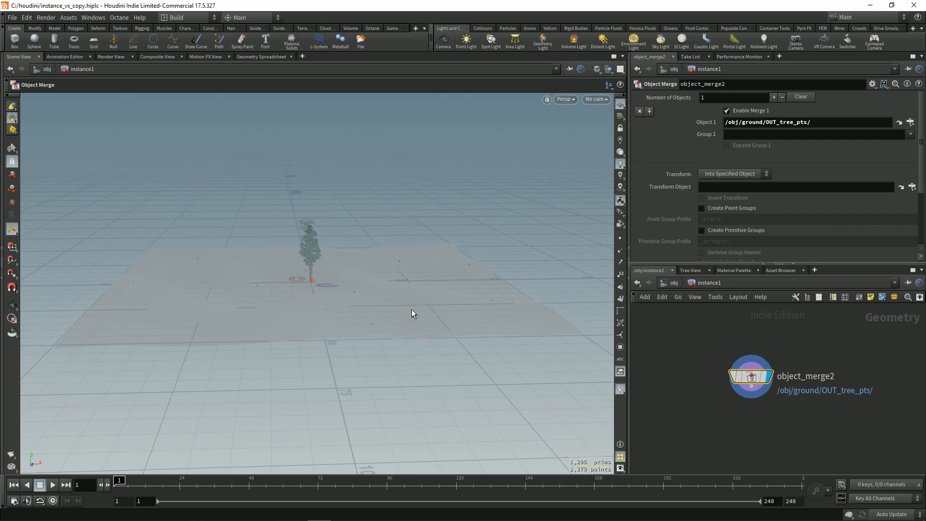
key(Escape)
mouse_move(400, 285)
mouse_down()
mouse_move(374, 273)
mouse_move(386, 291)
mouse_move(386, 273)
mouse_move(388, 287)
mouse_up()
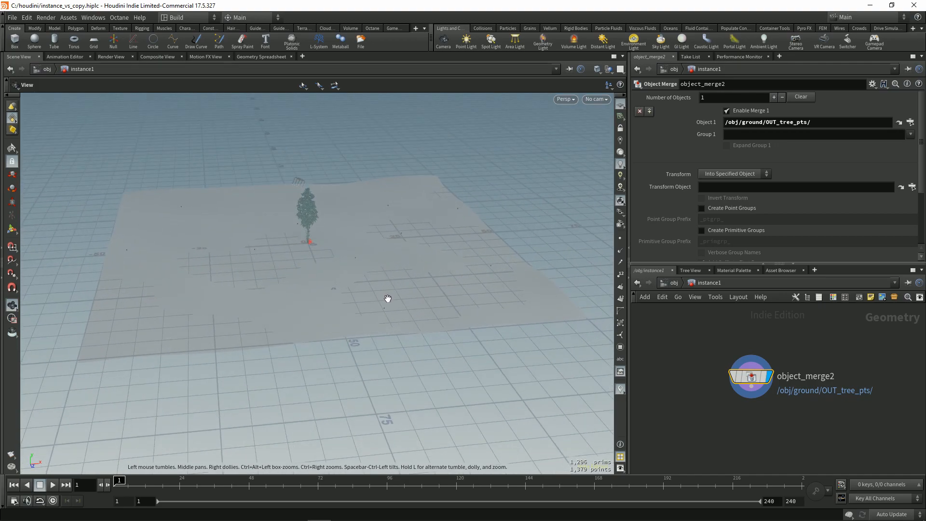
drag(386, 294, 378, 265)
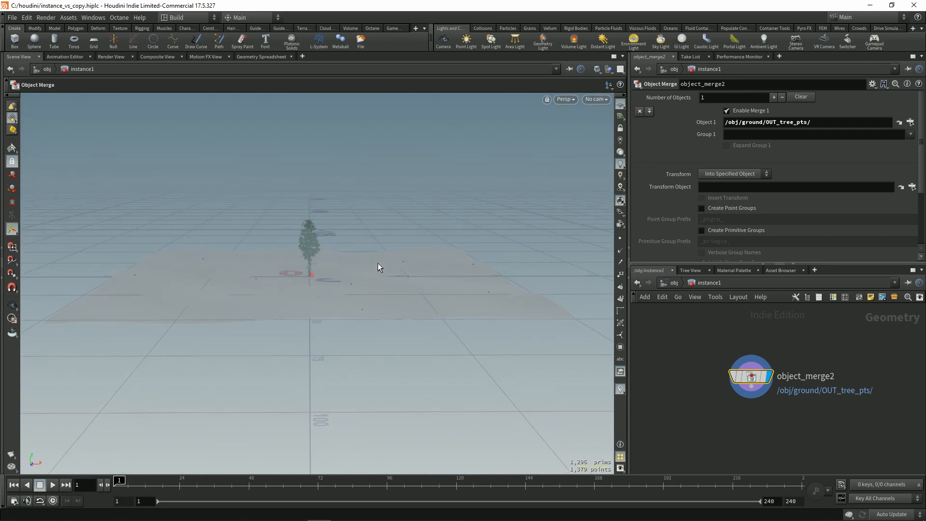
Display the copy object again at the object level and render the edited trees with mantra_ipr in the Render View
click(674, 283)
click(696, 398)
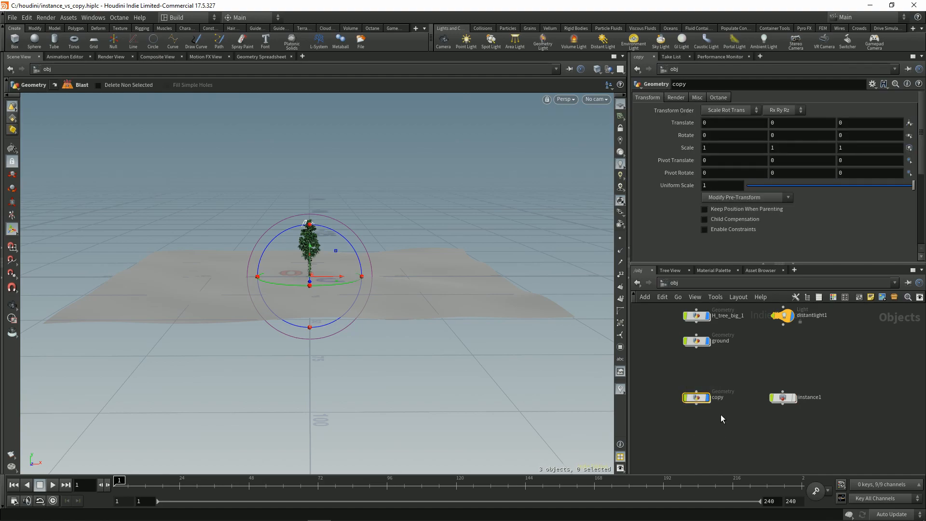
click(644, 346)
click(121, 58)
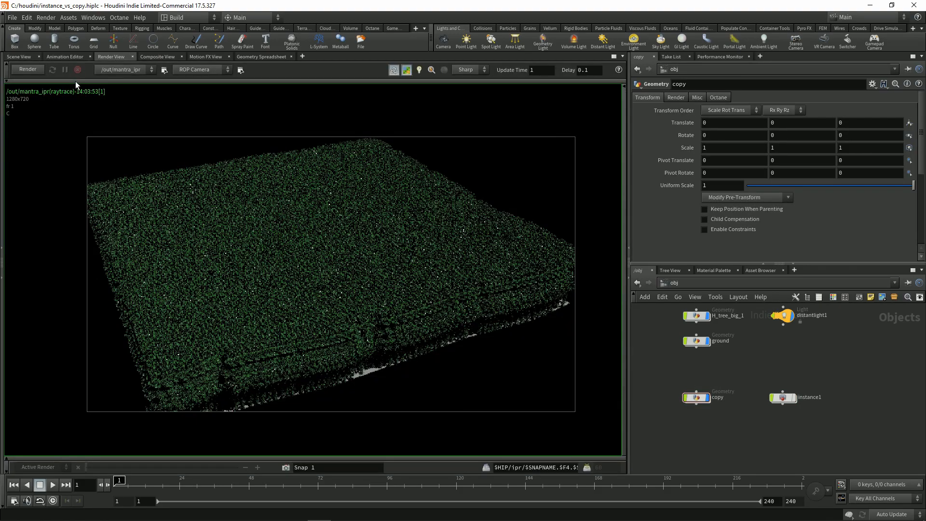
click(38, 69)
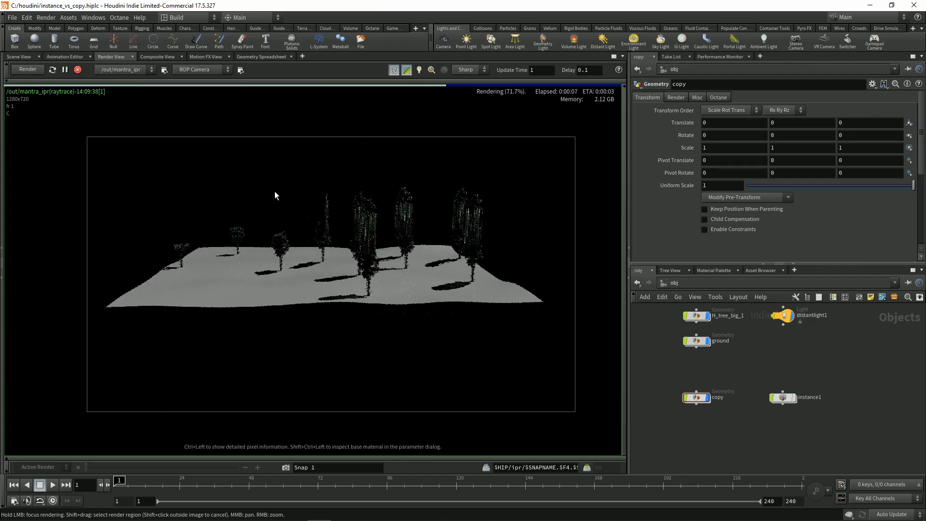
Render the edited copied trees from another viewing angle in the Render View and examine the image, render time and memory
click(19, 57)
drag(310, 280, 196, 135)
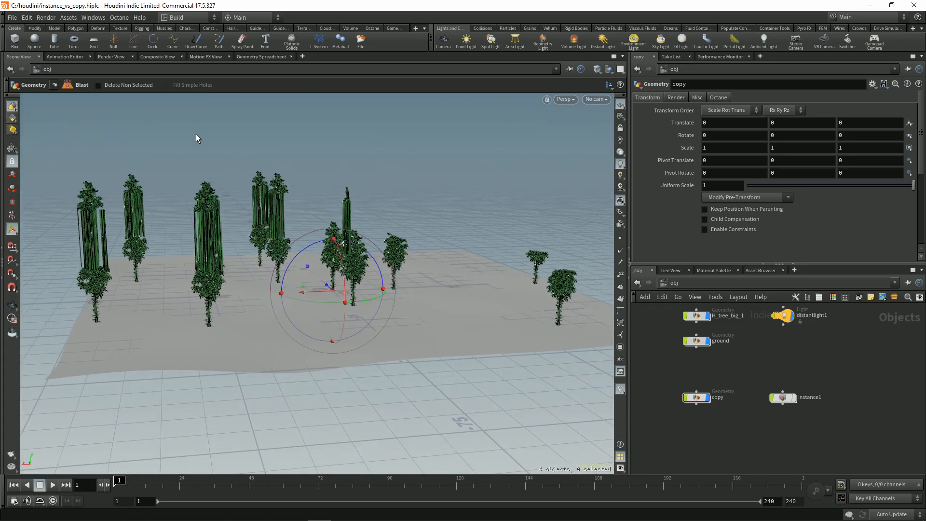
click(111, 57)
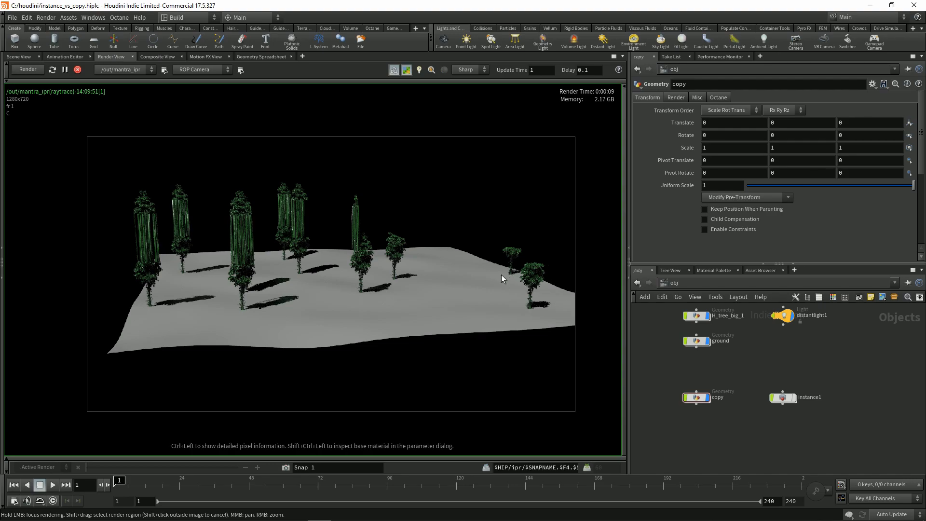
middle_drag(485, 300, 476, 296)
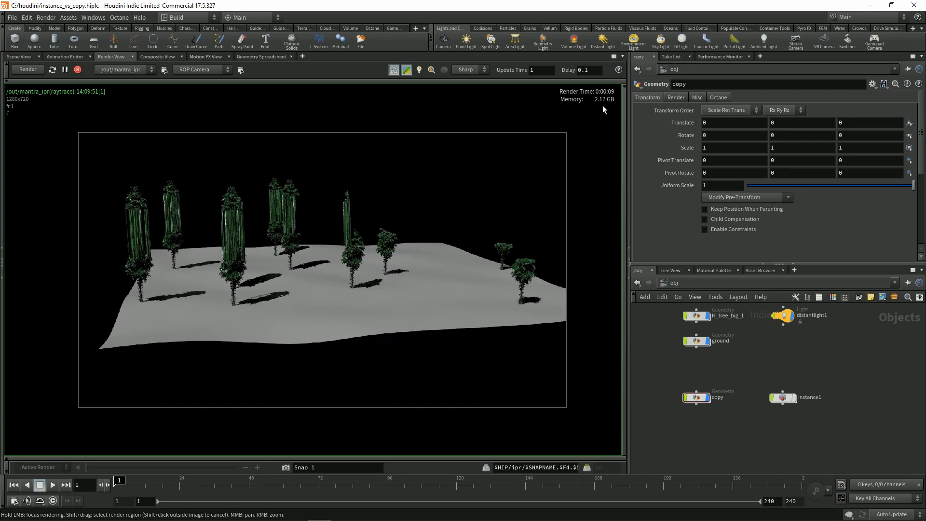
middle_drag(468, 243, 450, 270)
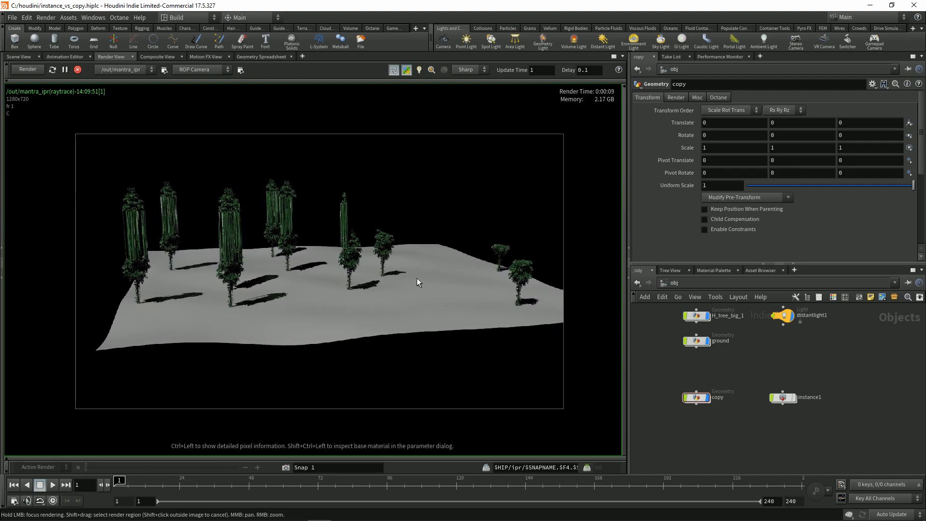
middle_drag(406, 293, 387, 291)
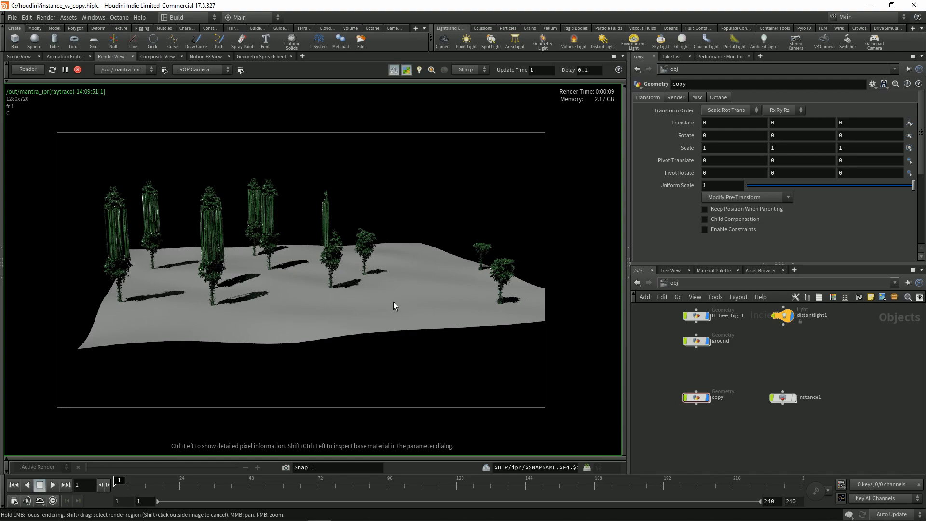
middle_drag(393, 302, 397, 303)
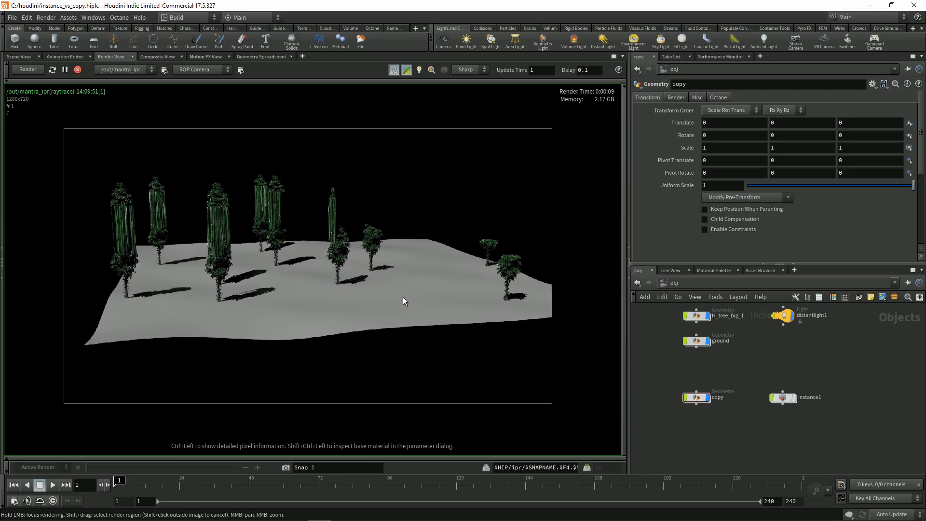
mouse_move(410, 292)
middle_down()
mouse_move(420, 287)
mouse_move(412, 289)
middle_up()
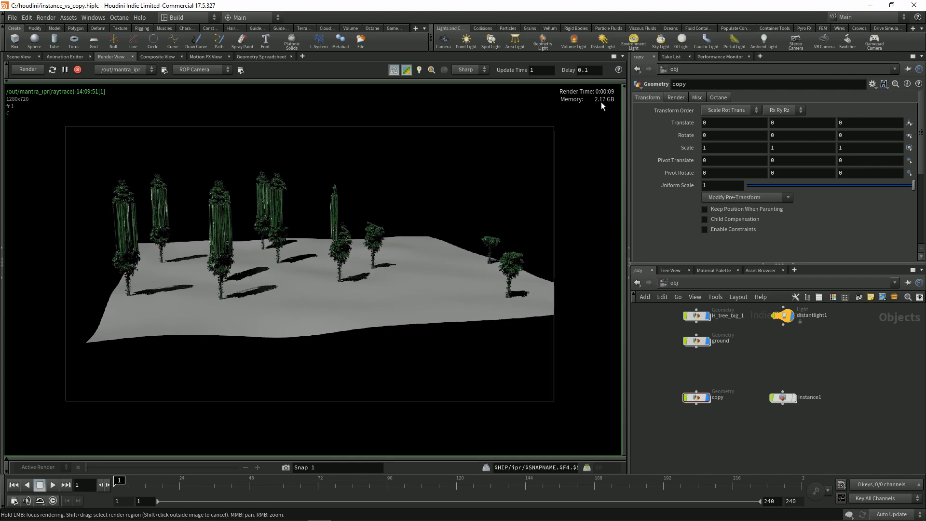
middle_drag(485, 212, 480, 215)
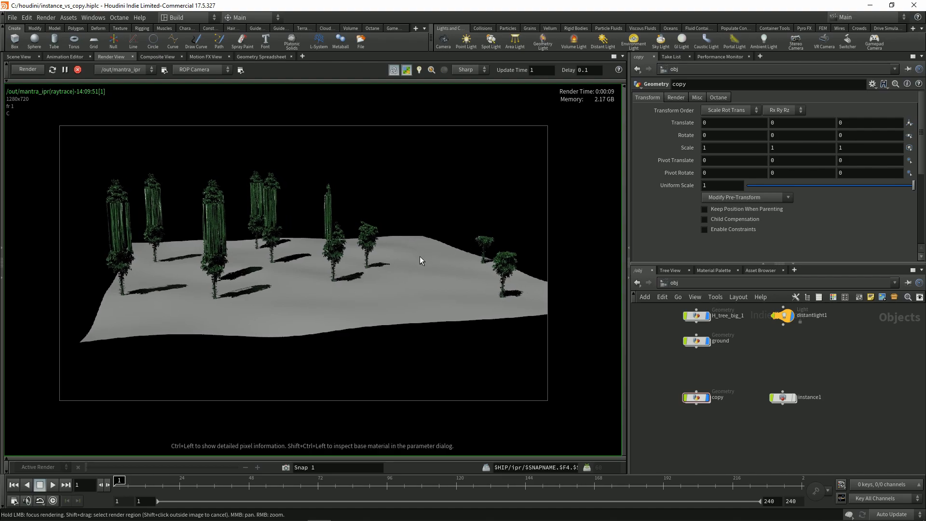
mouse_move(416, 266)
middle_down()
mouse_move(399, 275)
mouse_move(416, 273)
middle_up()
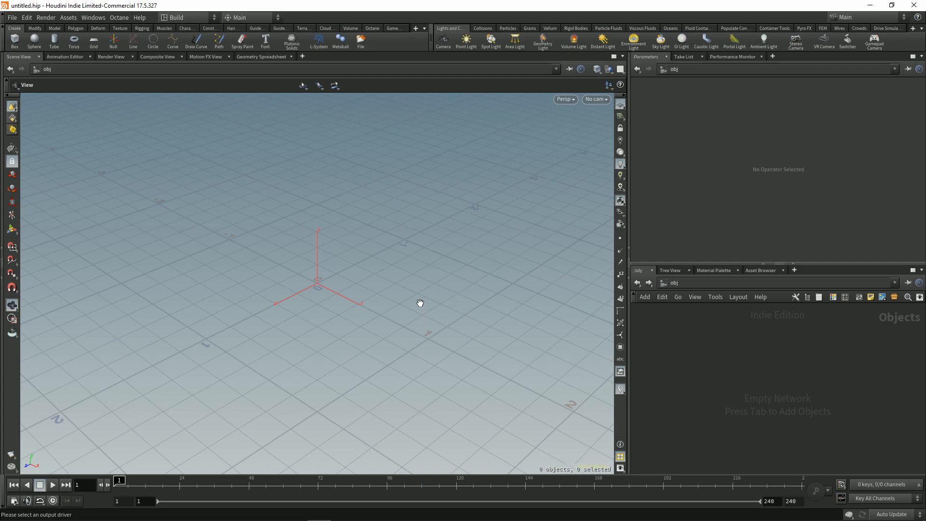
Create a grid object at the origin of the new, empty scene
mouse_move(402, 274)
middle_down()
mouse_move(410, 257)
mouse_move(399, 273)
middle_up()
drag(399, 273, 426, 232)
key(c)
click(368, 370)
click(320, 374)
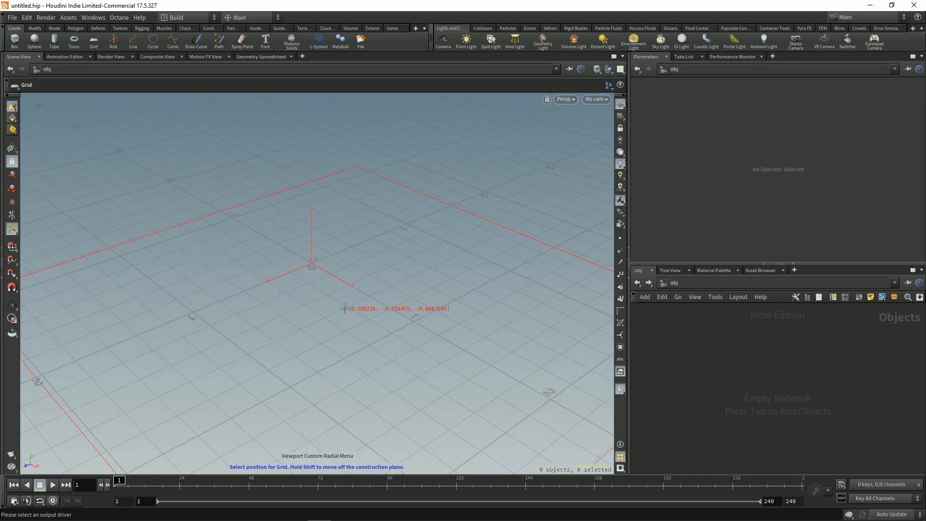
click(345, 311)
key(Escape)
Add a box object at the middle of the grid and delete it again
drag(337, 306, 375, 333)
key(c)
click(327, 311)
click(327, 342)
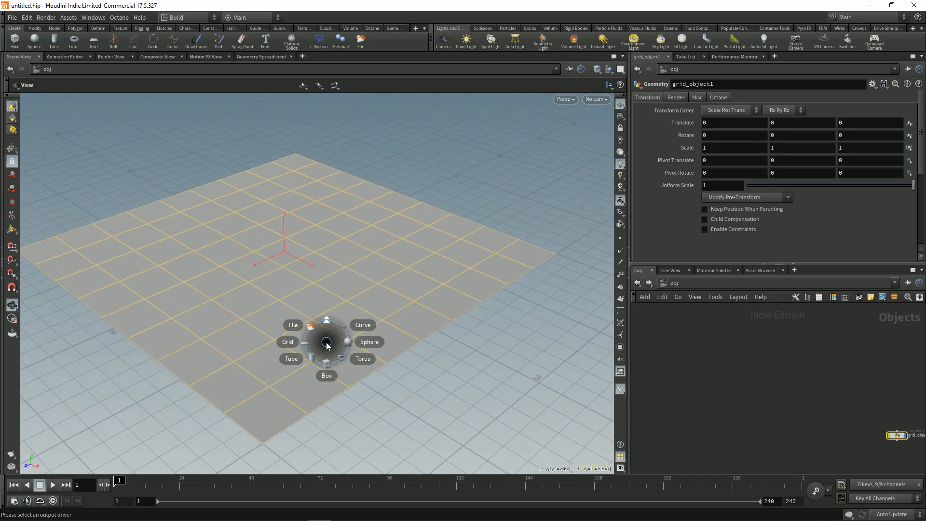
click(327, 313)
click(314, 383)
click(316, 405)
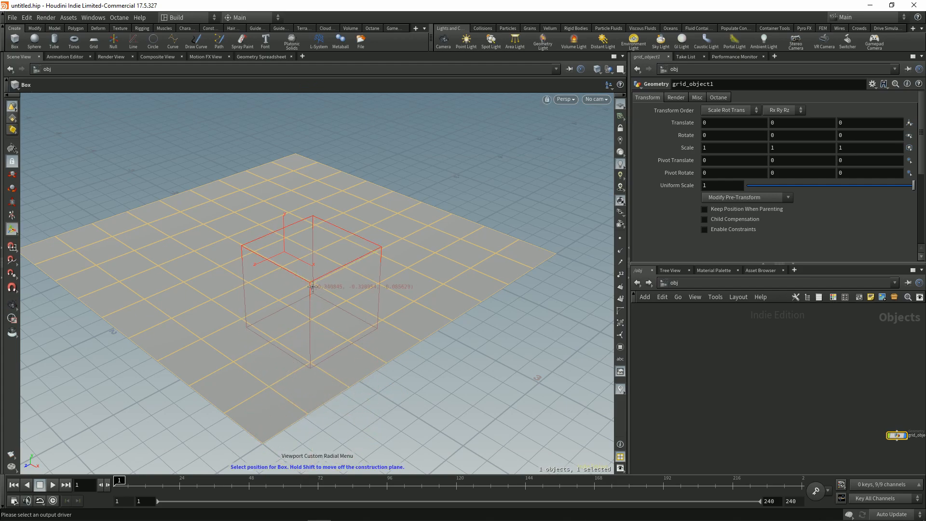
click(313, 287)
drag(331, 317, 359, 316)
key(c)
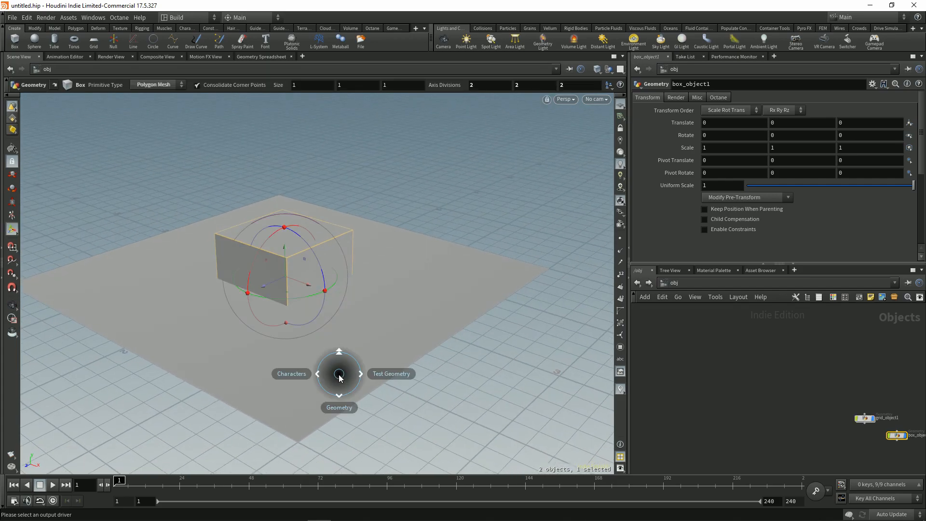
click(340, 406)
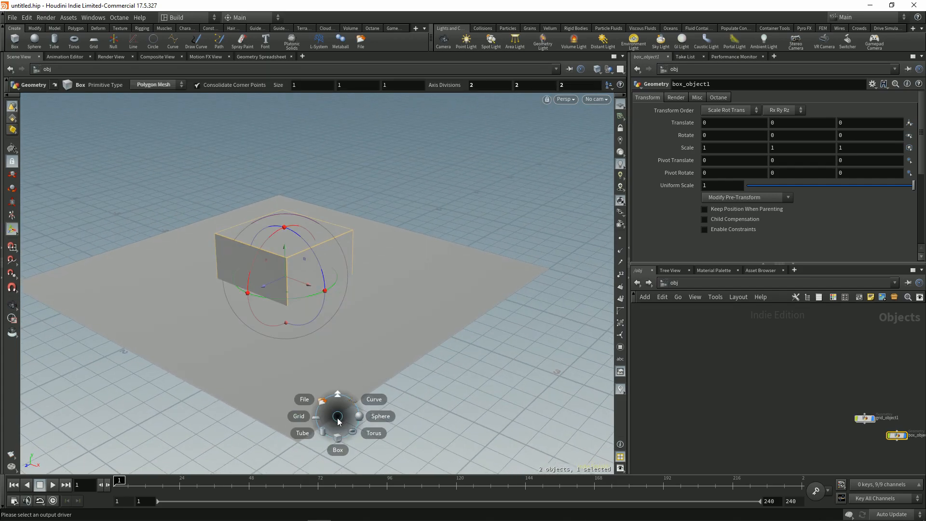
click(338, 393)
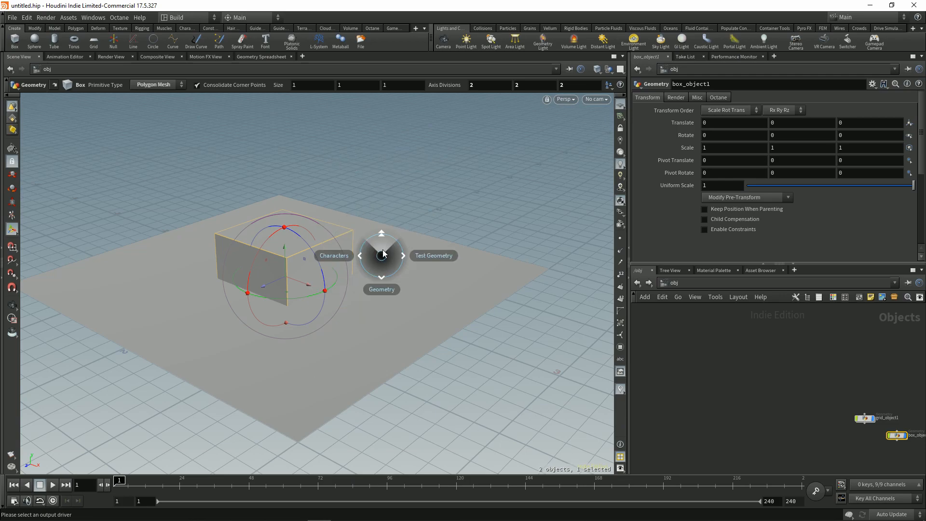
key(Delete)
Add an empty Geometry object to the object network below the grid object
key(h)
key(Tab)
text(ge)
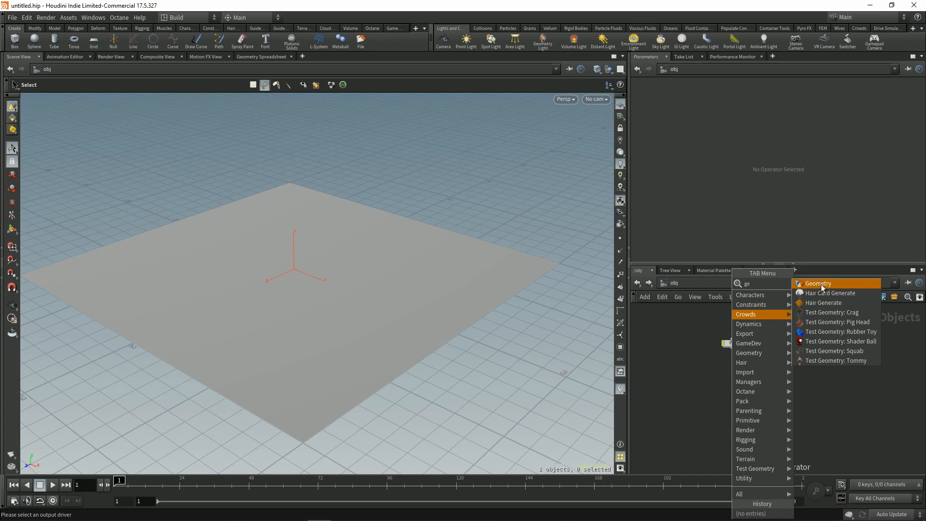
click(822, 285)
click(747, 401)
Rename the grid object as ground and the empty geometry object as tree, placing tree above ground
click(759, 343)
text(ground)
key(Return)
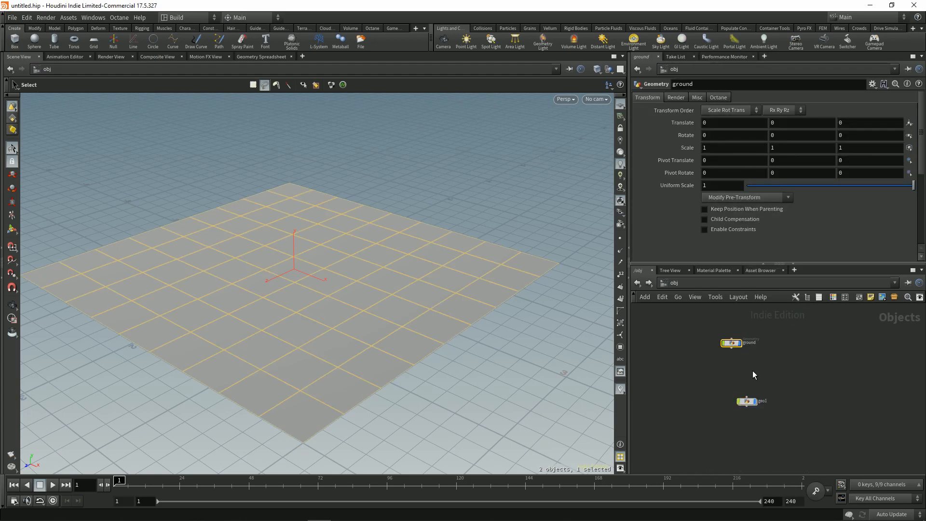
drag(757, 439, 742, 352)
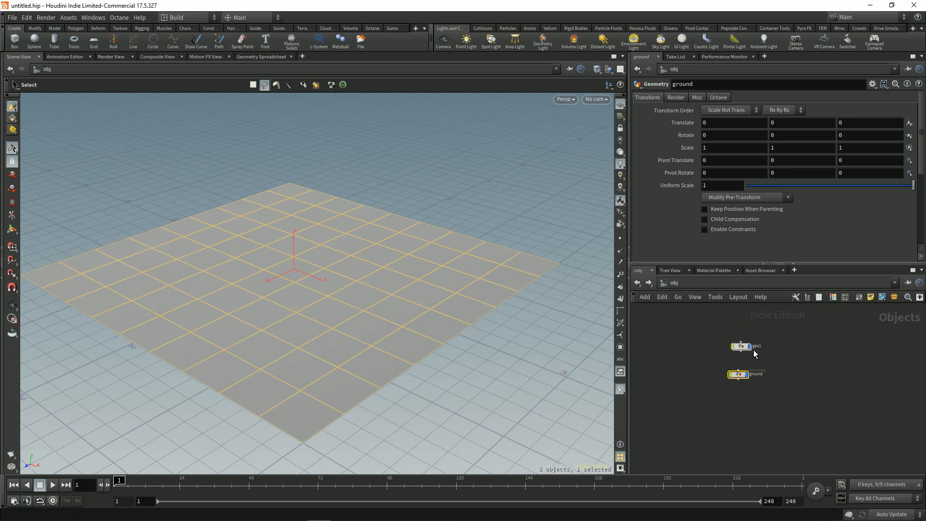
double_click(754, 346)
Enter the tree object and paste in the copied Alembic node H_tree_big_1
scroll(779, 360, up, 5)
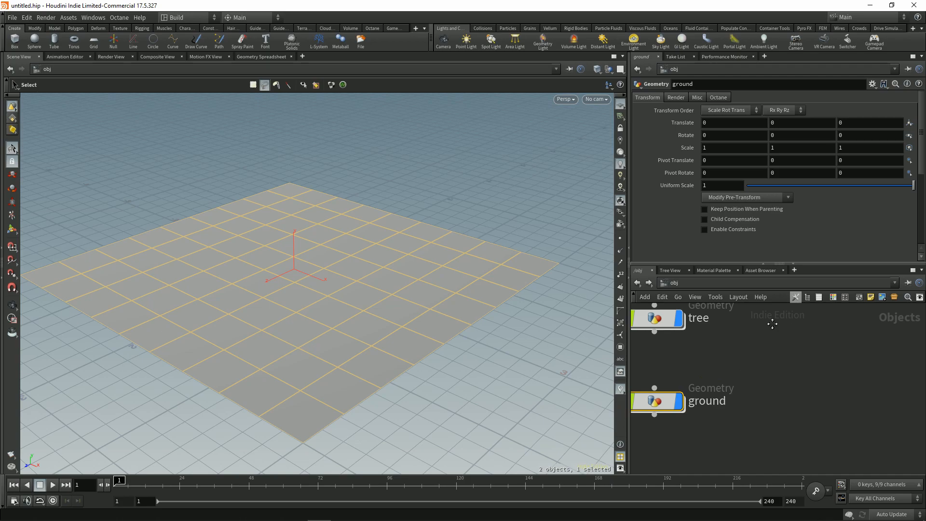
middle_drag(772, 323, 830, 350)
click(717, 348)
double_click(722, 355)
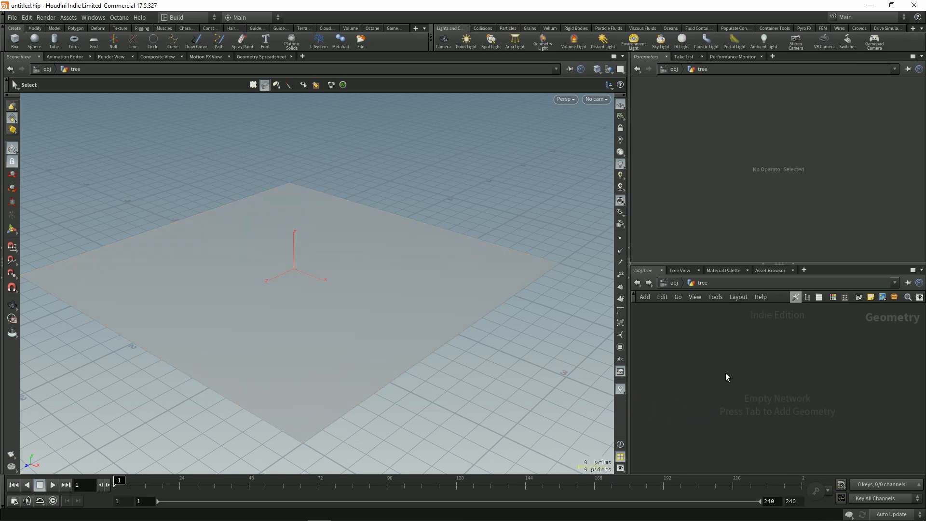
key(ctrl+v)
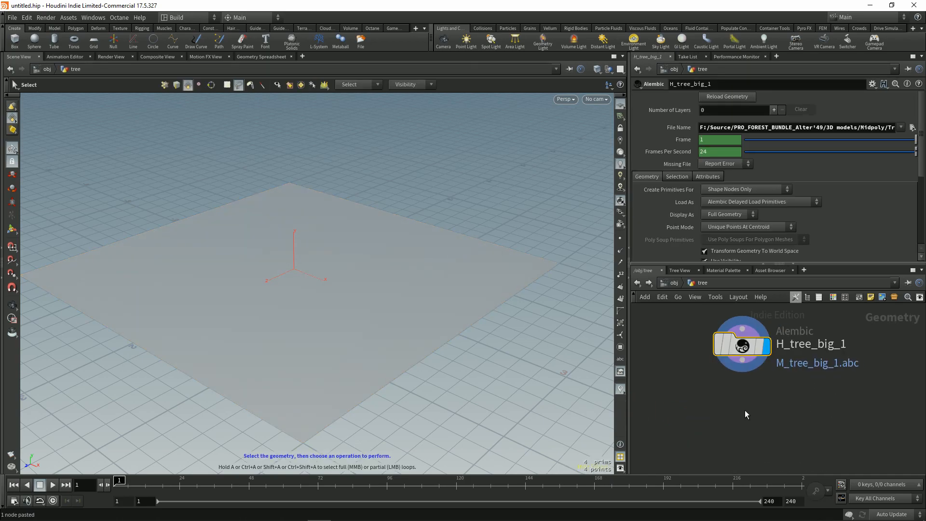
scroll(757, 407, down, 3)
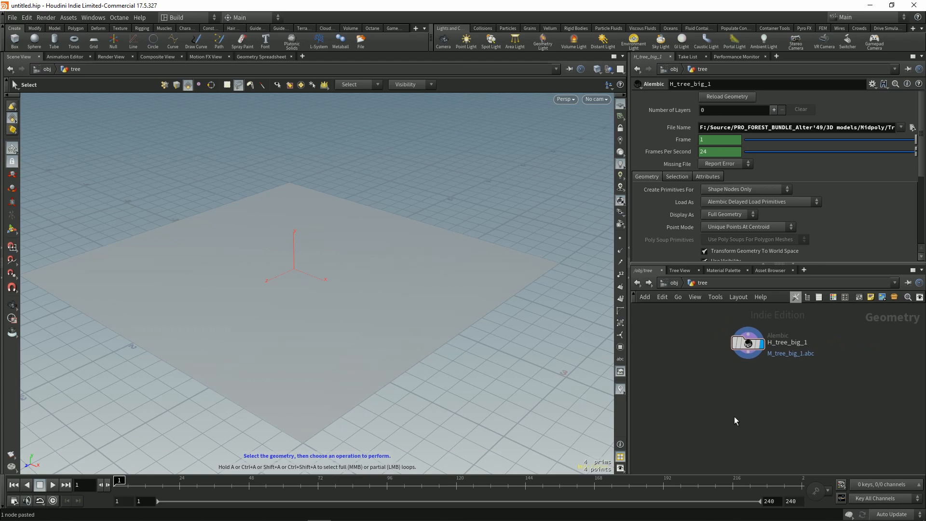
middle_drag(727, 391, 719, 388)
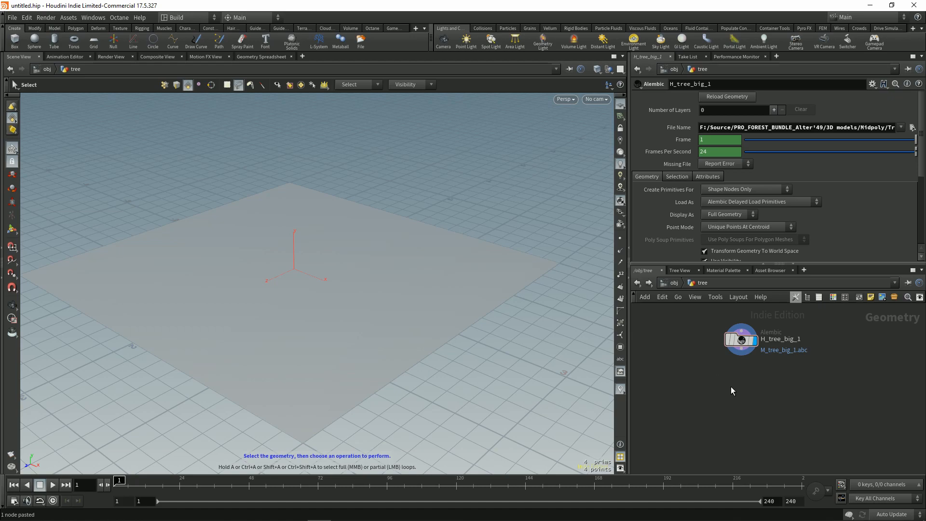
Add an Unpack and a Convert node in sequence below the Alembic tree node
key(Tab)
text(unpack)
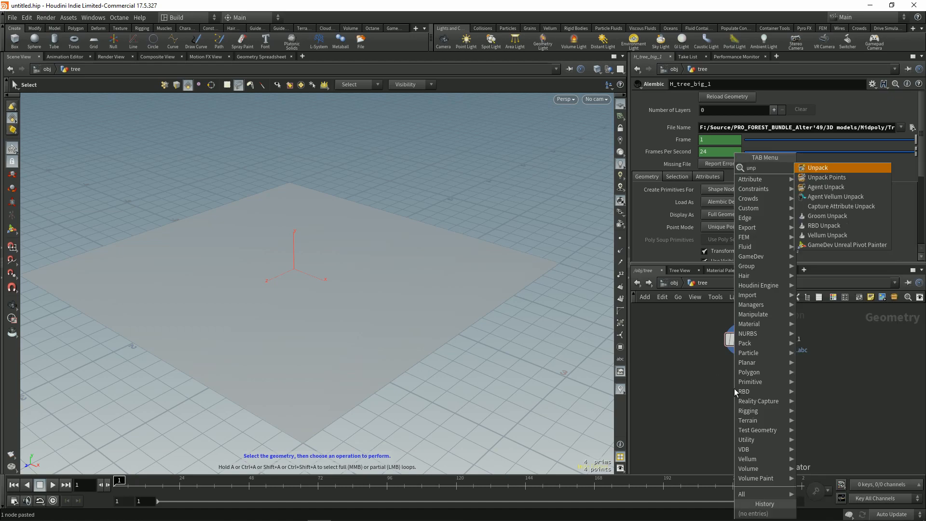
key(Return)
key(Tab)
text(convert)
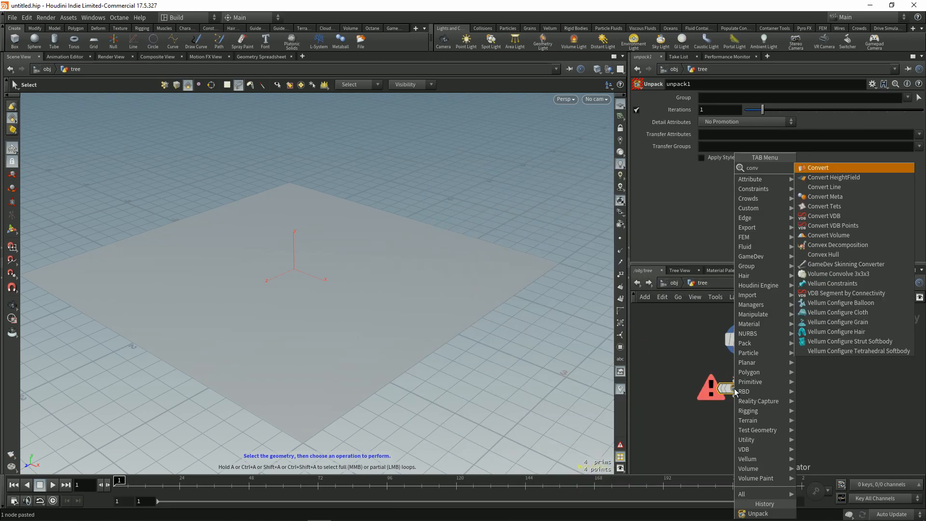
key(Return)
drag(739, 392, 713, 430)
key(a)
click(756, 405)
Append a Transform to the Convert node, display it and align it with the rest of the chain
middle_drag(705, 404, 711, 363)
key(t)
click(751, 428)
drag(747, 372, 752, 420)
click(765, 428)
shift+click(749, 365)
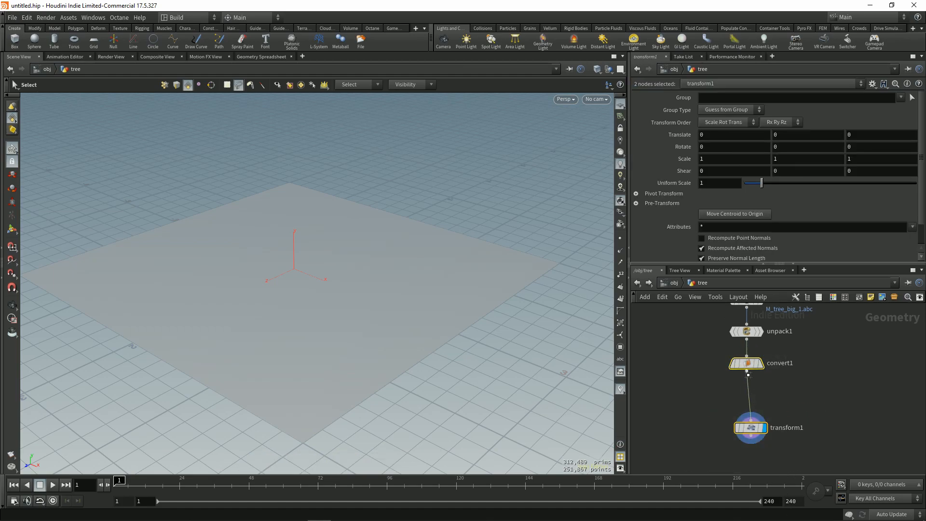
key(l)
click(743, 406)
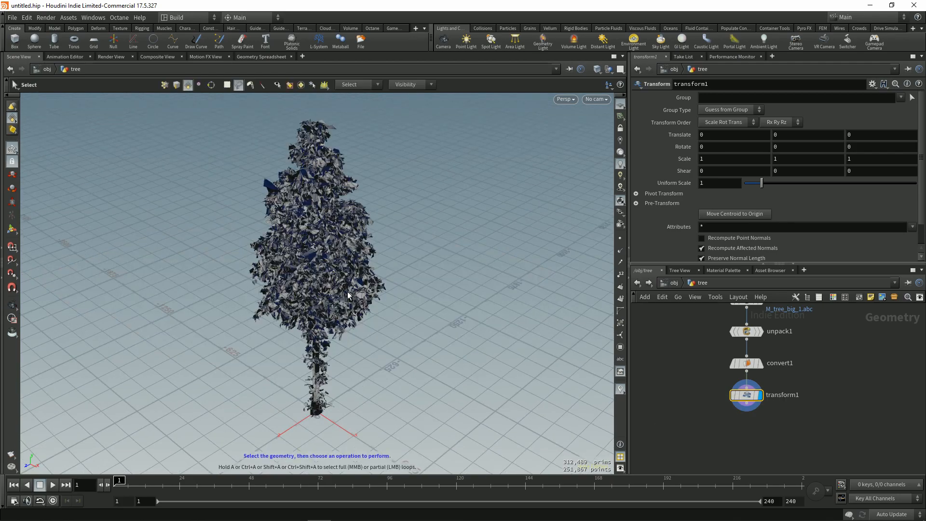
Set the tree Transform's uniform scale to 0.01
alt+middle_drag(346, 338, 358, 309)
alt+drag(357, 308, 351, 301)
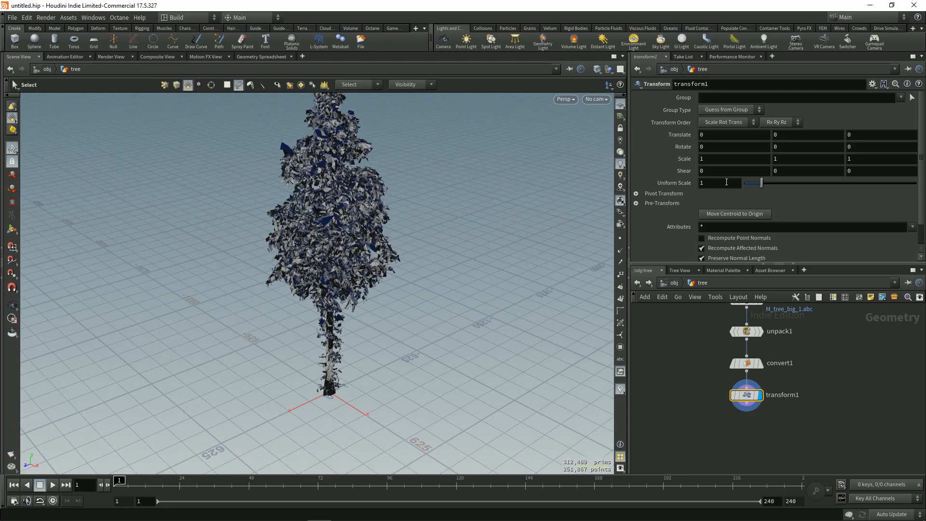
double_click(727, 182)
text(0.1)
key(Return)
drag(722, 183, 633, 185)
text(0.01)
key(Return)
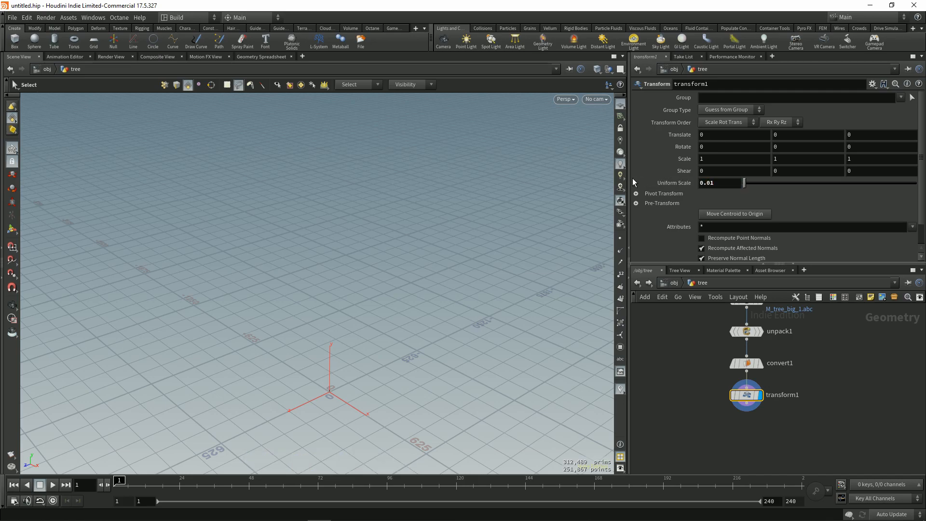
Return to the object level, enter the ground object and set its grid size to 100 by 100
click(674, 283)
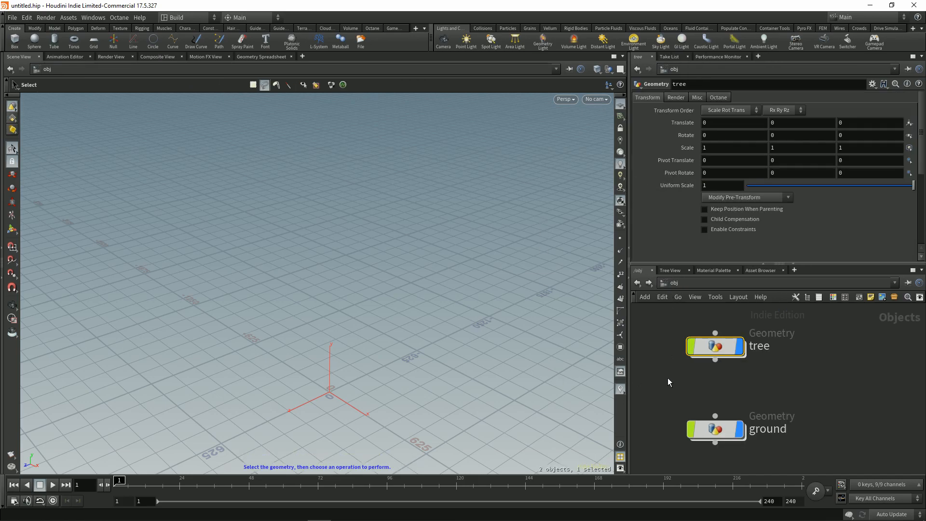
click(697, 357)
key(space+g)
alt+drag(376, 376, 338, 367)
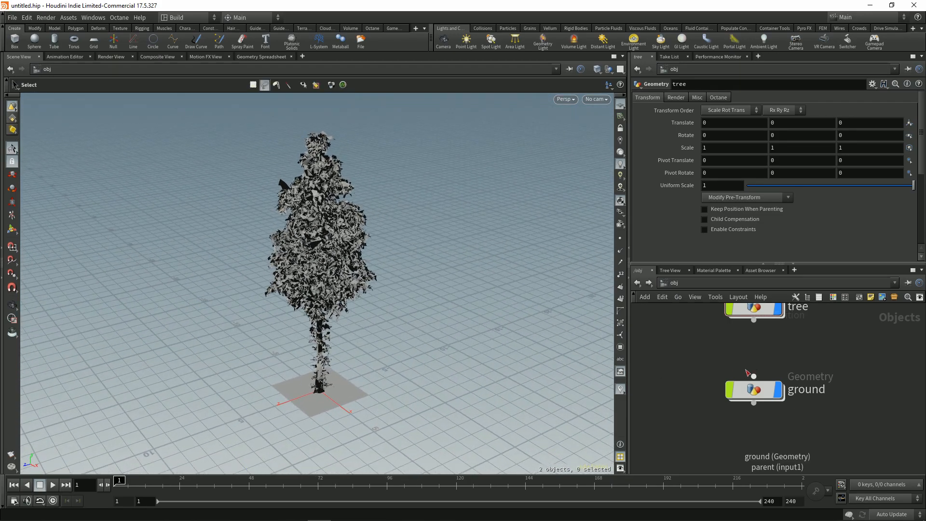
middle_drag(734, 356, 722, 399)
double_click(741, 433)
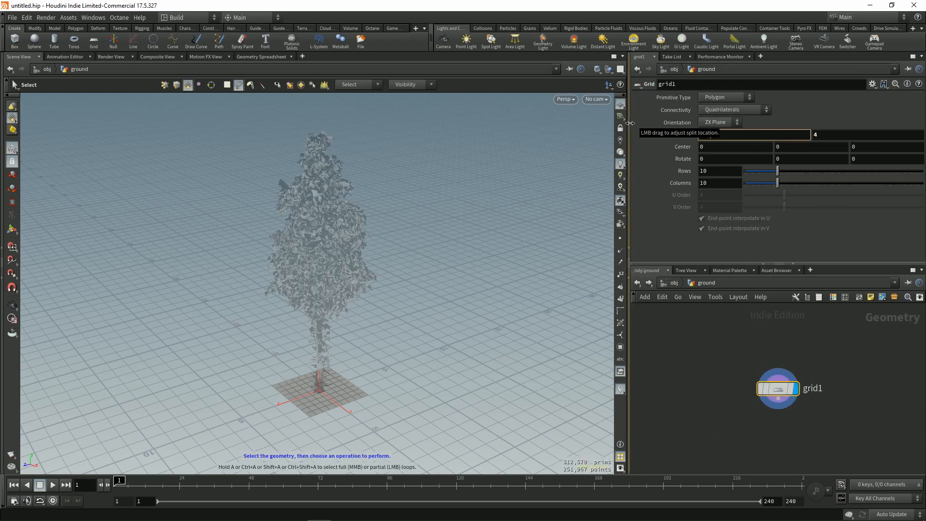
key(Tab)
text(100)
key(Return)
key(Escape)
right_drag(518, 306, 408, 444)
middle_drag(408, 444, 439, 343)
Add a Mountain node connected below the ground's grid node
middle_drag(722, 345, 714, 314)
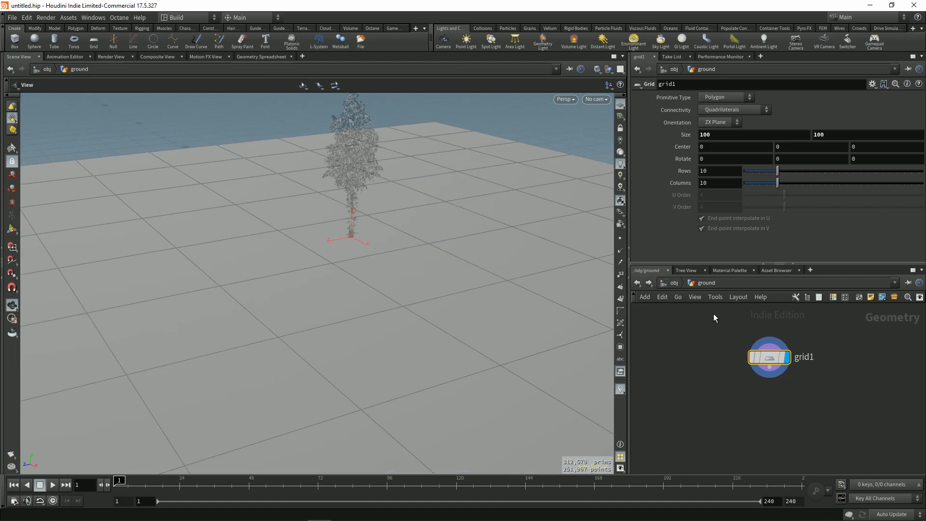
click(770, 372)
key(Tab)
text(mou)
key(Return)
key(Return)
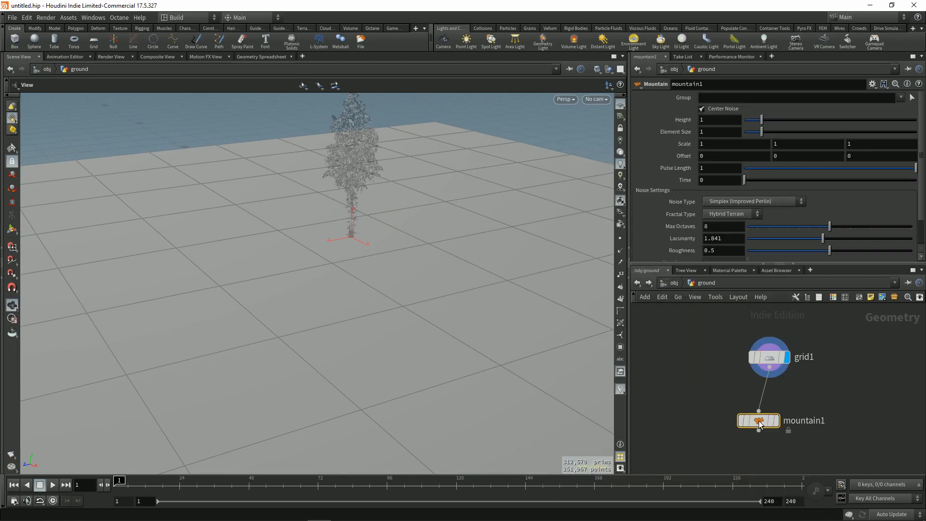
key(Return)
key(u)
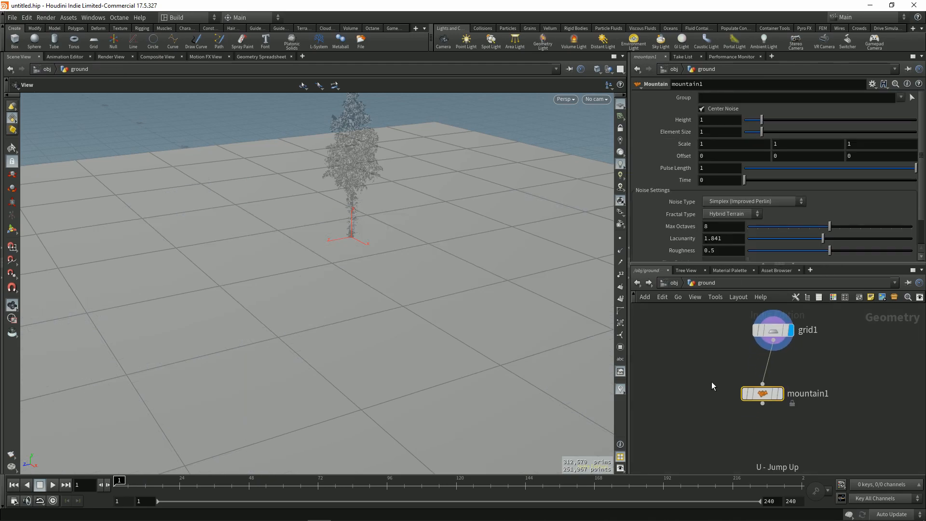
Align the Mountain node under the grid, display it and raise its height to 4.97
drag(711, 311, 826, 441)
key(l)
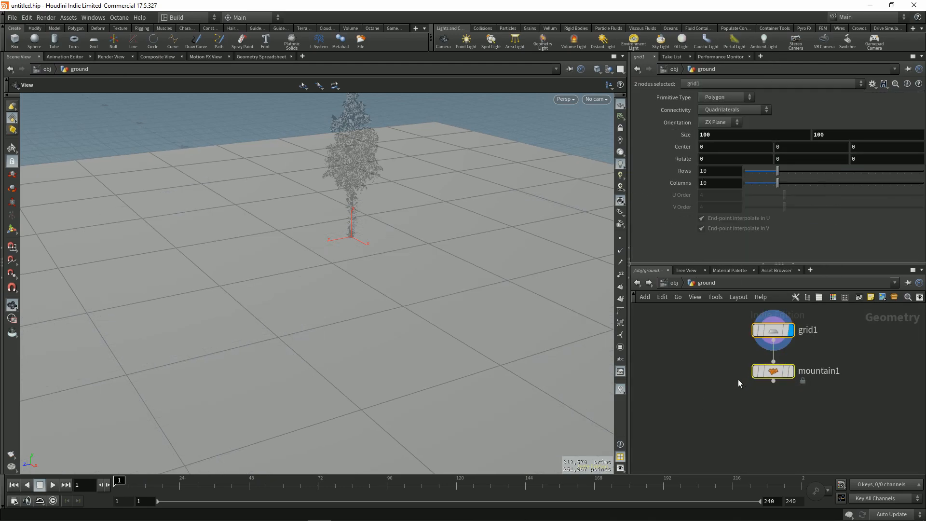
click(775, 372)
click(791, 371)
drag(760, 119, 830, 119)
drag(393, 354, 436, 352)
Append a Subdivide node to the Mountain node, display it and align the chain
key(Tab)
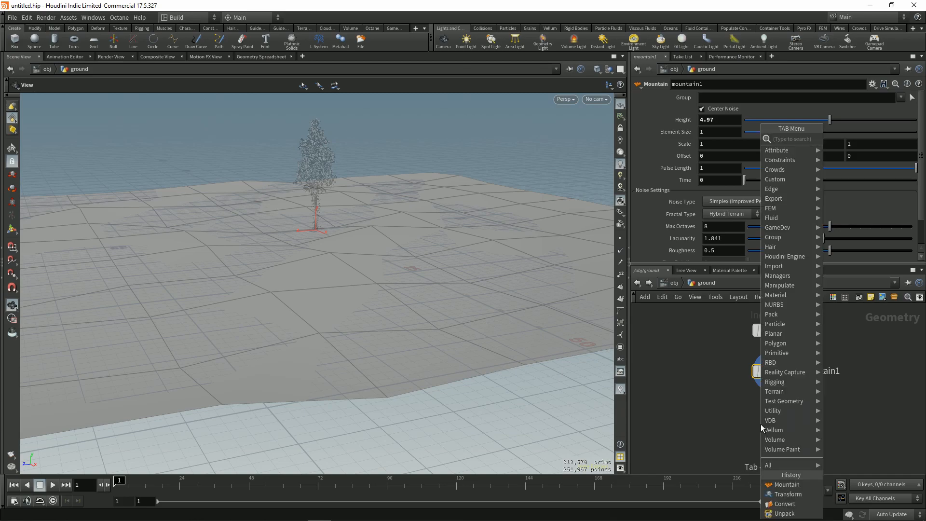
text(sub)
key(Return)
key(r)
drag(695, 305, 816, 445)
key(l)
click(717, 441)
Append a Null to the Subdivide node and insert a Material node between the two
middle_drag(752, 451, 716, 422)
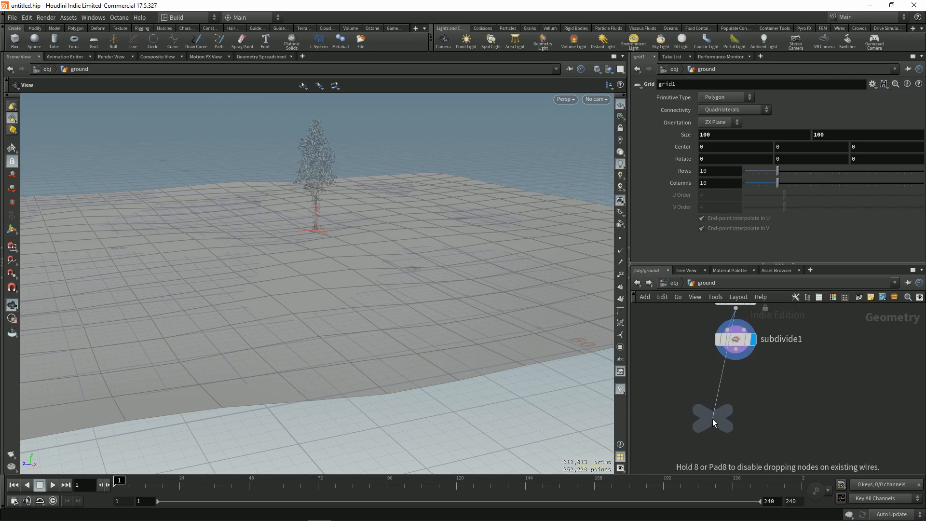
click(737, 437)
drag(737, 440, 750, 470)
text(mate)
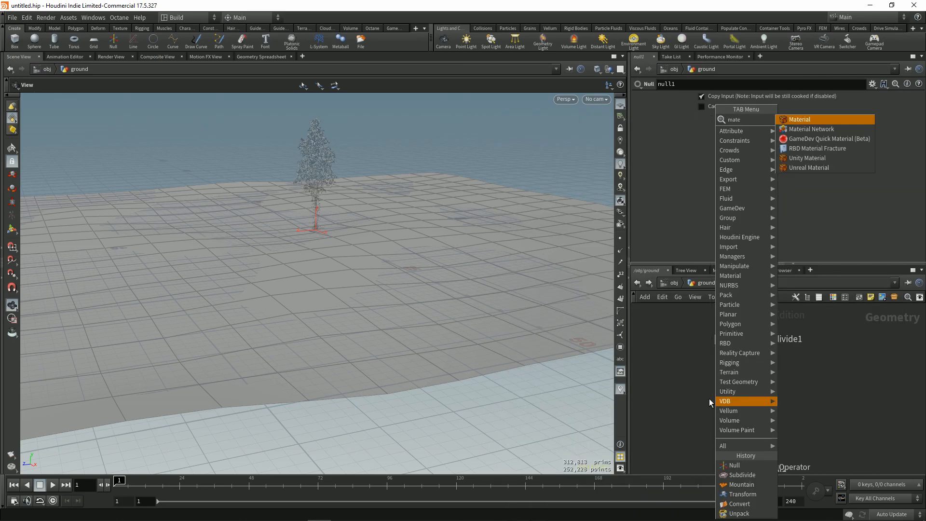
key(Return)
click(709, 399)
drag(714, 399, 735, 398)
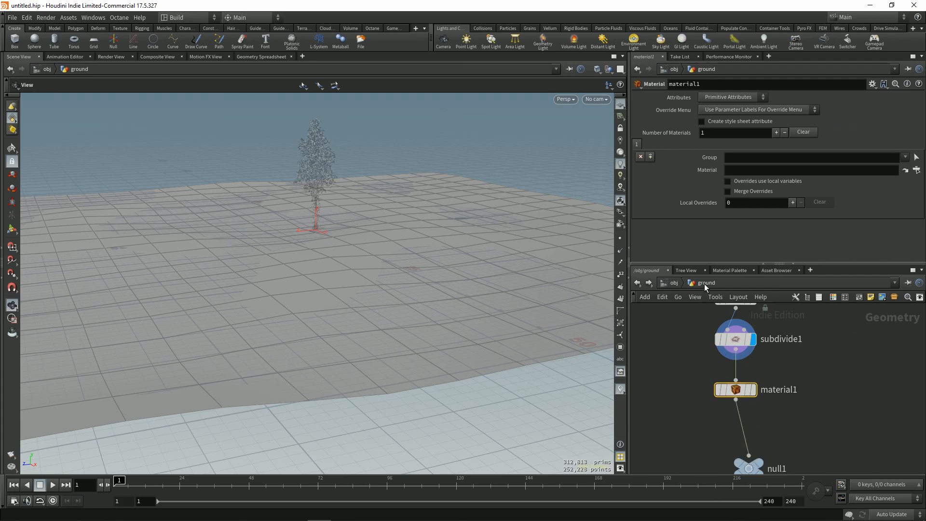
Add a second Principled Shader to the scene materials and name it ground
click(730, 270)
drag(822, 334, 821, 333)
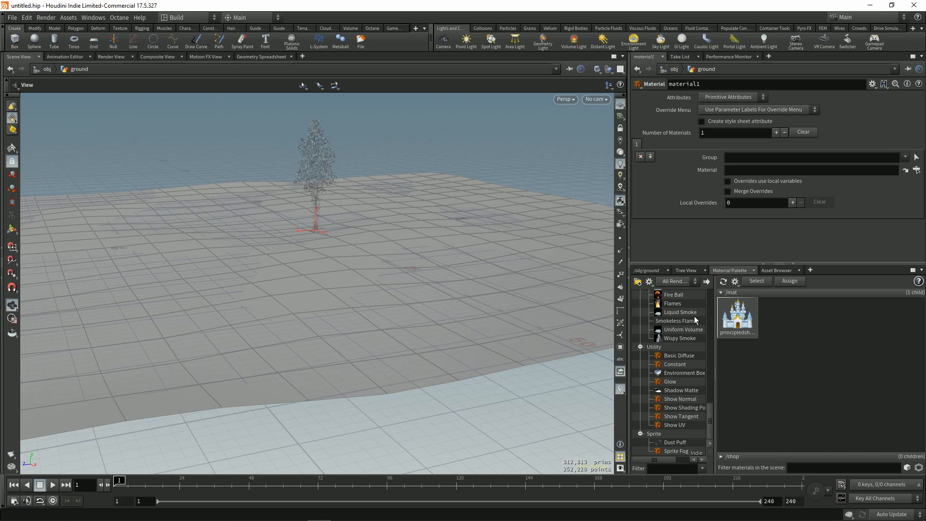
click(711, 316)
click(712, 316)
click(711, 328)
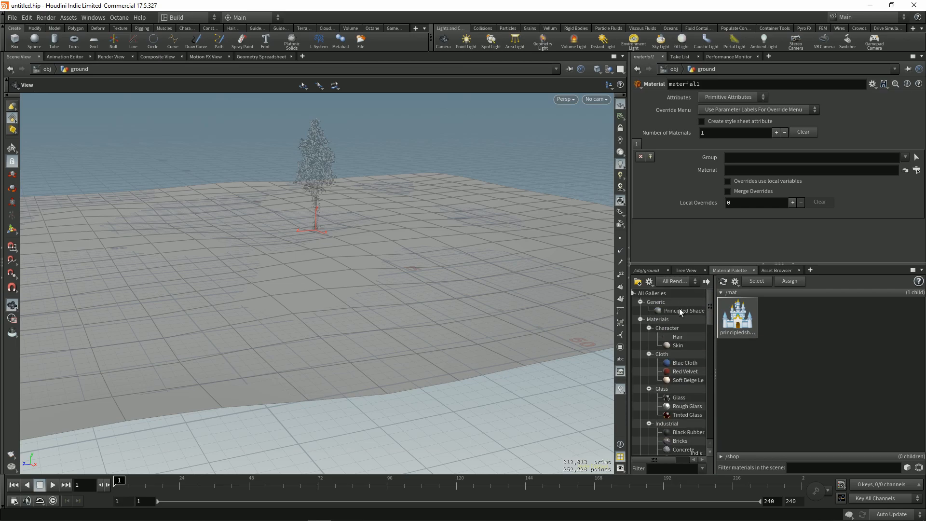
drag(814, 326, 816, 329)
click(735, 85)
text(ground)
key(Return)
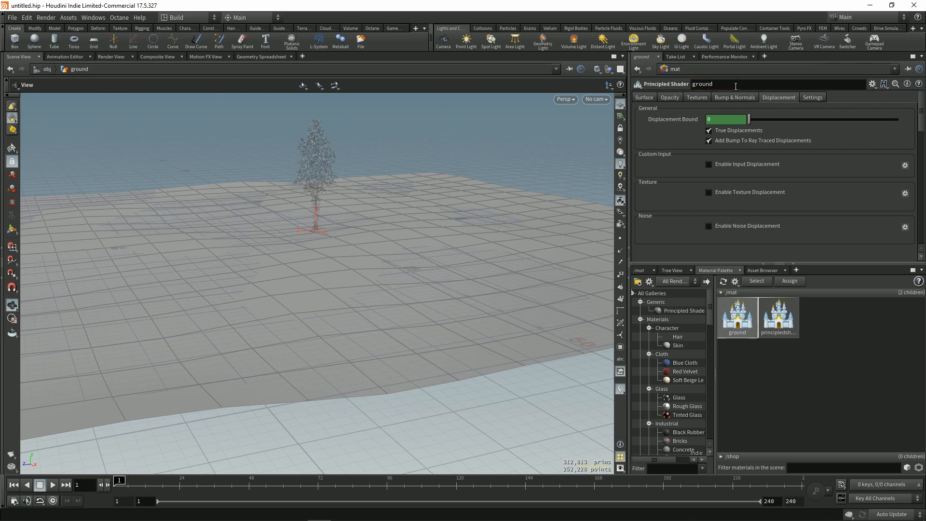
Rename the other existing principled shader as tree
click(783, 317)
click(731, 84)
text(tree)
key(Return)
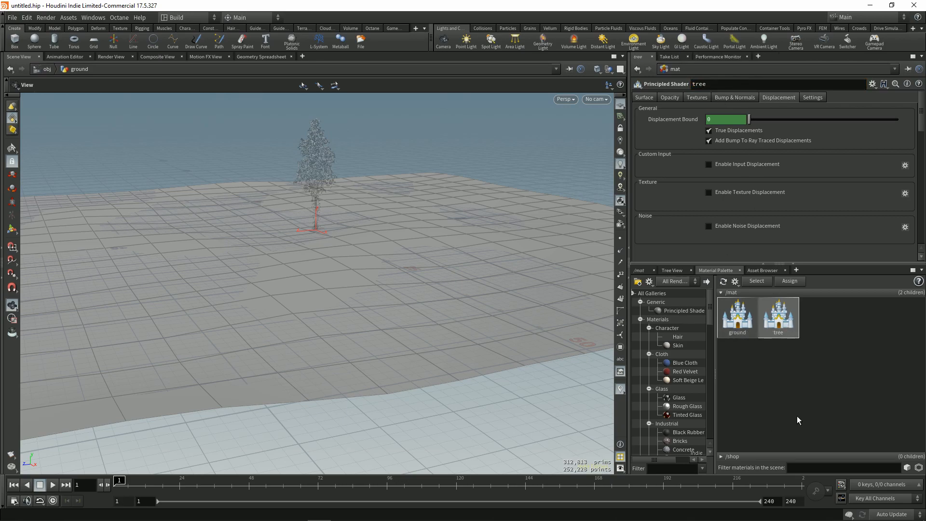
Set the tree shader's base color to a dark green of 0.015496, 0.104, 0.015496
click(644, 97)
click(715, 122)
click(735, 72)
mouse_move(741, 124)
mouse_down()
mouse_move(734, 130)
mouse_move(734, 119)
mouse_move(737, 133)
mouse_up()
click(747, 132)
click(736, 54)
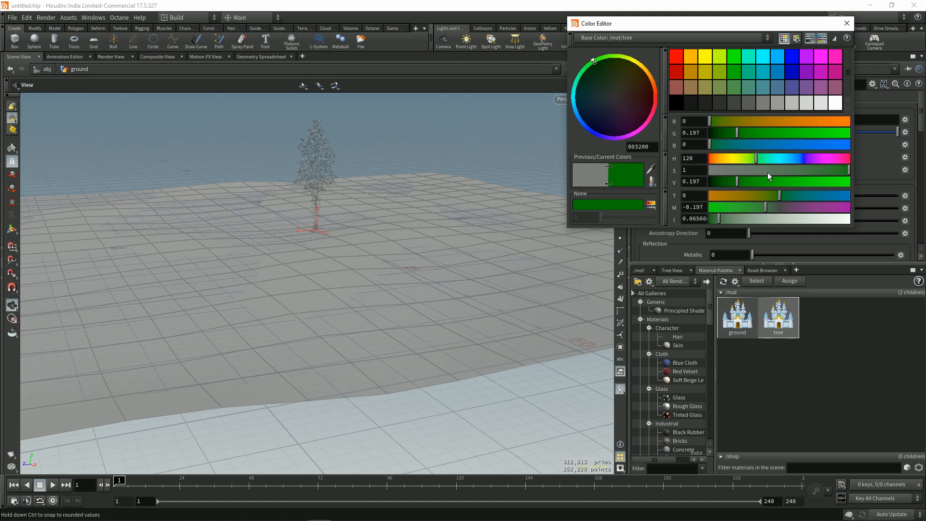
click(829, 169)
drag(728, 181, 724, 181)
click(847, 25)
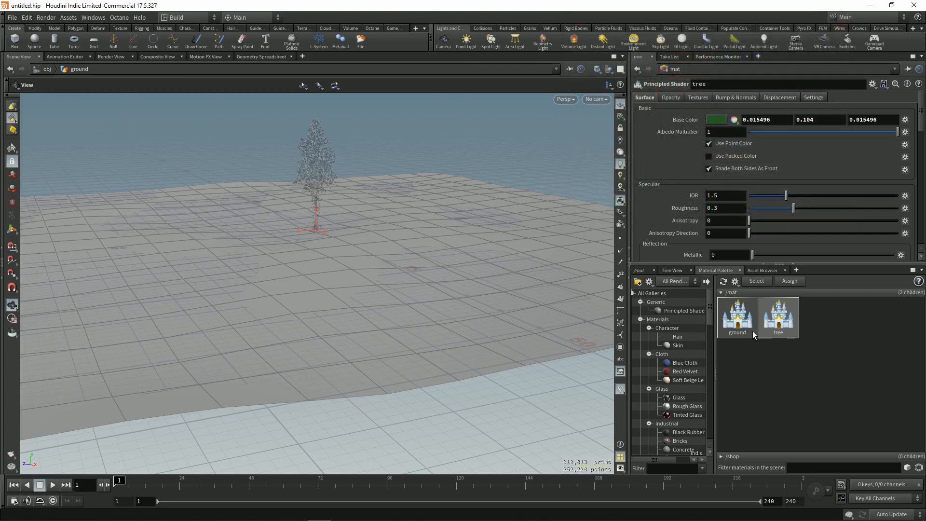
Return to the ground network and assign /mat/ground in the displayed Material node
click(754, 334)
click(645, 98)
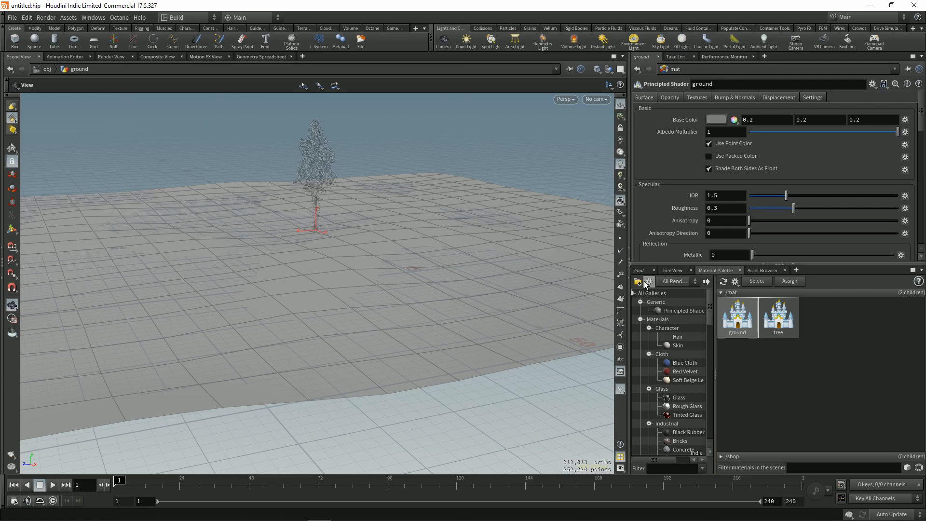
click(646, 270)
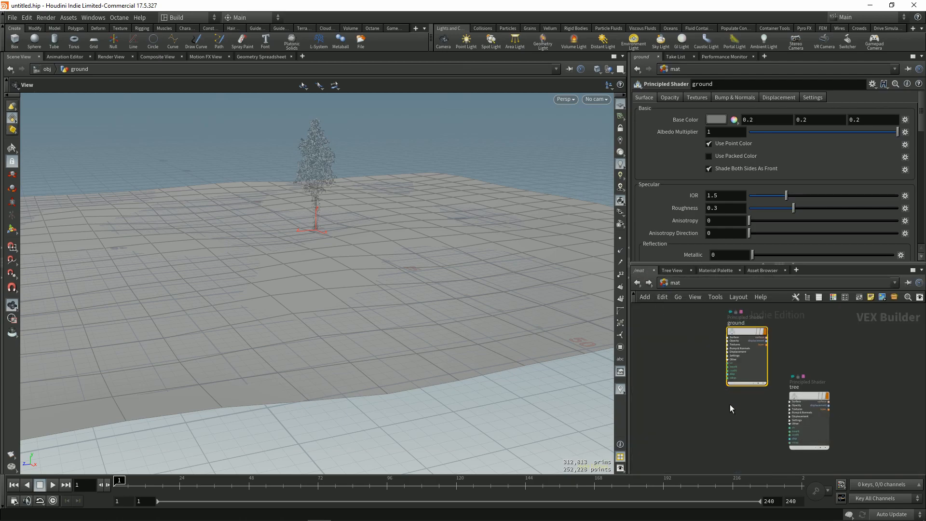
click(636, 283)
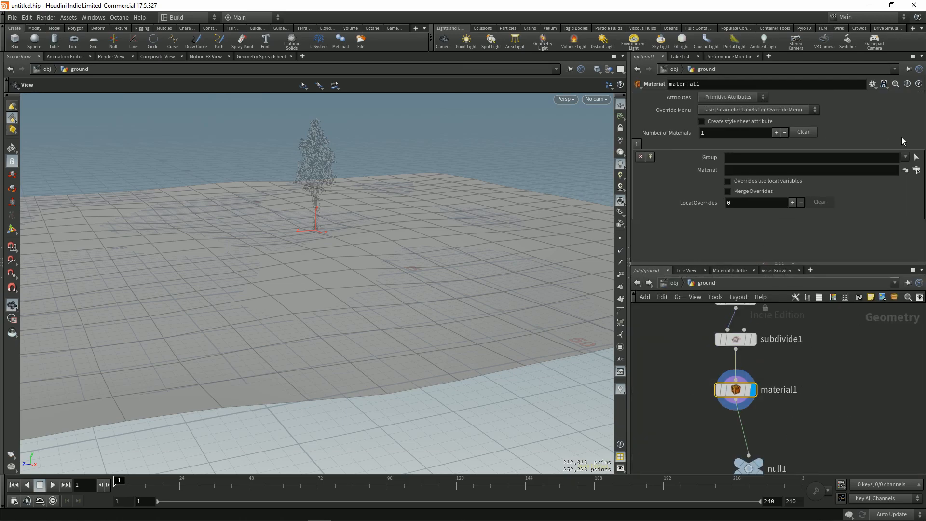
click(917, 169)
click(809, 119)
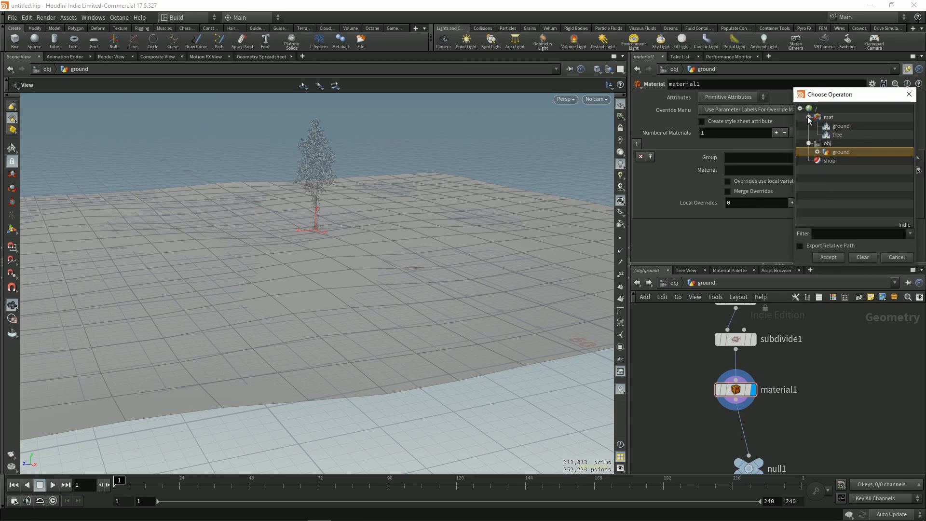
double_click(842, 130)
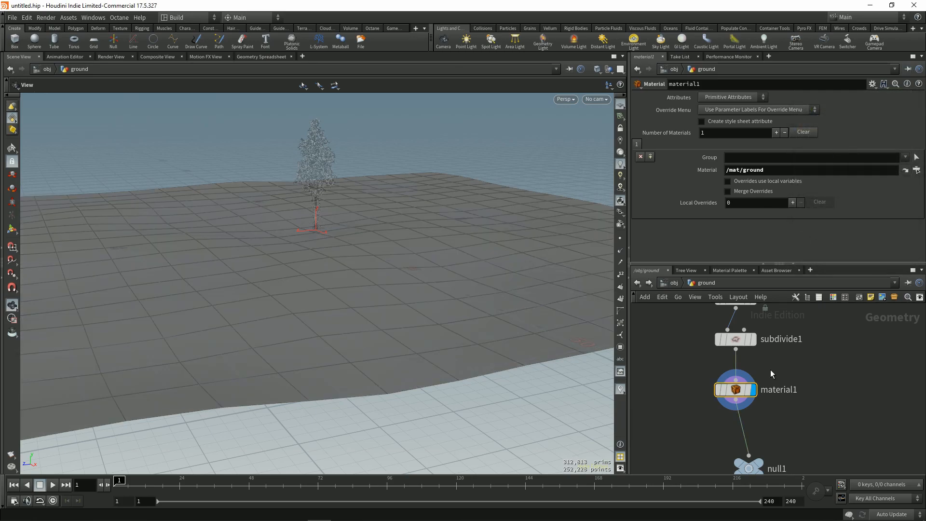
Rename the ground's Null node as OUT, display it and align it beneath the Material node
double_click(777, 444)
text(OUT)
key(Return)
drag(731, 371, 830, 477)
key(ctrl+z)
drag(700, 347, 781, 456)
key(a)
drag(742, 369, 729, 476)
drag(699, 395, 789, 449)
scroll(789, 434, down, 4)
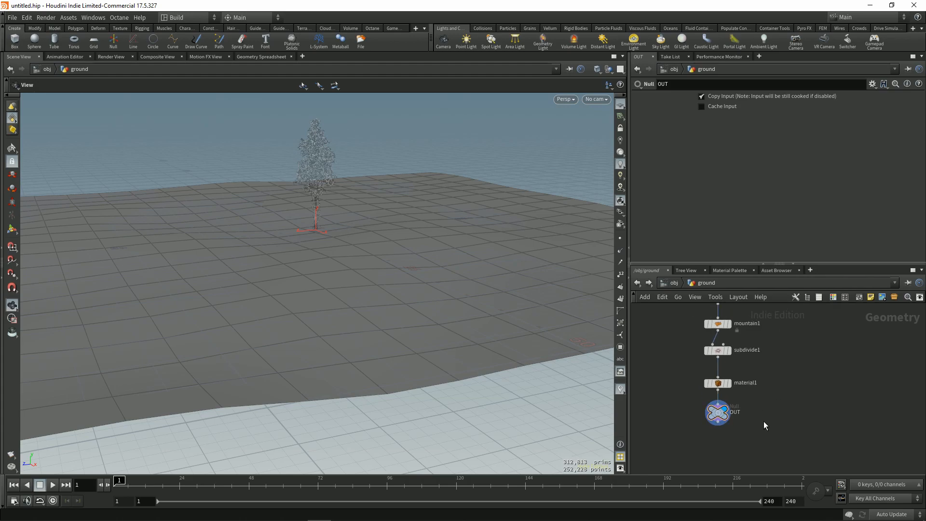
Duplicate the OUT null beside the original, still fed by the Material node, and name the copy OUT_tree_pts
alt+drag(798, 417, 811, 426)
drag(720, 416, 719, 466)
middle_drag(755, 425, 736, 371)
drag(790, 370, 785, 408)
double_click(807, 408)
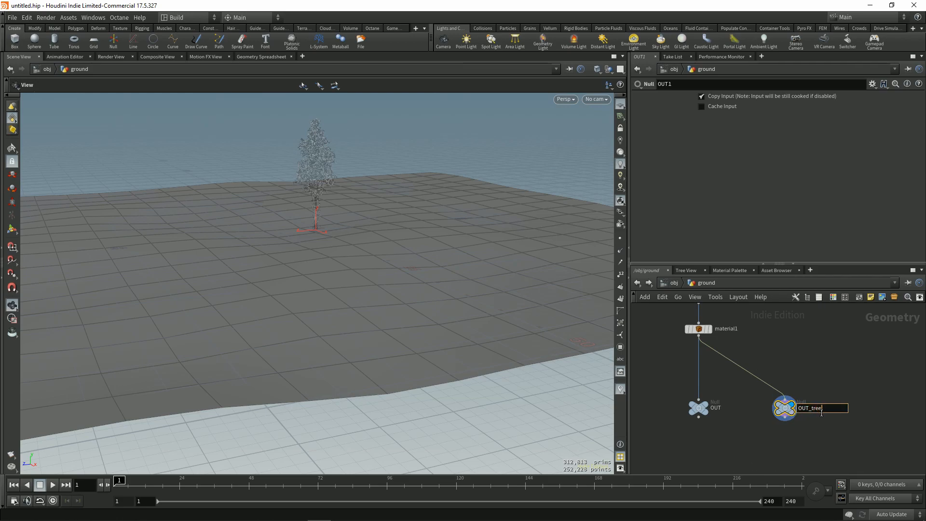
text(OUT_tree_pts)
key(Return)
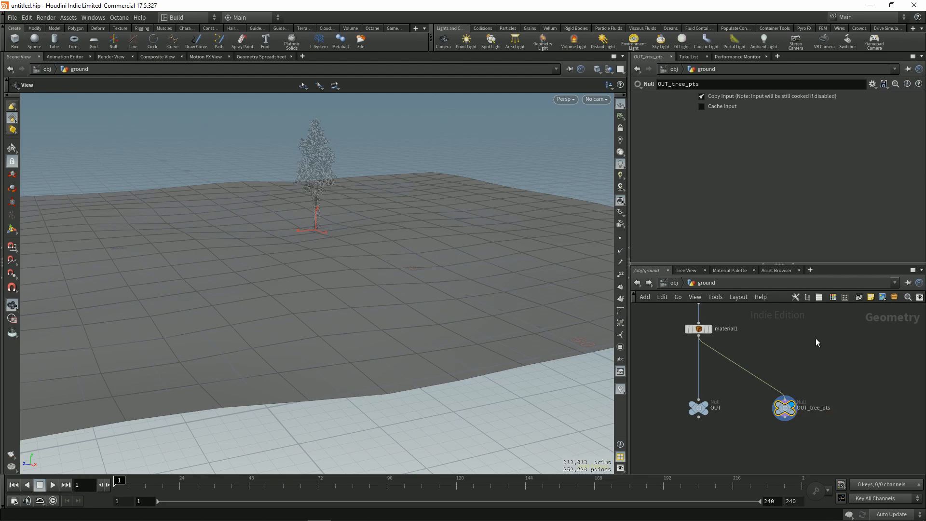
Insert a Scatter node above OUT_tree_pts and set its forced total count to 10
key(Tab)
text(scta)
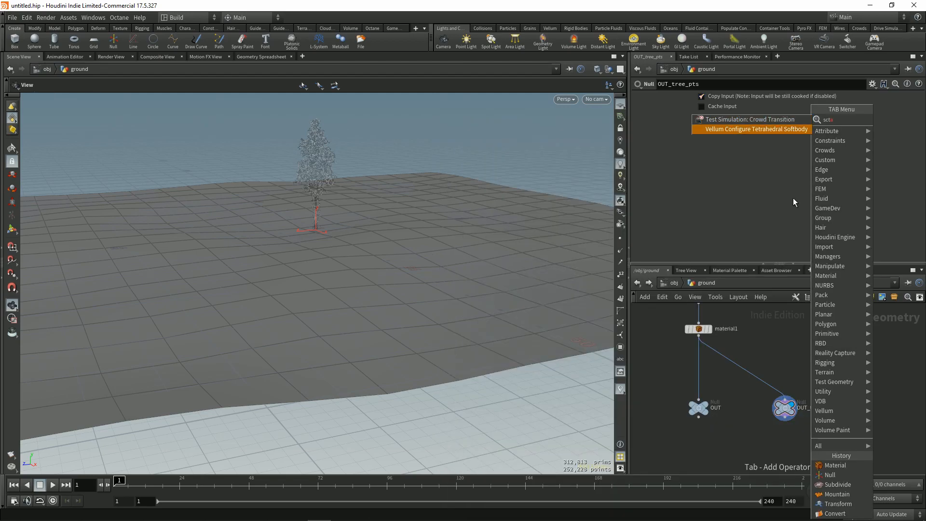
key(Escape)
key(Tab)
text(scatt)
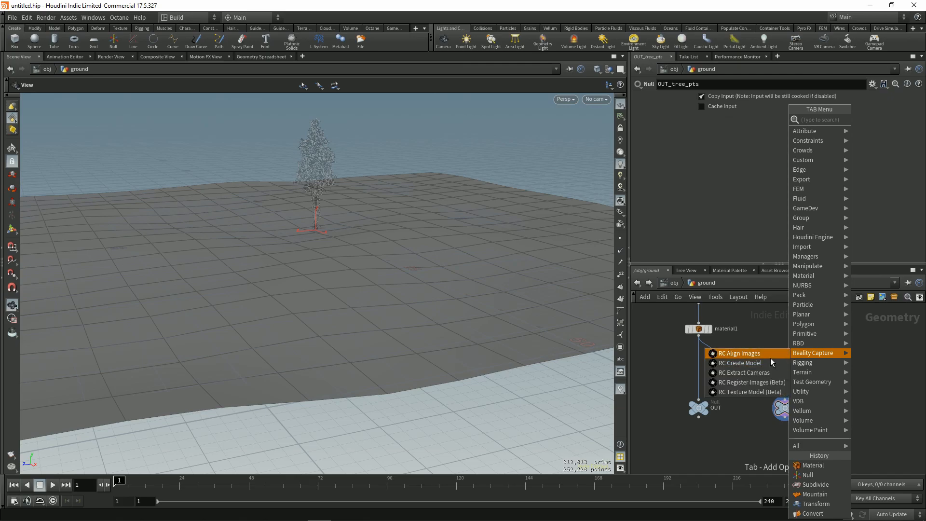
key(Return)
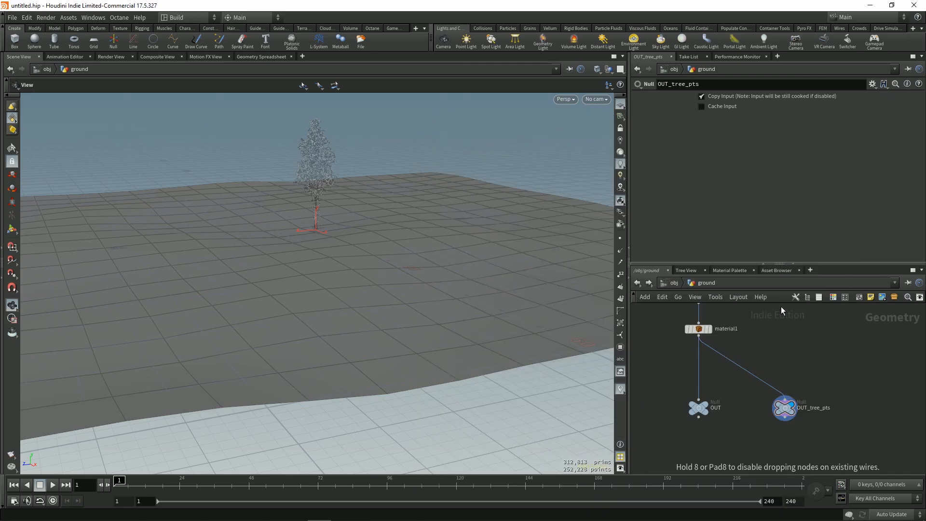
click(786, 371)
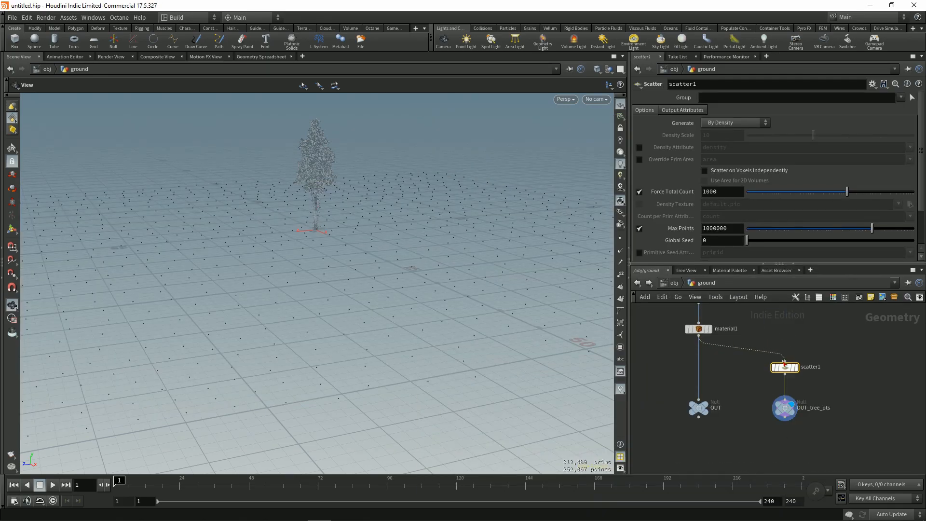
text(10)
key(Return)
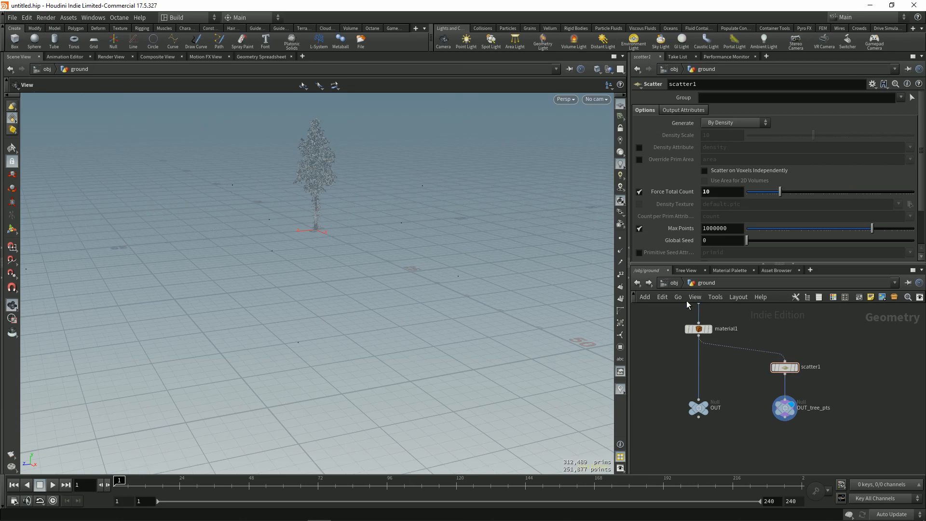
Return to the object level and add an Instance object below the ground object
key(u)
middle_drag(696, 408, 684, 368)
scroll(693, 373, down, 3)
click(723, 446)
key(Tab)
text(in)
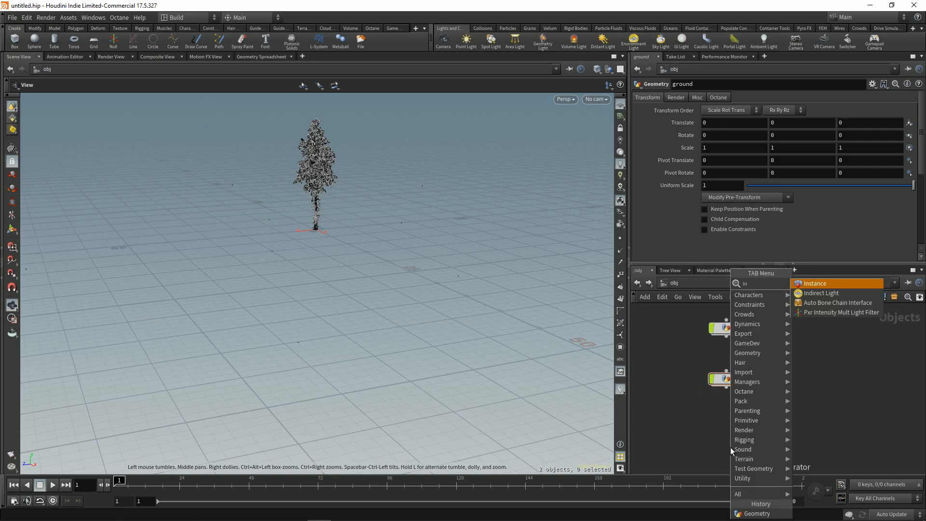
key(Return)
key(Return)
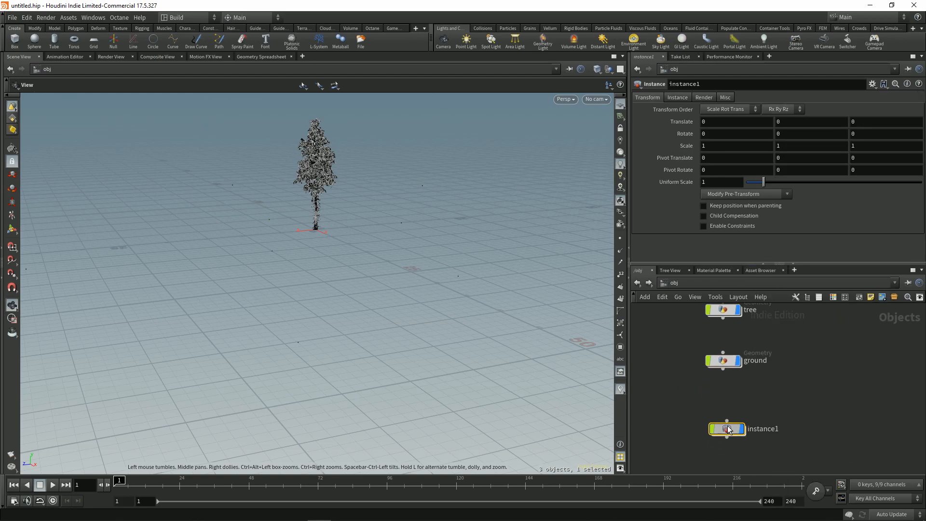
Inside the Instance object, add an Object Merge node and delete the default Add node
key(i)
key(Tab)
text(mer)
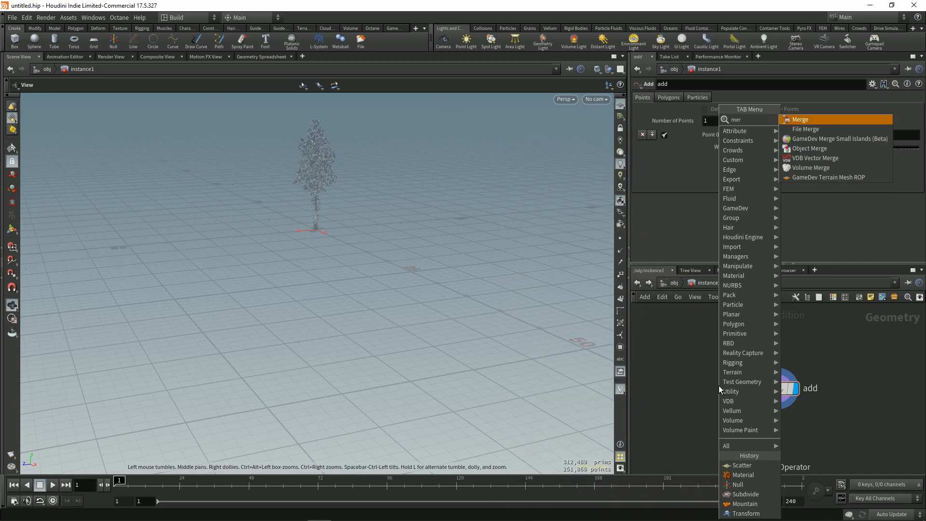
key(Down)
key(Down)
key(Down)
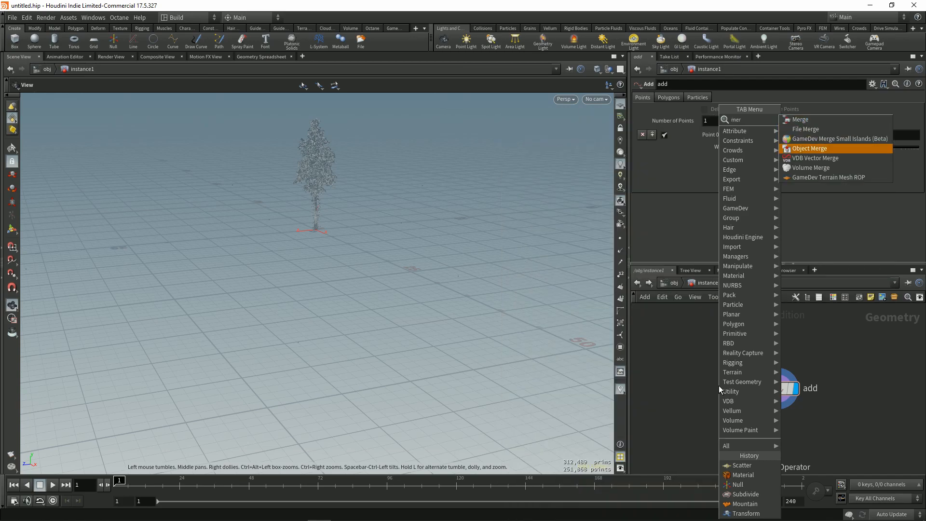
key(Return)
click(719, 386)
click(737, 389)
click(778, 389)
key(Delete)
middle_drag(768, 350, 784, 339)
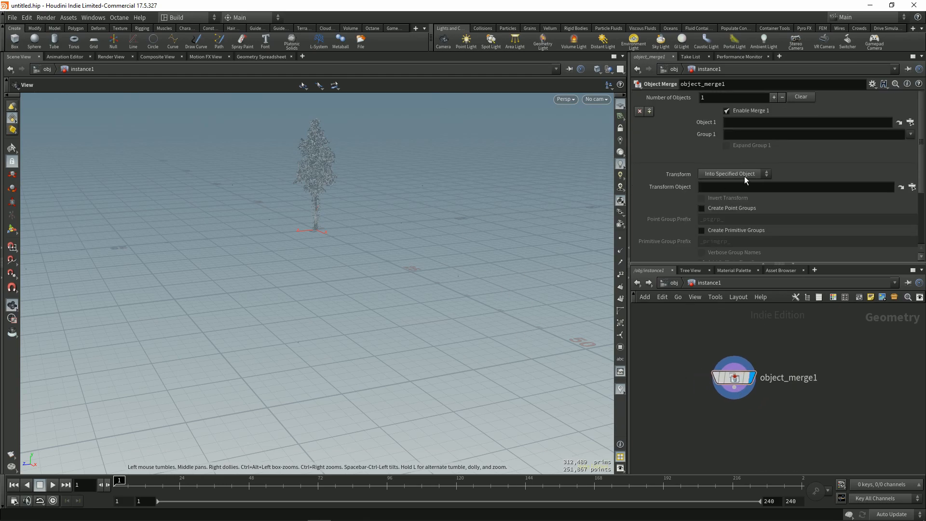
Set the Object Merge's source to /obj/ground/OUT_tree_pts and turn on point numbers in the viewport
click(911, 122)
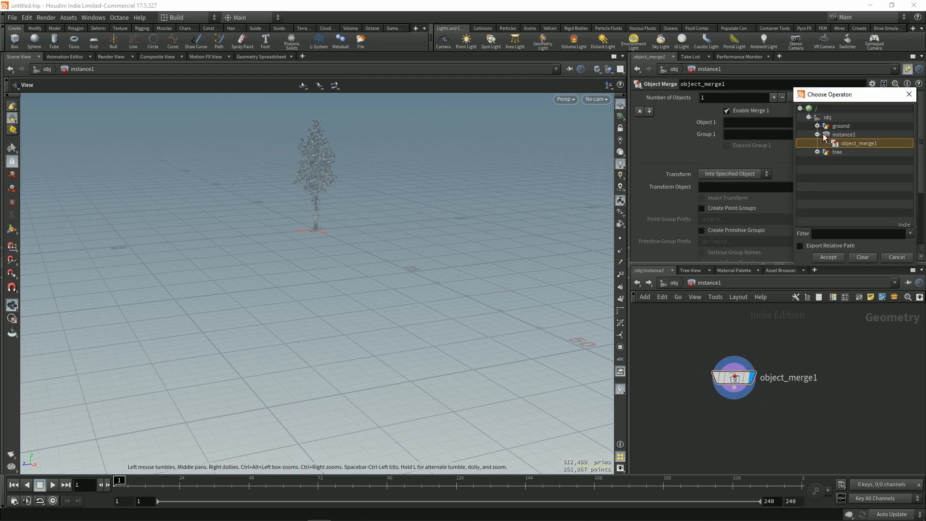
click(818, 126)
double_click(857, 143)
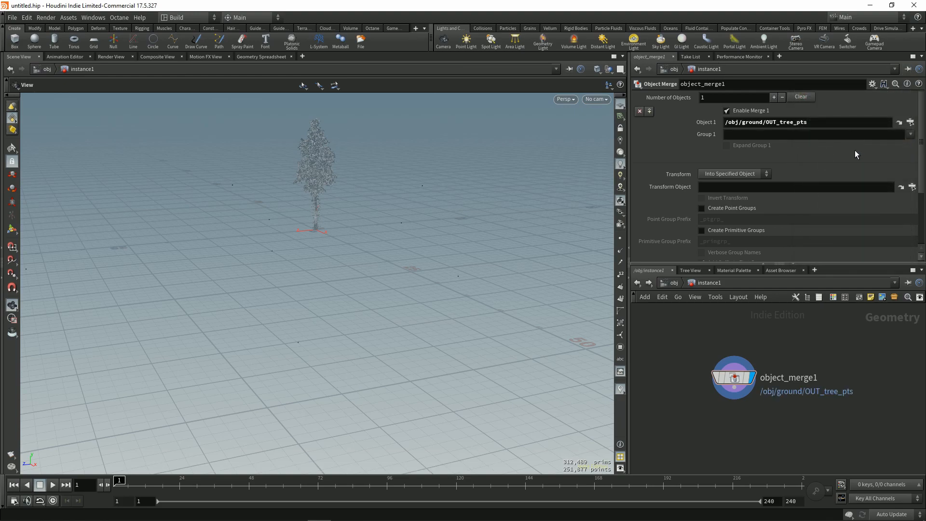
click(621, 275)
drag(417, 290, 270, 282)
Enter the ground object, display its OUT null instead of the tree points, and return to the object level
click(674, 283)
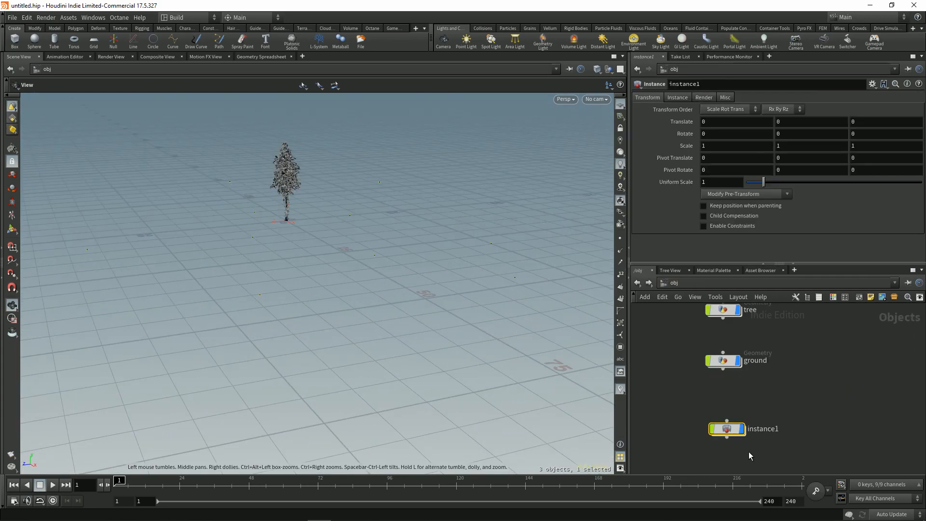
click(729, 367)
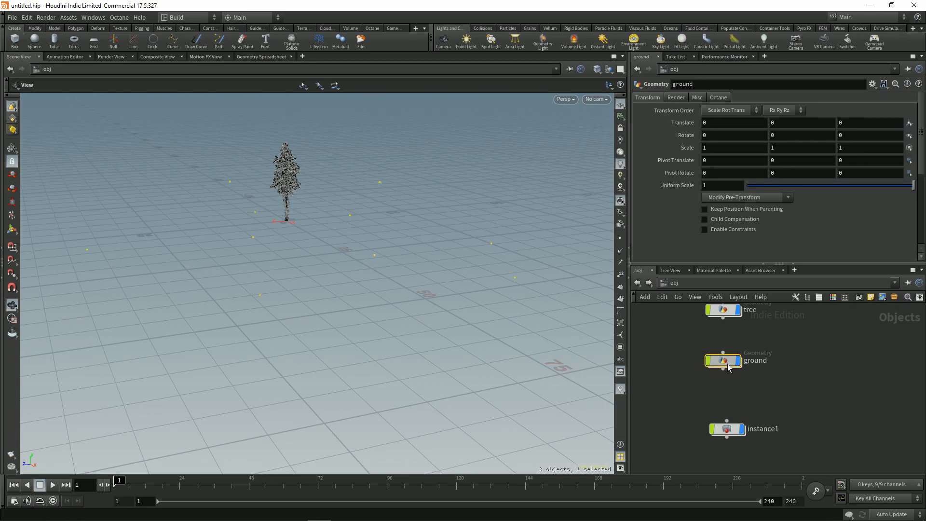
double_click(728, 362)
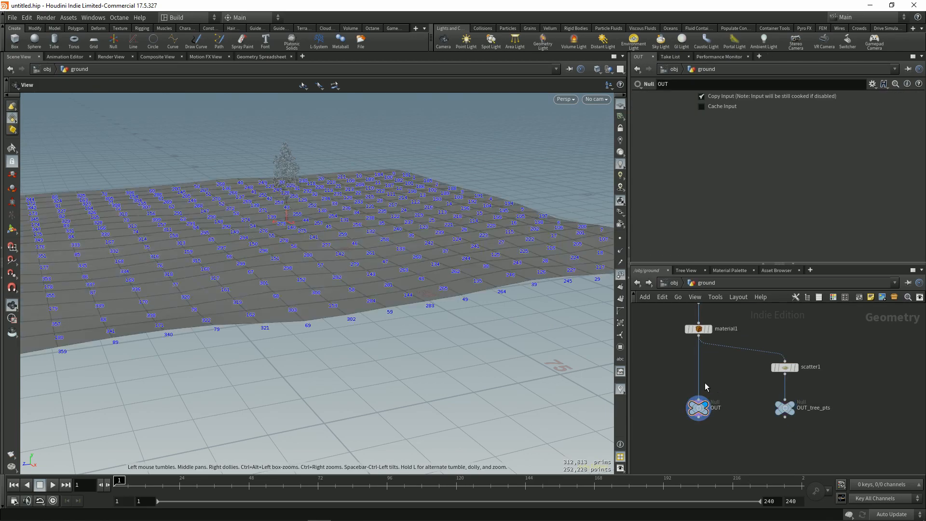
click(674, 283)
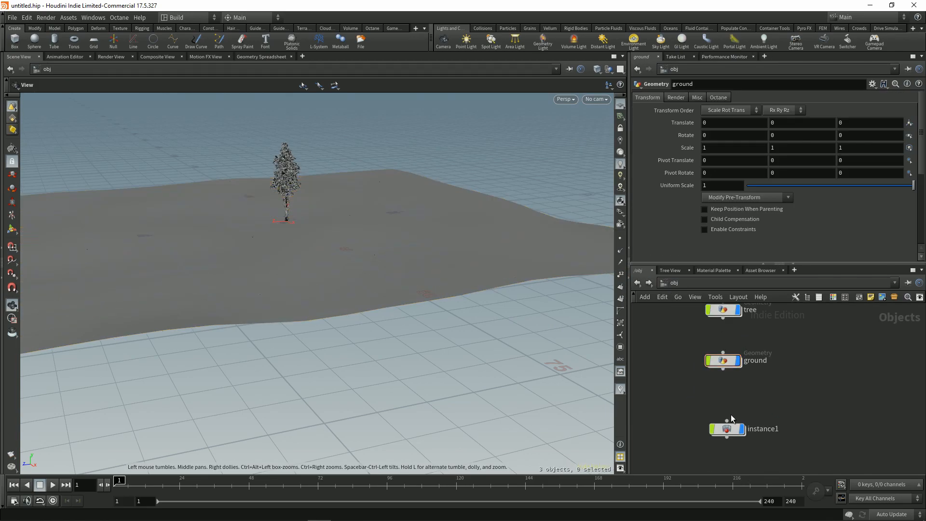
Align the tree, ground and instance1 objects in an evenly spaced column in the network and select instance1
drag(318, 248, 375, 267)
right_drag(375, 267, 351, 304)
drag(351, 304, 317, 288)
drag(702, 411, 778, 463)
mouse_move(742, 405)
middle_down()
mouse_move(736, 396)
mouse_move(737, 417)
middle_up()
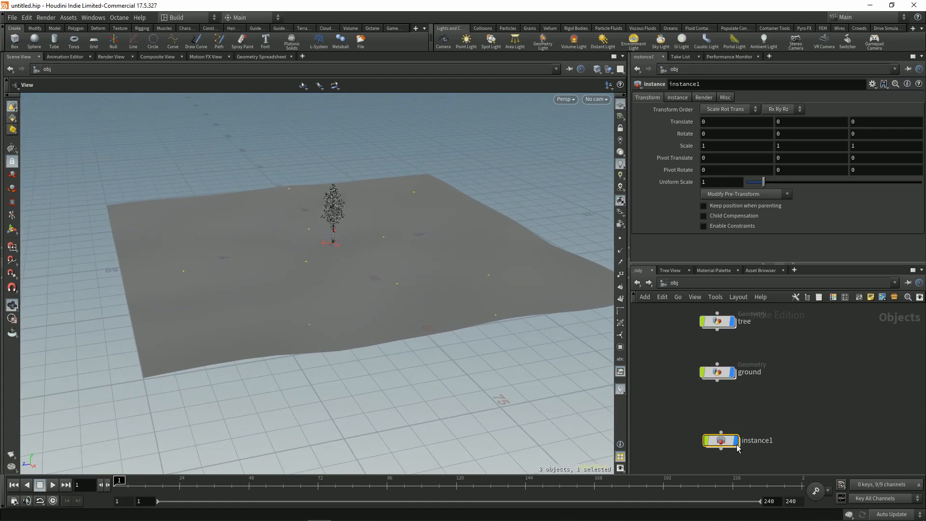
drag(673, 323, 745, 447)
key(a)
drag(728, 339, 730, 430)
click(730, 430)
drag(673, 390, 739, 430)
mouse_move(784, 380)
middle_down()
mouse_move(757, 403)
mouse_move(777, 381)
middle_up()
Set instance1's Point Instancing to Fast point instancing and its Instance Object to ../tree
click(703, 97)
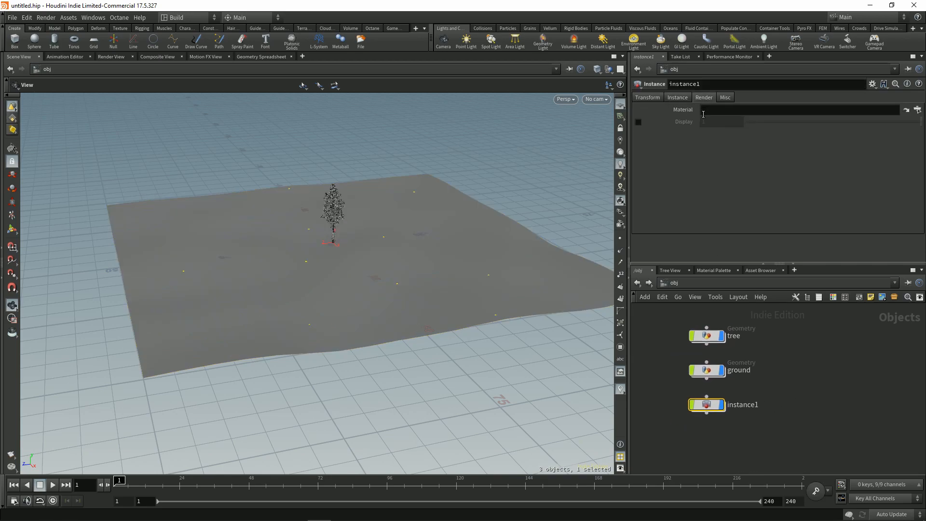
click(678, 97)
click(720, 121)
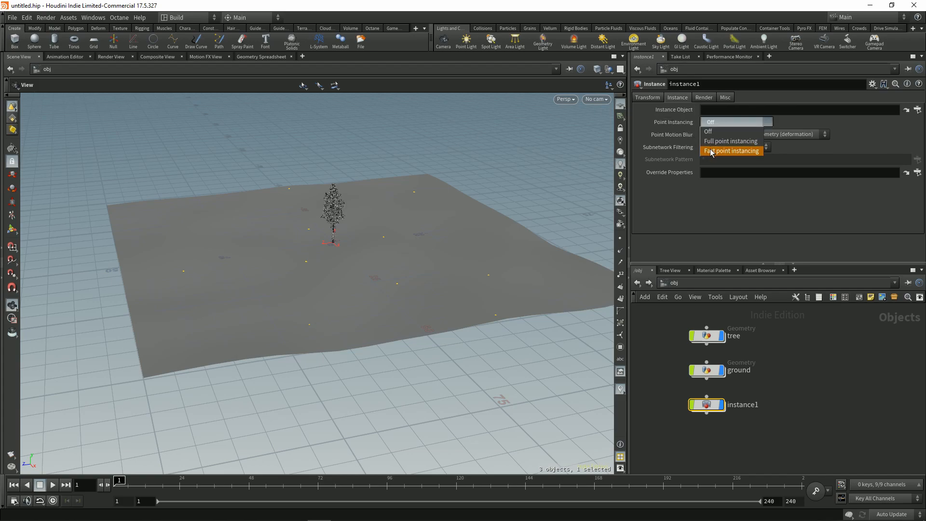
click(729, 150)
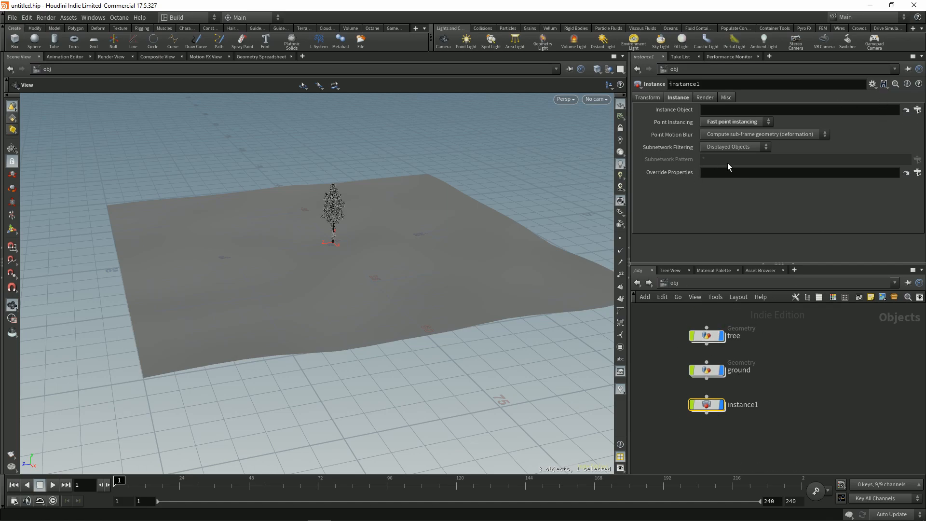
drag(702, 341, 731, 114)
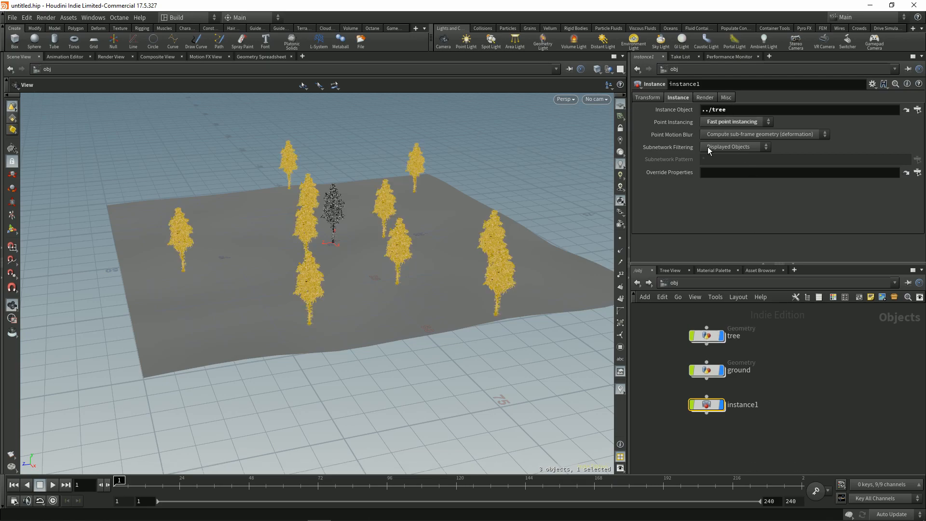
click(760, 372)
Add a distant light to the scene and angle it down so it illuminates the ground and trees
drag(418, 285, 360, 333)
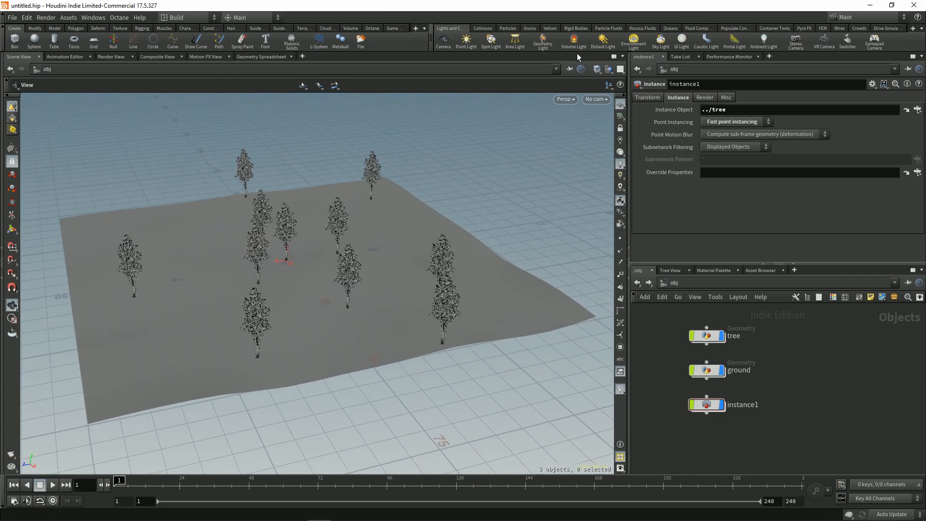
click(602, 42)
click(386, 260)
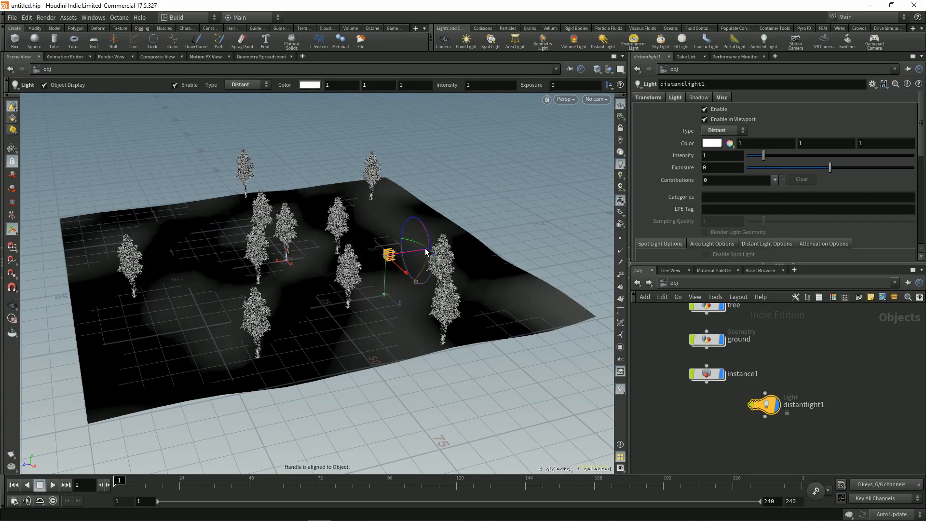
key(Escape)
drag(381, 289, 381, 338)
key(Return)
Render the lit scene to check the instanced trees, and return to the Scene View
click(111, 56)
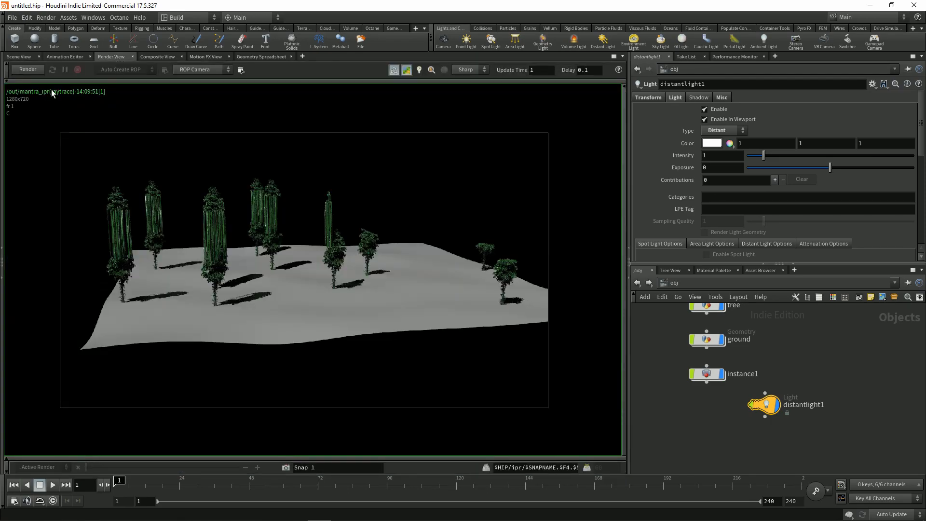
click(28, 69)
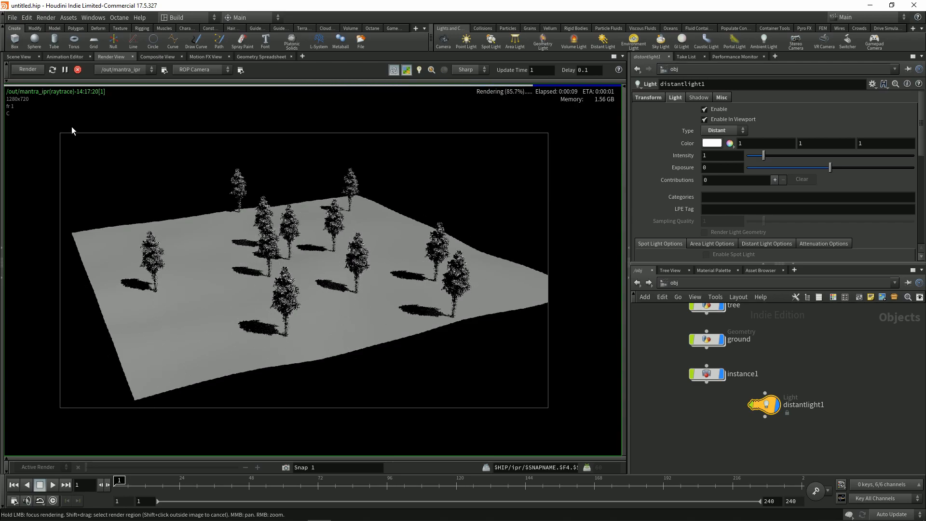
click(28, 57)
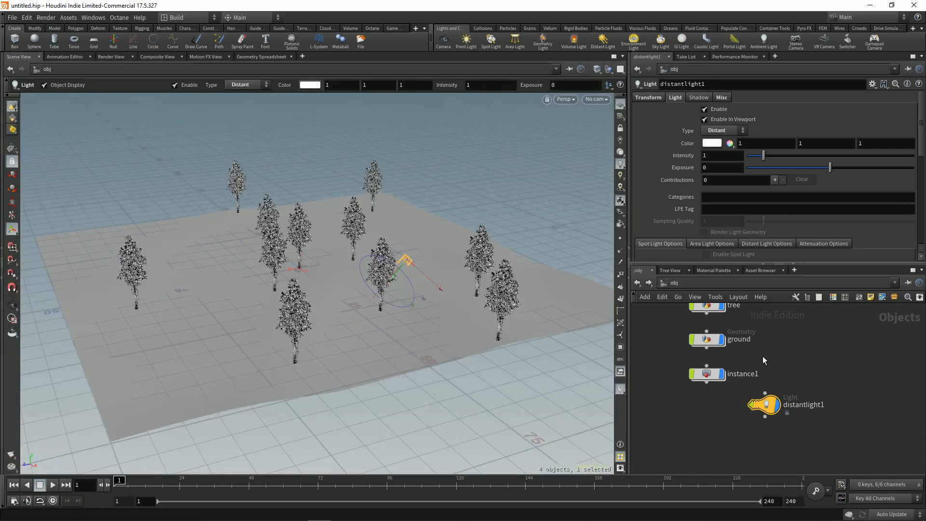
Inside the tree object, append a Material node after transform1 and assign it the /mat/tree material
scroll(763, 359, up, 2)
double_click(708, 360)
key(Tab)
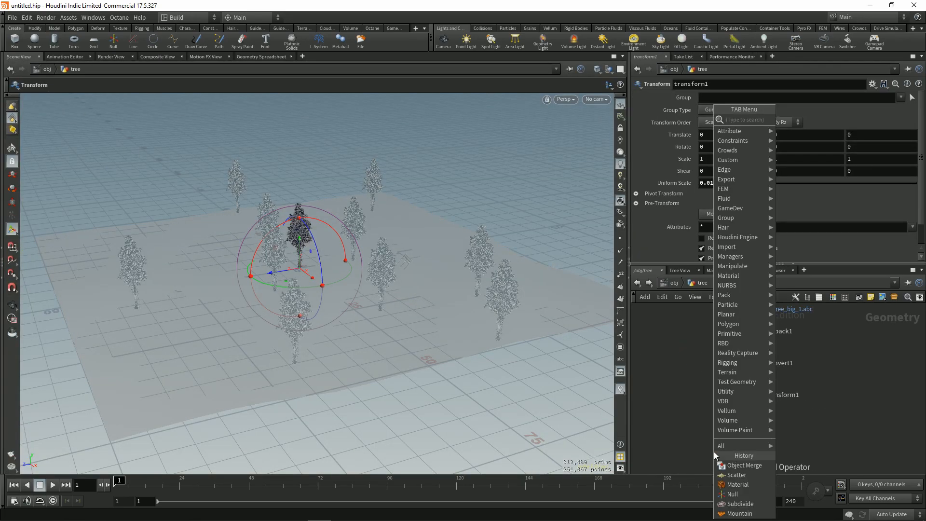
click(739, 484)
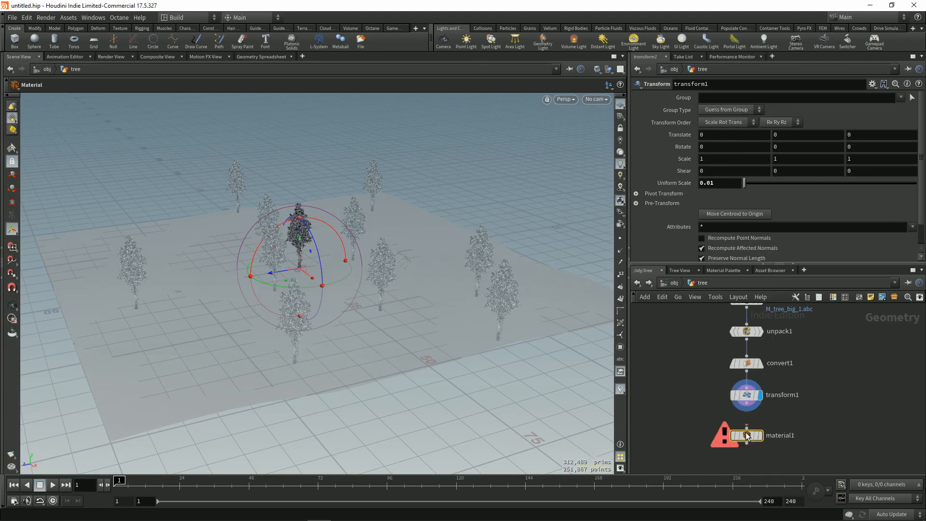
click(746, 436)
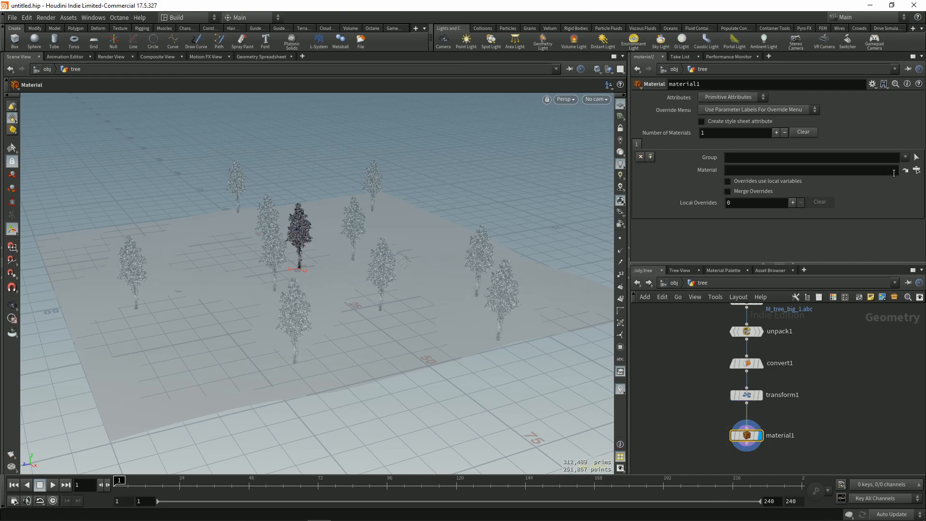
click(906, 170)
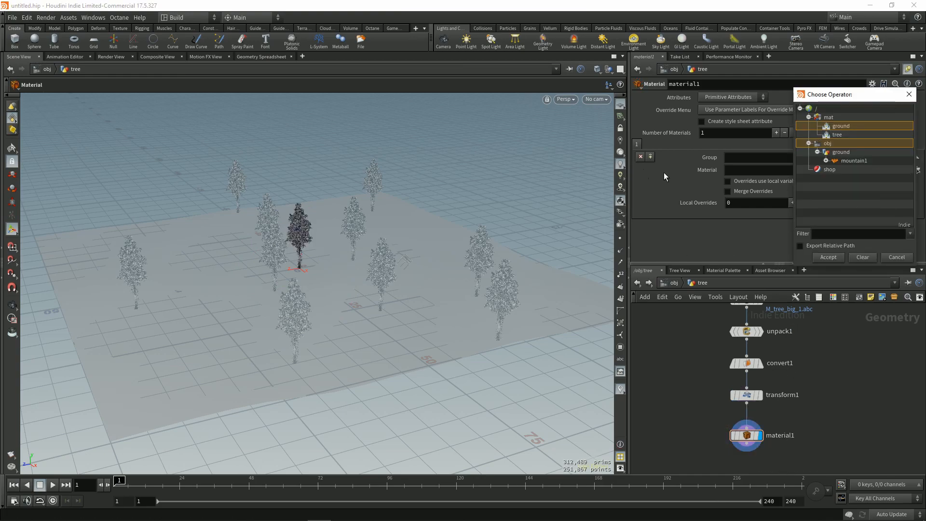
double_click(836, 135)
Add a Null node named OUT, connect it below the tree's Material node and set it as the displayed output
click(746, 452)
middle_drag(804, 410, 801, 345)
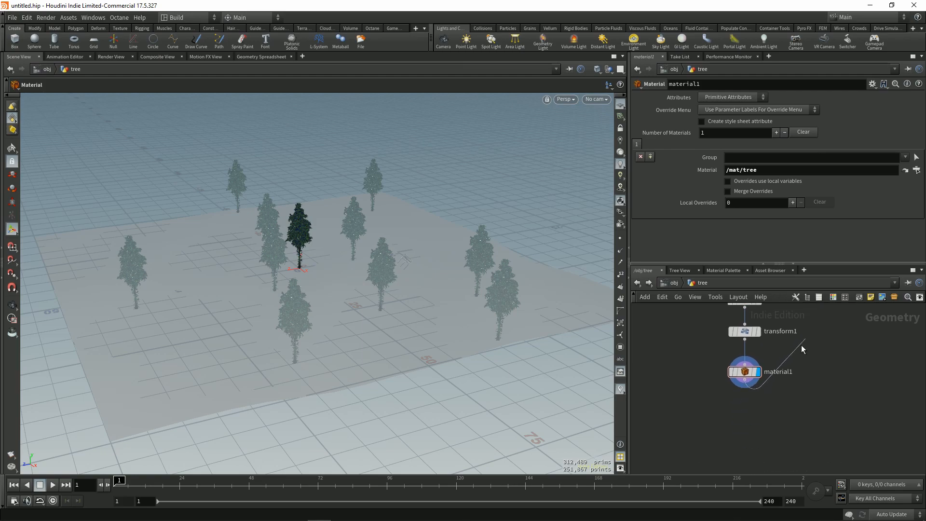
click(755, 423)
click(749, 430)
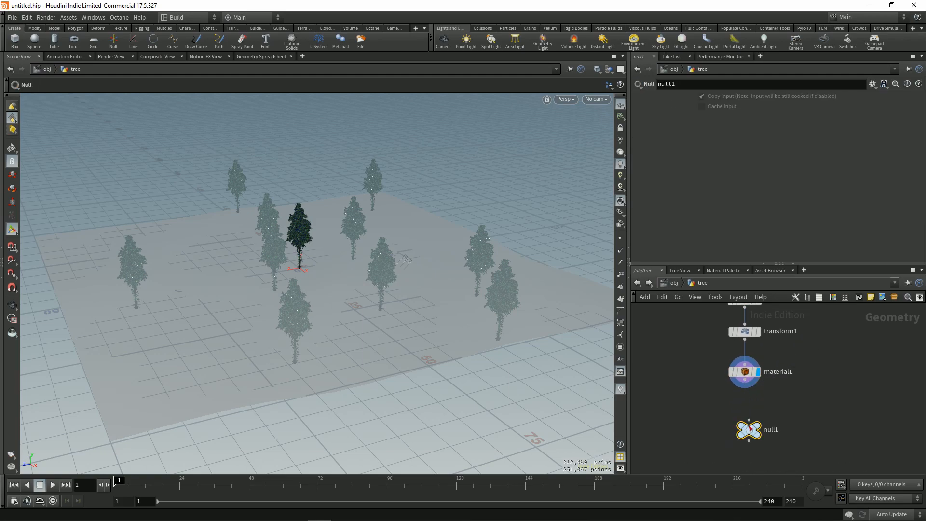
double_click(778, 433)
text(OUT)
key(Return)
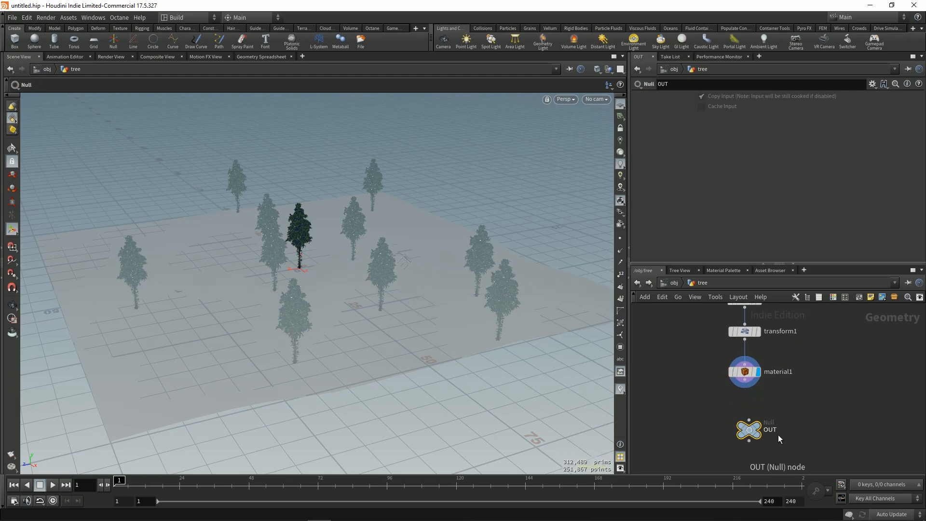
drag(745, 387, 745, 419)
click(756, 425)
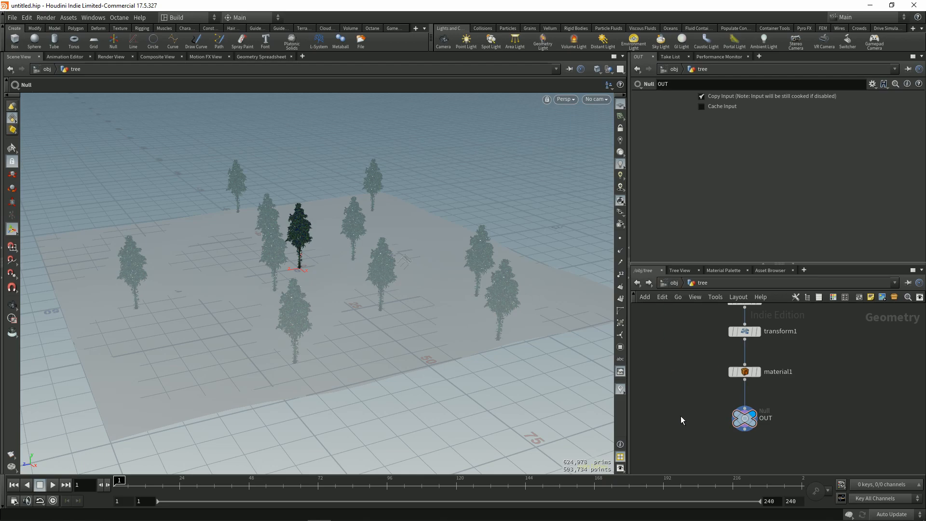
Return to the object level and render the scene to examine the tree material on the instances
click(673, 285)
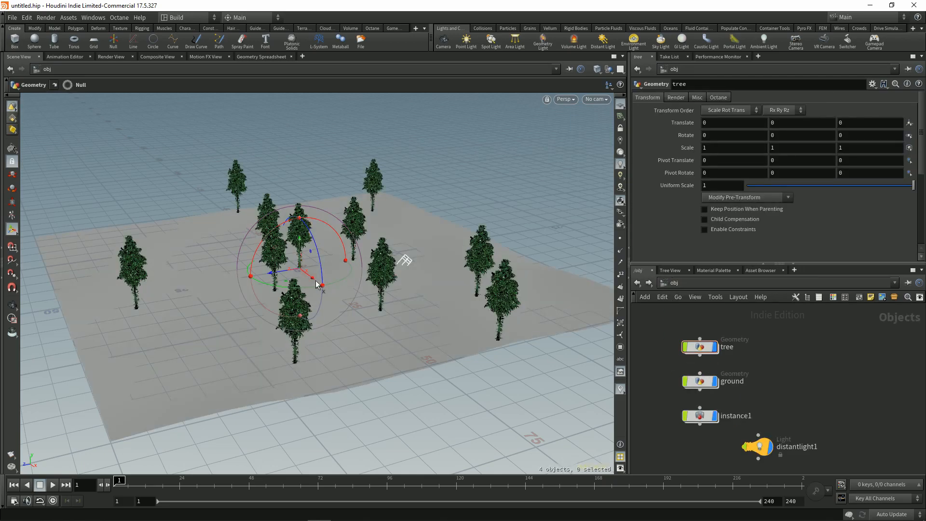
alt+middle_drag(353, 315, 342, 314)
click(110, 57)
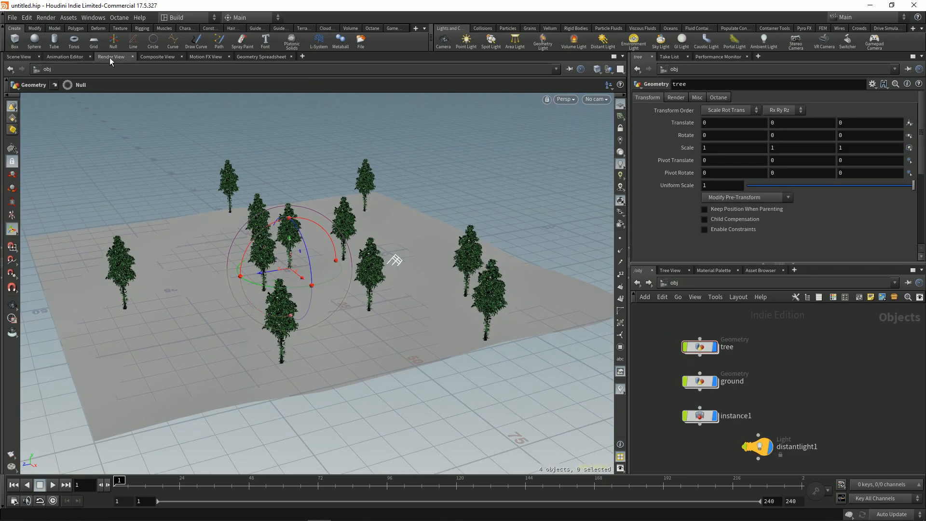
click(33, 69)
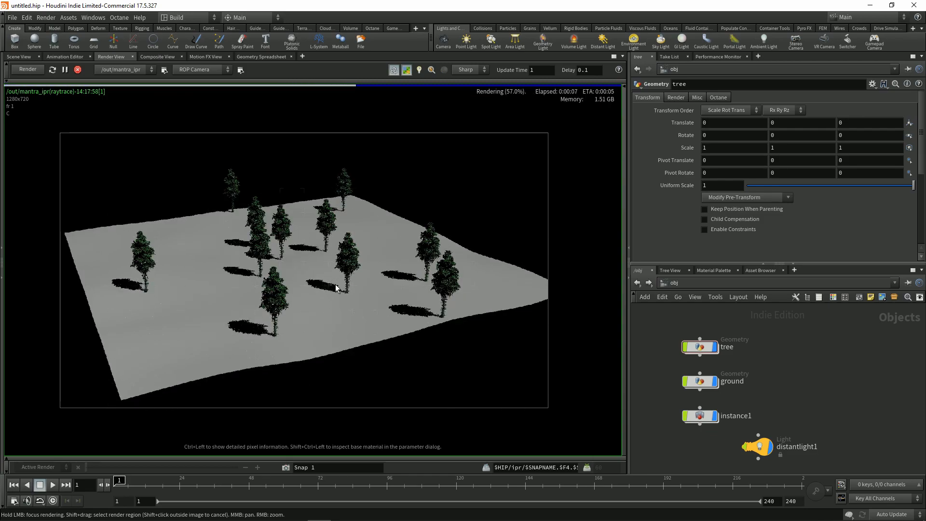
middle_drag(342, 281, 346, 276)
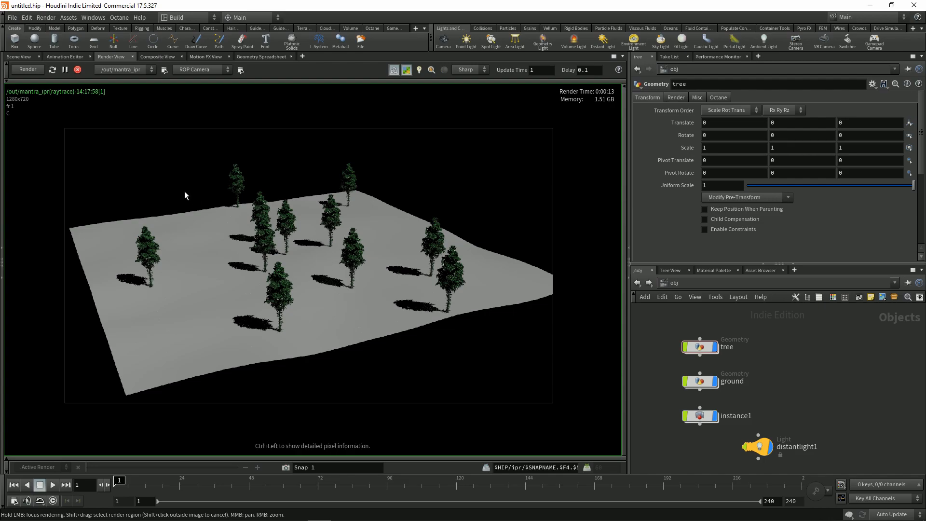
Inside the ground object, set the Scatter node's Force Total Count to 2
middle_drag(771, 424, 779, 405)
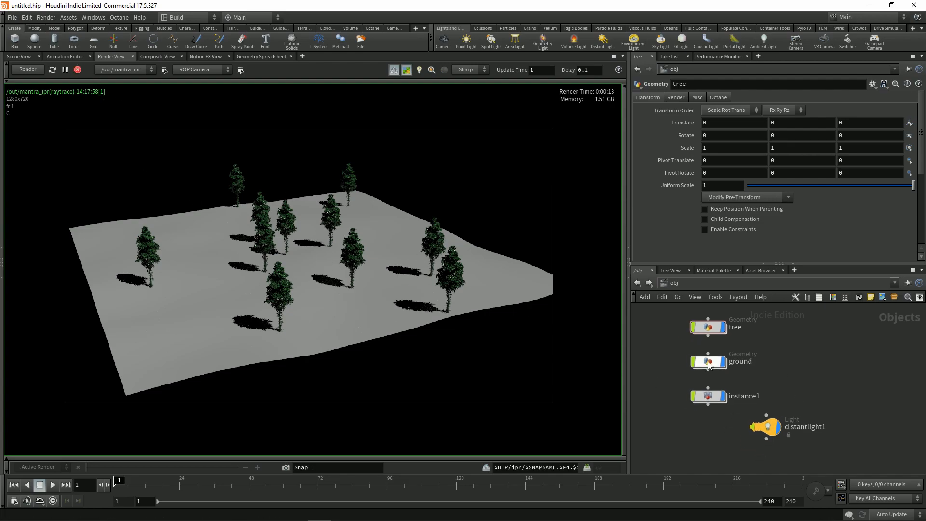
double_click(717, 366)
click(785, 367)
click(709, 191)
text(2)
key(Return)
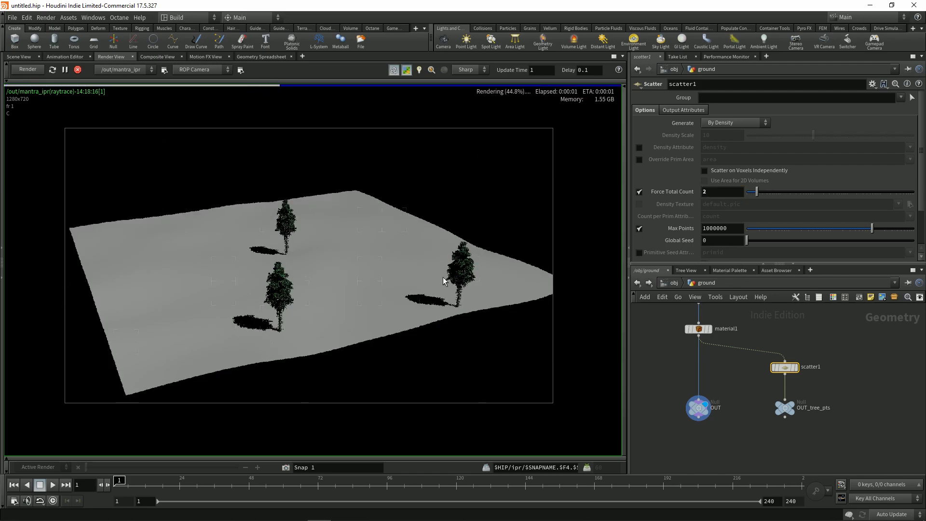
Stop the render, display OUT_tree_pts with point numbers in the Scene View to inspect the tree positions, and return to the object level
click(77, 70)
click(23, 56)
drag(352, 334, 473, 319)
click(670, 286)
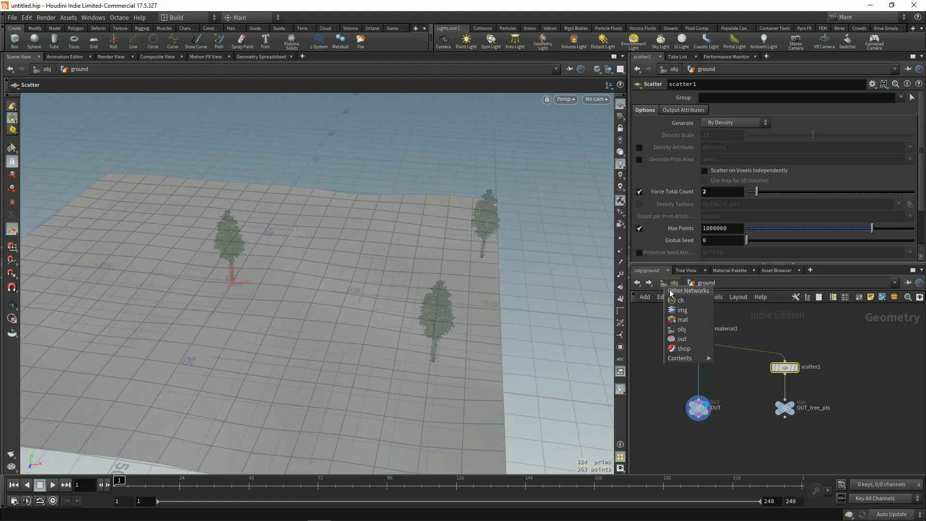
click(801, 323)
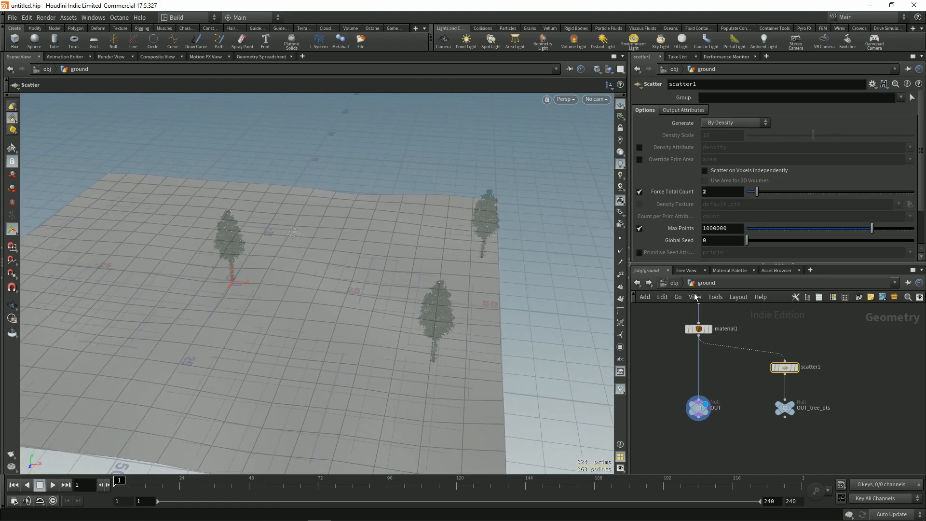
click(621, 275)
click(793, 408)
drag(458, 340, 391, 323)
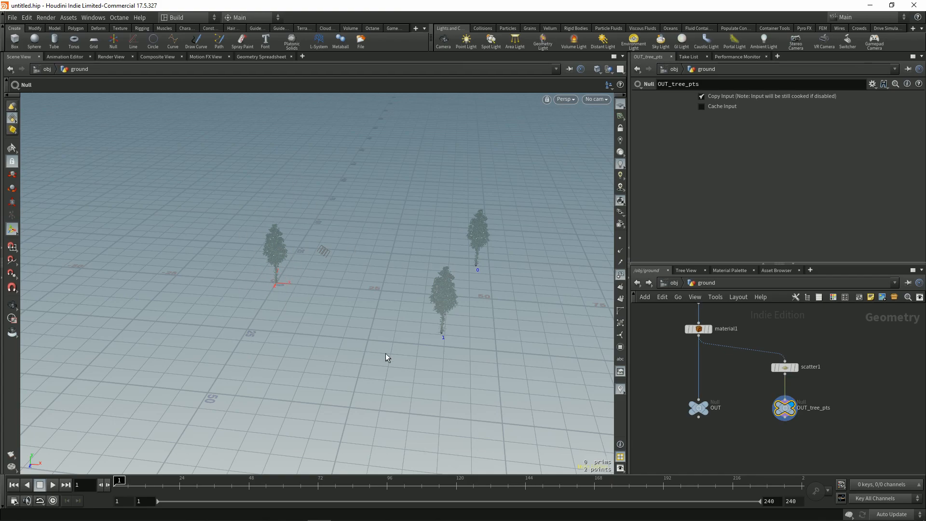
key(u)
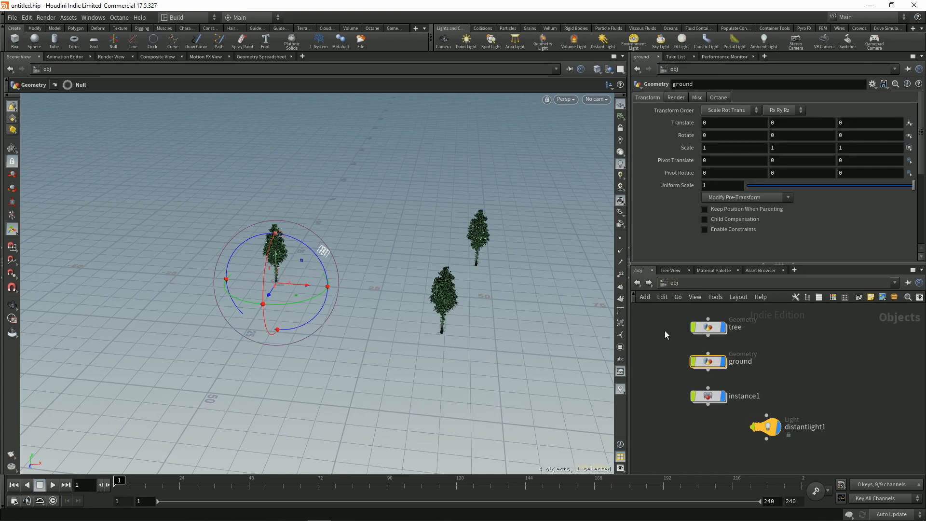
Turn off the tree object's display and switch to the Render View
click(709, 327)
click(723, 327)
key(Escape)
drag(381, 318, 316, 336)
click(104, 57)
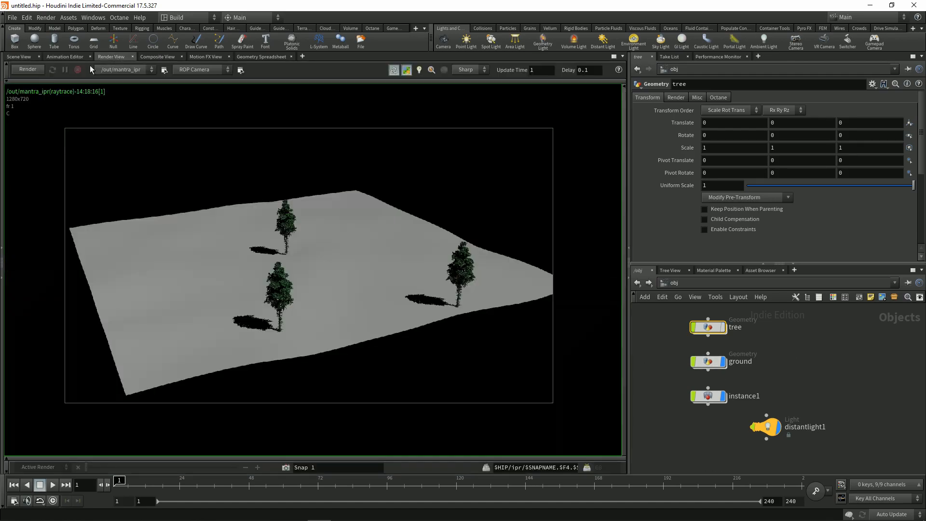
Display the ground's OUT null again, return to the object level and re-render the scene
double_click(709, 361)
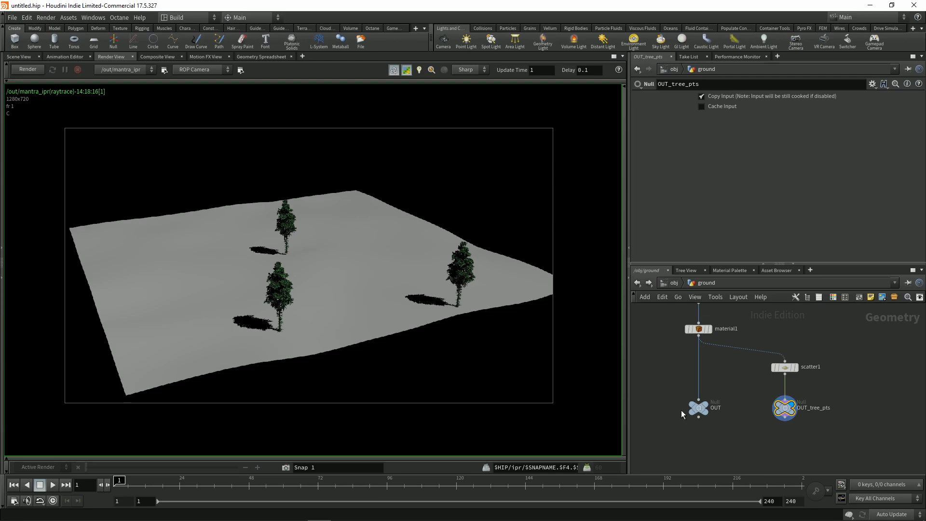
key(u)
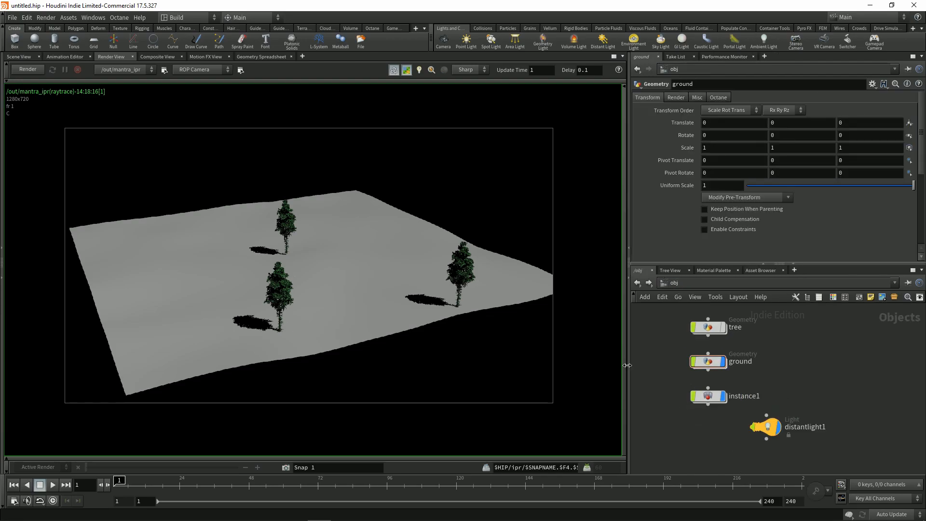
click(28, 69)
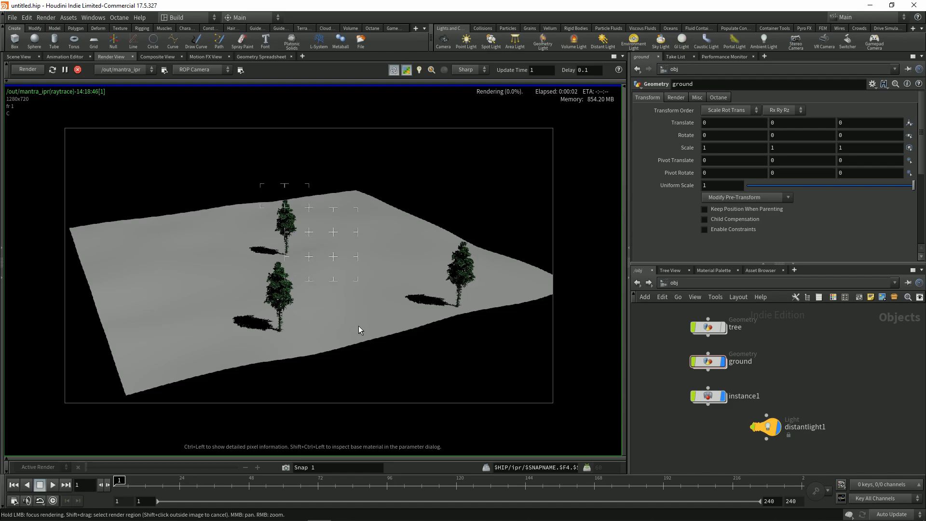
mouse_move(388, 320)
middle_down()
mouse_move(364, 302)
mouse_move(371, 312)
middle_up()
Turn the tree object's display back on and re-render the scene
click(708, 328)
key(shift+r)
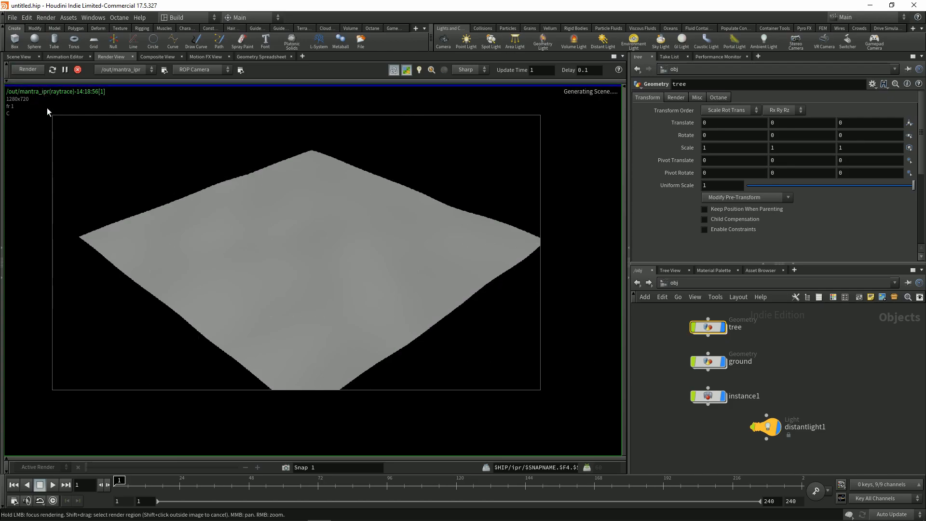
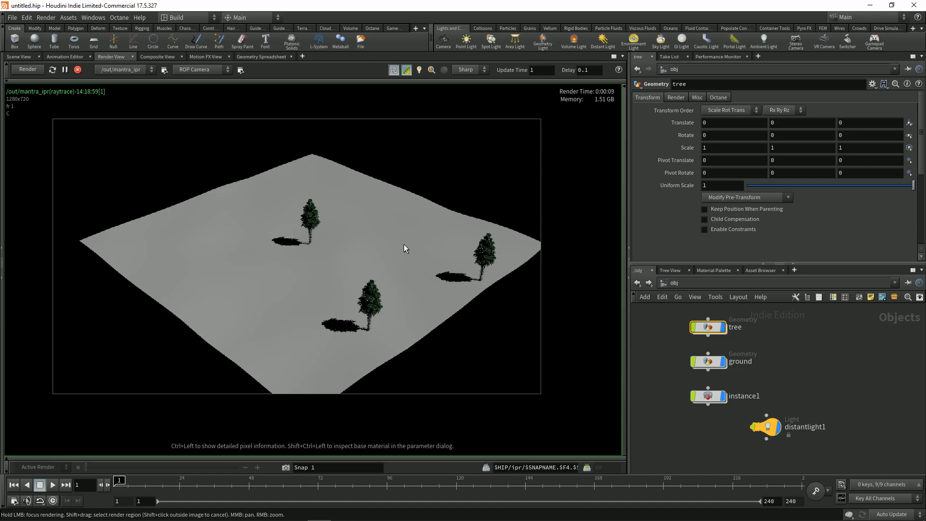
middle_drag(404, 249, 409, 249)
Clear the tree object's Render Visibility so the original tree is left out of the render
middle_drag(674, 344, 677, 353)
drag(677, 331, 761, 349)
click(677, 97)
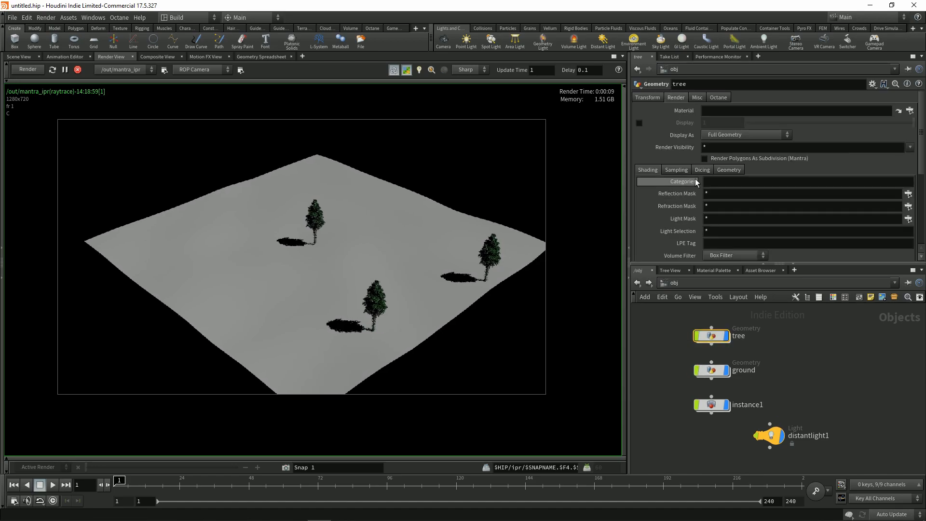
click(726, 146)
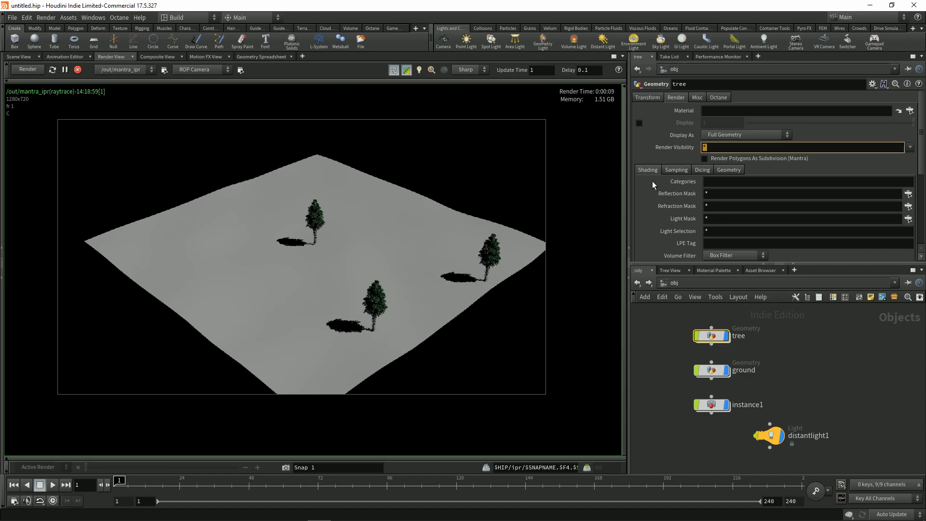
key(BackSpace)
key(Return)
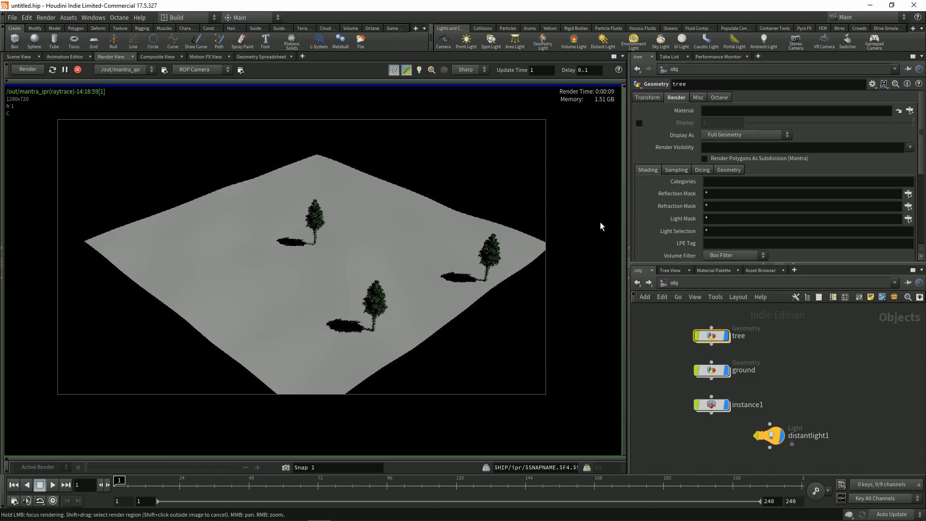
middle_drag(295, 281, 303, 282)
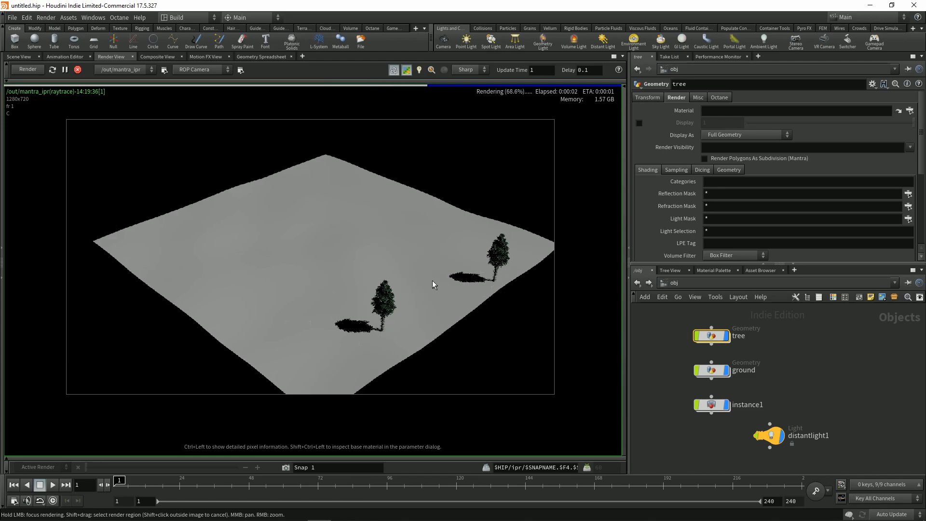
Switch to the Scene View to inspect the trees and move the distantlight1 node beneath instance1
click(19, 56)
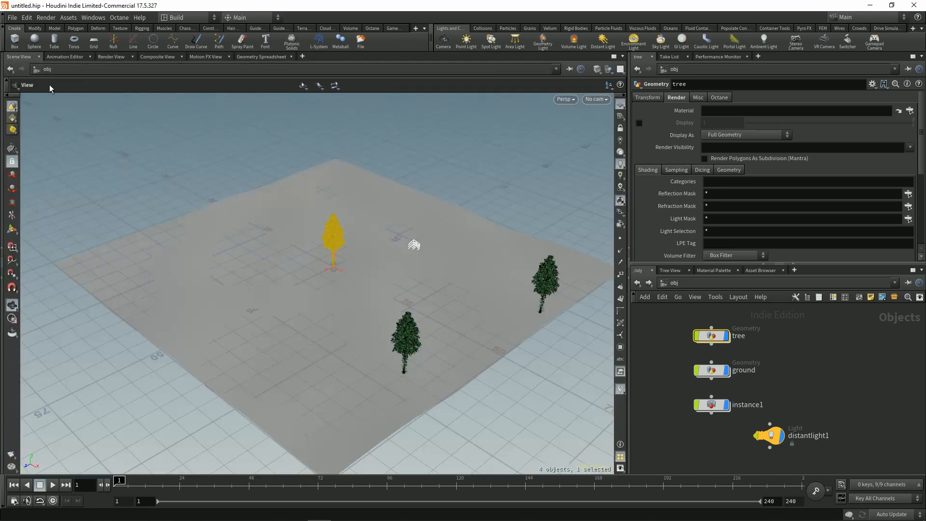
drag(374, 264, 397, 288)
click(666, 352)
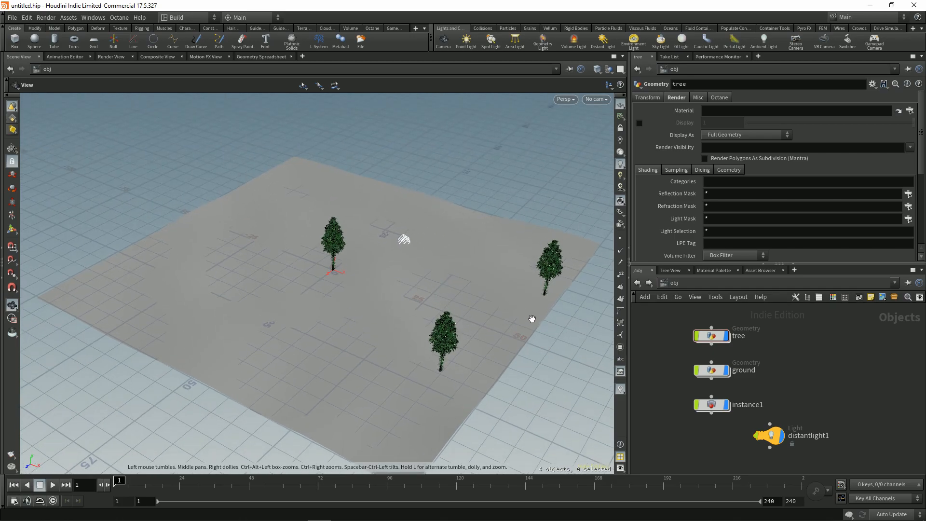
middle_drag(662, 361, 663, 365)
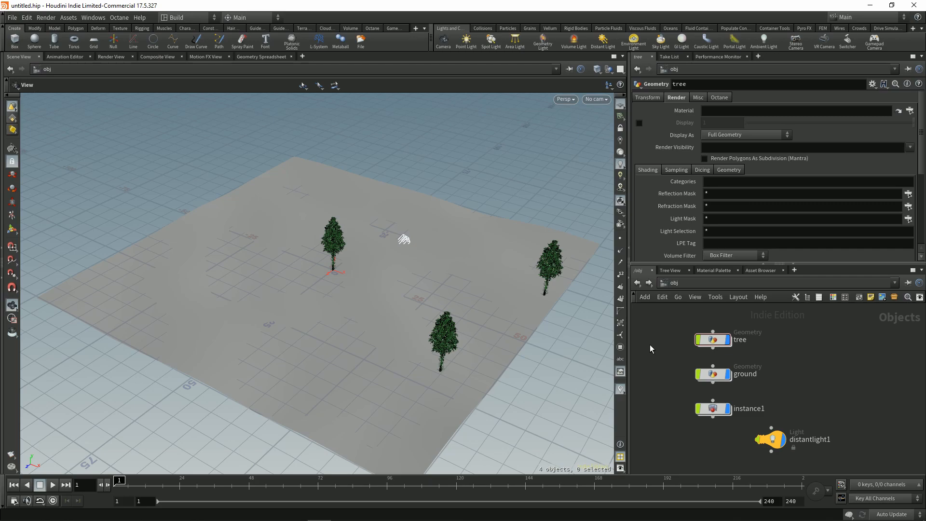
middle_drag(660, 408, 667, 380)
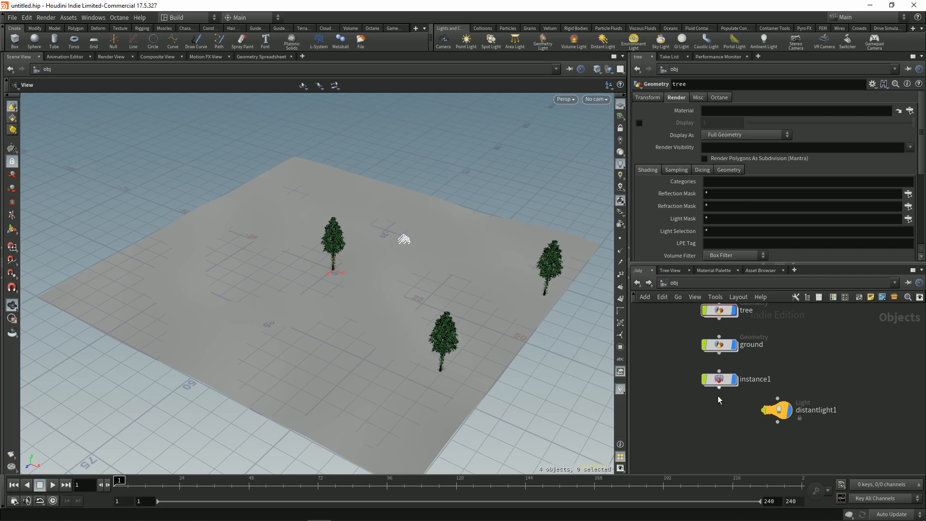
drag(774, 408, 720, 428)
Test instance1 with Point Instancing set to Off in a new render, and restore Fast point instancing
click(719, 380)
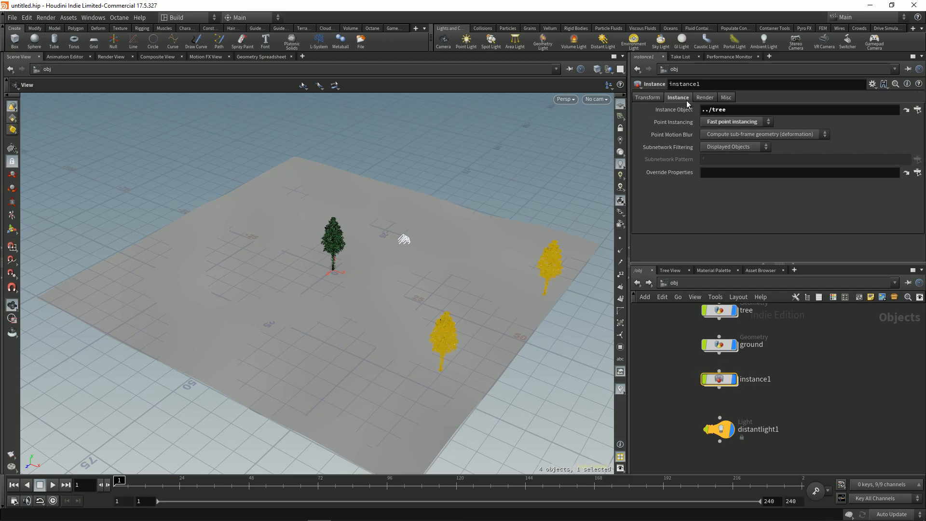
click(732, 123)
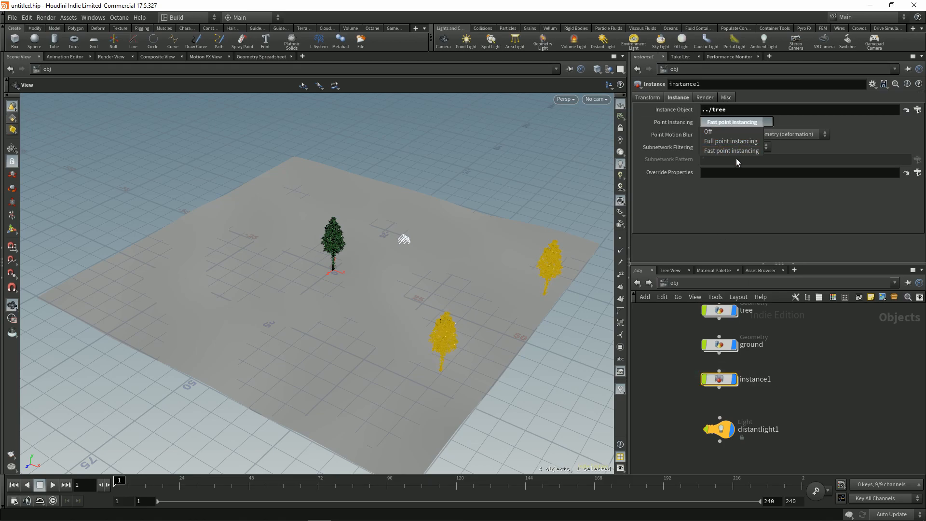
click(734, 131)
click(666, 389)
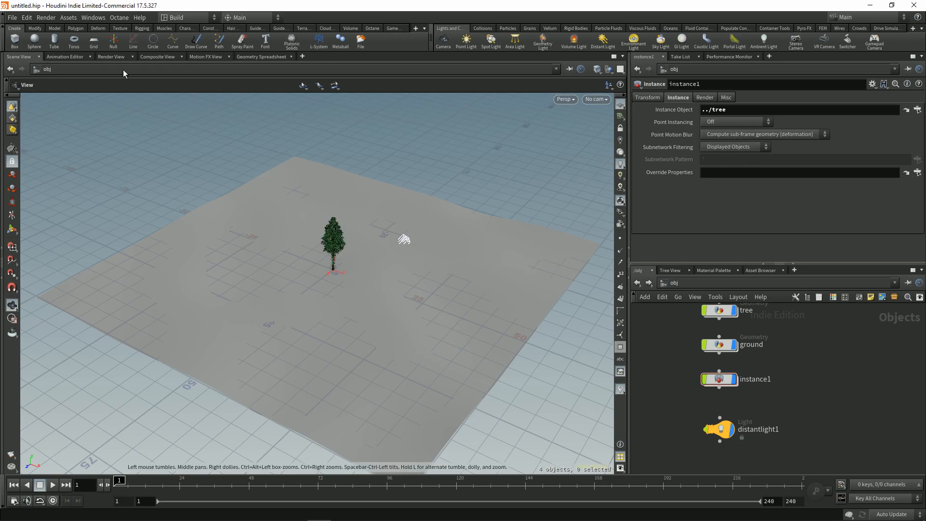
click(106, 56)
click(28, 69)
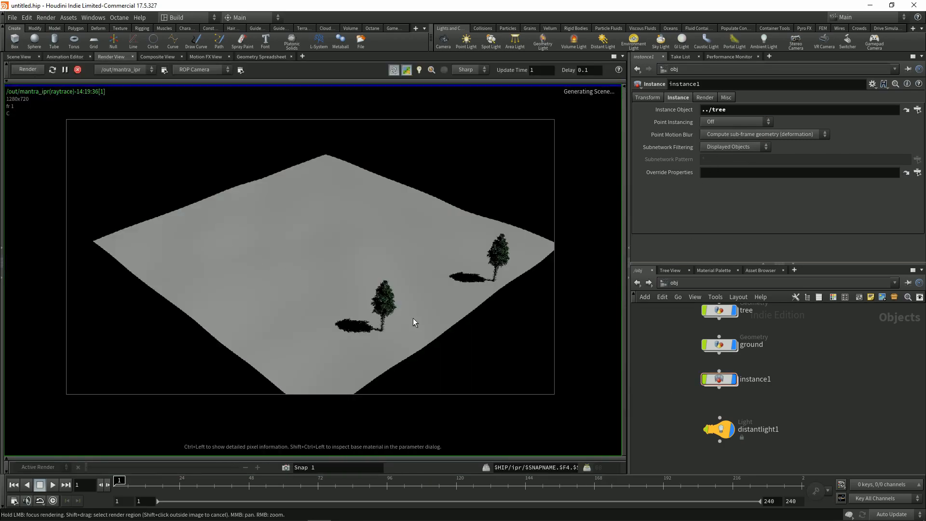
click(718, 124)
click(720, 150)
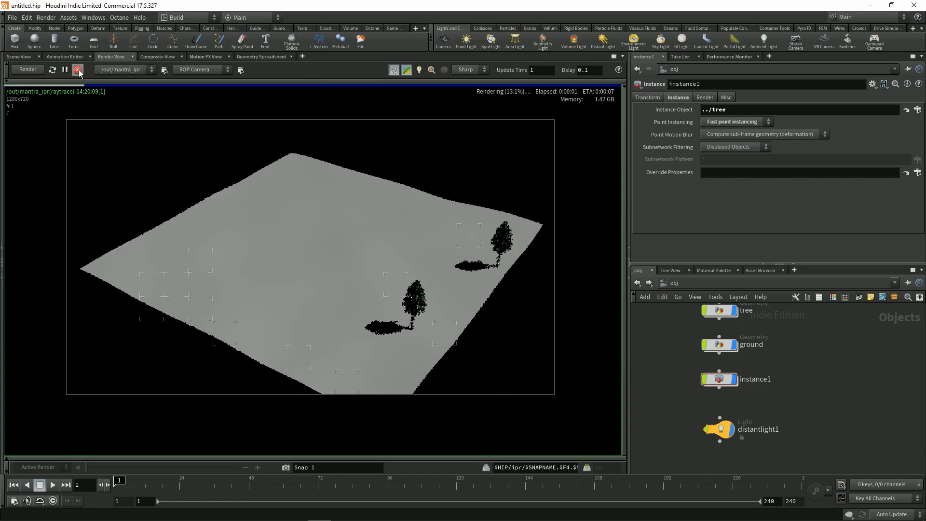
Enter the ground object and set scatter1's Force Total Count to 500
double_click(719, 345)
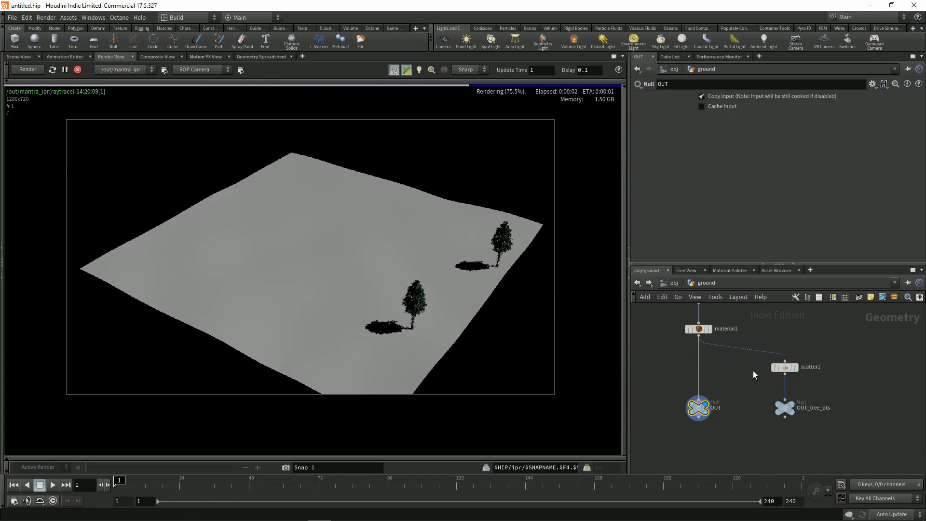
click(785, 367)
click(722, 192)
text(500)
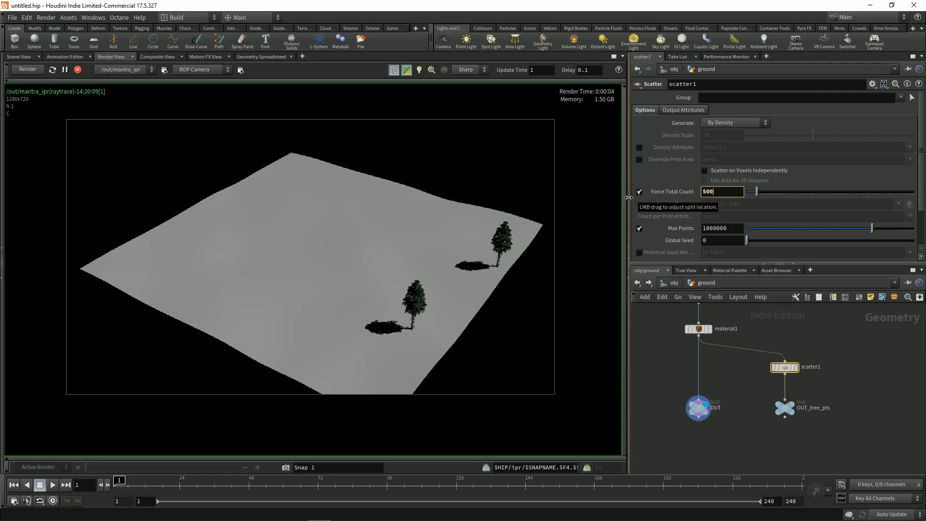
key(Return)
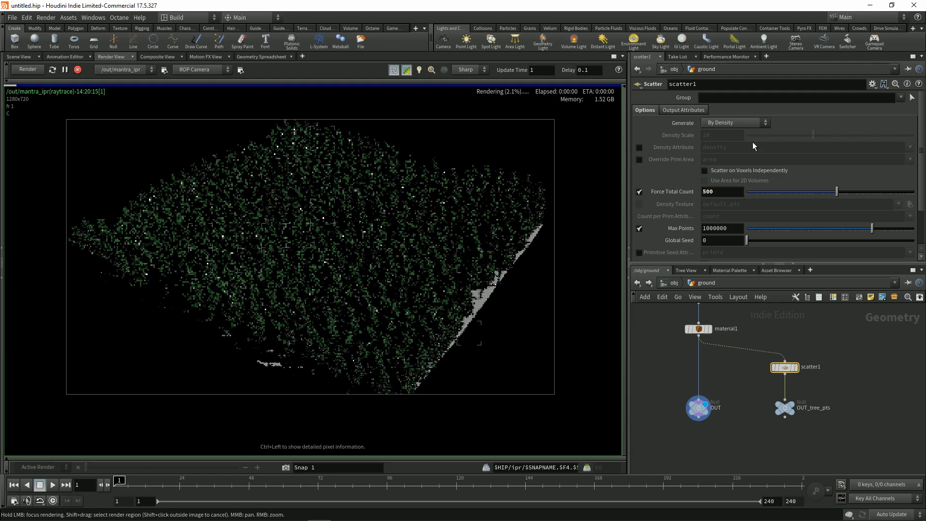
Set scatter1's Force Total Count to 50 and stop the render once the trees are drawn
click(722, 192)
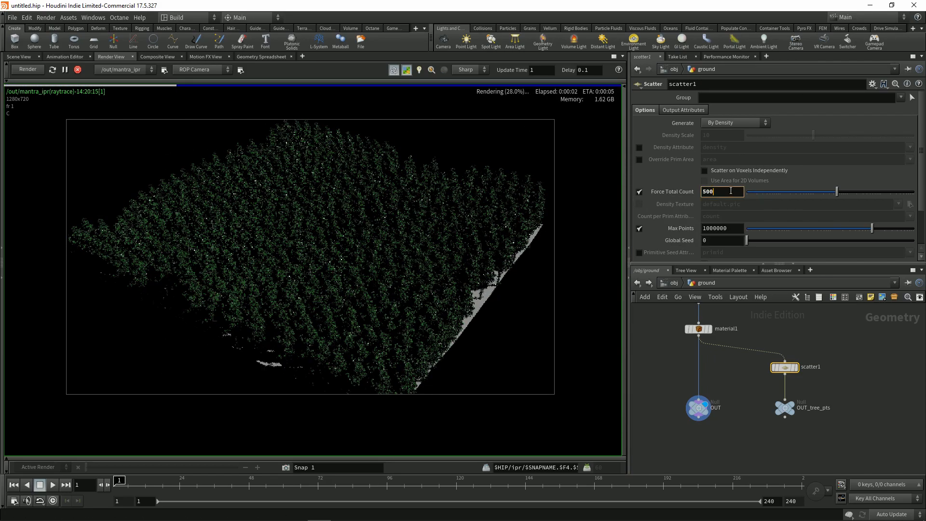
mouse_move(684, 151)
text(50)
key(Return)
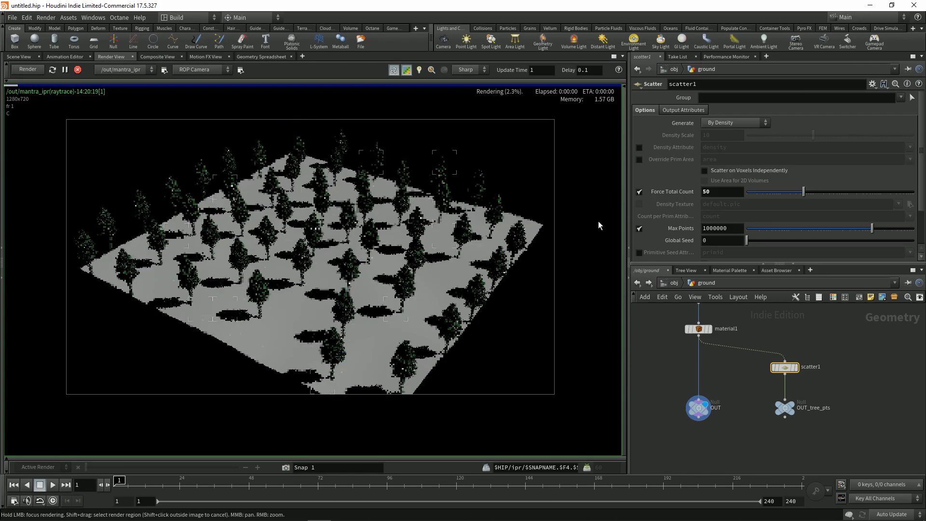
middle_drag(415, 289, 407, 296)
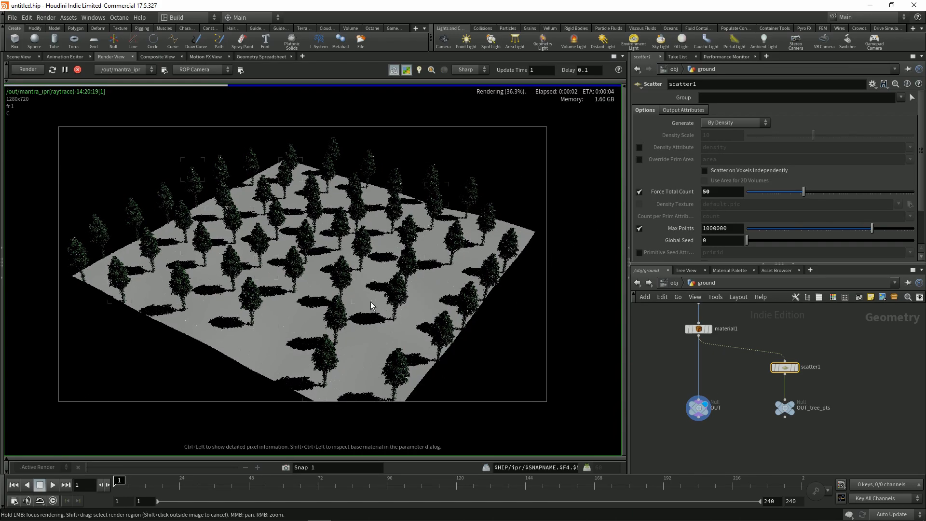
click(77, 70)
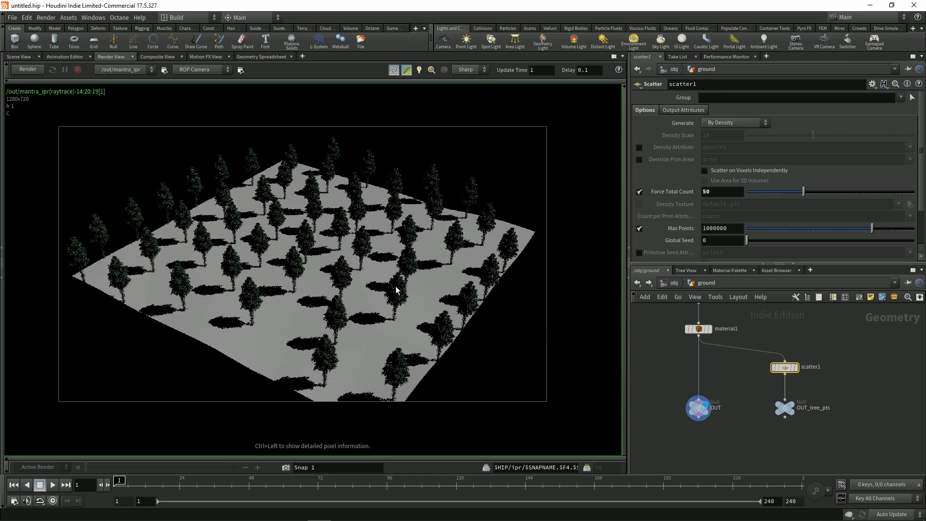
middle_drag(398, 285, 395, 284)
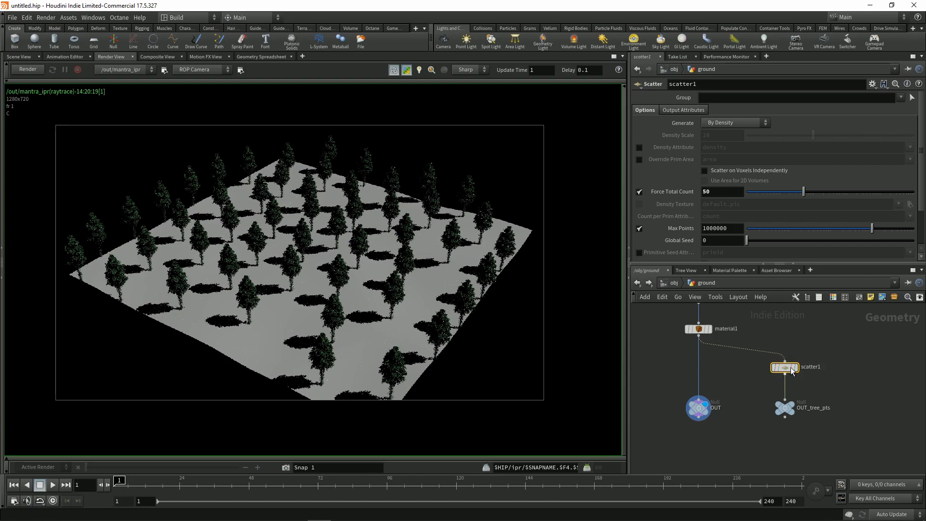
Bring in the Firefox window with Houdini's "Copying and instancing point attributes" page, examine the Attributes table, and move the window away
middle_drag(744, 383, 737, 378)
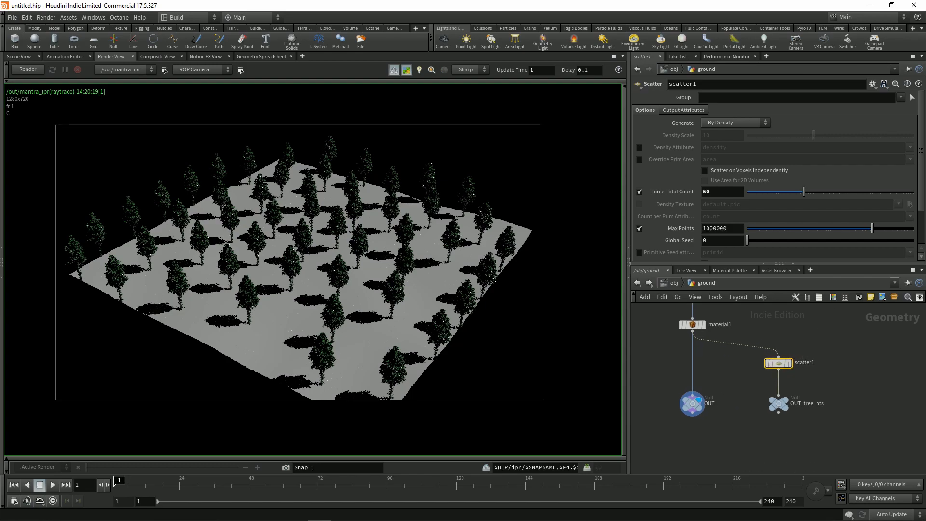
drag(925, 48, 442, 30)
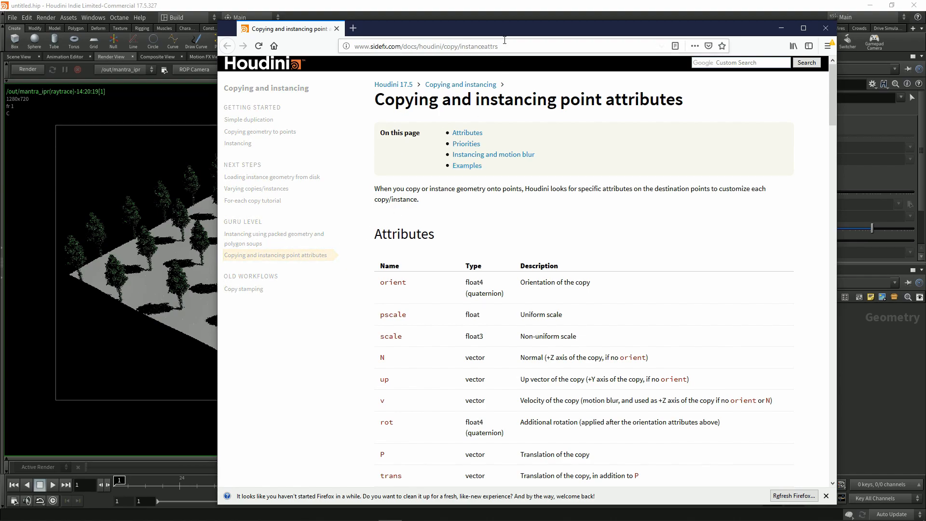
mouse_move(504, 31)
mouse_down()
mouse_move(490, 21)
mouse_move(491, 36)
mouse_up()
click(562, 213)
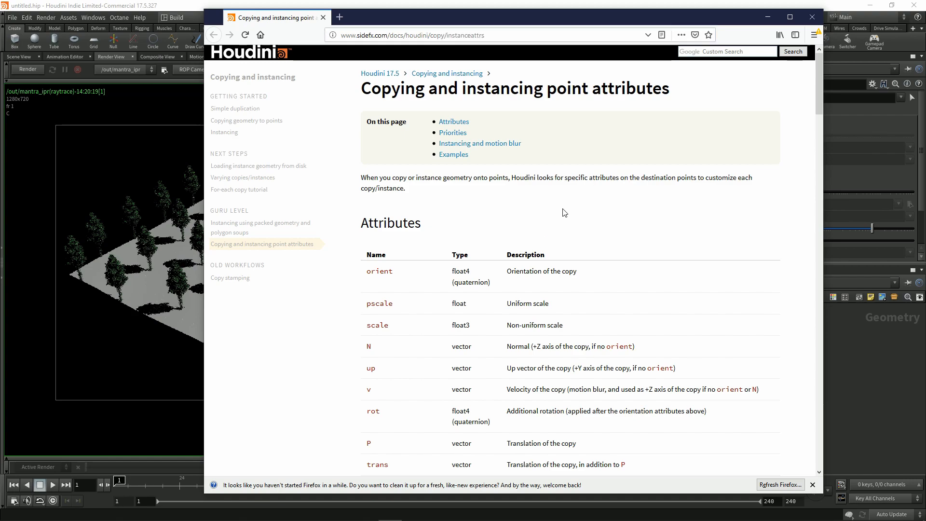
mouse_move(652, 216)
middle_down()
mouse_move(648, 226)
mouse_move(648, 218)
middle_up()
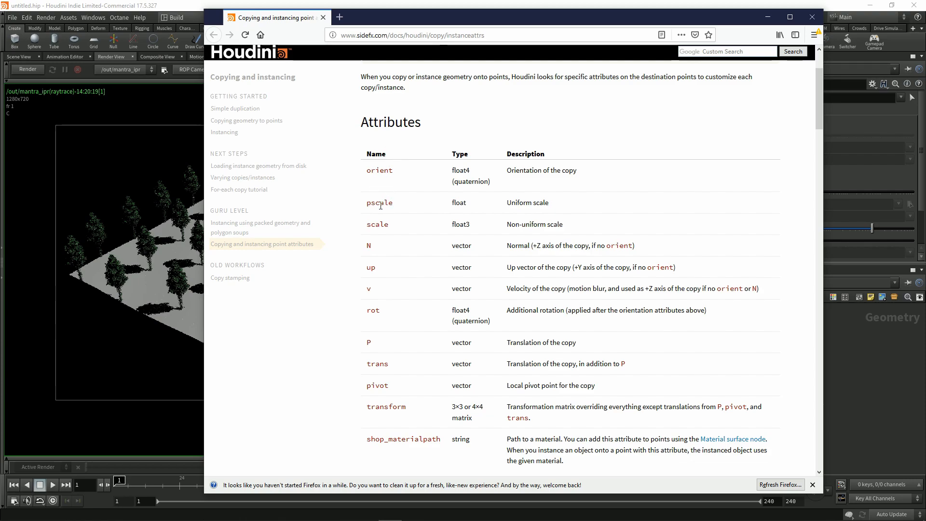
middle_drag(410, 292, 422, 314)
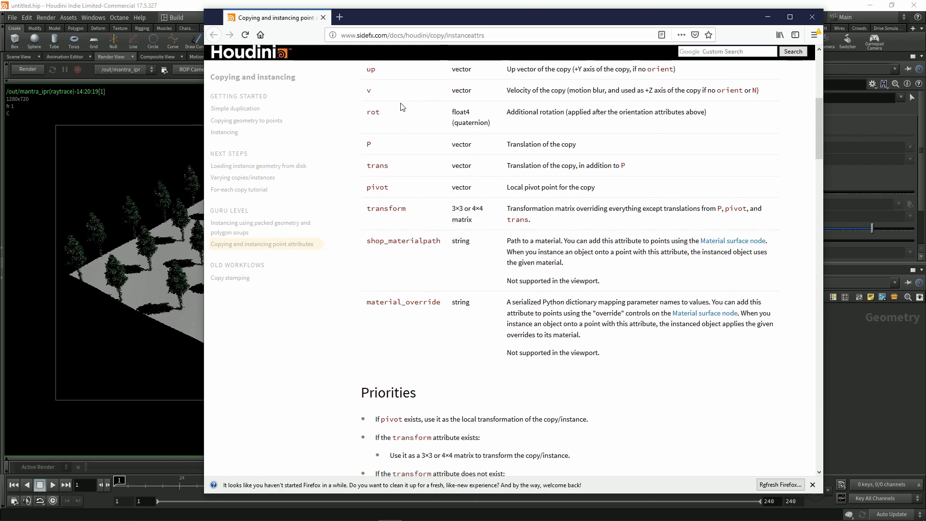
scroll(605, 348, up, 5)
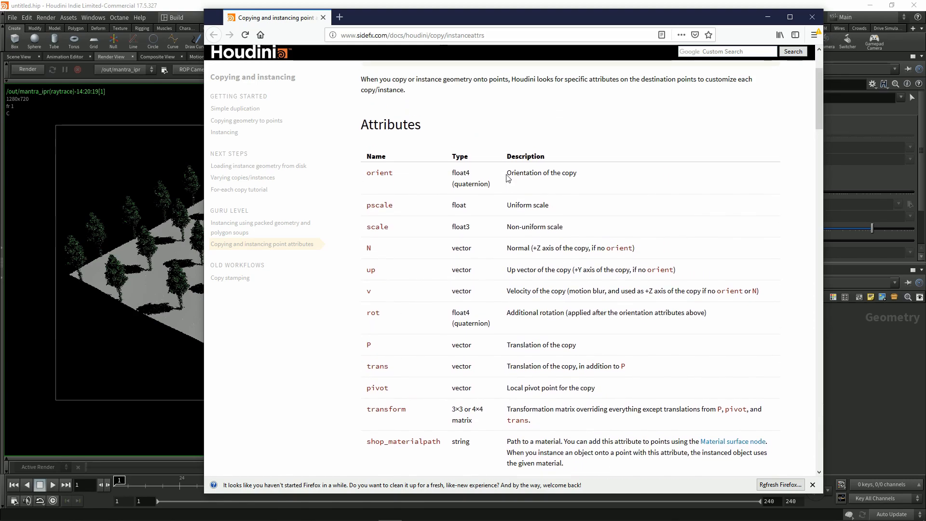
drag(691, 24, 925, 59)
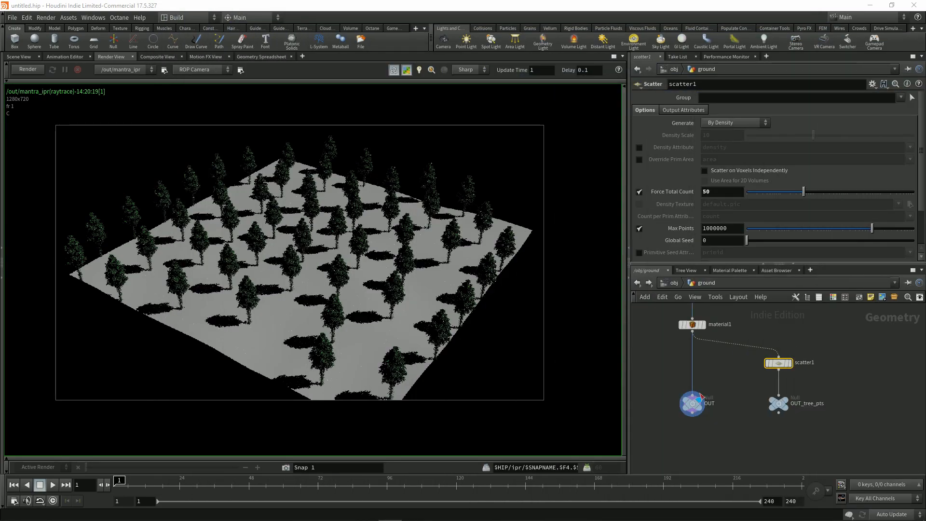
Search the node list for "crea" and choose Attribute Create for the ground network
key(Tab)
text(psc)
key(BackSpace)
key(BackSpace)
key(BackSpace)
text(c)
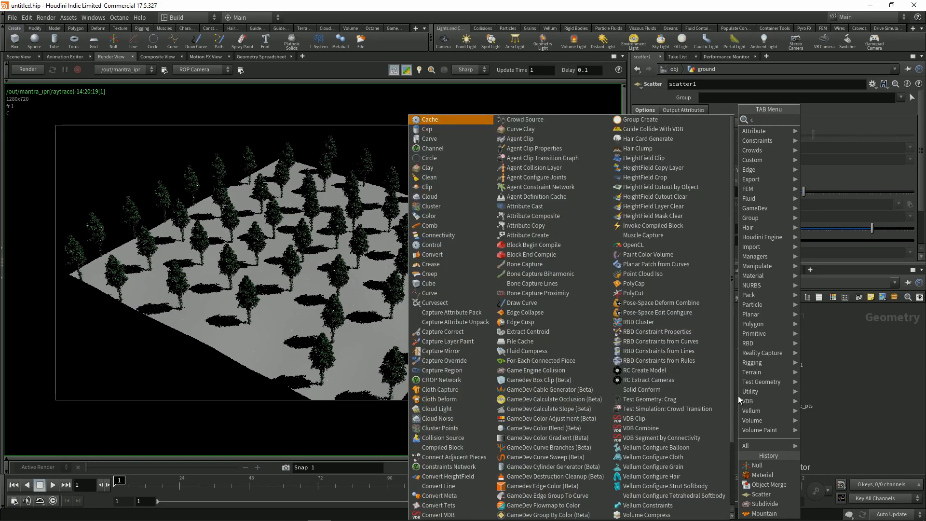
text(rea)
key(Down)
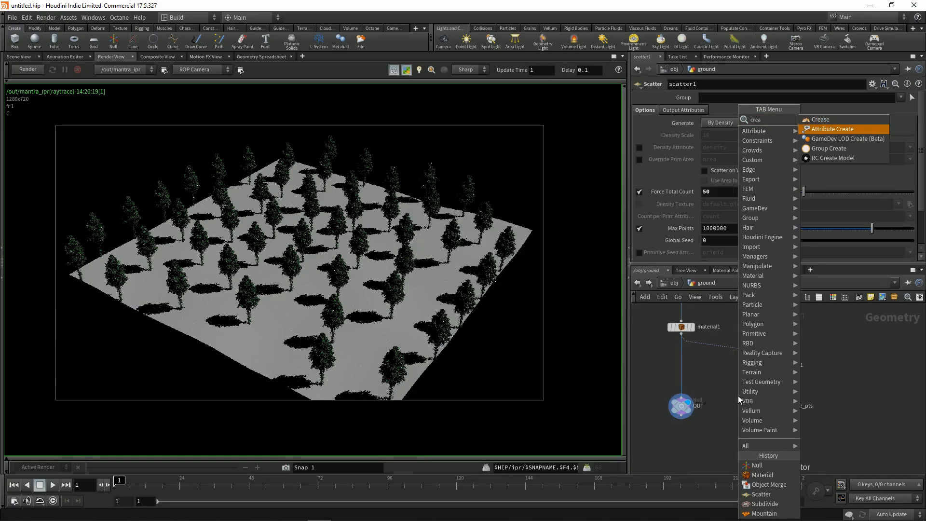
Insert an Attribute Create node between scatter1 and OUT_tree_pts and name its attribute pscale
key(Return)
click(736, 397)
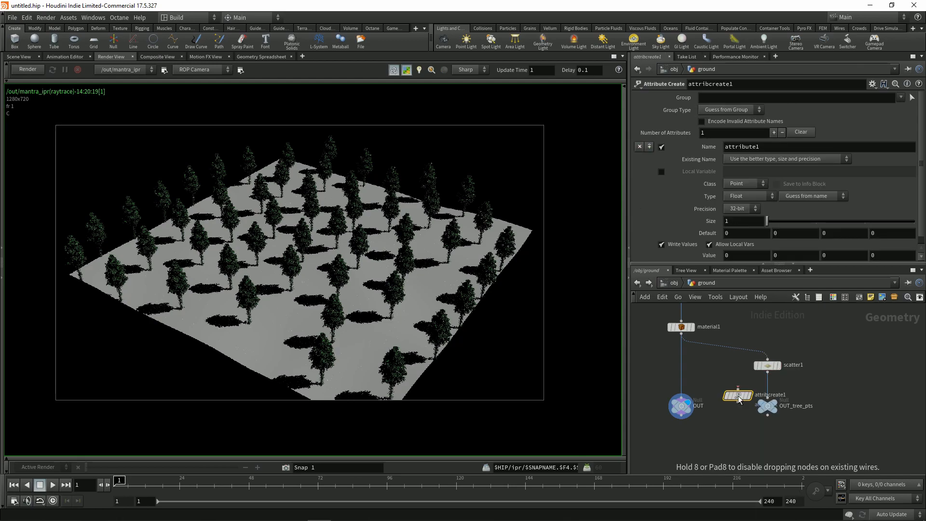
drag(735, 398, 764, 395)
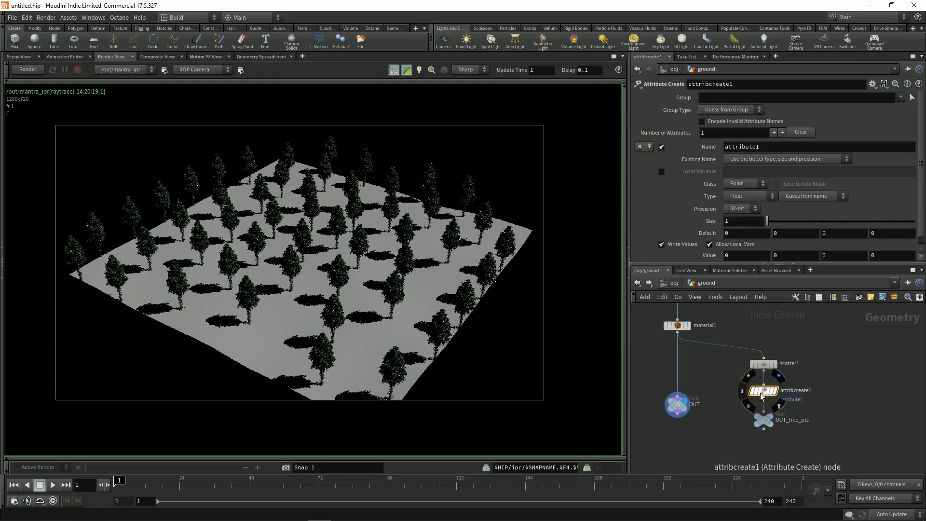
drag(772, 148, 630, 156)
text(pscale)
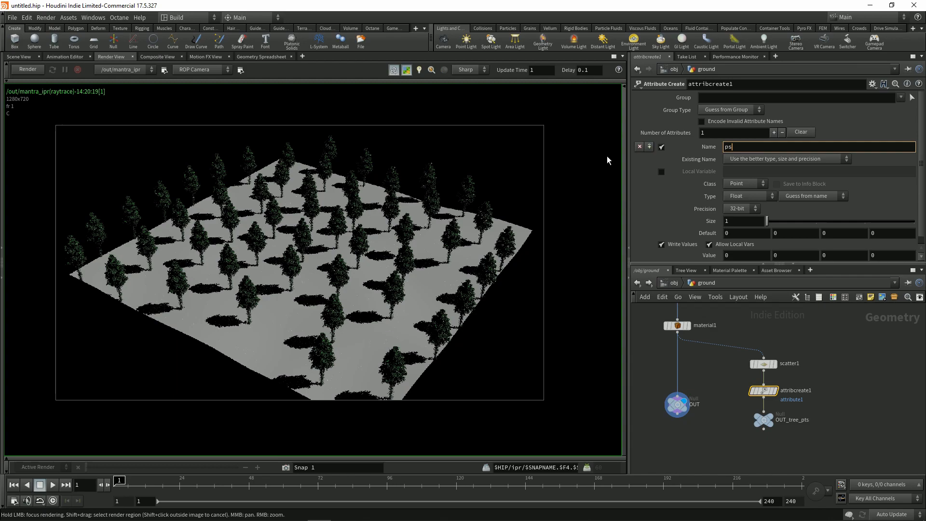
key(Return)
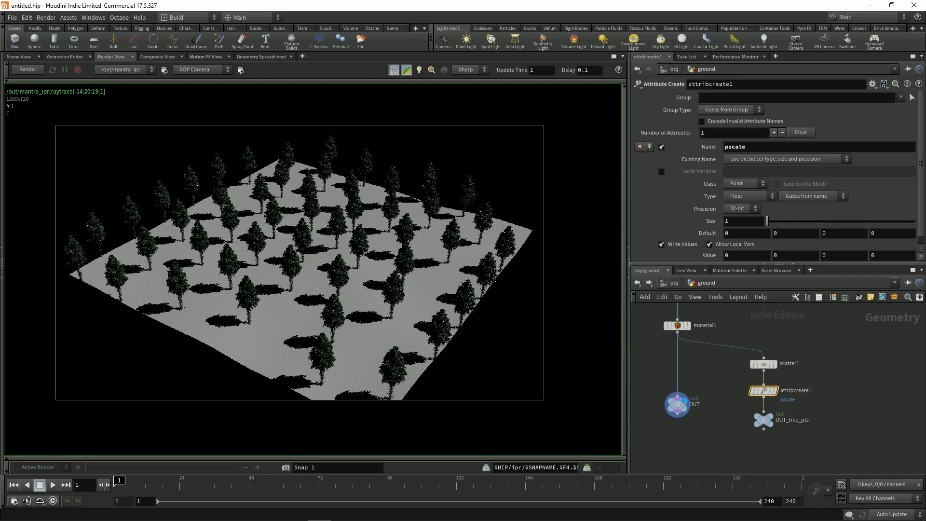
Look up the type of the pscale attribute in the SideFX instancing attributes documentation in the browser
drag(925, 72, 507, 92)
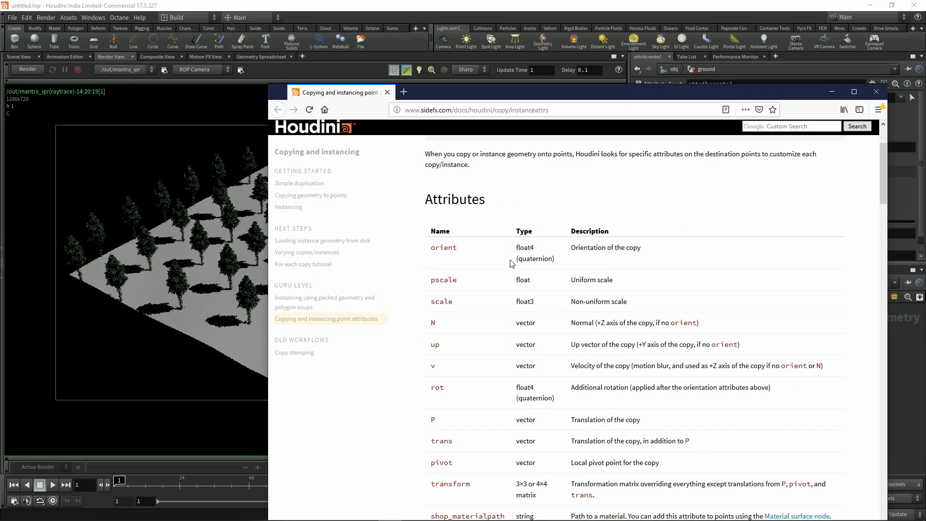
double_click(520, 280)
drag(609, 93, 925, 95)
Enlarge the parameter area of the Attribute Create node and set the first pscale value to 0.5
middle_drag(822, 375, 809, 375)
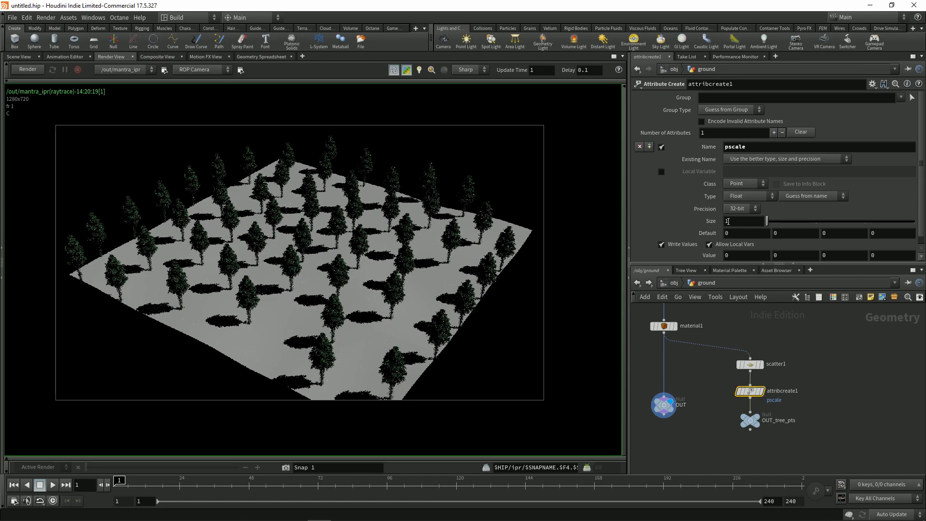
drag(837, 267, 837, 305)
drag(752, 256, 667, 259)
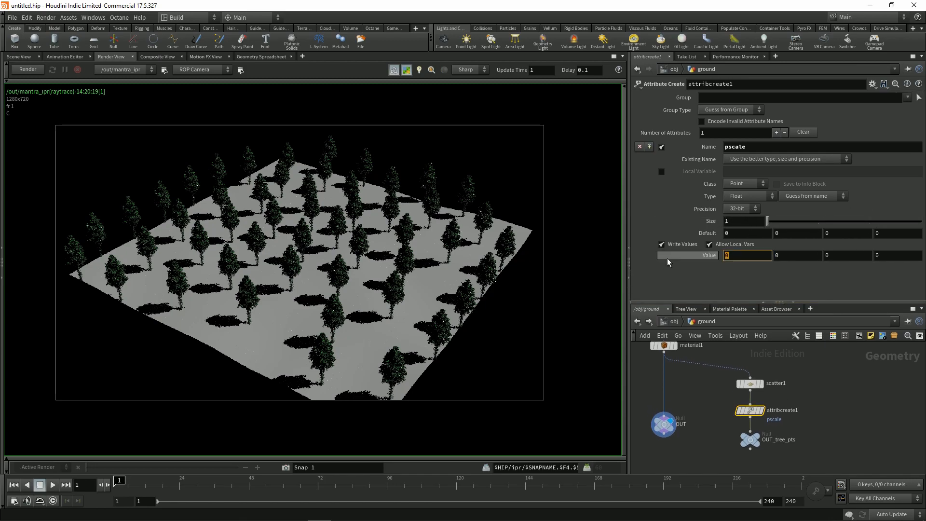
text(0.5)
key(Return)
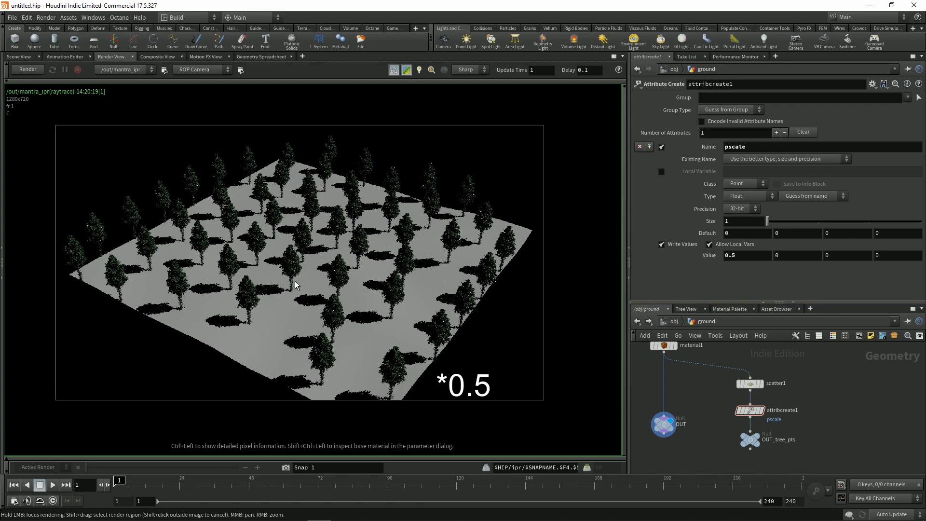
Render the scene through mantra_ipr to examine the size of the scattered trees, and stop the render
click(31, 71)
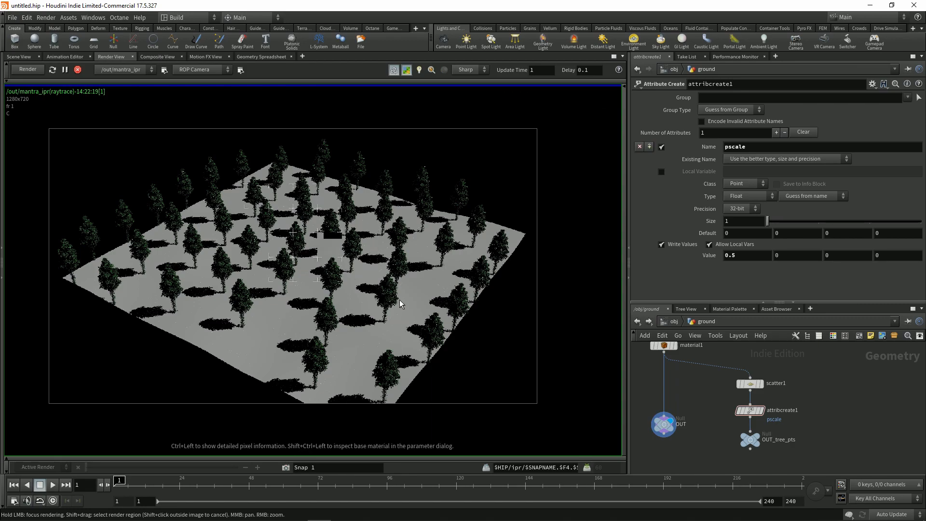
middle_drag(381, 296, 378, 283)
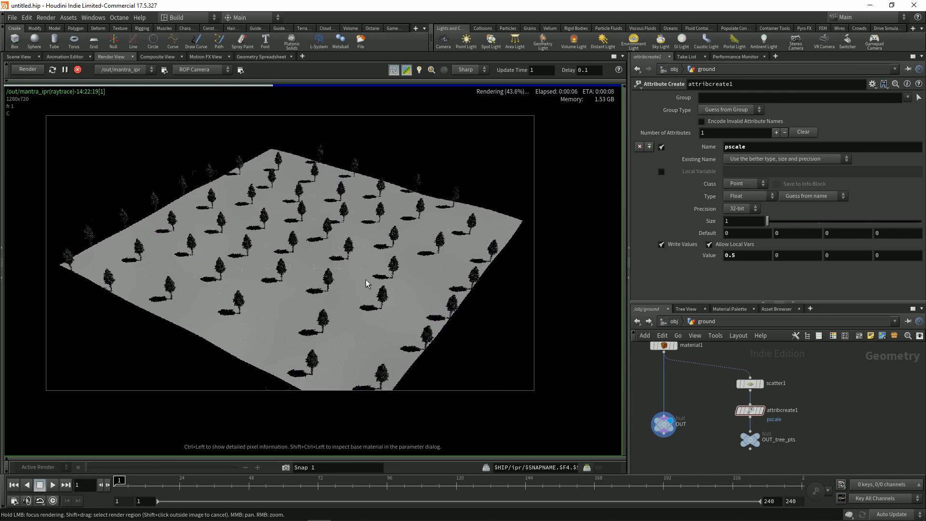
click(78, 70)
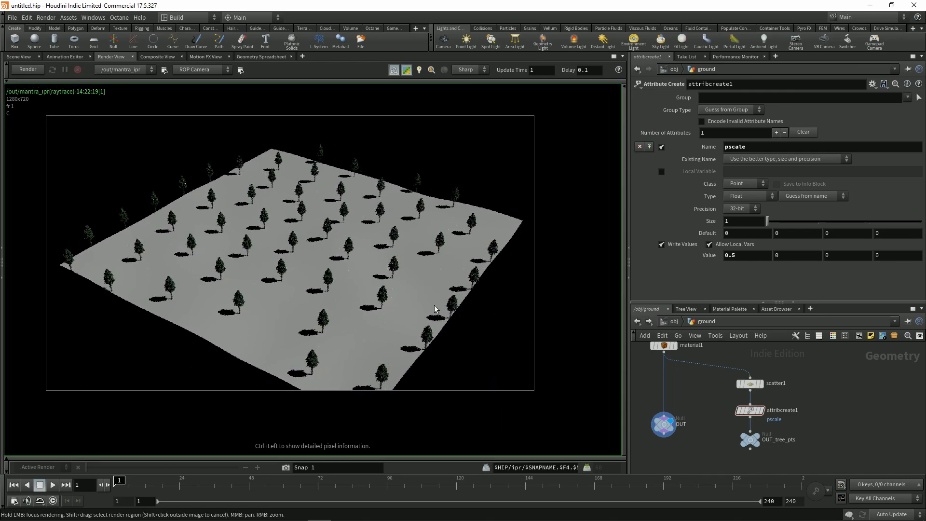
middle_drag(360, 288, 357, 278)
Replace the Attribute Create node with an Attribute Randomize node between scatter1 and OUT_tree_pts
middle_drag(713, 404, 716, 399)
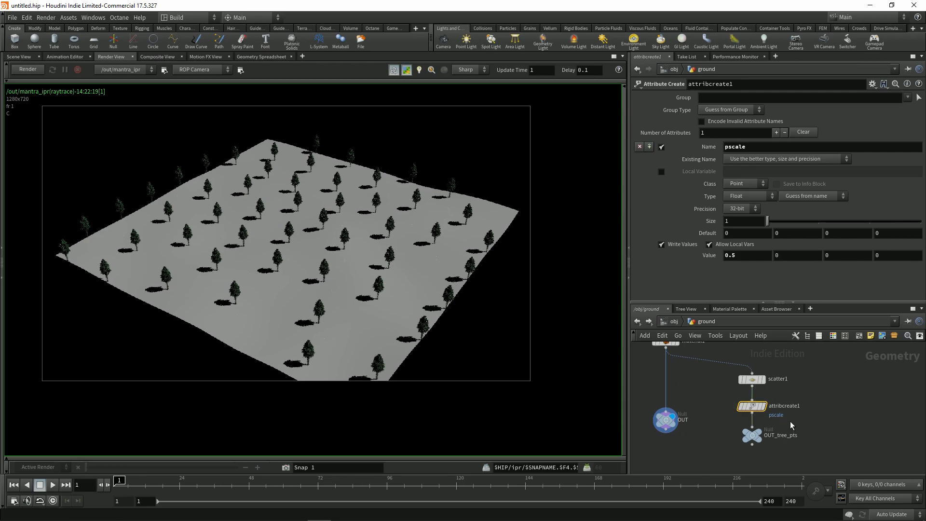
key(Delete)
key(Tab)
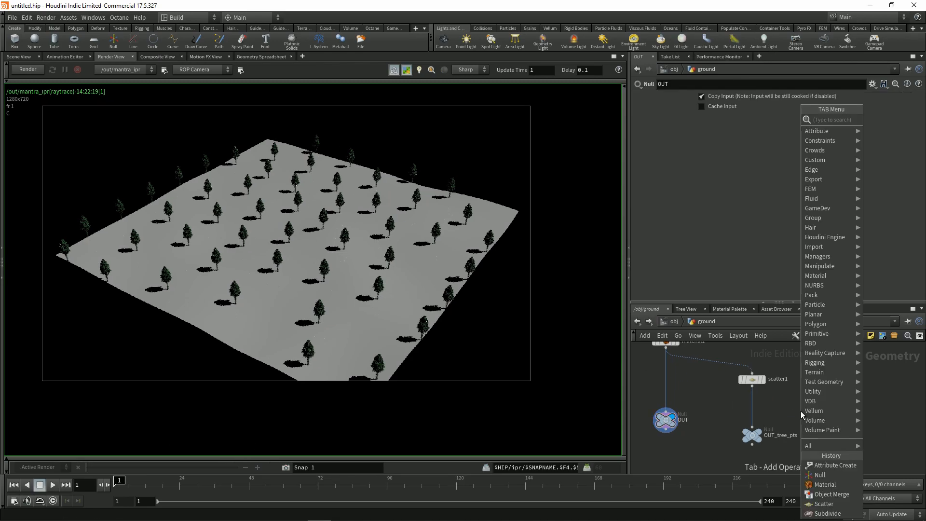
text(rand)
key(Return)
click(801, 411)
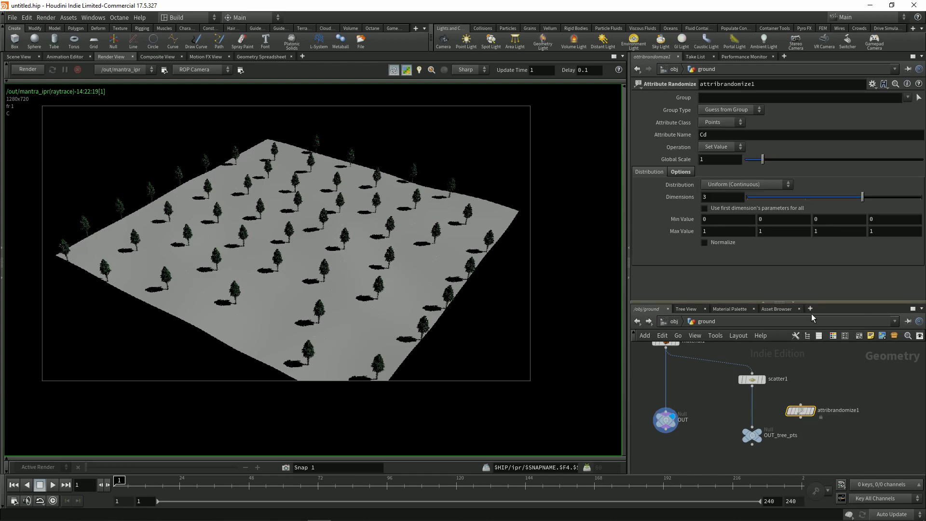
drag(801, 412, 754, 411)
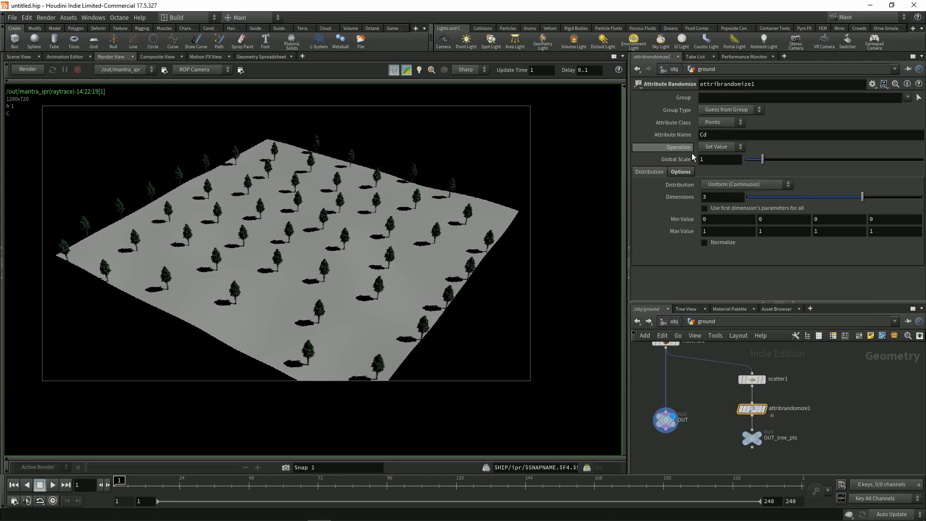
Make the Attribute Randomize node randomize pscale with 1 dimension and a minimum value of 0.1
double_click(709, 135)
text(psca)
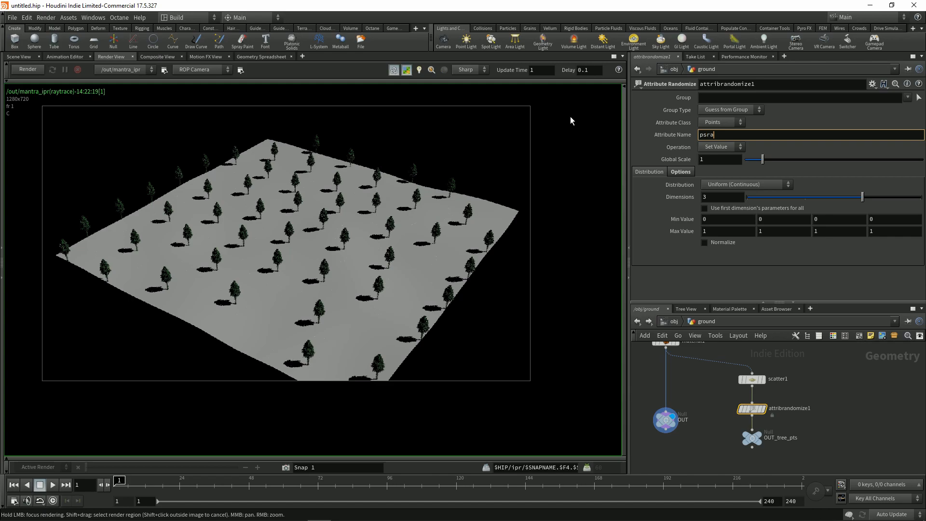
text(le)
key(Return)
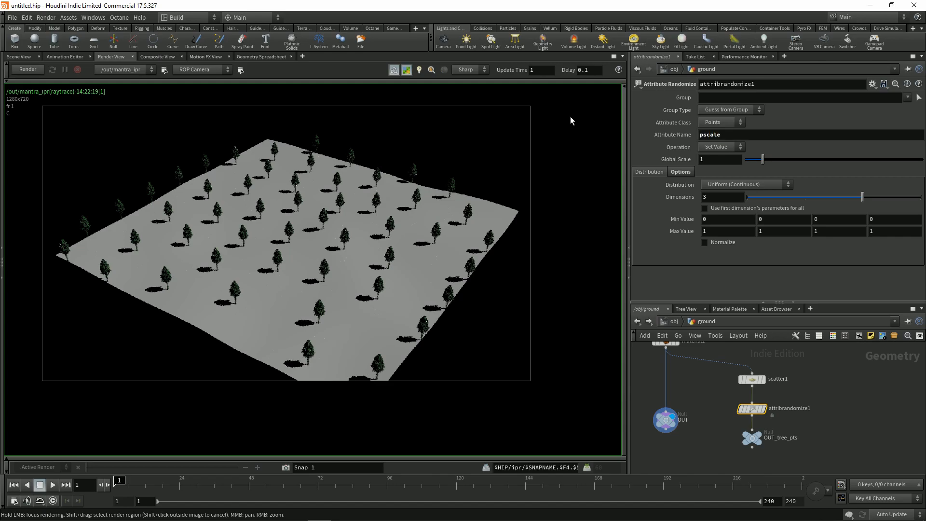
click(749, 199)
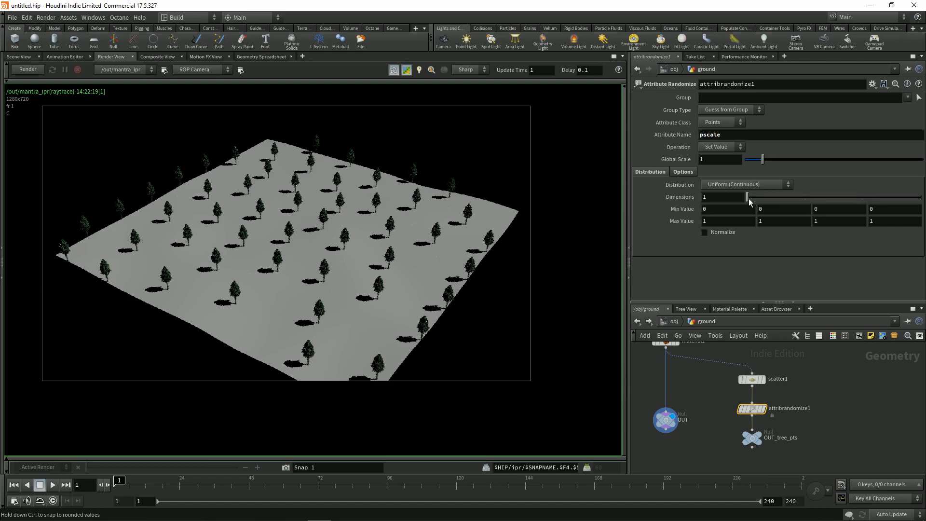
click(713, 210)
text(0.1)
key(Return)
Set the Force Total Count of the scatter1 node to 100
click(752, 437)
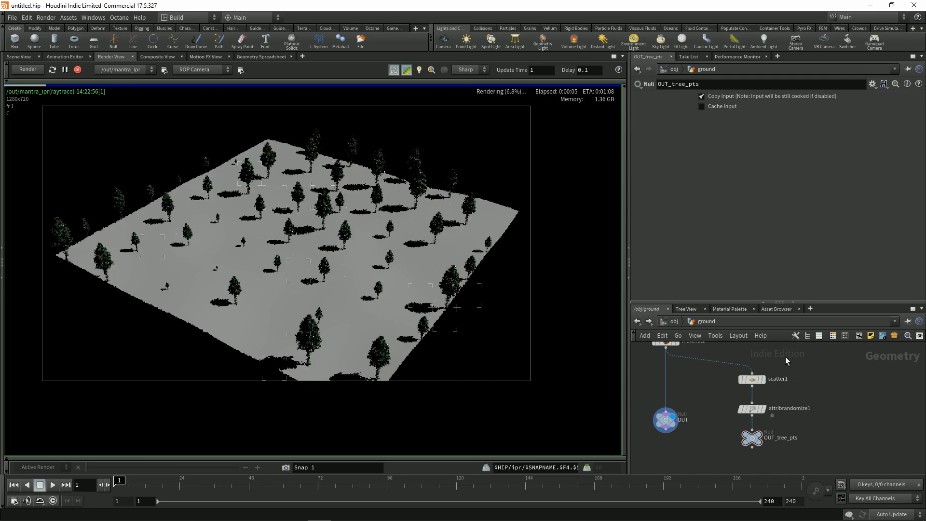
click(751, 380)
drag(715, 193, 663, 197)
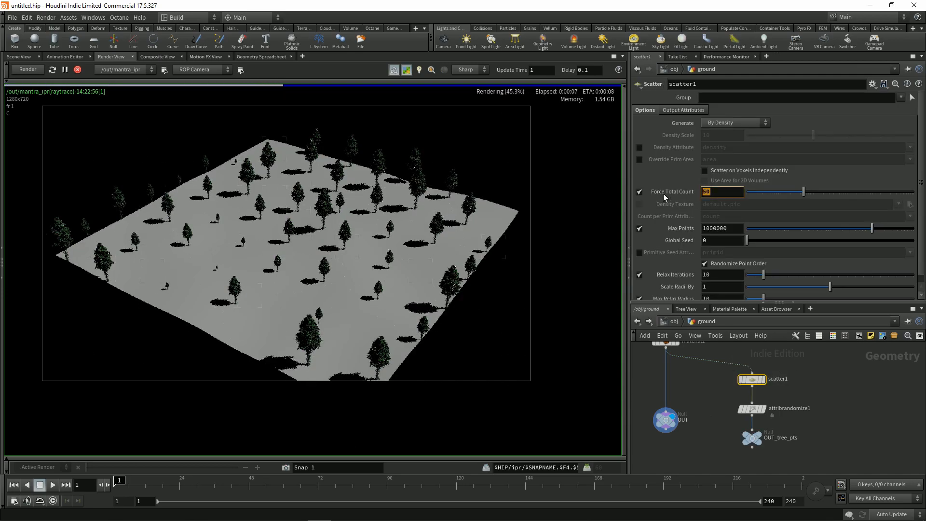
text(100)
key(Return)
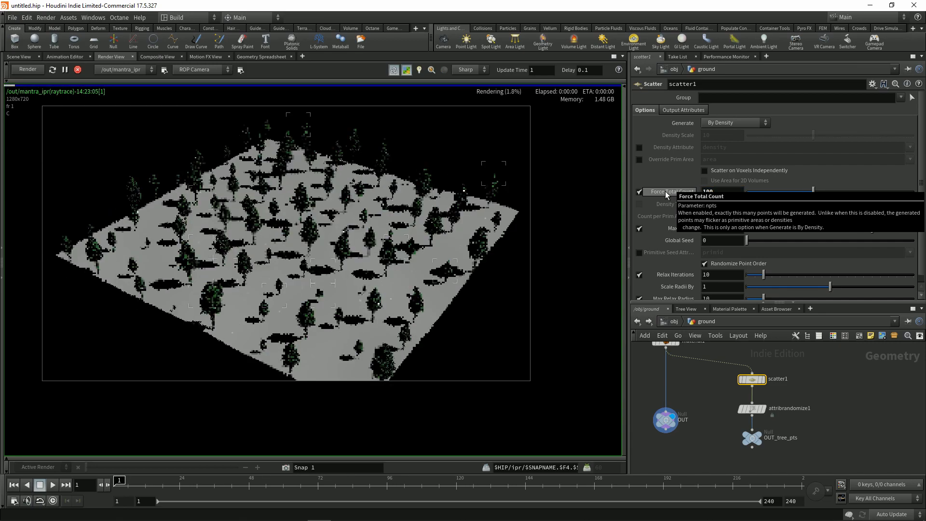
Examine the size variation of the trees up close in the running render, and stop the render
scroll(376, 284, up, 2)
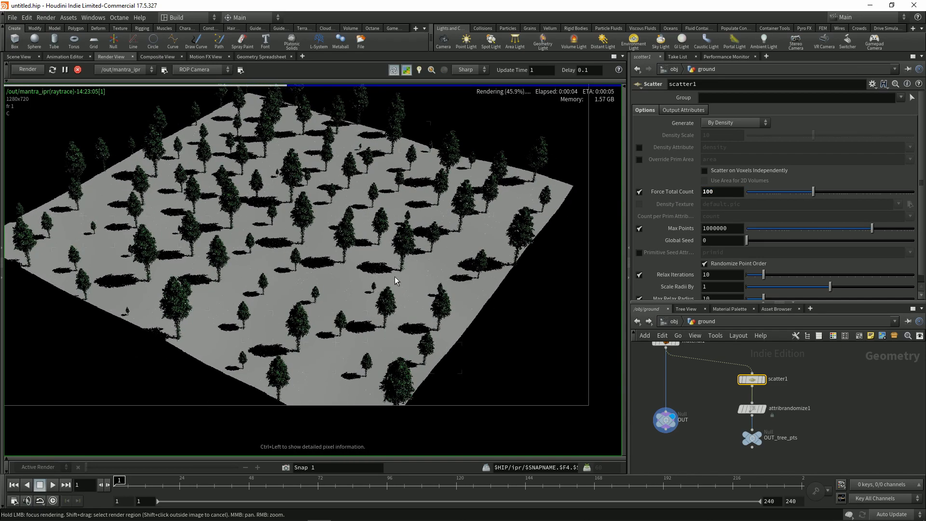
middle_drag(369, 266, 372, 274)
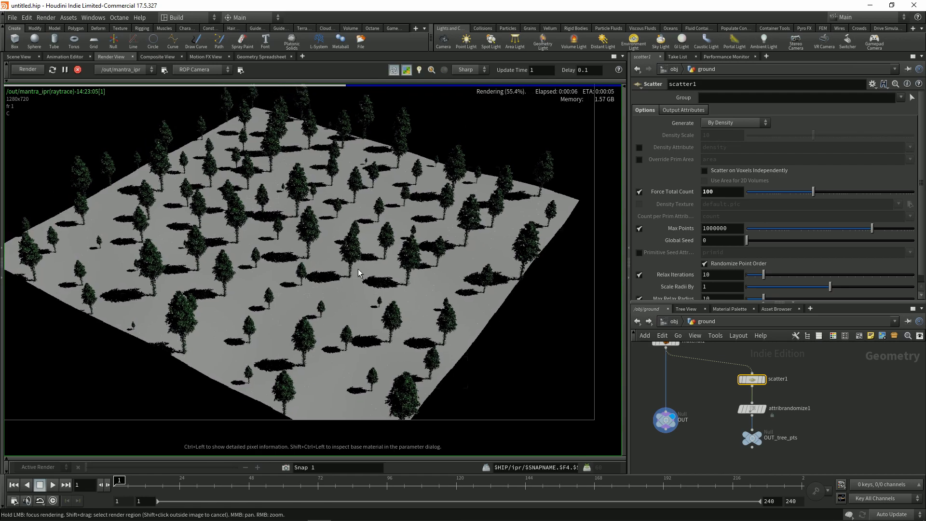
scroll(358, 268, down, 2)
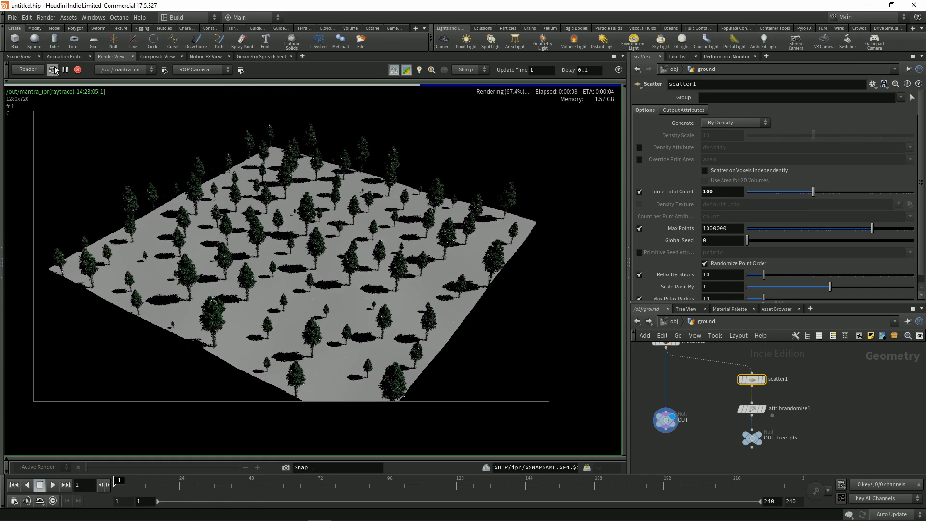
click(77, 70)
Duplicate the Attribute Randomize node below the original in the chain above OUT_tree_pts, and bypass the original
middle_drag(791, 416, 796, 353)
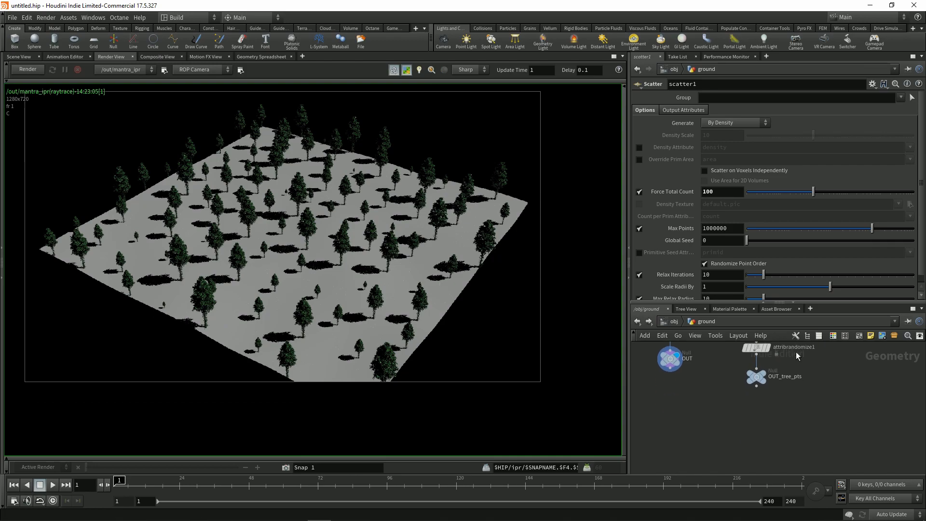
drag(757, 377, 757, 433)
middle_drag(734, 380, 737, 398)
alt+drag(758, 368, 758, 413)
click(760, 367)
middle_drag(809, 396, 802, 406)
click(743, 375)
mouse_move(737, 400)
middle_down()
mouse_move(760, 403)
mouse_move(719, 396)
middle_up()
click(777, 424)
Change the duplicated Attribute Randomize node's attribute name to scale and its dimensions to 3
click(703, 135)
key(BackSpace)
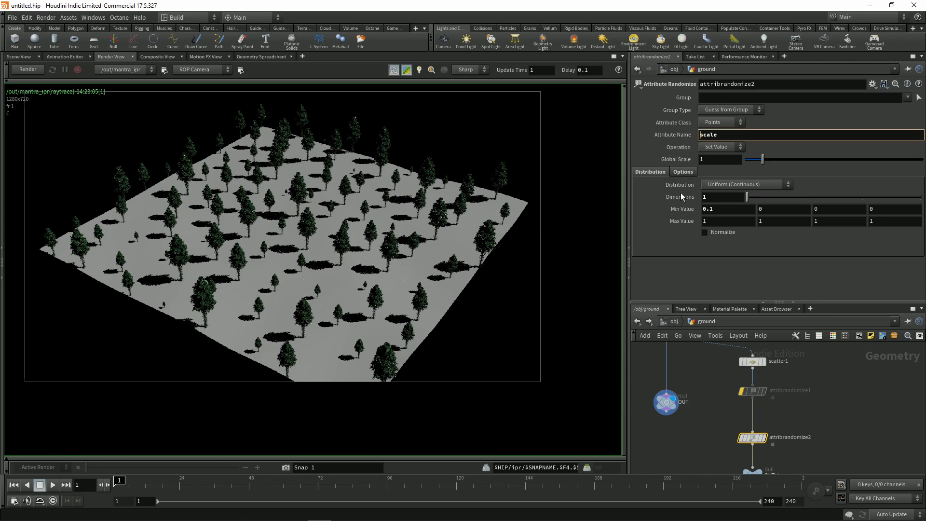
click(739, 250)
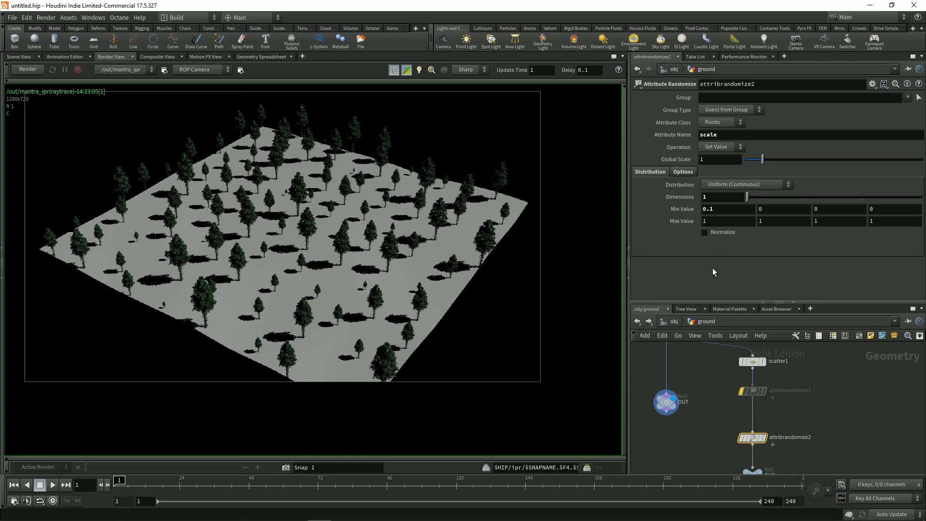
drag(769, 199, 863, 197)
Check the type and description of the scale attribute in the SideFX documentation in the browser
drag(925, 128, 510, 102)
drag(598, 304, 578, 306)
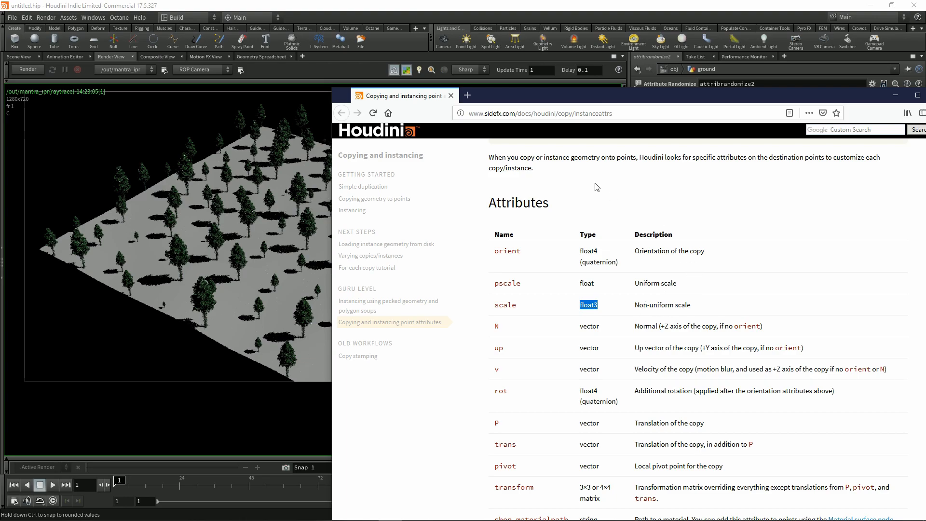
drag(587, 105, 516, 90)
drag(562, 293, 690, 294)
drag(508, 86, 925, 85)
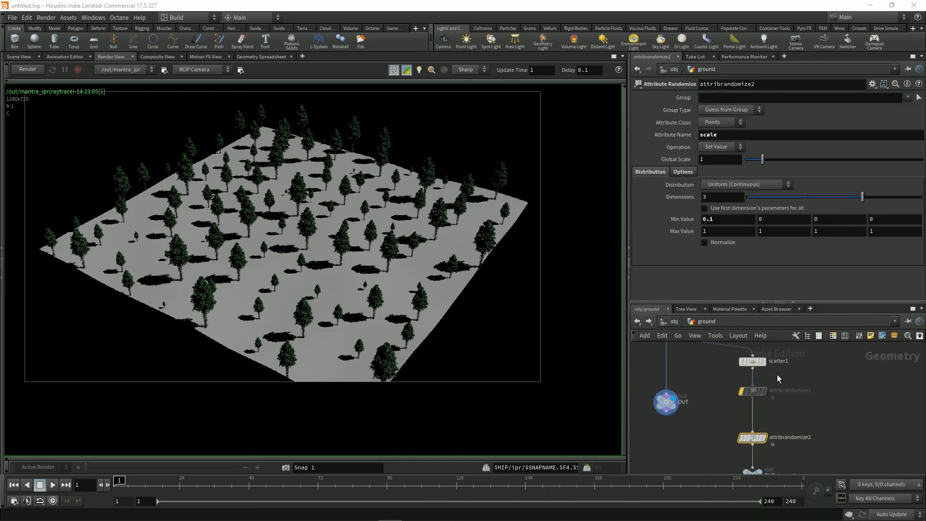
Set the minimum scale values to 1, 0.1 and 1, and display the point attributes in the geometry spreadsheet
middle_drag(381, 274, 374, 270)
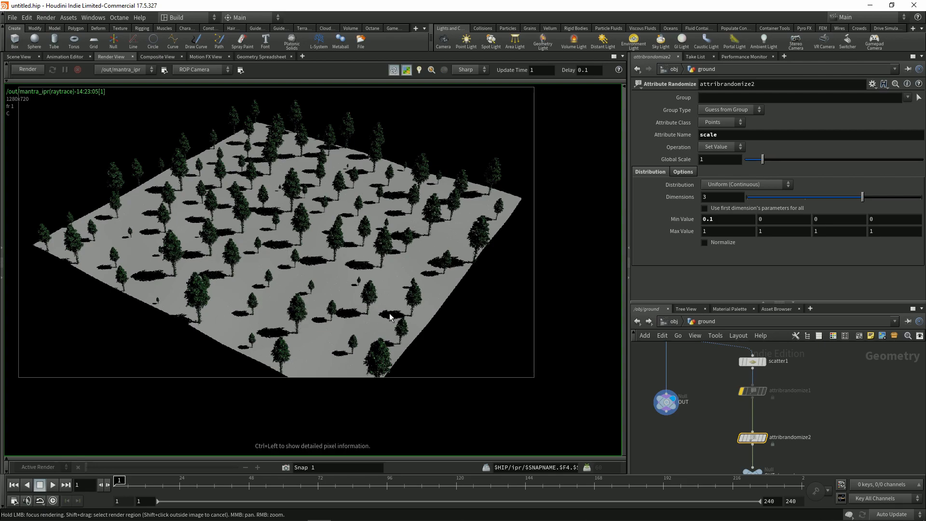
middle_drag(390, 313, 388, 319)
middle_drag(729, 439, 725, 404)
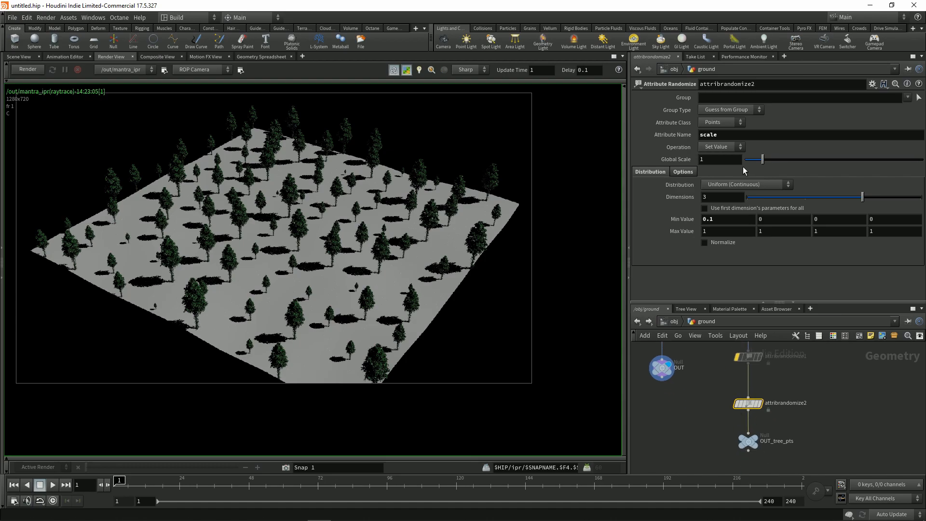
click(724, 221)
text(0)
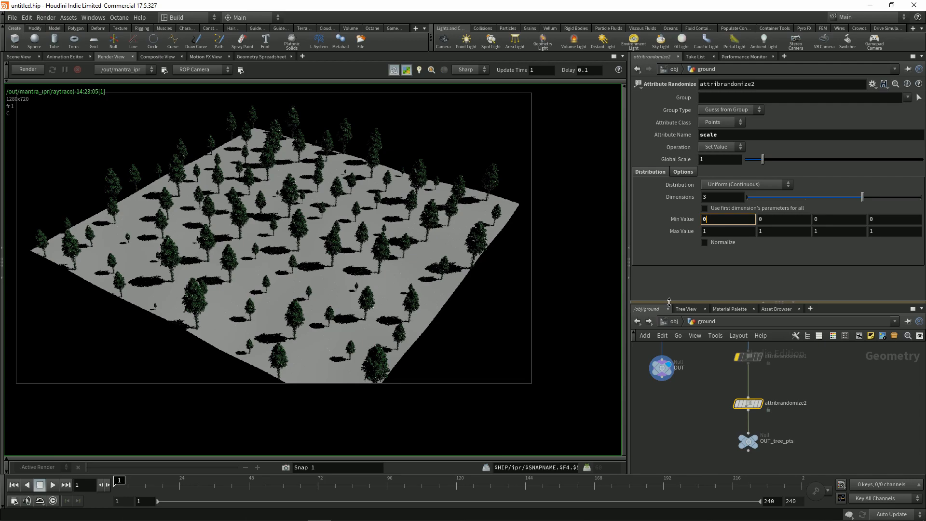
key(Tab)
text(0.)
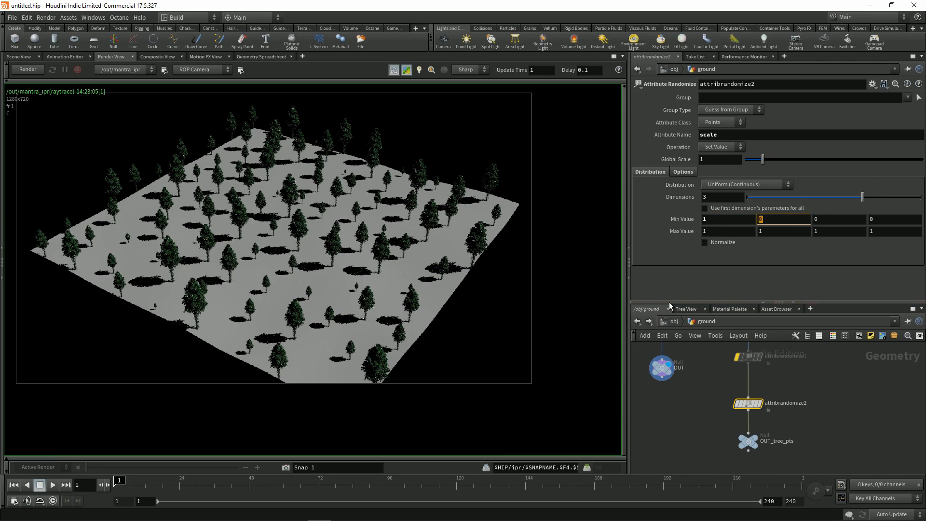
text(1)
key(Tab)
text(1)
key(Return)
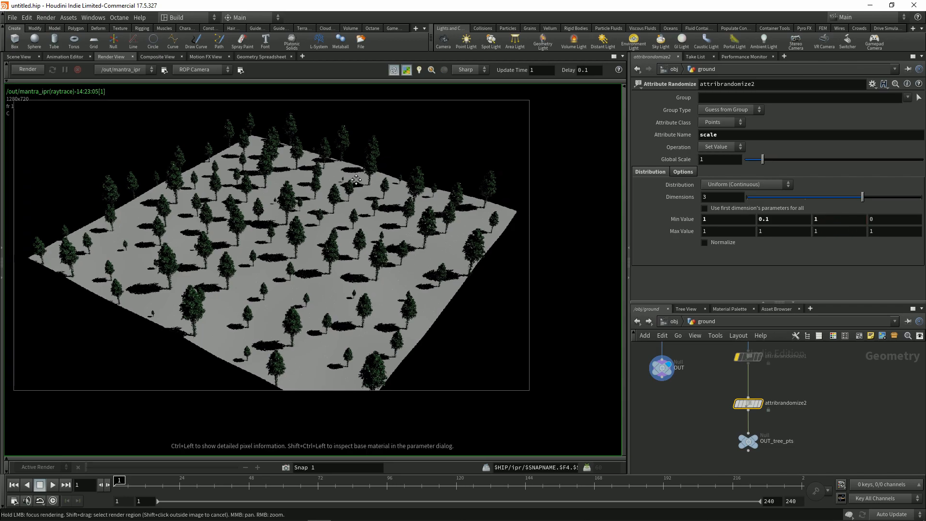
click(261, 57)
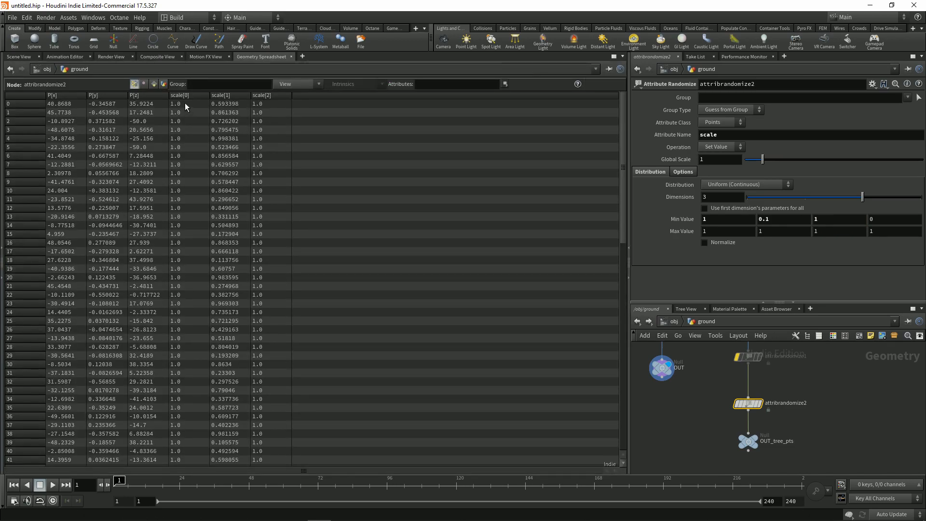
Sort the points by their scale[1] and scale[2] values in the geometry spreadsheet, and examine the trees in the scene view
drag(623, 145, 609, 126)
click(236, 94)
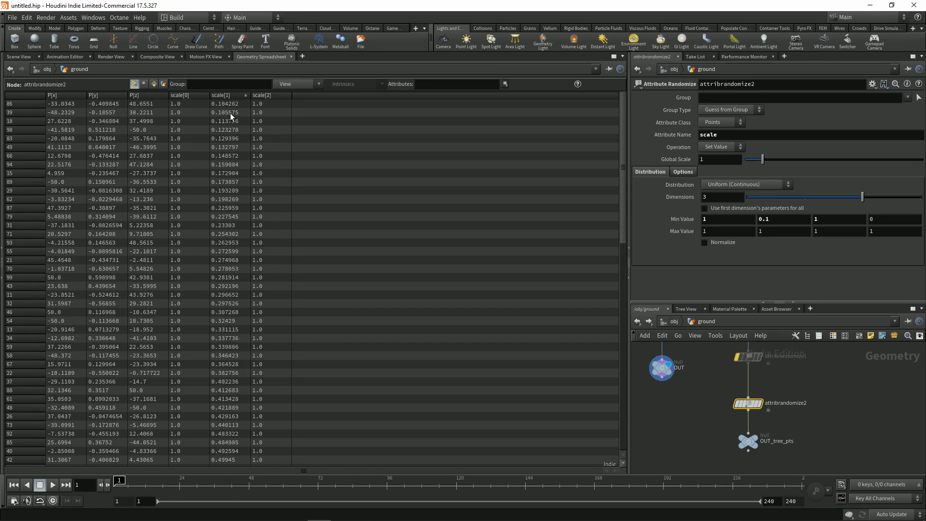
click(269, 95)
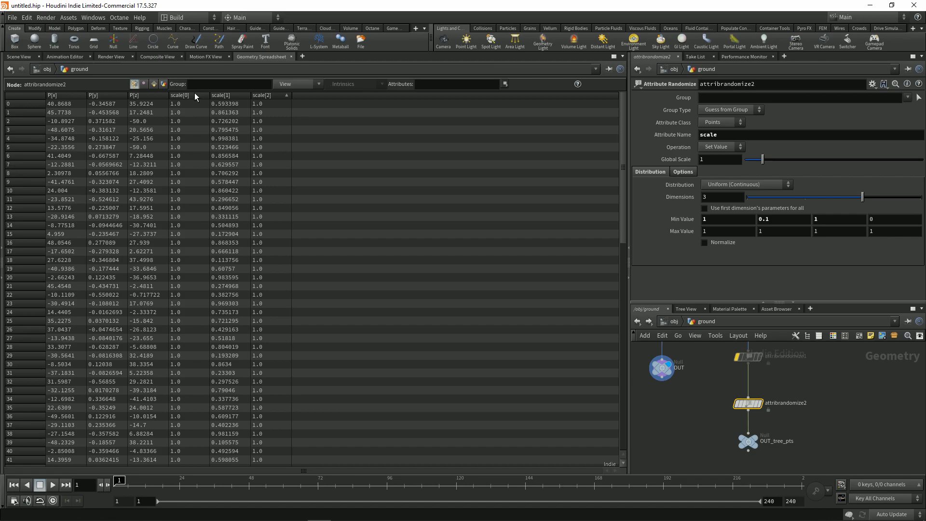
click(19, 56)
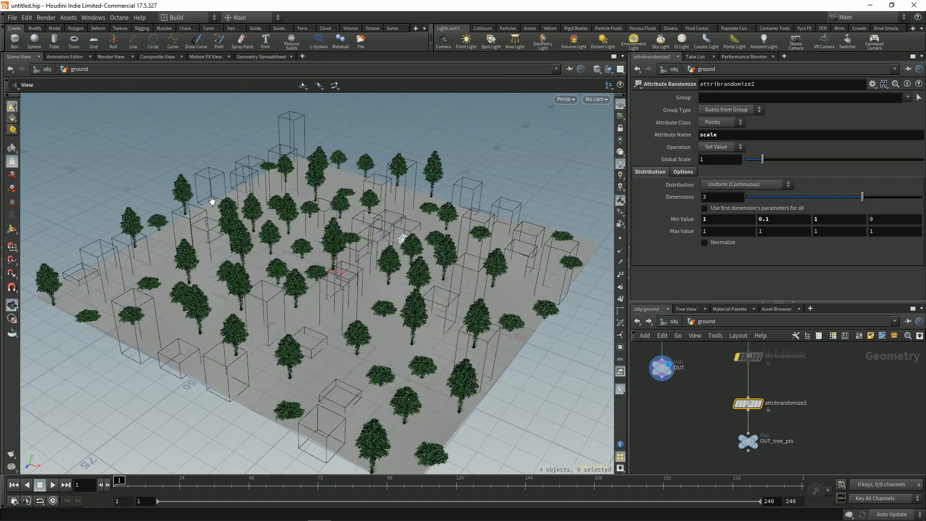
click(622, 274)
drag(386, 274, 531, 289)
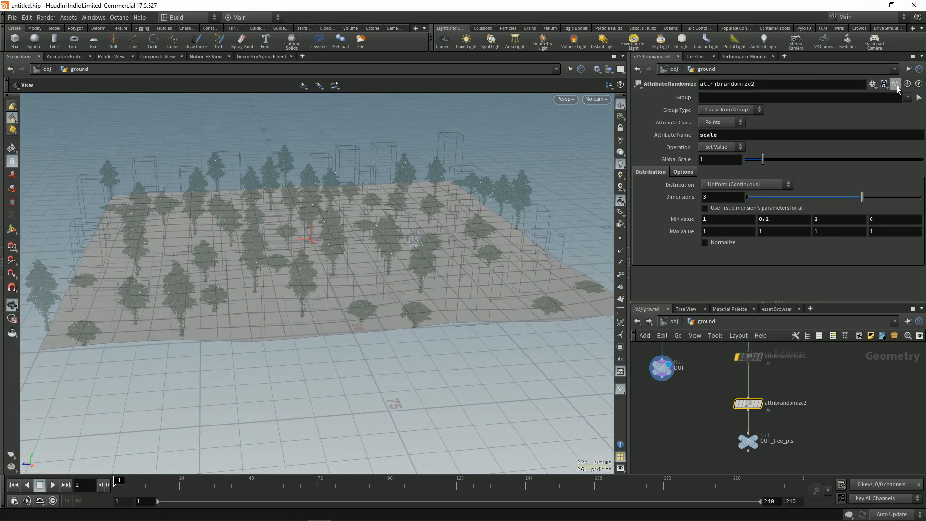
Pin the scale Attribute Randomize node's parameters, go up to the object level, and set the minimum Y scale to 0.52
click(908, 69)
key(u)
click(776, 220)
text(0.52)
key(Return)
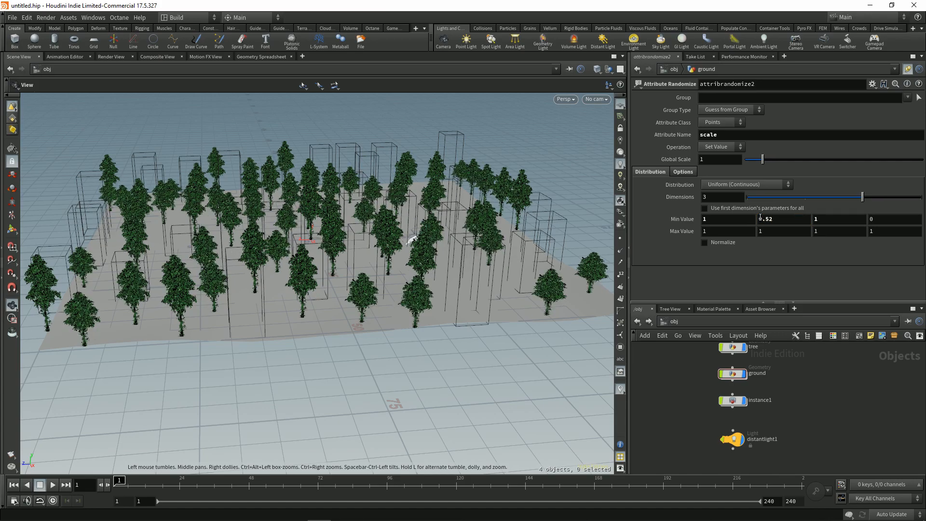
drag(335, 195, 249, 180)
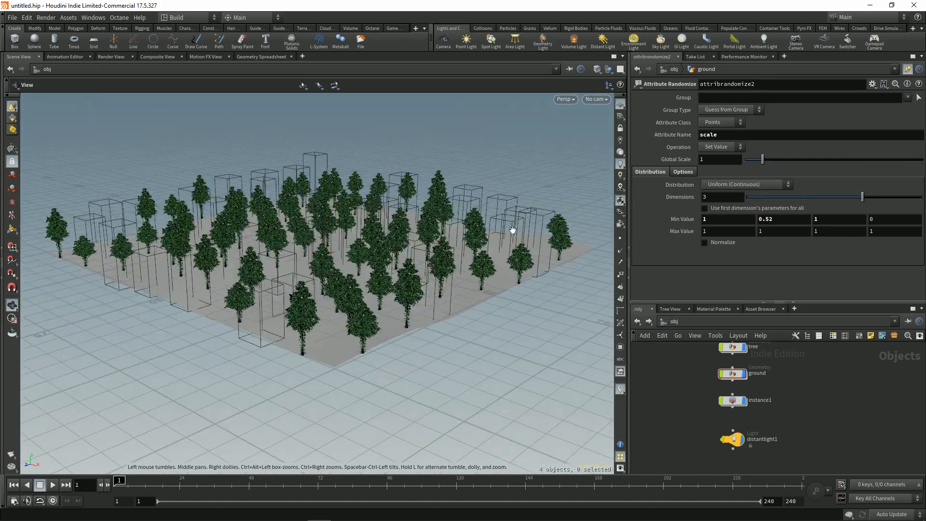
Restore the minimum Y scale to 0.1 and examine the trees
text(1)
key(Return)
drag(410, 280, 320, 227)
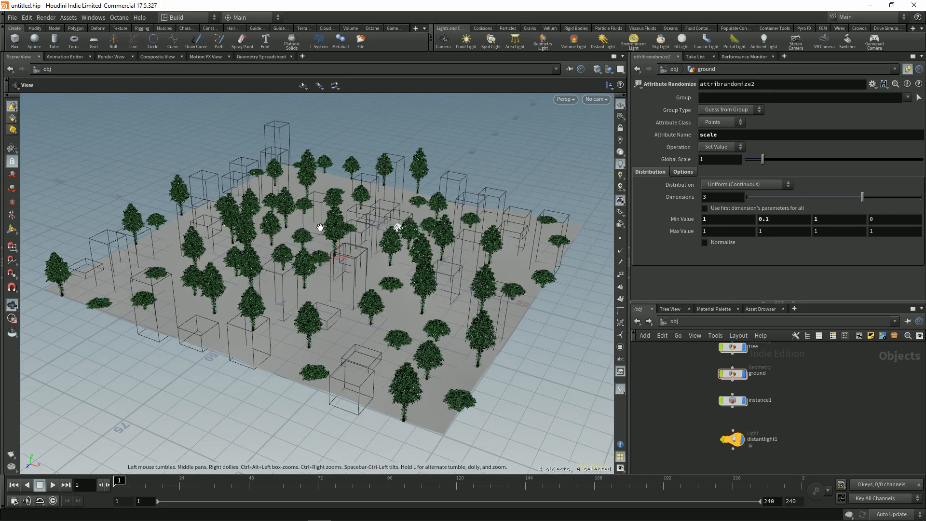
Render the scene with mantra_ipr to check the randomized tree heights, and return to the scene view
click(112, 56)
click(35, 71)
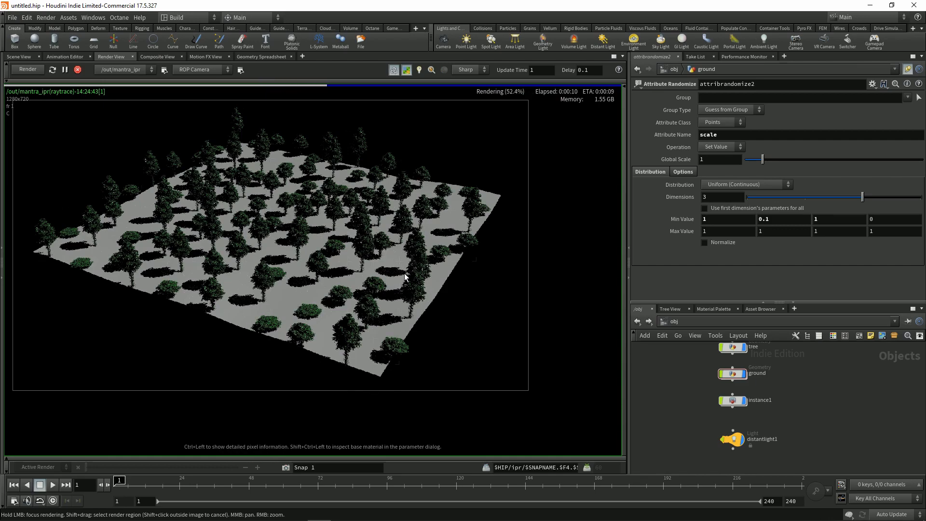
middle_drag(409, 261, 425, 289)
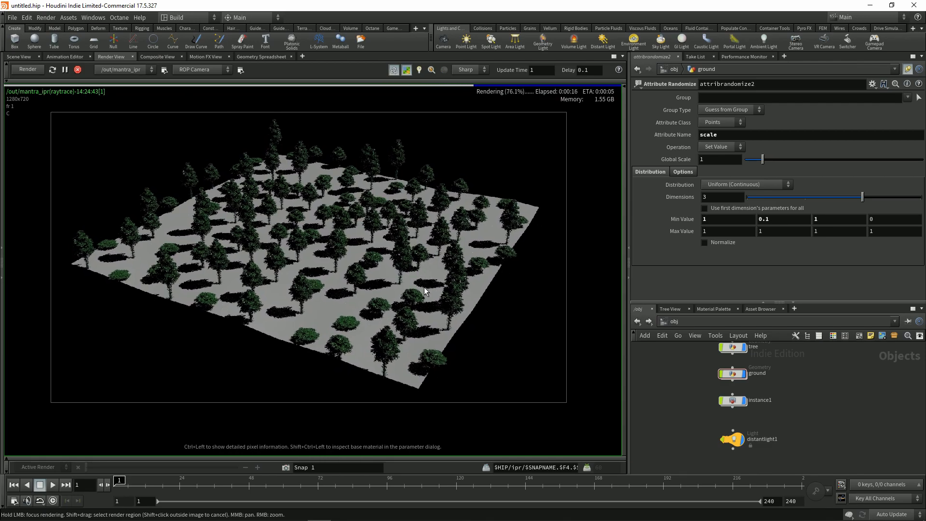
click(22, 68)
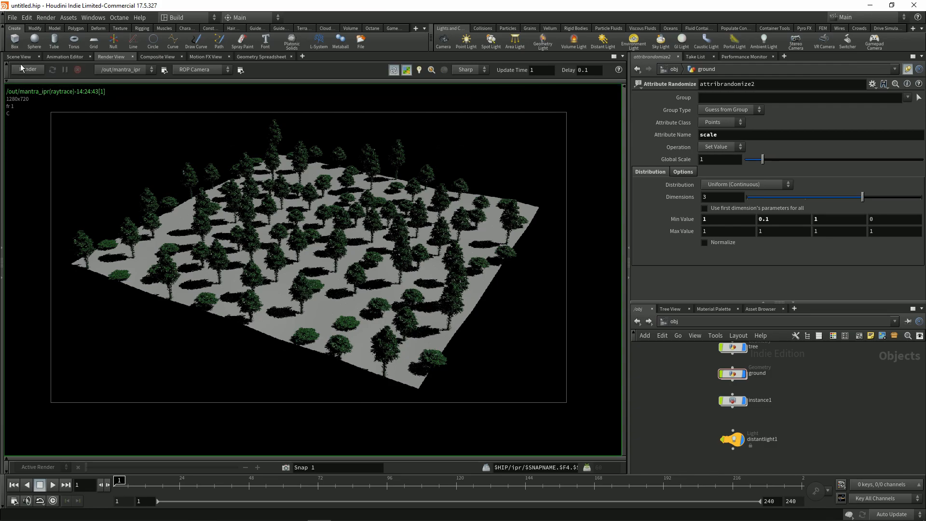
click(23, 56)
scroll(420, 302, up, 3)
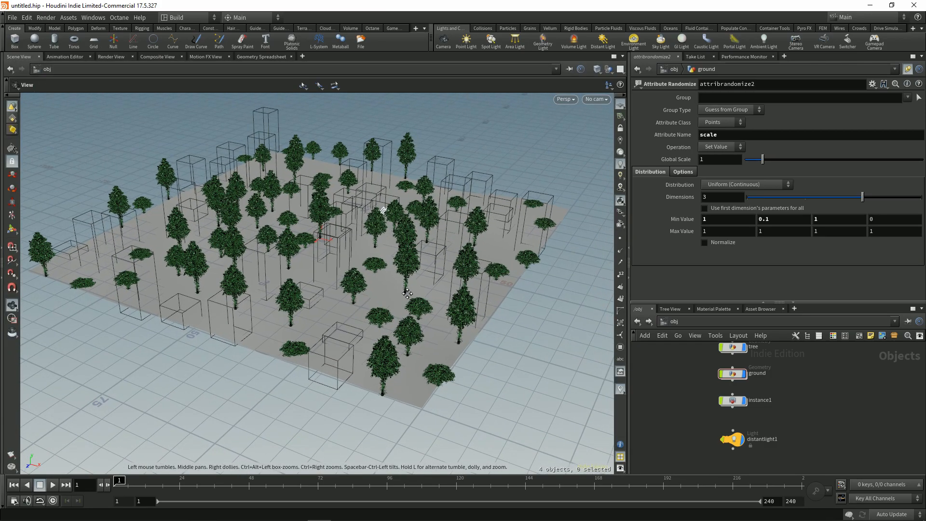
Open the ground object's network and move the active Attribute Randomize node closer to the bypassed one above it
click(733, 374)
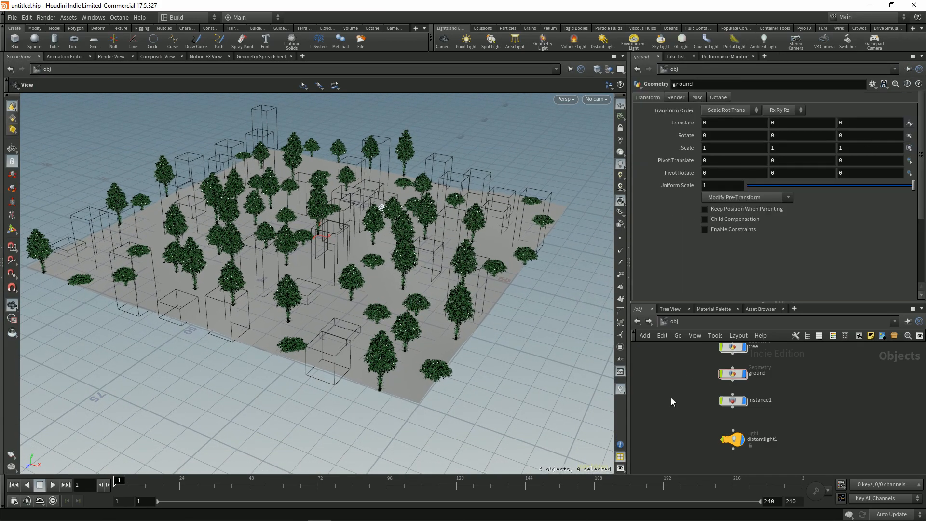
drag(822, 301, 819, 257)
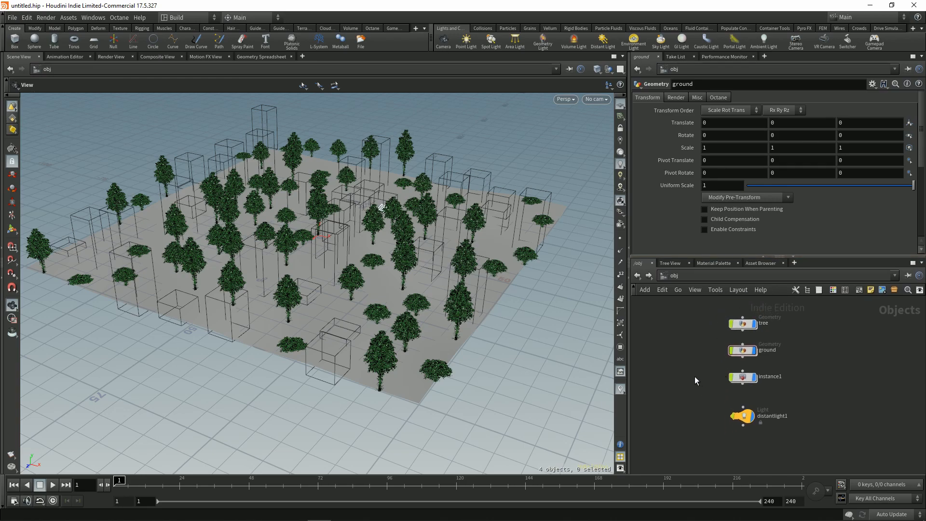
double_click(746, 351)
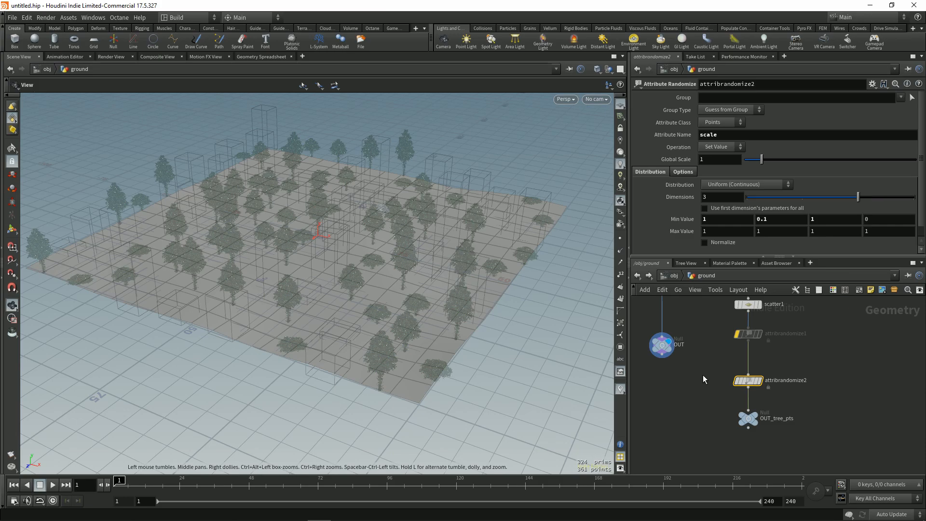
middle_drag(703, 376, 706, 390)
drag(749, 391, 750, 377)
click(751, 378)
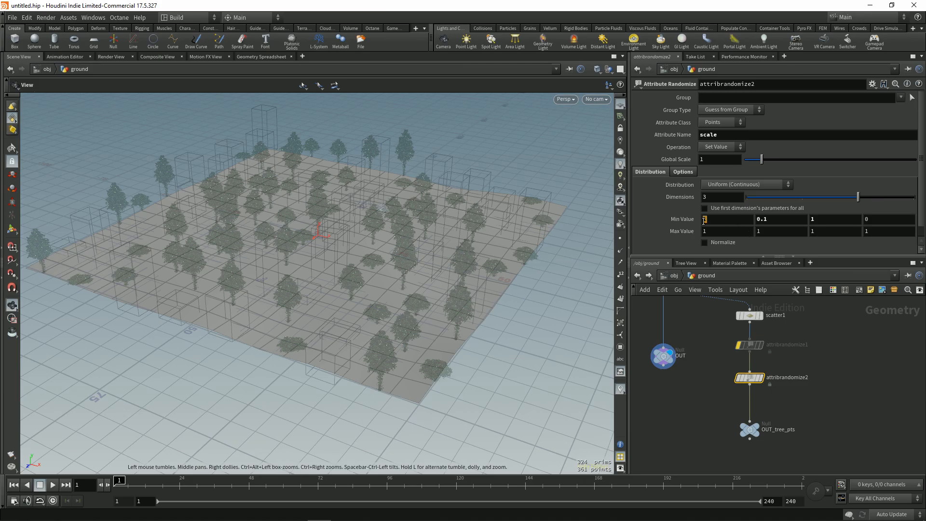
Set both the minimum and maximum X scale to 2 and inspect the widened trees
drag(704, 222, 702, 222)
text(2)
key(Tab)
key(Tab)
key(Tab)
key(Tab)
text(2)
key(Return)
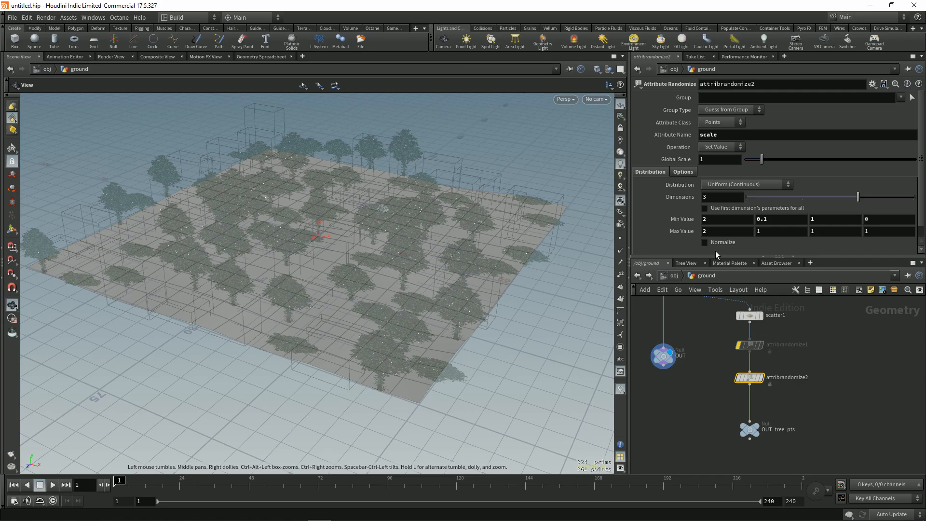
drag(377, 237, 493, 246)
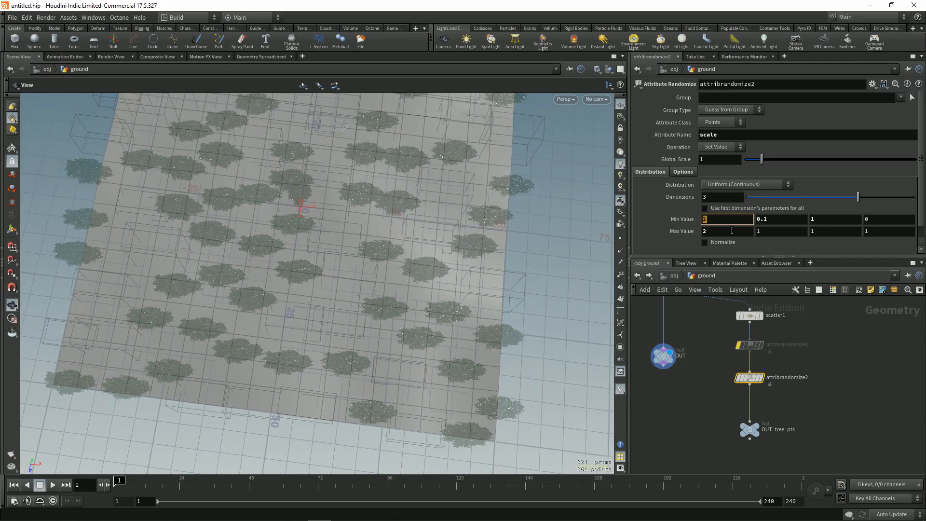
Set both the minimum and maximum X scale to 5 and inspect the trees
text(5)
key(Tab)
key(Tab)
key(Tab)
key(Tab)
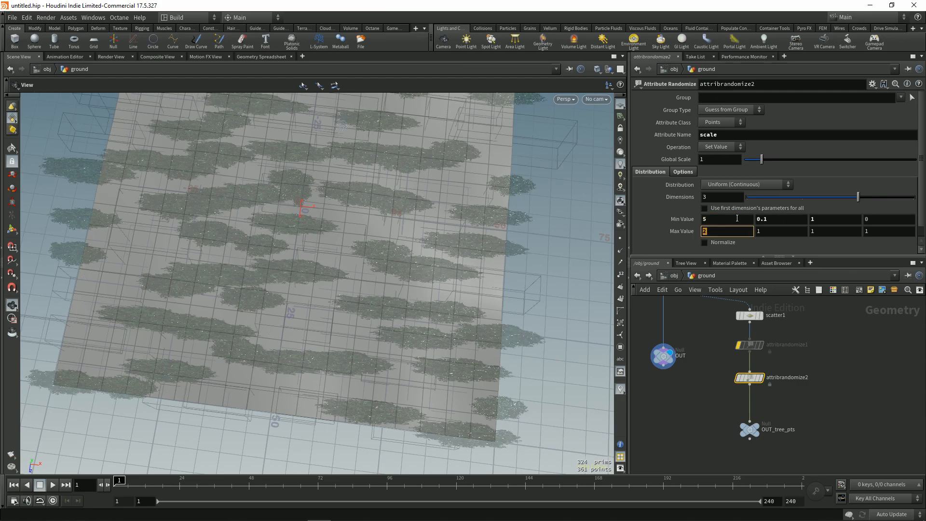
text(5)
key(Return)
drag(353, 327, 427, 289)
Set both the minimum and maximum X scale to 3
double_click(707, 219)
text(3)
double_click(715, 231)
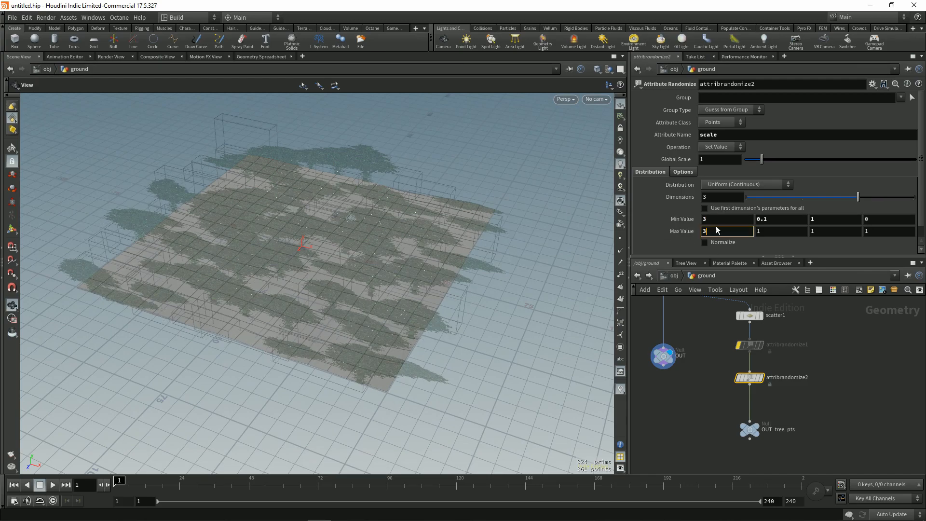
text(3)
click(717, 219)
drag(452, 374, 449, 286)
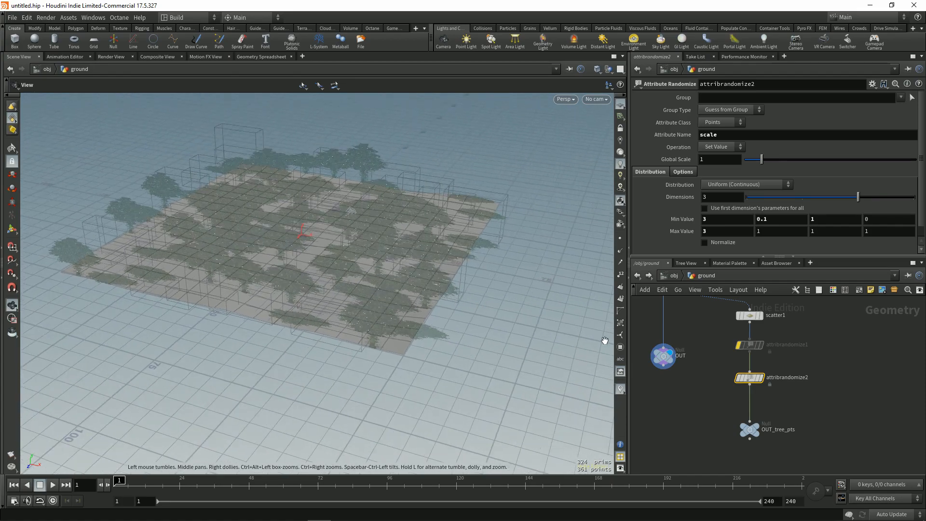
Duplicate the scale Attribute Randomize node above OUT_tree_pts and change the copy's attribute name to orient
middle_drag(695, 391, 693, 365)
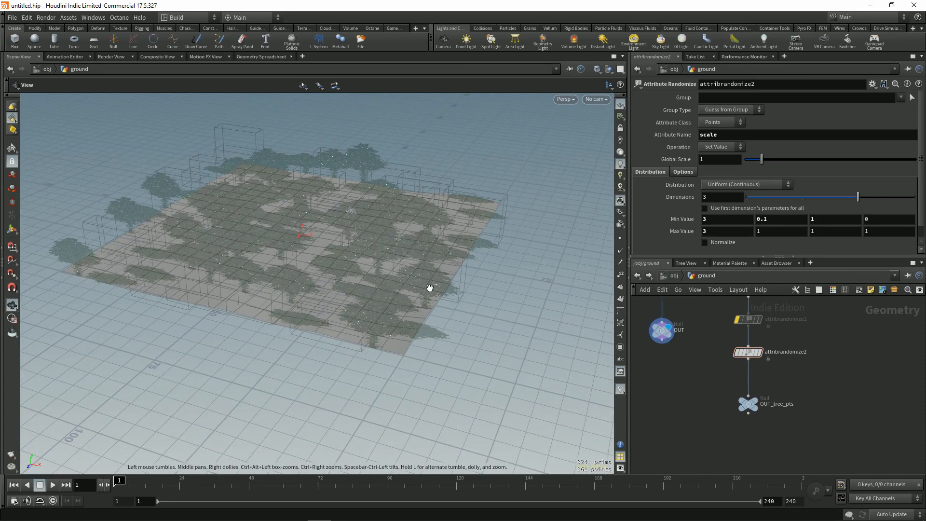
drag(743, 360, 752, 387)
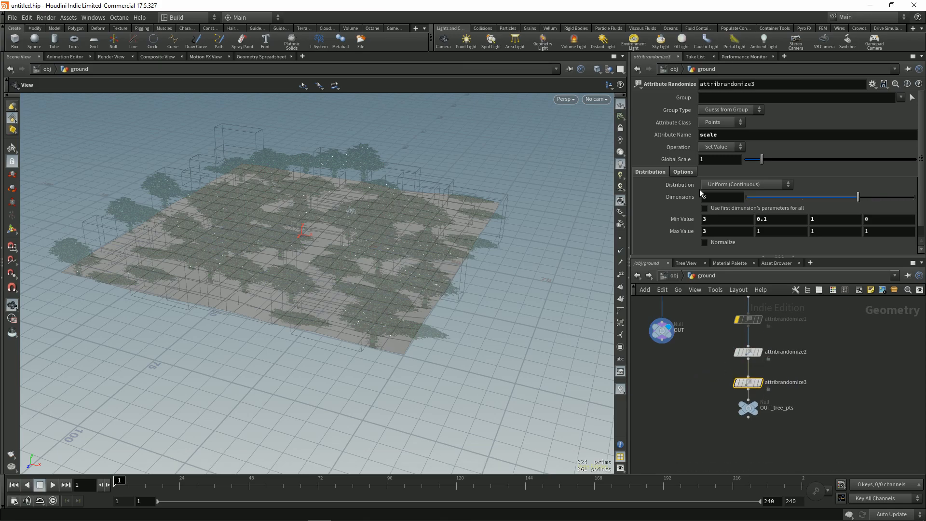
double_click(736, 138)
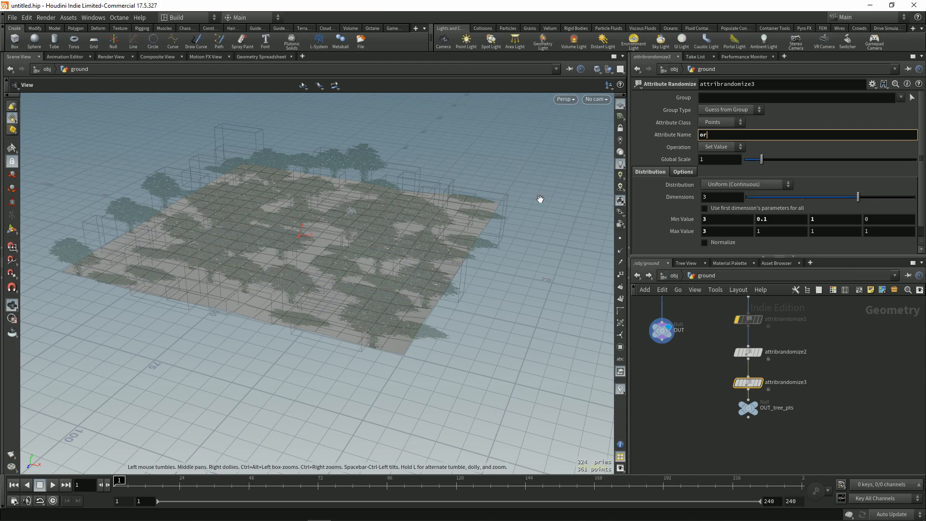
key(Return)
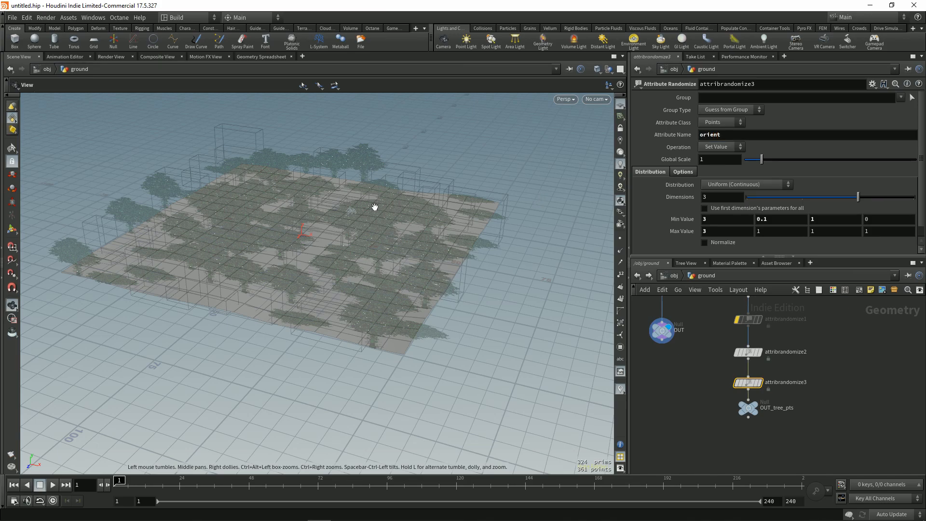
drag(422, 281, 447, 276)
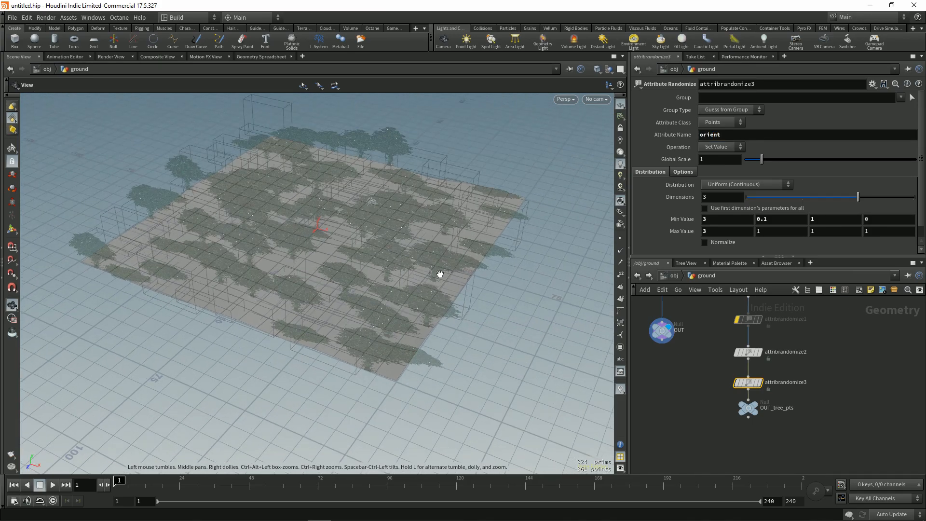
mouse_move(390, 297)
mouse_down()
mouse_move(384, 310)
mouse_move(392, 302)
mouse_up()
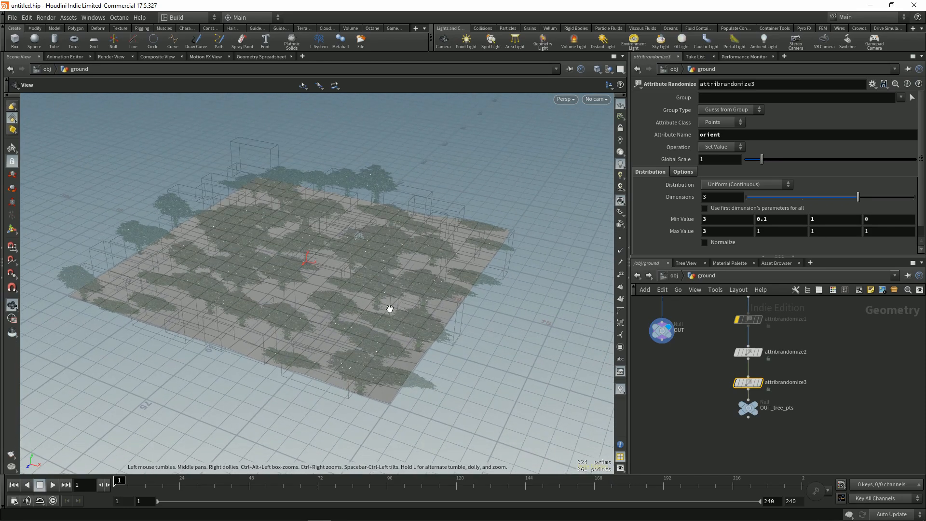
drag(377, 284, 420, 306)
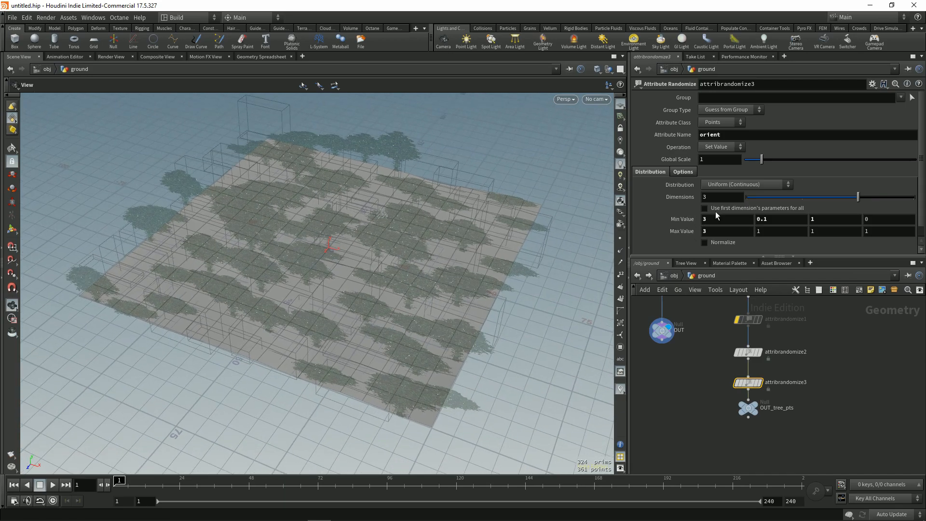
Reset the orient node's minimum and maximum values to default, and set its dimensions to 4 to match the documented attribute type
ctrl+middle_click(686, 221)
ctrl+middle_click(686, 229)
key(alt+Tab)
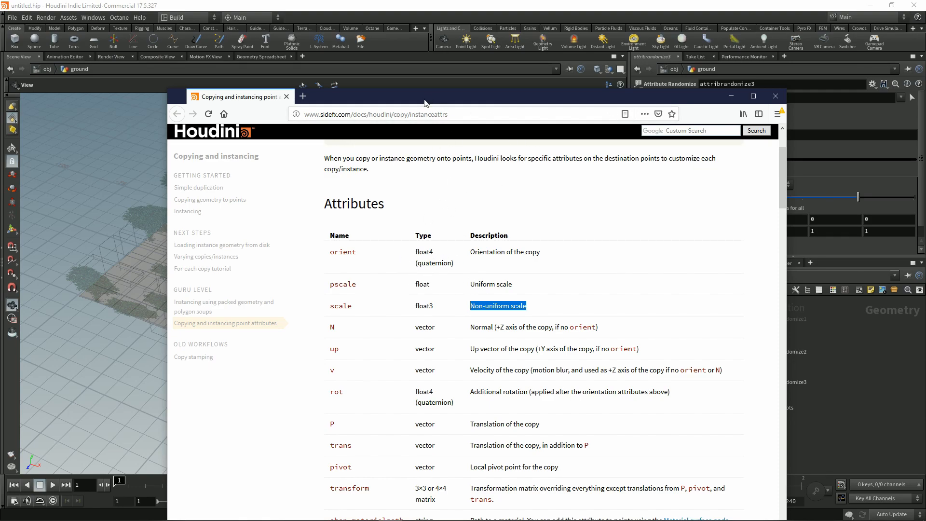
key(alt+Tab)
text(4)
key(Return)
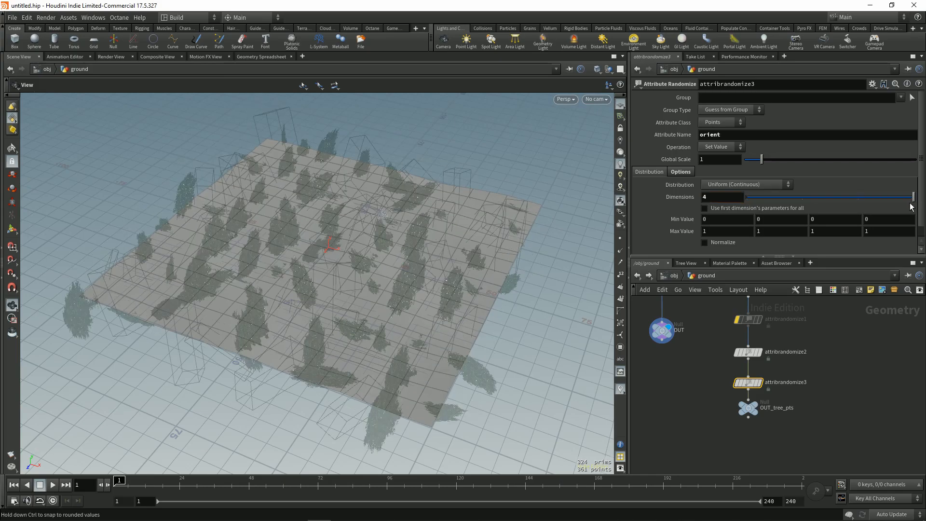
drag(442, 306, 500, 289)
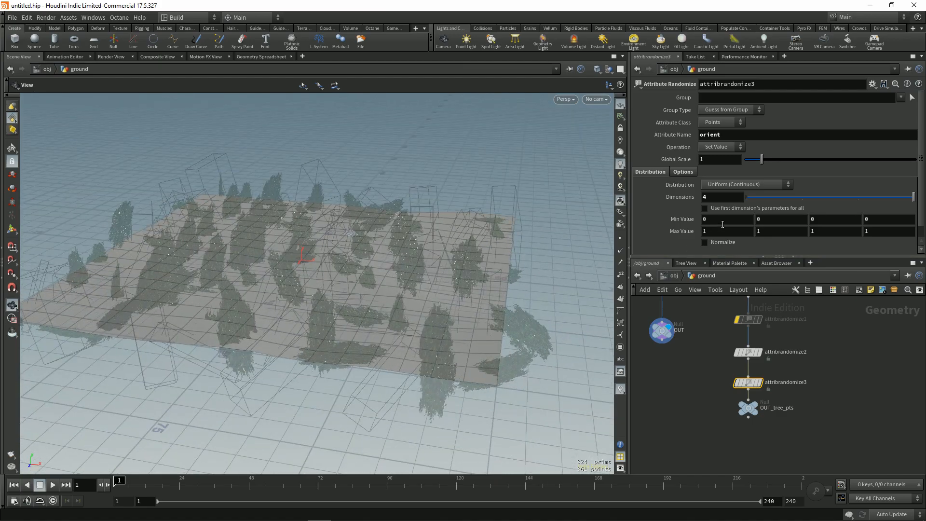
Set the orient attribute's minimum values to 0, 1, 0, 1 and inspect the tree rotation
key(Tab)
key(Tab)
text(1)
key(Return)
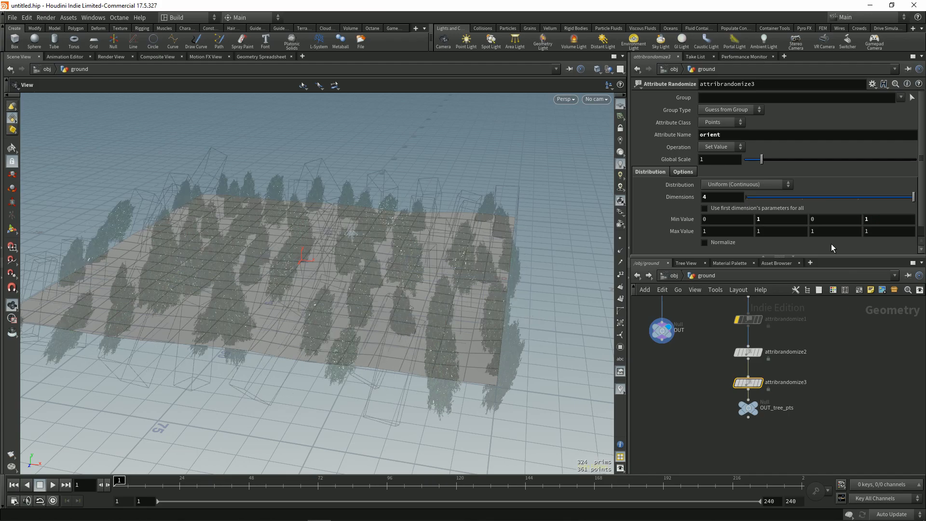
drag(437, 296, 400, 313)
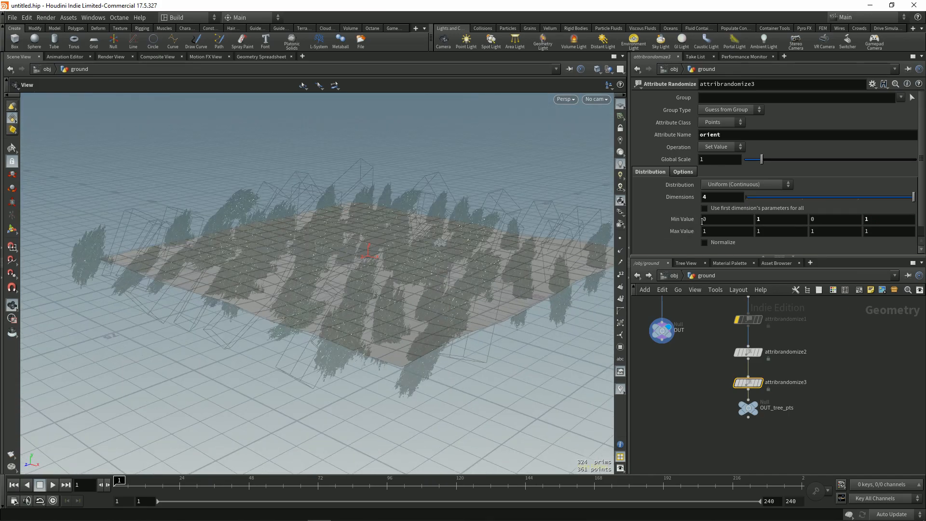
Change the orient attribute's minimum values to 1, 0, 0, 1
key(Tab)
text(0)
key(Return)
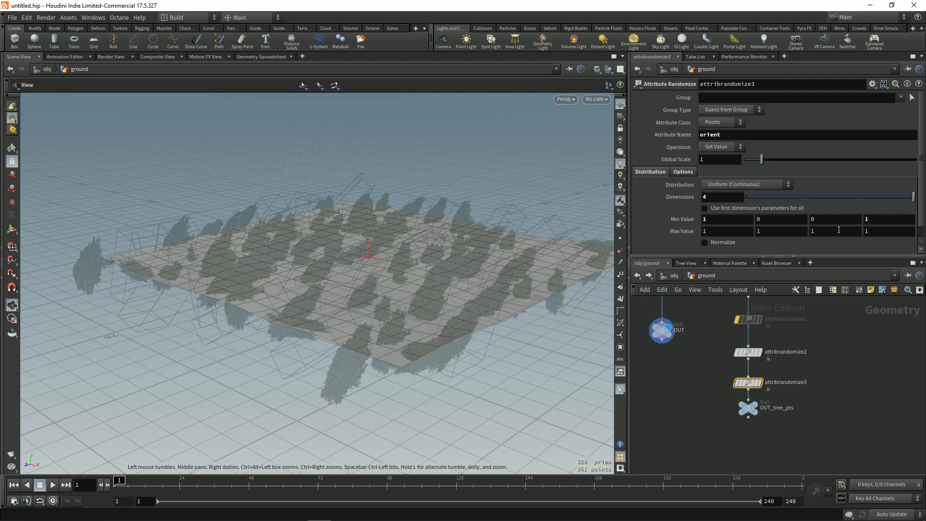
Set all minimum values of the orient attribute to 0, and its first and third maximum values to 0
drag(713, 221, 678, 232)
text(0)
key(Tab)
text(0)
key(Tab)
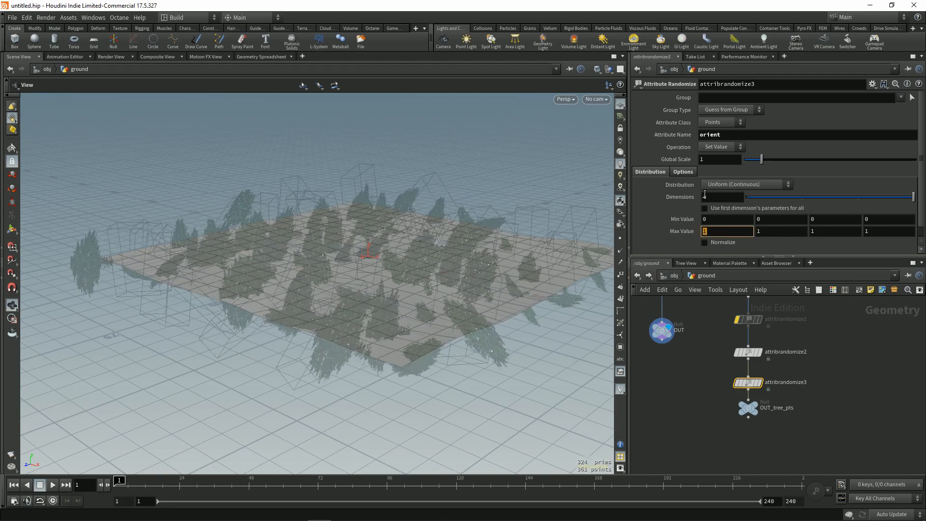
key(Tab)
key(Tab)
key(Tab)
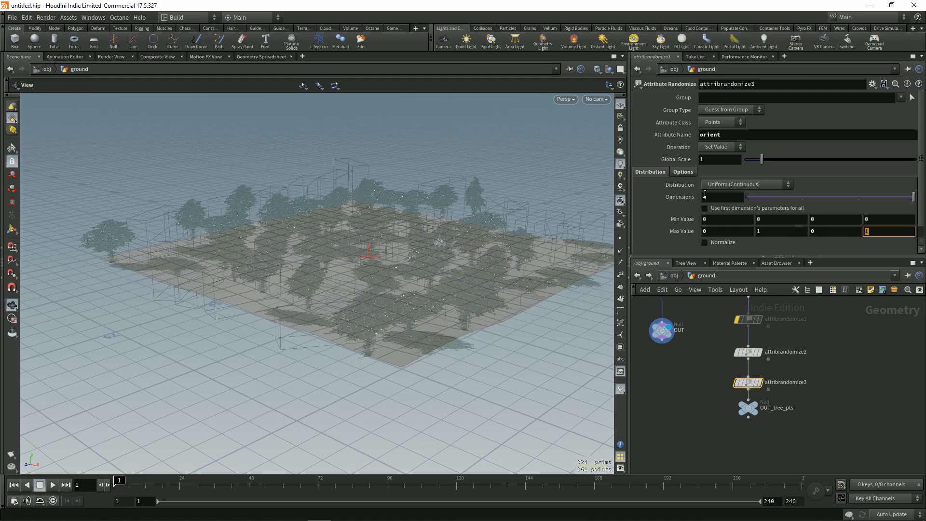
Examine the trees' random rotation across the ground from above and from a low angle
drag(427, 258, 477, 324)
right_drag(478, 326, 403, 341)
middle_drag(404, 342, 433, 288)
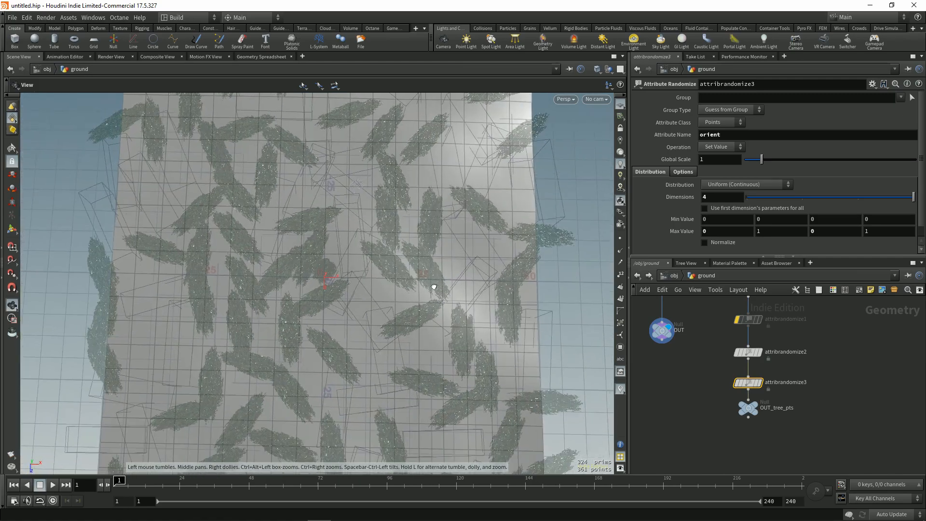
drag(433, 287, 375, 315)
right_drag(375, 314, 401, 320)
drag(401, 320, 405, 306)
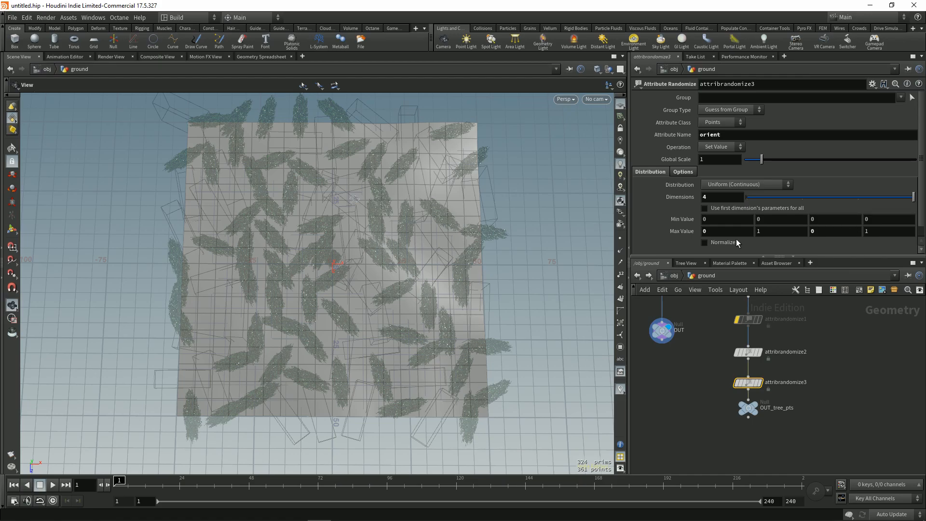
drag(386, 310, 381, 214)
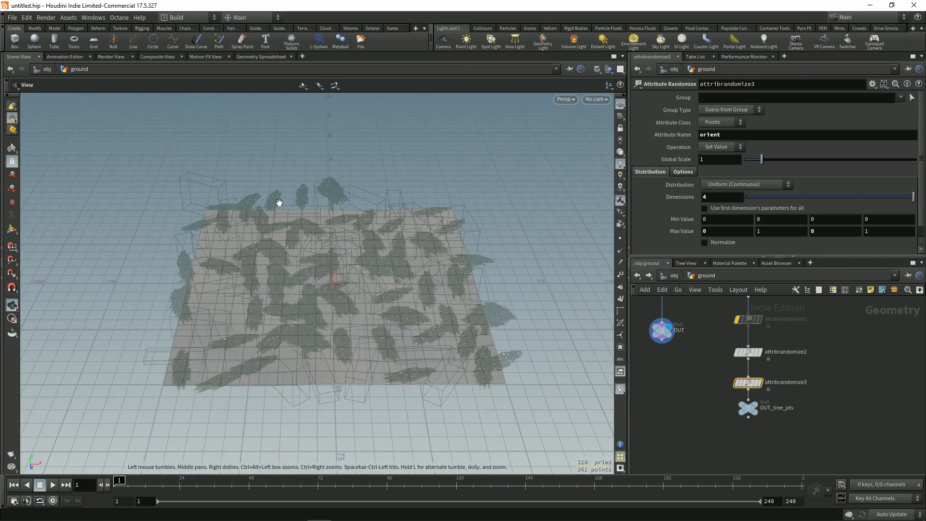
right_drag(302, 334, 334, 281)
drag(335, 281, 471, 309)
Set the global seed of the orient randomization to 3.64 and inspect the new tree rotations
click(688, 171)
drag(419, 259, 439, 299)
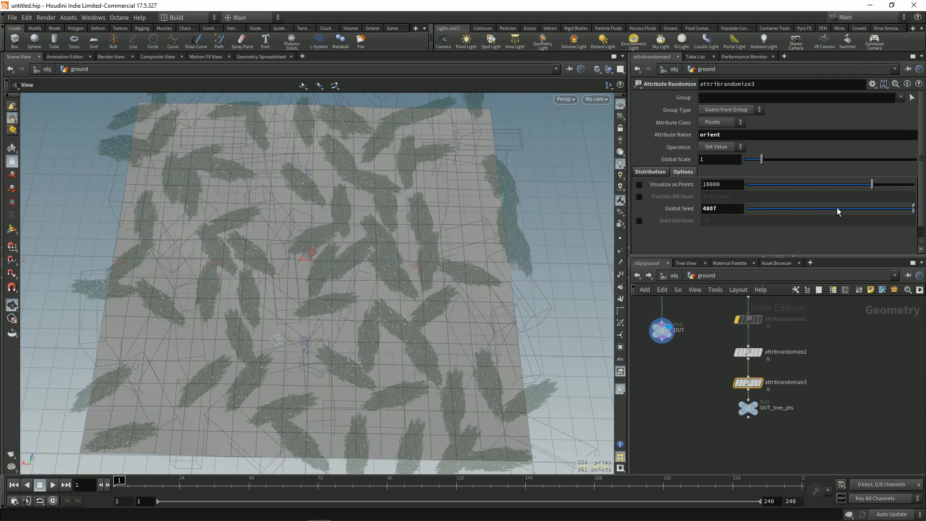
drag(835, 211, 808, 213)
drag(393, 295, 435, 333)
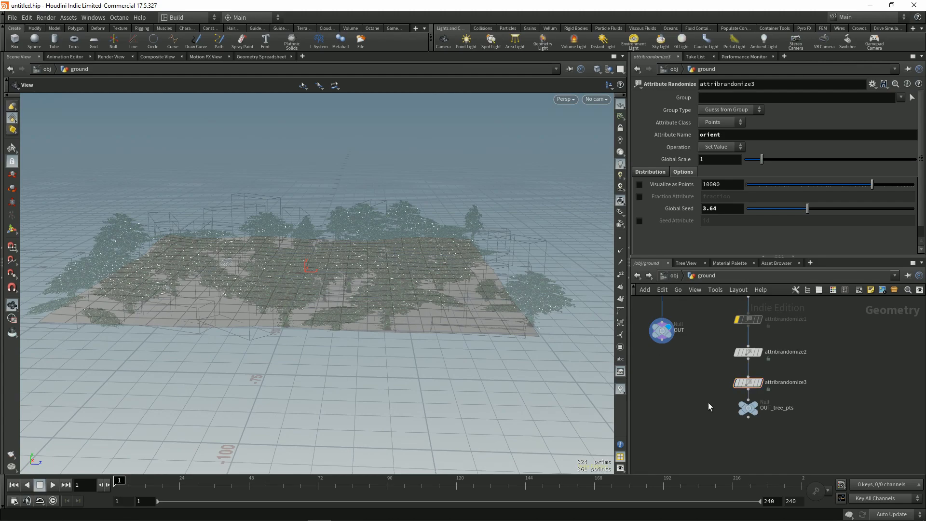
Set the scale attribute's first three minimum values to 1, 0.8 and 1, and reset its first maximum value to default
click(749, 352)
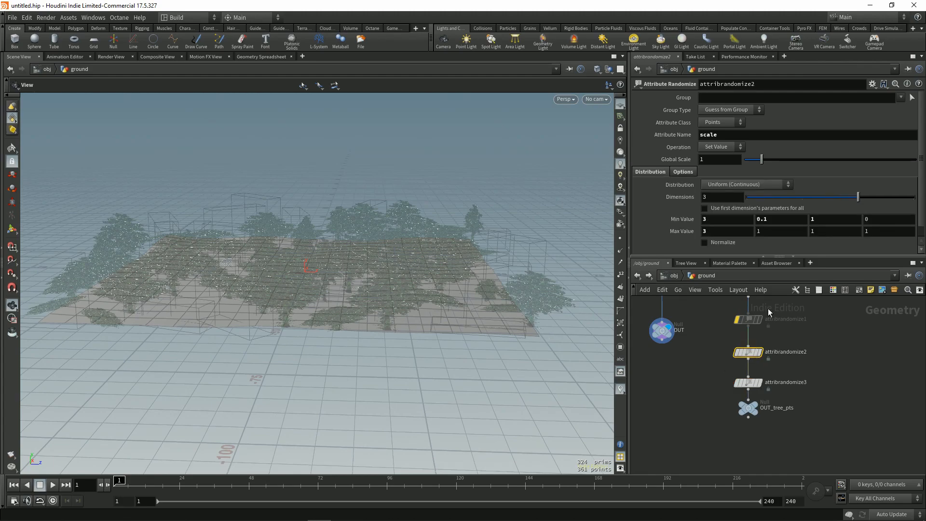
ctrl+middle_click(719, 230)
click(695, 381)
drag(362, 295, 383, 333)
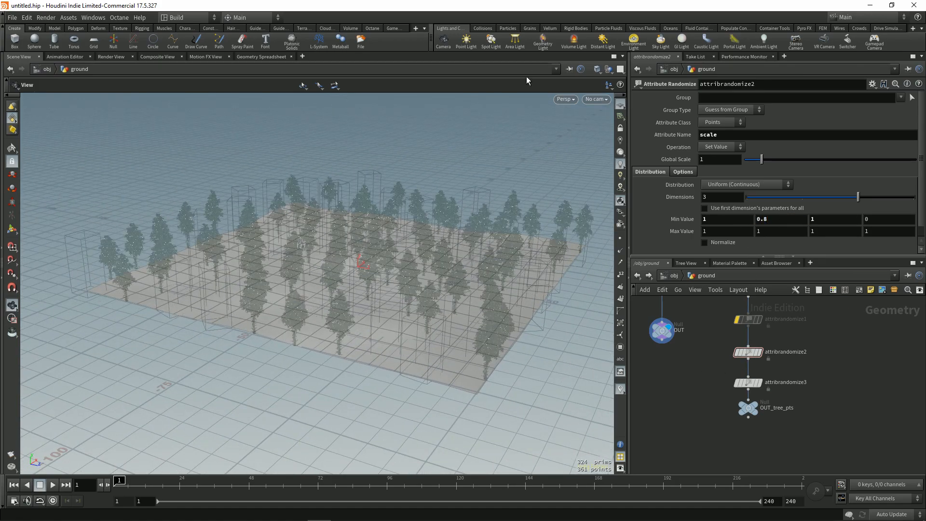
Re-enable the bypassed pscale randomization node and set its minimum value to 0.9
middle_drag(735, 337, 734, 349)
click(749, 332)
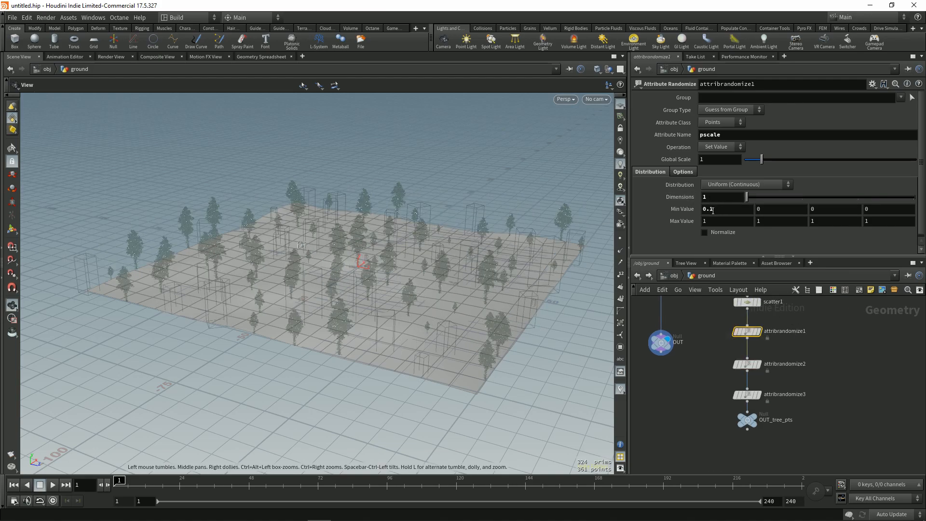
text(9)
key(Return)
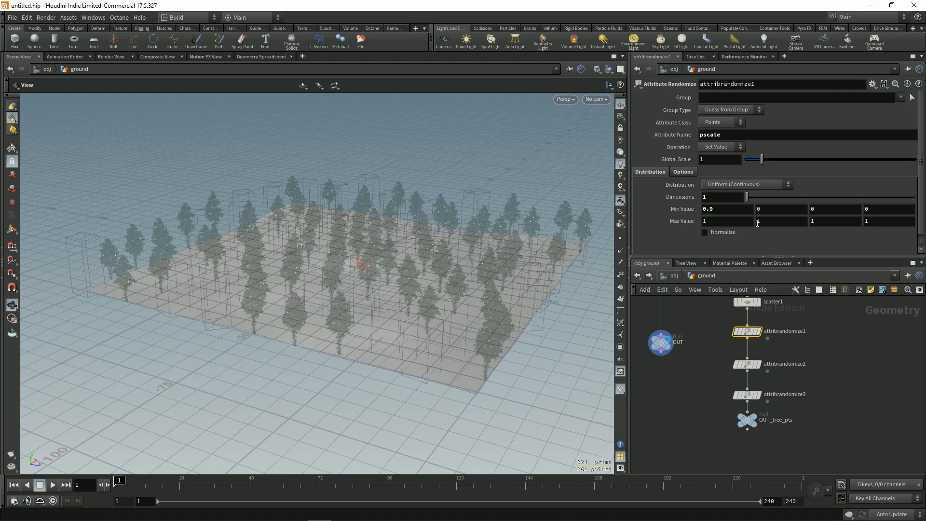
mouse_move(383, 272)
mouse_down()
mouse_move(394, 256)
mouse_move(396, 264)
mouse_up()
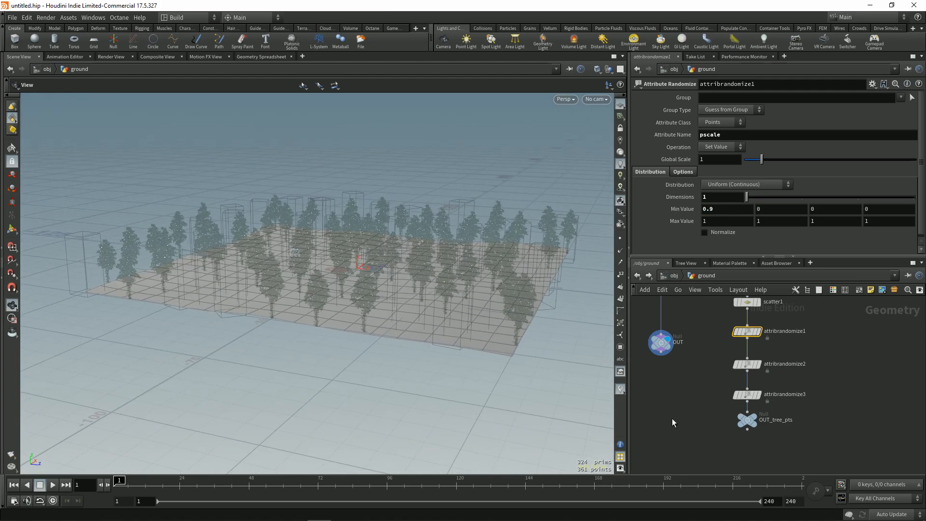
Render the tree-covered ground with mantra_ipr and examine the result from several viewpoints
click(748, 420)
drag(270, 211, 400, 270)
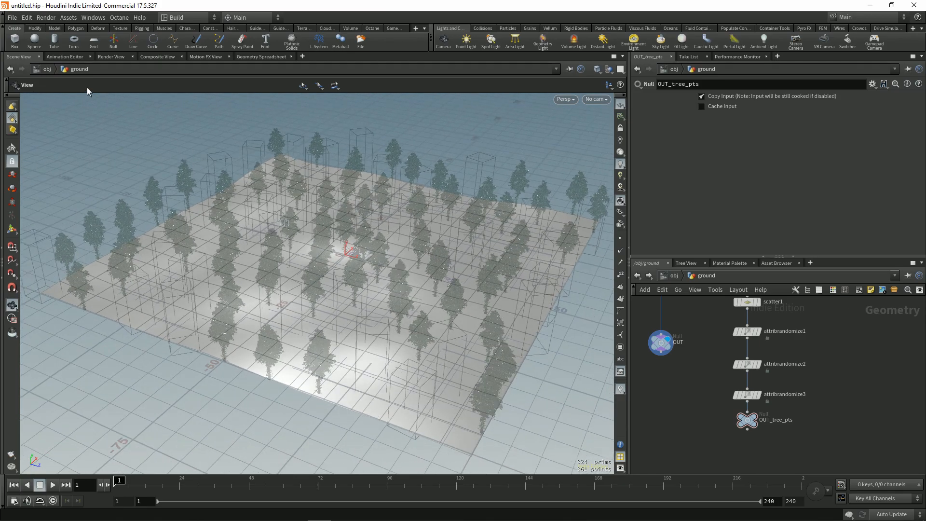
click(110, 57)
click(31, 69)
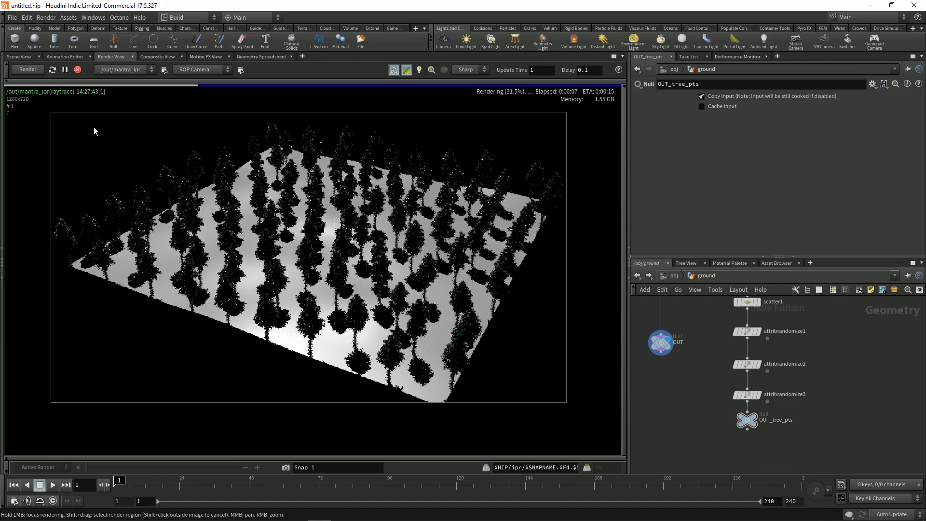
click(20, 57)
drag(316, 239, 396, 305)
click(111, 57)
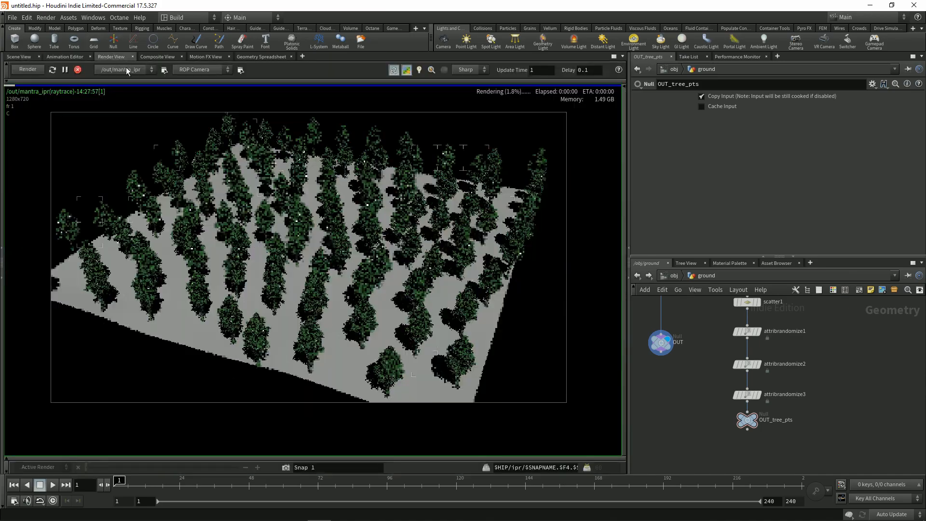
click(19, 57)
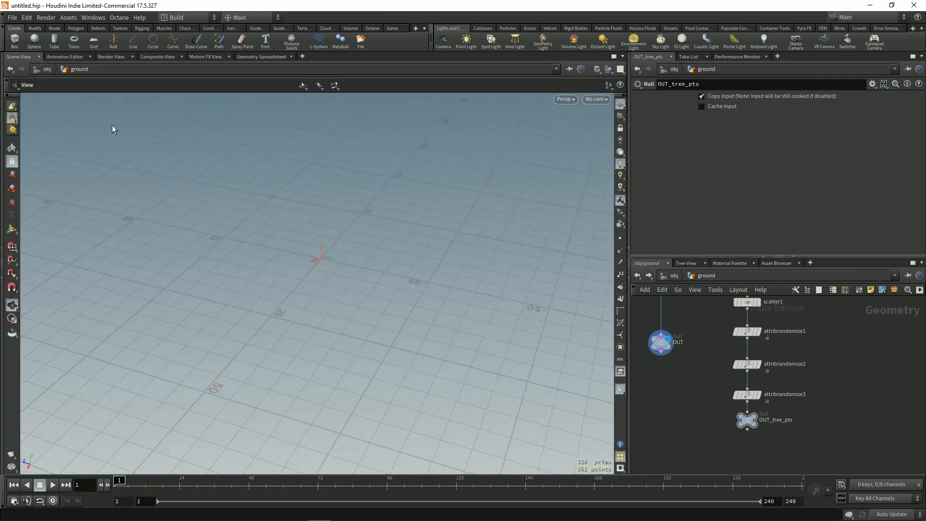
drag(343, 269, 362, 270)
click(111, 57)
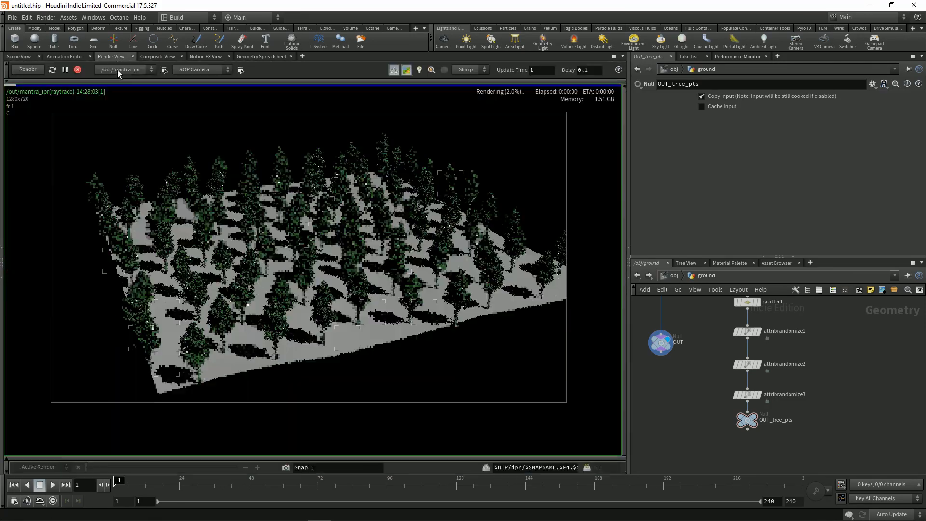
Set the pscale attribute's minimum value to 0.8
click(747, 331)
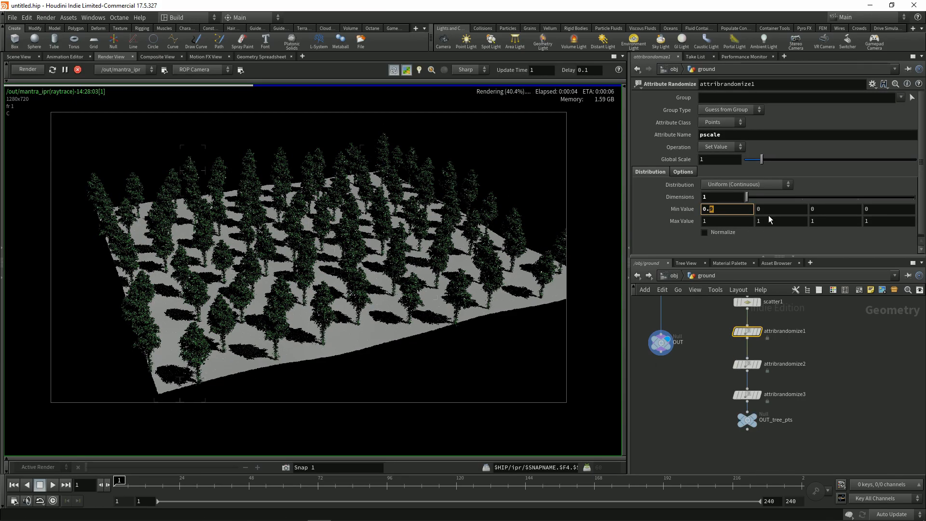
text(8)
key(Return)
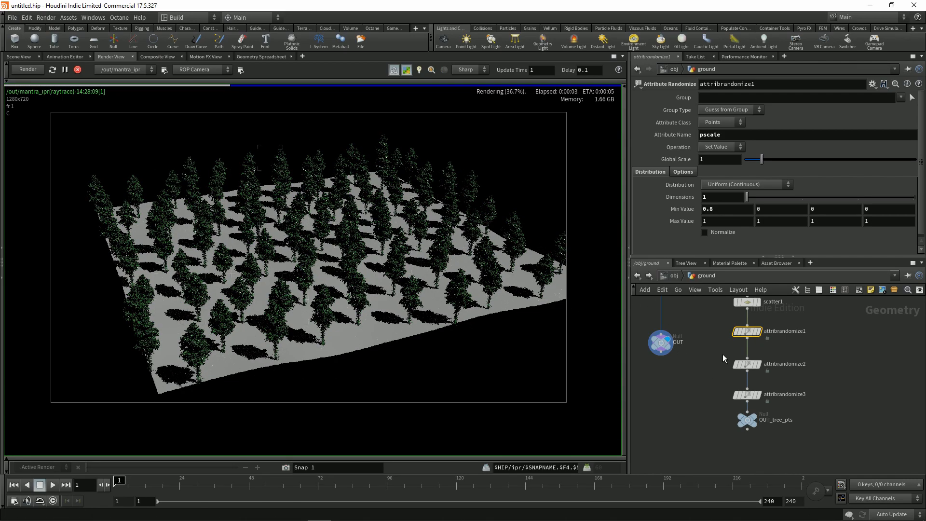
Set the scale attribute's second minimum value to 0.6 and inspect the updated render
click(747, 365)
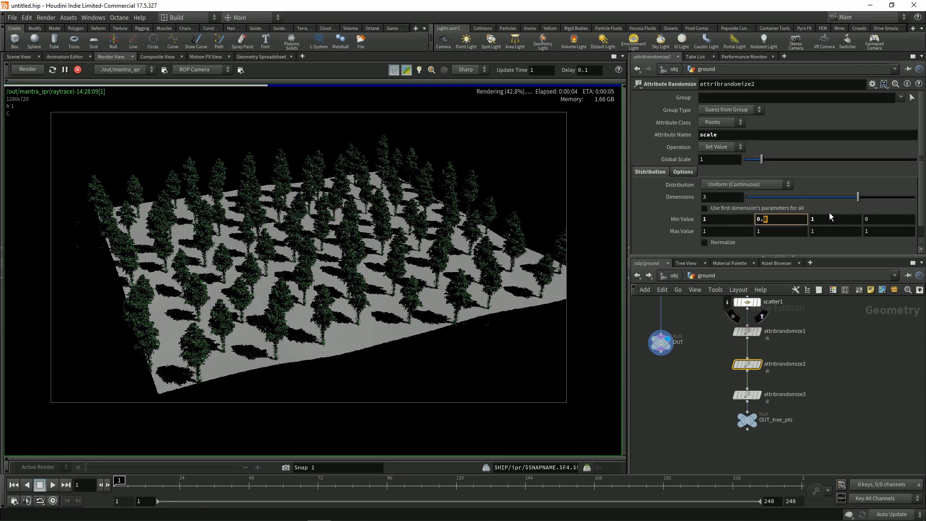
text(6)
key(Return)
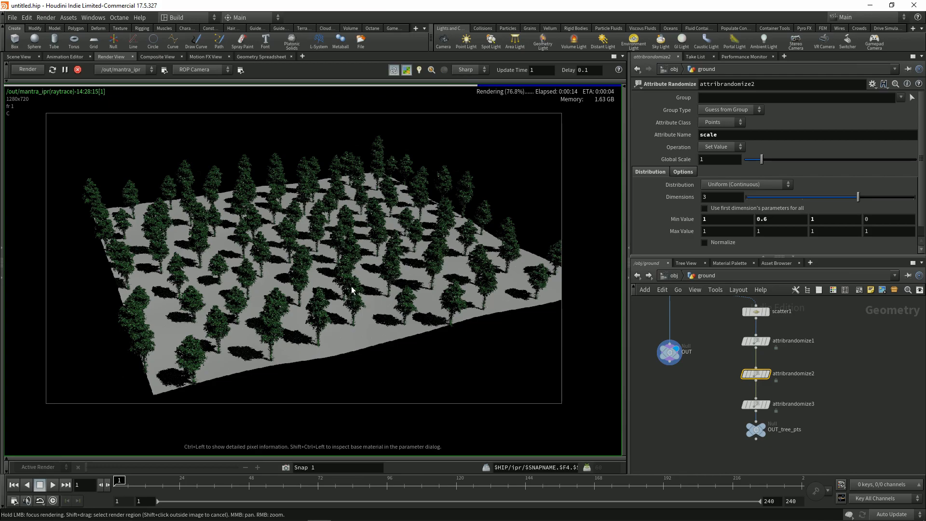
mouse_move(379, 334)
middle_down()
mouse_move(389, 335)
mouse_move(380, 336)
middle_up()
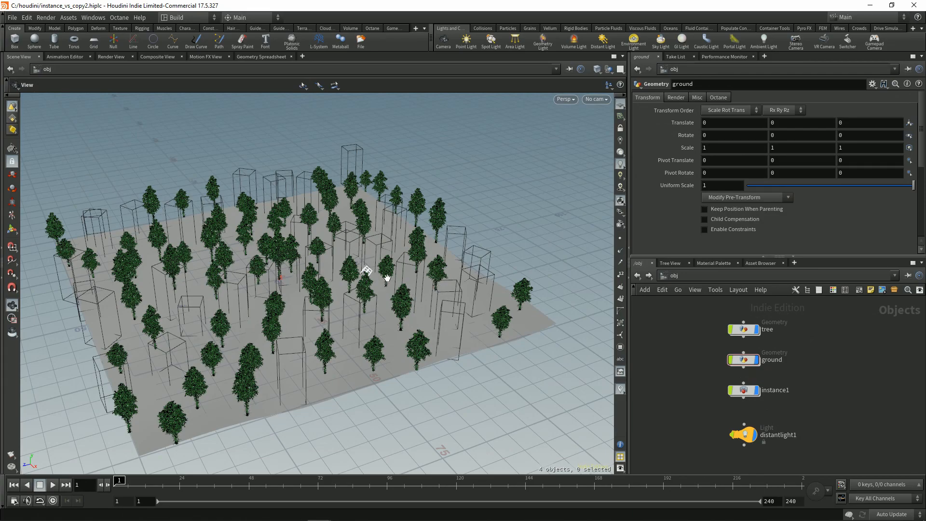
Examine the scattered trees and the instance1 object's instances from several angles and distances
middle_drag(385, 270, 400, 249)
drag(400, 249, 479, 276)
drag(293, 252, 289, 193)
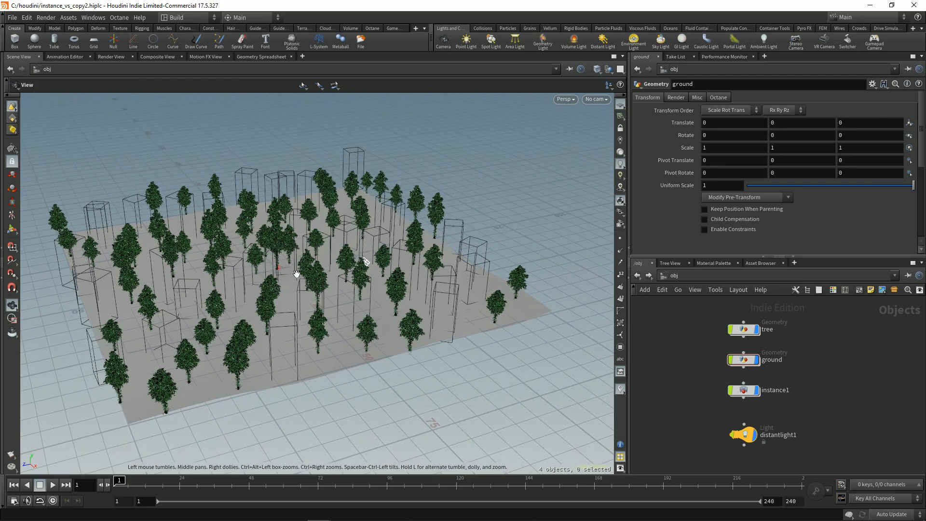
click(752, 390)
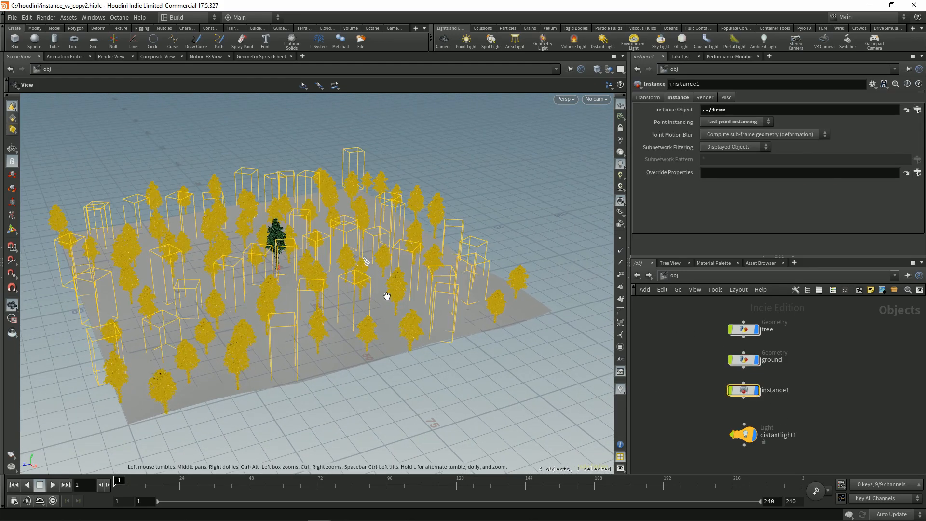
drag(321, 301, 418, 394)
right_drag(349, 324, 372, 266)
middle_drag(344, 241, 357, 257)
click(489, 160)
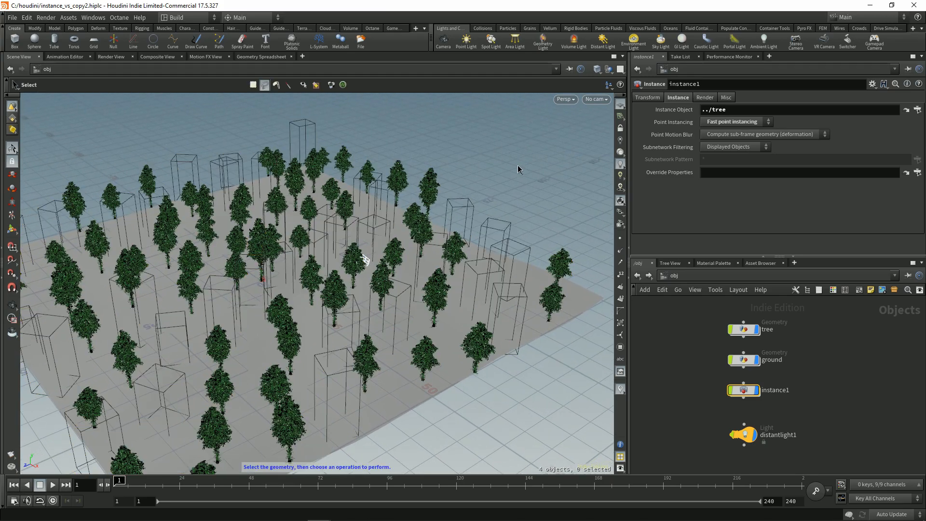
drag(488, 160, 453, 180)
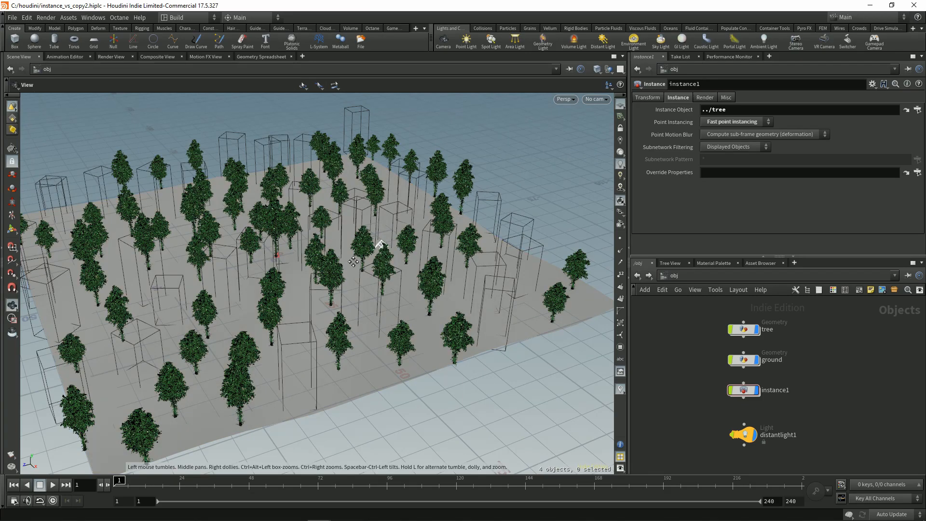
right_drag(380, 246, 338, 258)
middle_drag(374, 254, 348, 262)
drag(292, 236, 358, 271)
middle_drag(358, 272, 354, 284)
drag(354, 283, 347, 278)
middle_drag(347, 279, 336, 291)
drag(346, 289, 352, 289)
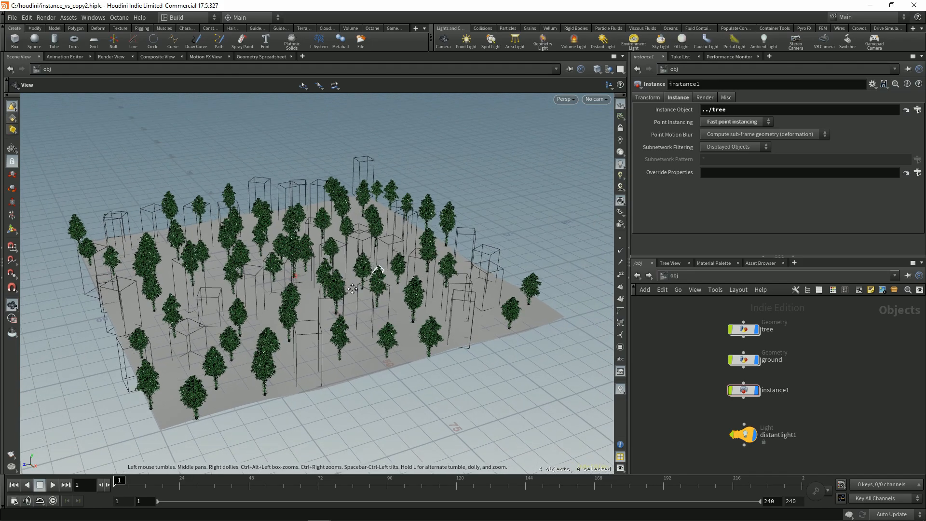
middle_drag(352, 289, 357, 286)
Create a box object at the scene origin
middle_drag(714, 350, 678, 363)
key(c)
mouse_move(317, 332)
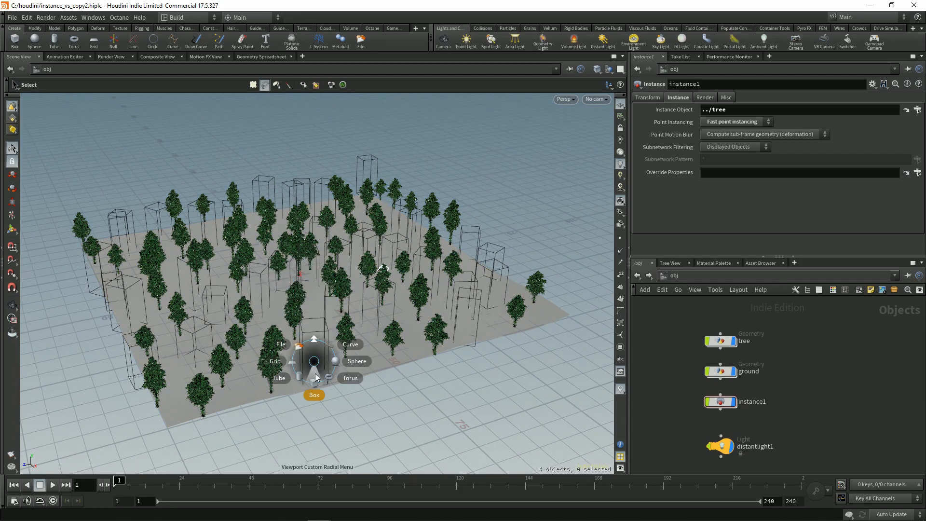
click(314, 373)
click(326, 309)
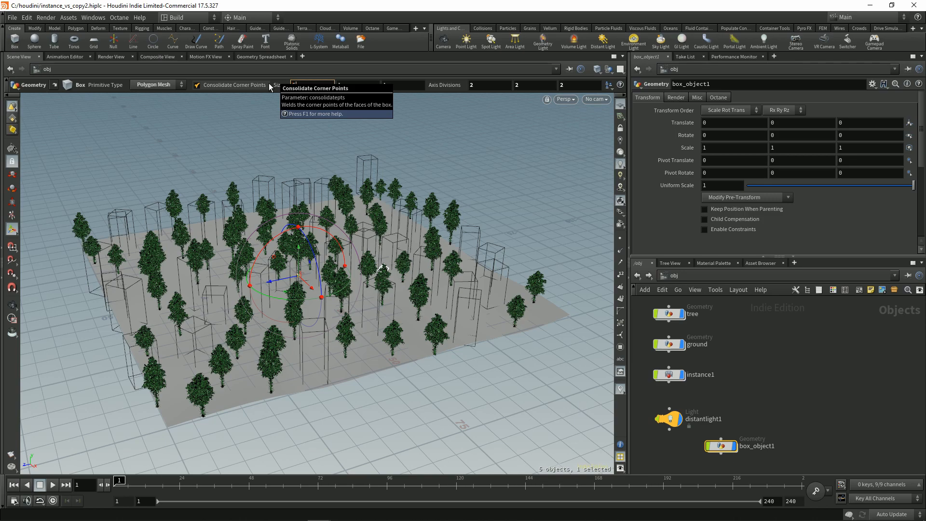
key(t)
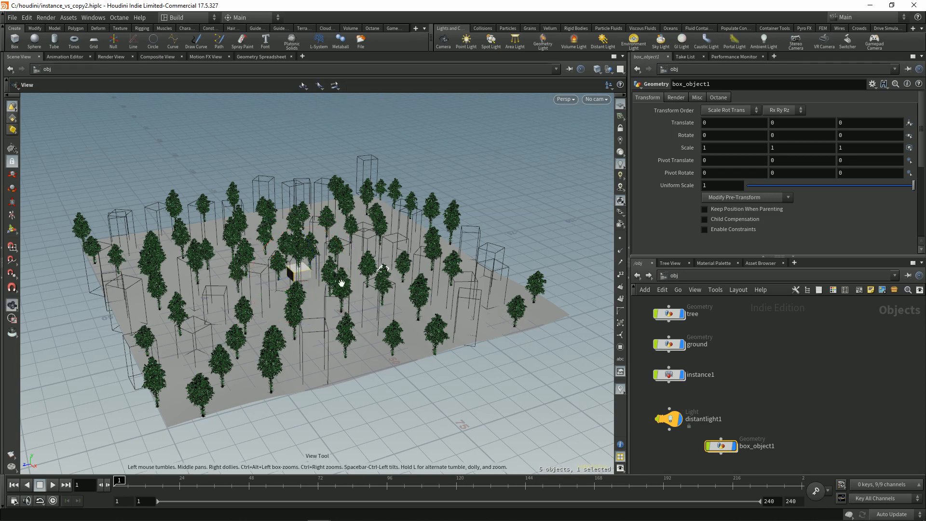
drag(298, 264, 299, 251)
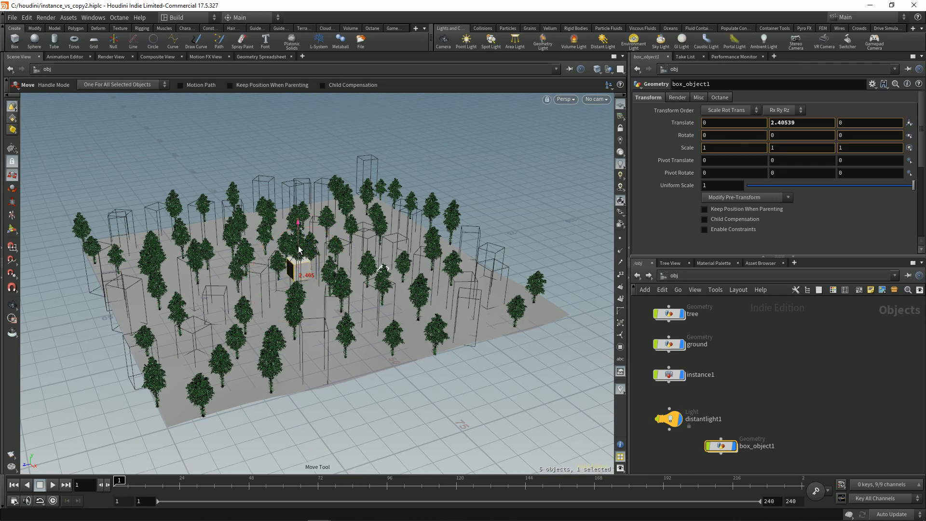
key(ctrl+z)
Place the box object's node beside the tree node and rename it as box
drag(724, 442, 747, 310)
double_click(782, 310)
text(b)
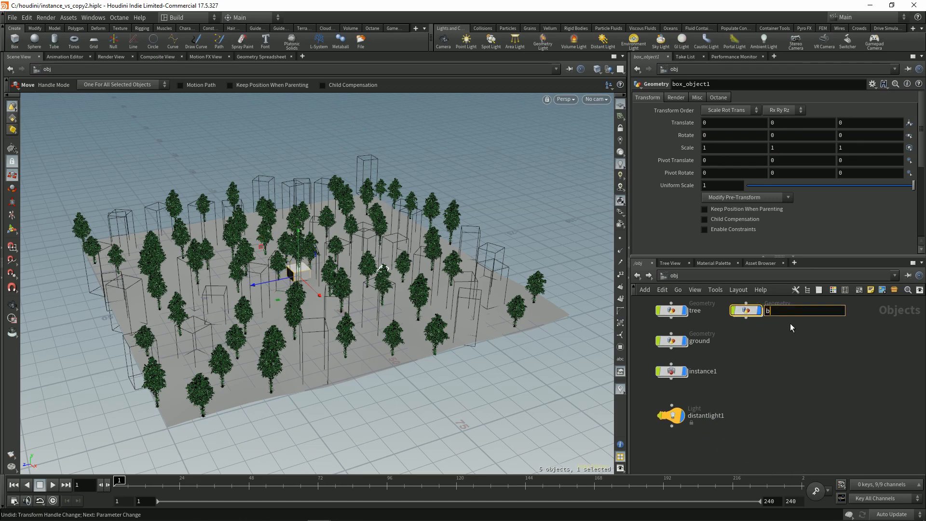
text(ox)
key(Return)
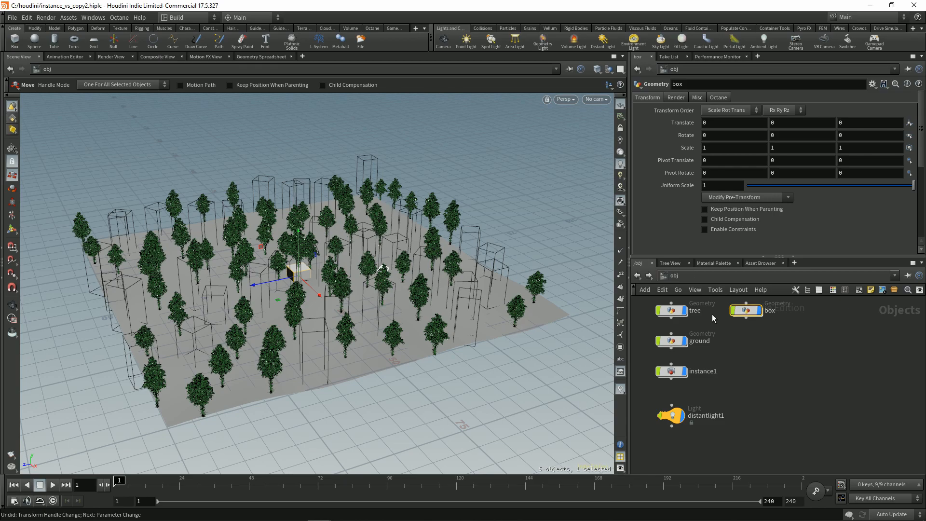
Create a tube object at the scene origin
key(c)
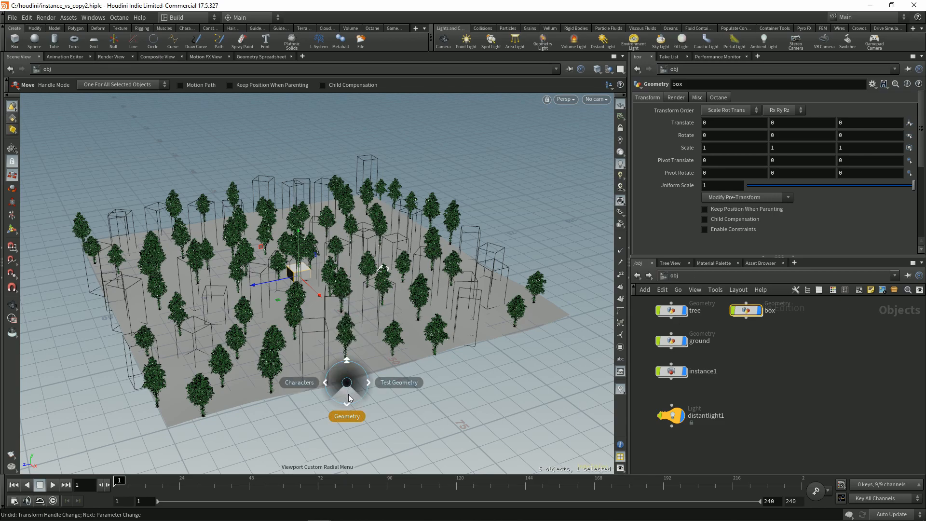
click(348, 416)
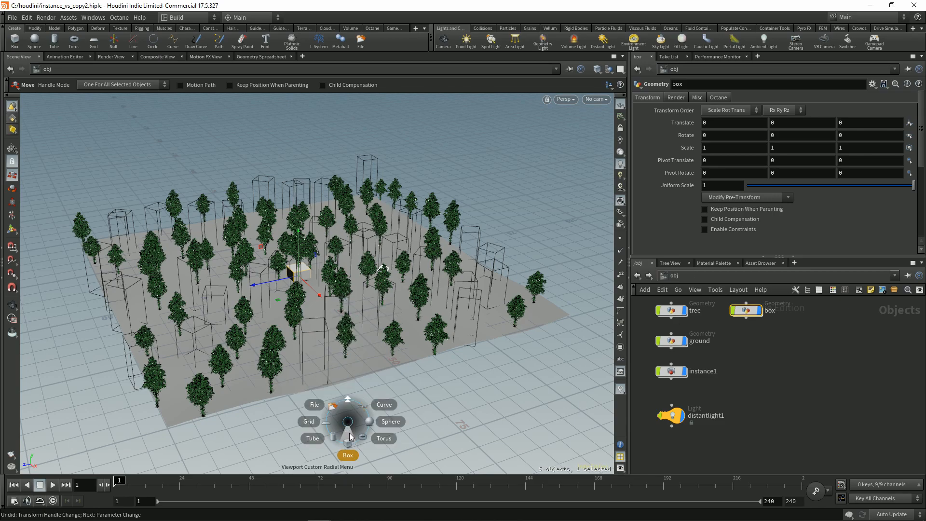
click(333, 437)
key(Return)
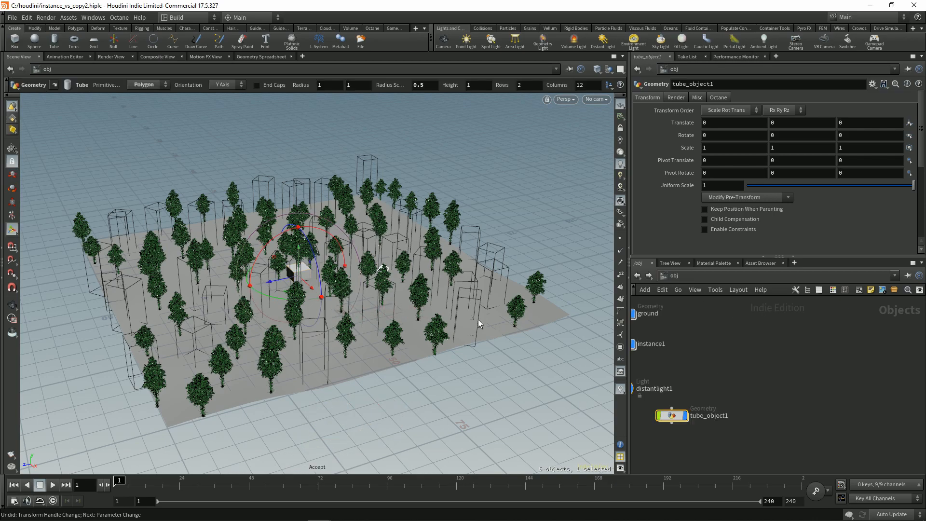
Rename the new tube object as tube and place its node beside the box node
double_click(766, 409)
text(tu)
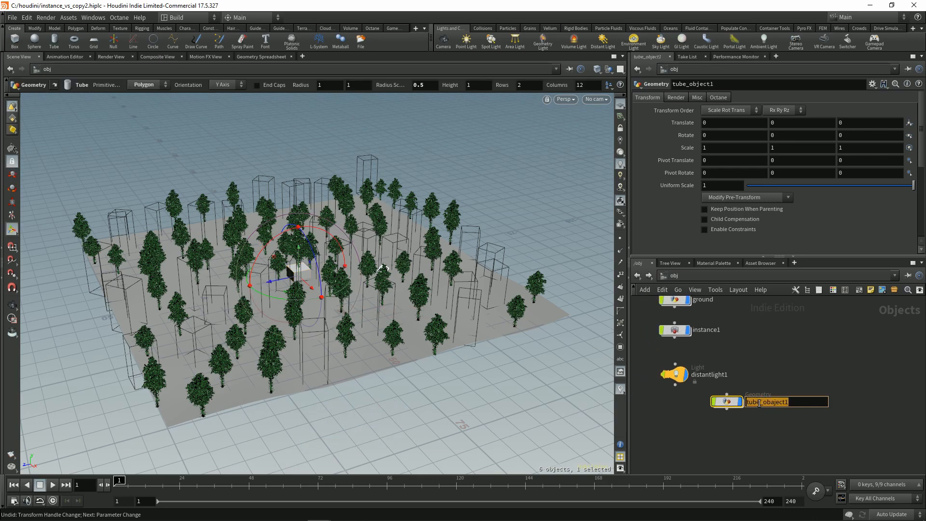
text(be)
key(Return)
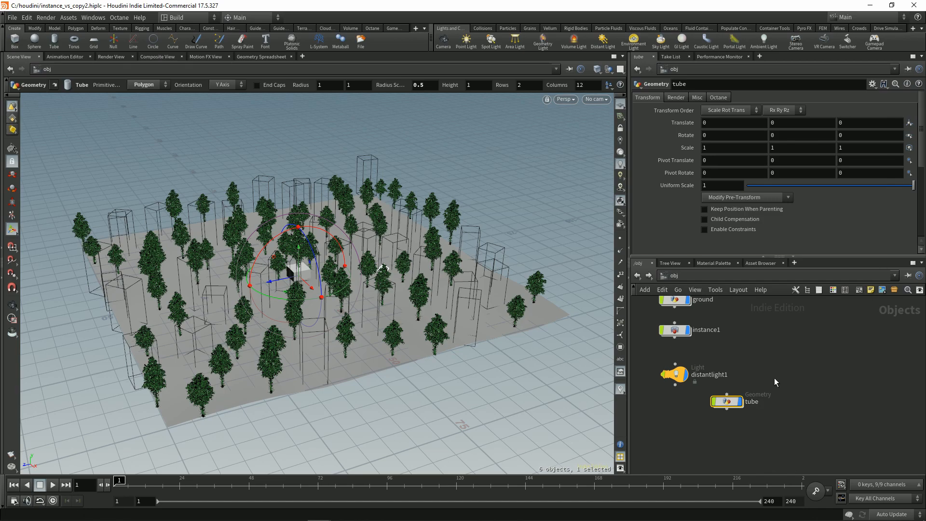
drag(743, 455, 828, 320)
Give the tube end caps and set both radii and its height to 5
click(763, 320)
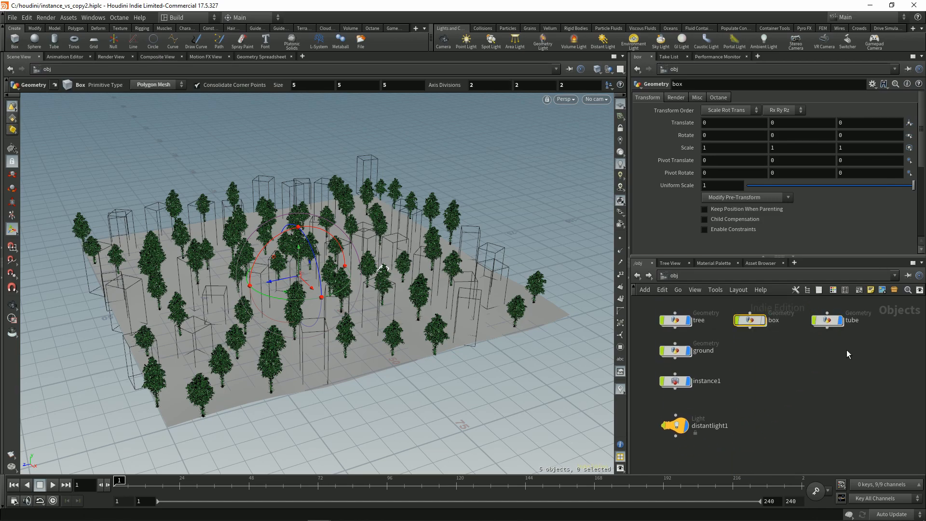
click(827, 320)
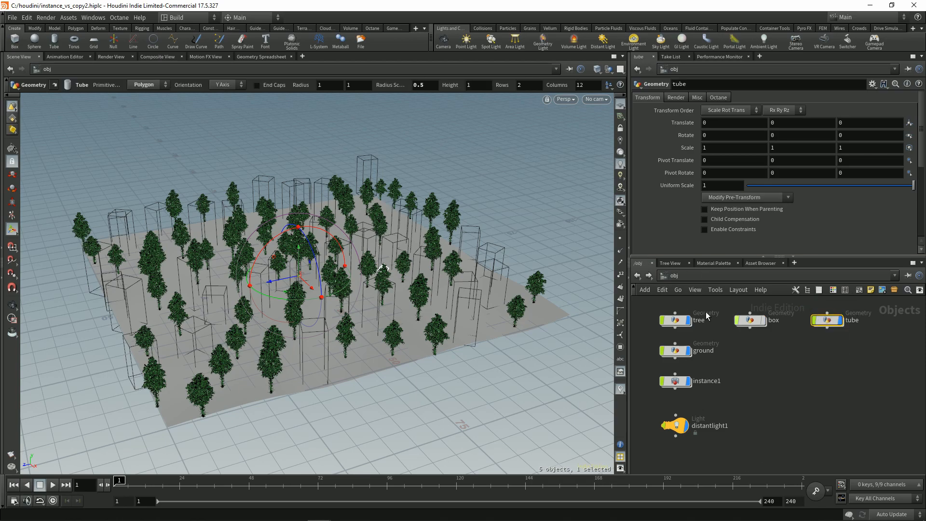
click(325, 89)
text(3)
key(Tab)
text(5)
key(Return)
key(BackSpace)
text(5)
key(Return)
key(Tab)
key(Tab)
text(5)
key(Return)
Raise the box geometry inside the box object so its center Y is about 2.11
double_click(750, 321)
drag(298, 261, 300, 251)
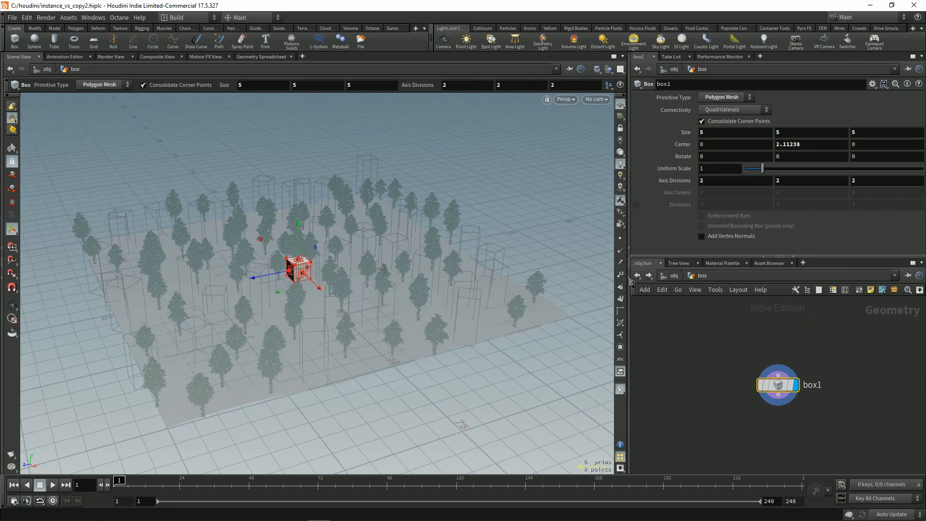
click(675, 276)
Raise the tube geometry inside the tube object so its center Y is about 2.83
double_click(826, 318)
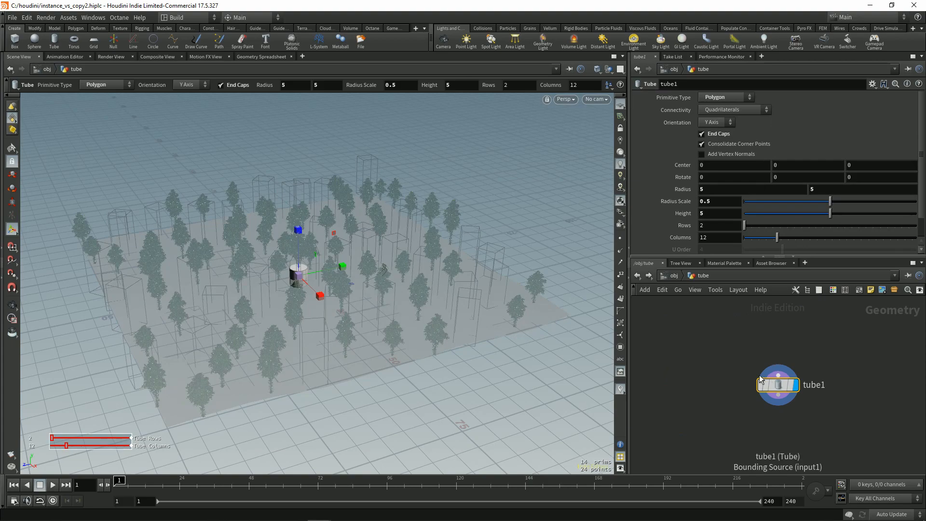
key(t)
drag(300, 253, 300, 245)
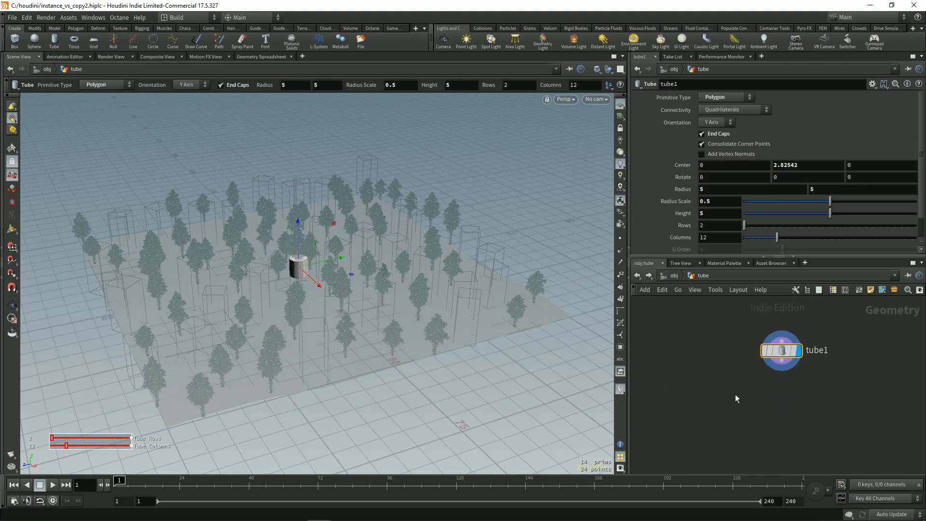
Add a Material node after tube1, wire it in and make it the displayed output
key(Tab)
text(mate)
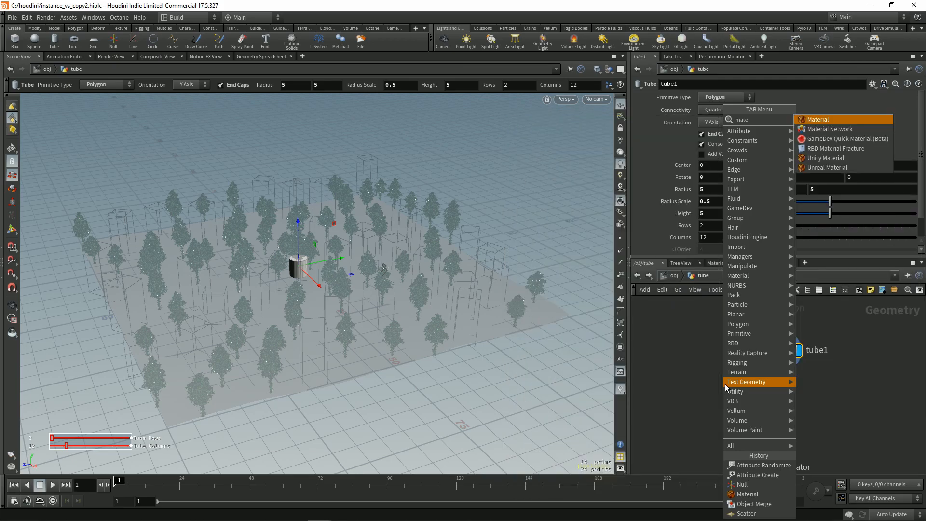
key(Return)
click(725, 384)
drag(724, 384, 779, 391)
click(799, 390)
middle_drag(721, 359, 702, 363)
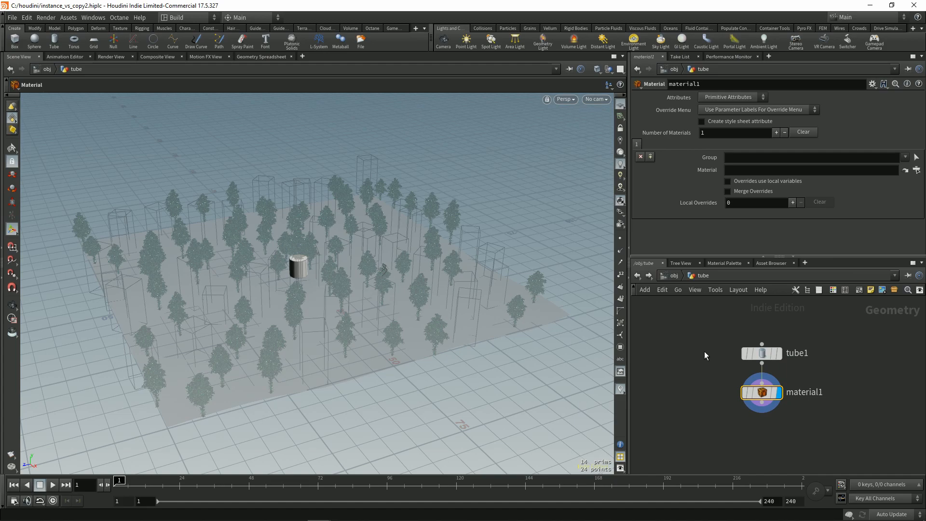
Copy the tube's Material node into the box object and connect box1 to it
key(ctrl+c)
key(u)
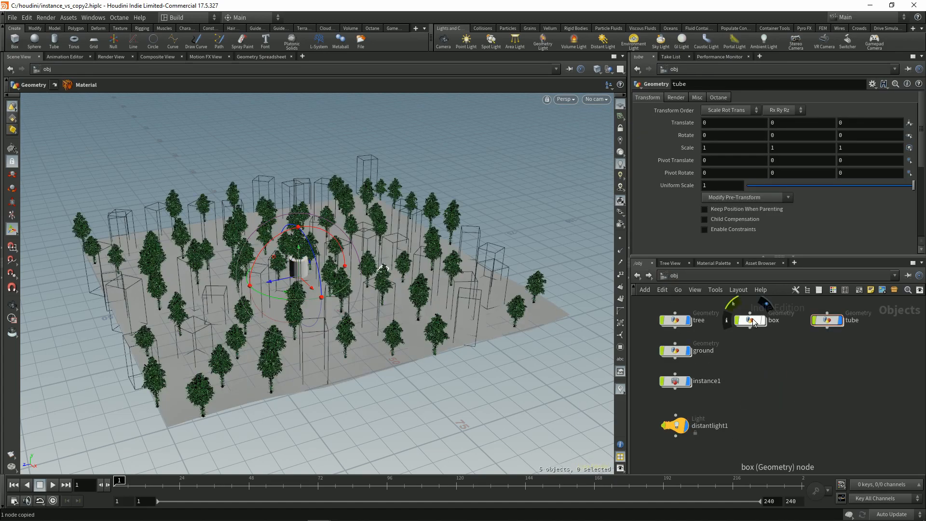
double_click(751, 317)
key(ctrl+v)
middle_click(760, 381)
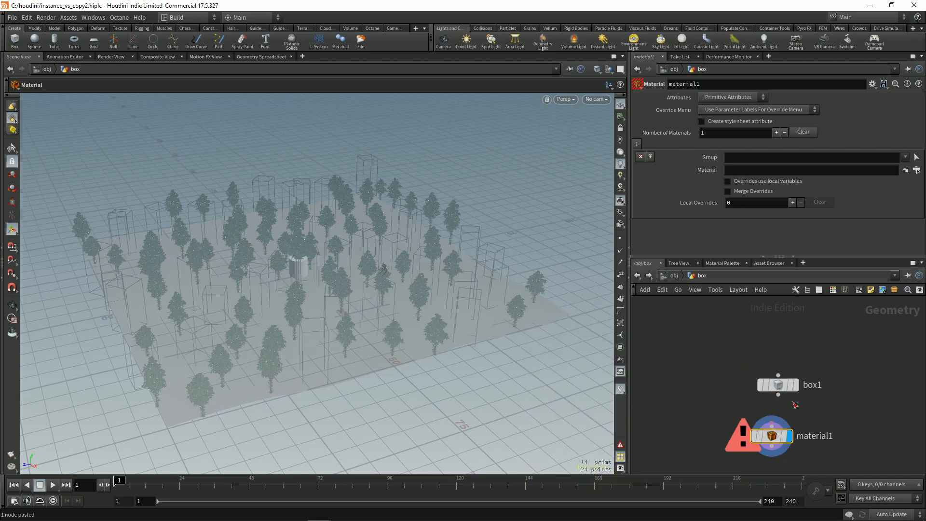
drag(779, 396, 772, 426)
middle_drag(731, 389, 695, 351)
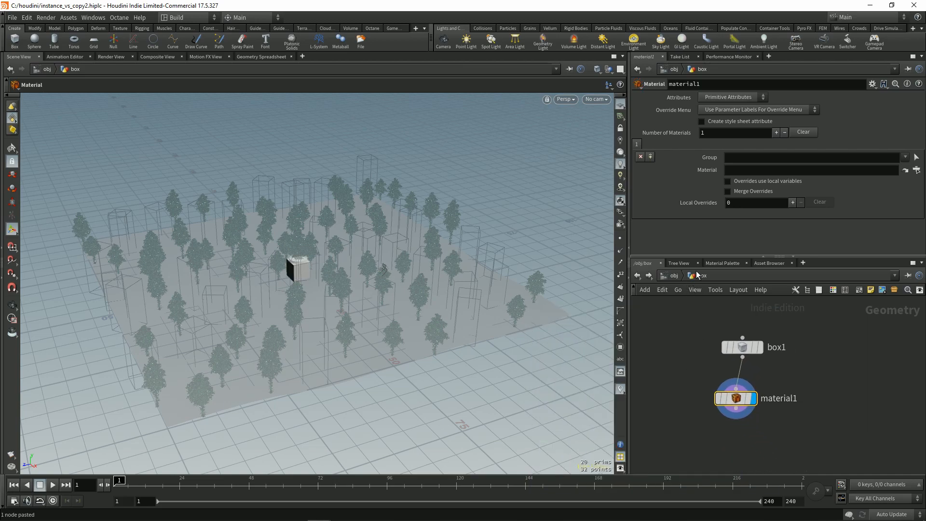
Create two new Principled Shader materials in the /mat network
click(722, 263)
drag(673, 303, 826, 316)
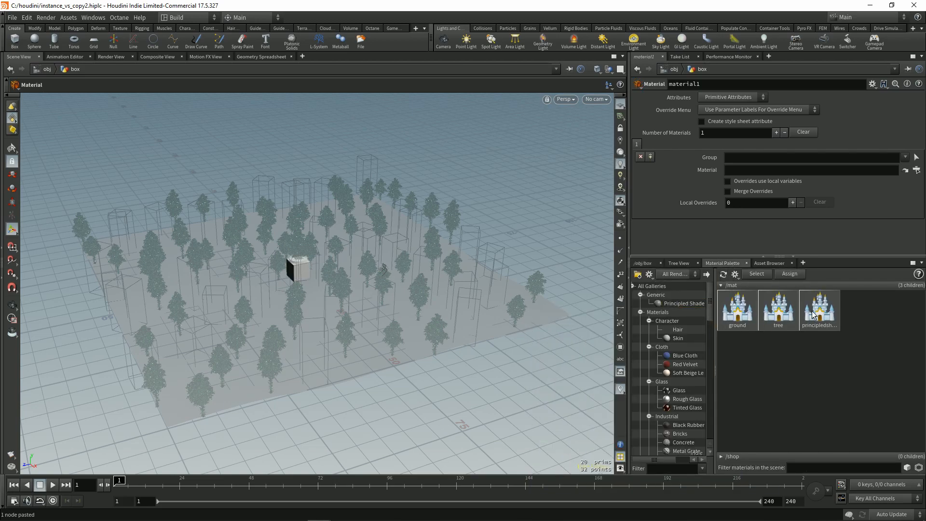
drag(882, 299, 879, 301)
Rename the two new principled shaders as red and blue
drag(818, 313, 814, 315)
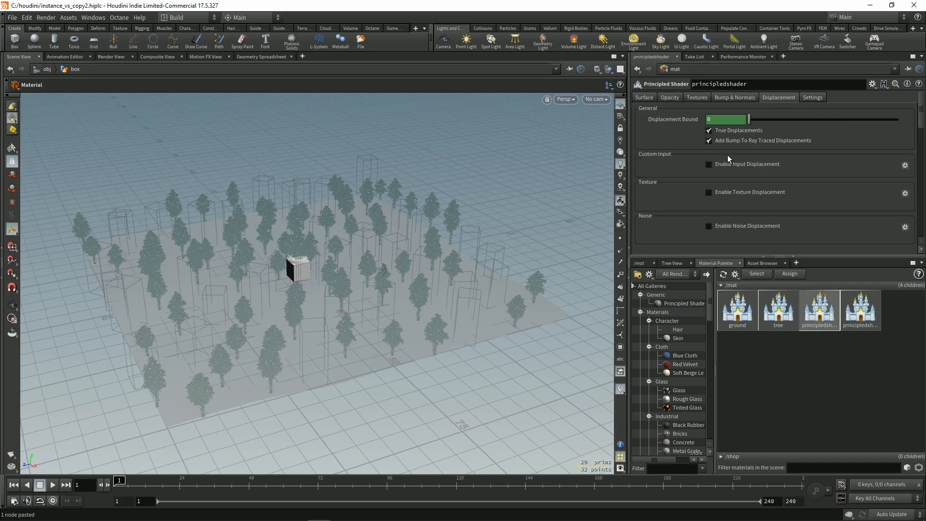
click(767, 84)
text(red)
key(Return)
click(863, 309)
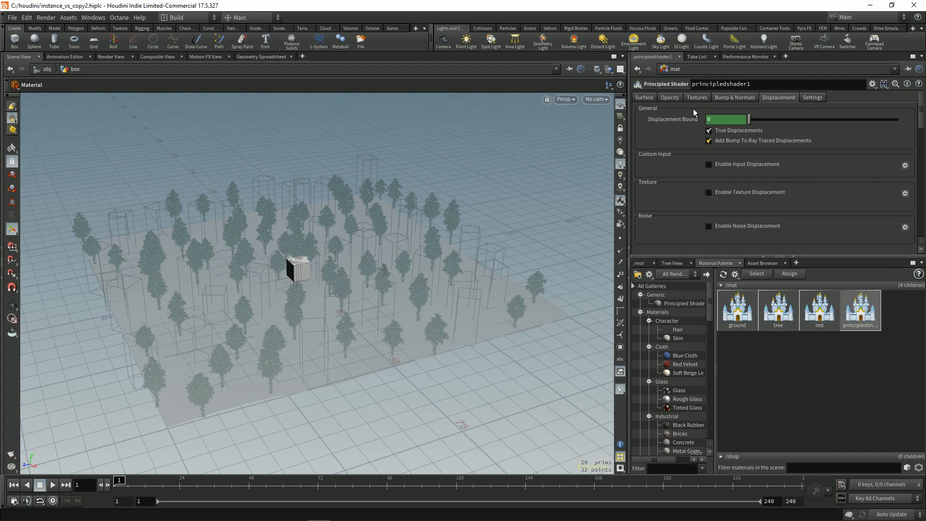
click(713, 85)
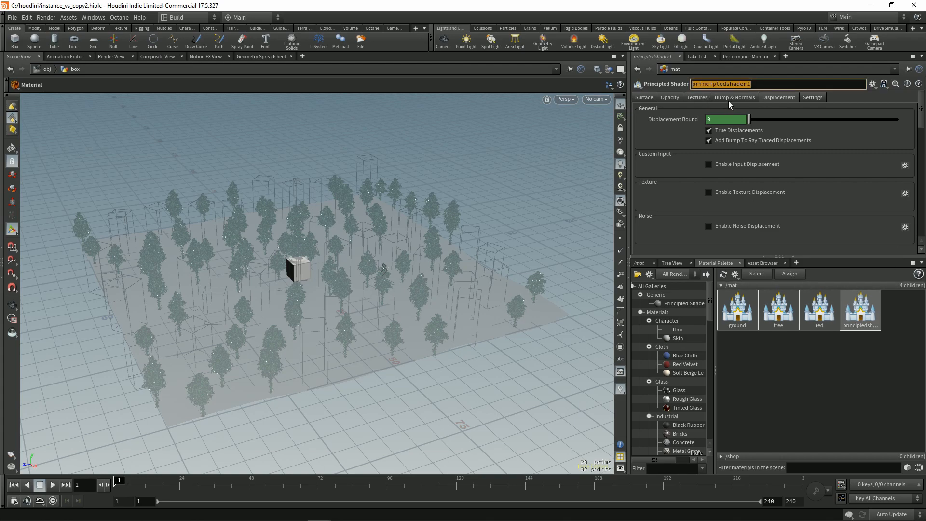
text(blue)
key(Return)
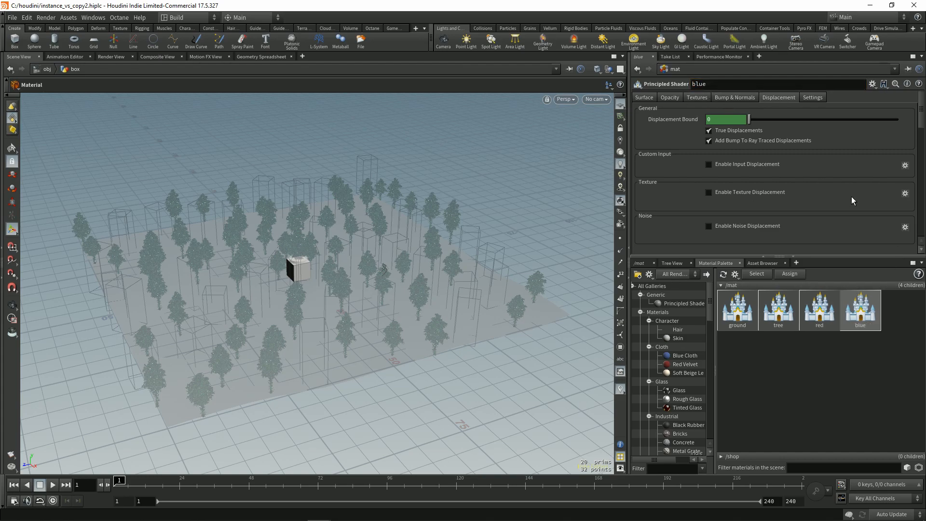
Set the red shader's base color to dark red with RGB 0.5, 0, 0
click(820, 309)
click(644, 98)
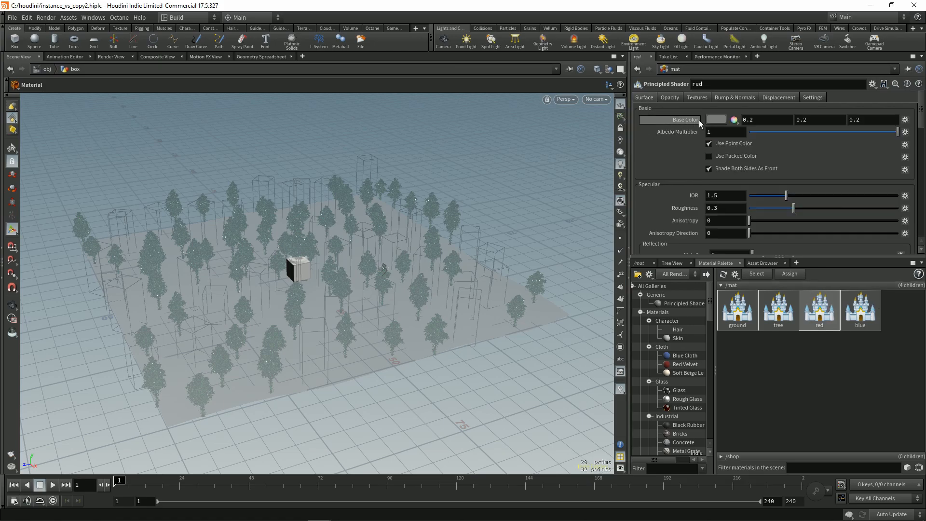
click(699, 120)
click(677, 57)
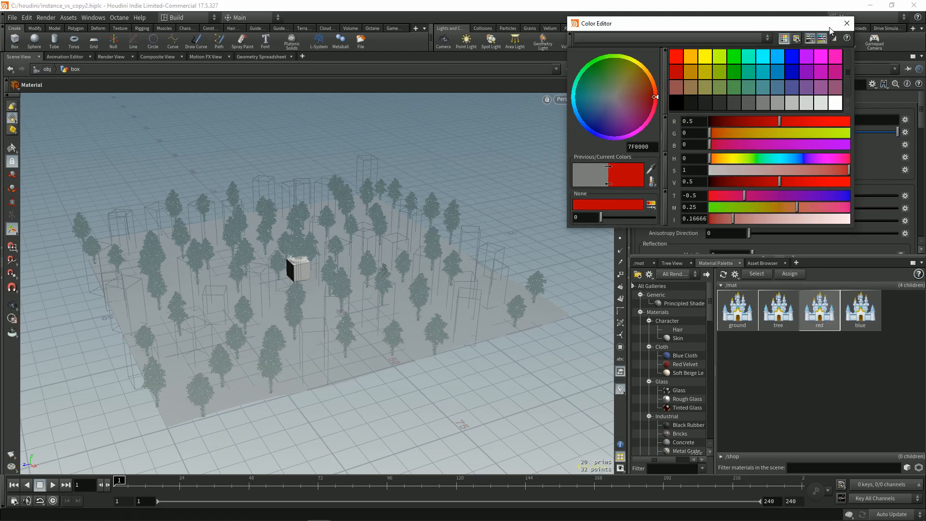
click(847, 23)
Set the blue shader's base color to dark blue with RGB 0, 0, 0.5
click(857, 313)
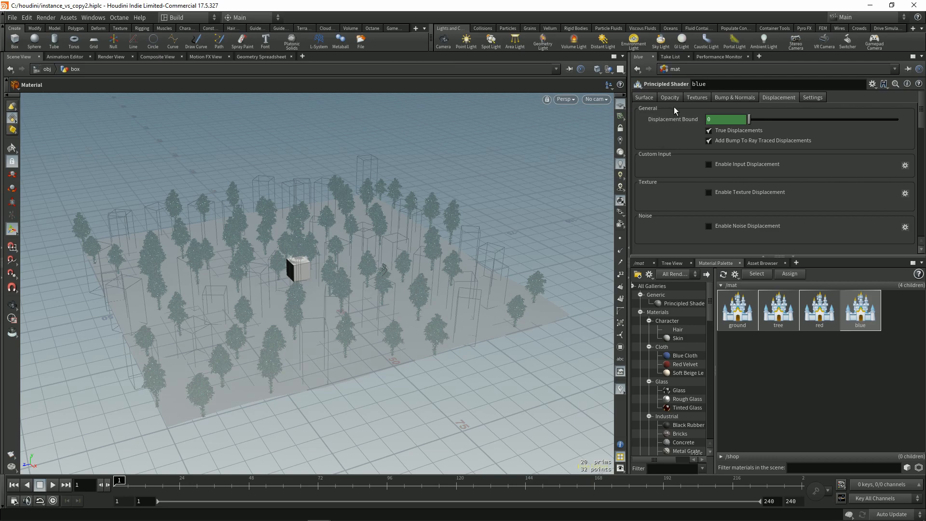
click(644, 98)
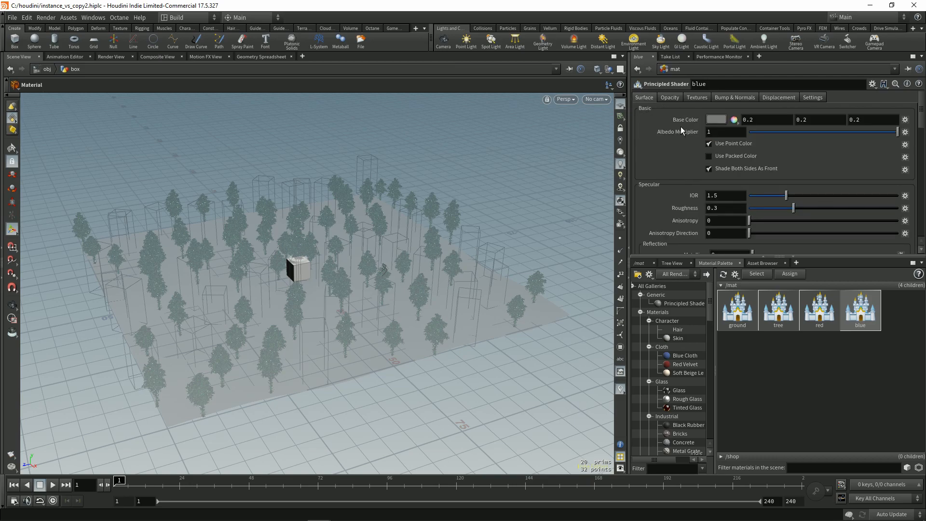
click(714, 122)
click(786, 74)
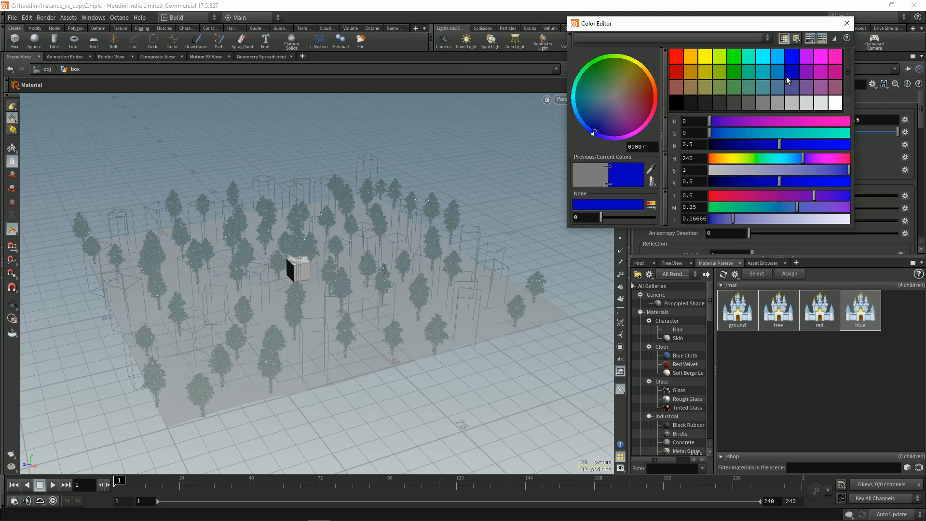
click(846, 23)
Return to the box network, align its Material node under box1 and assign the red material to it
click(640, 264)
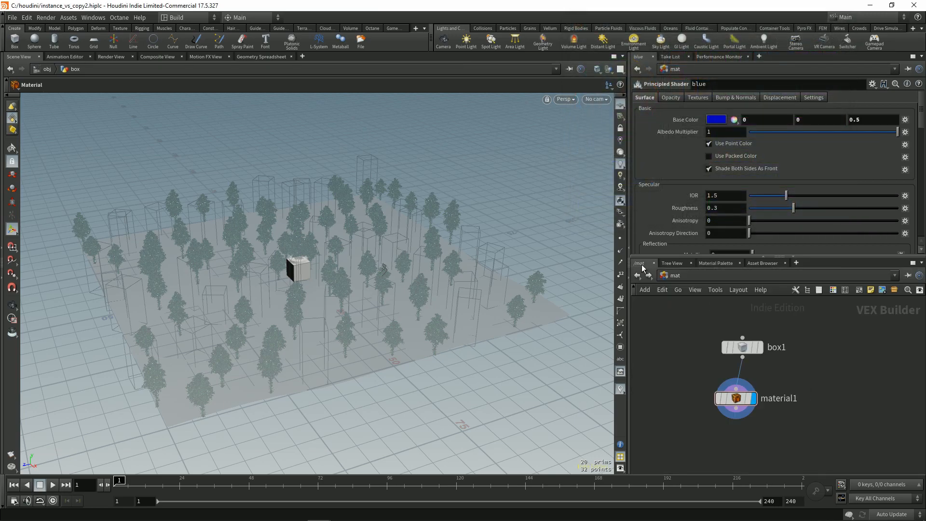
click(637, 276)
middle_drag(784, 404, 778, 398)
drag(736, 392, 742, 380)
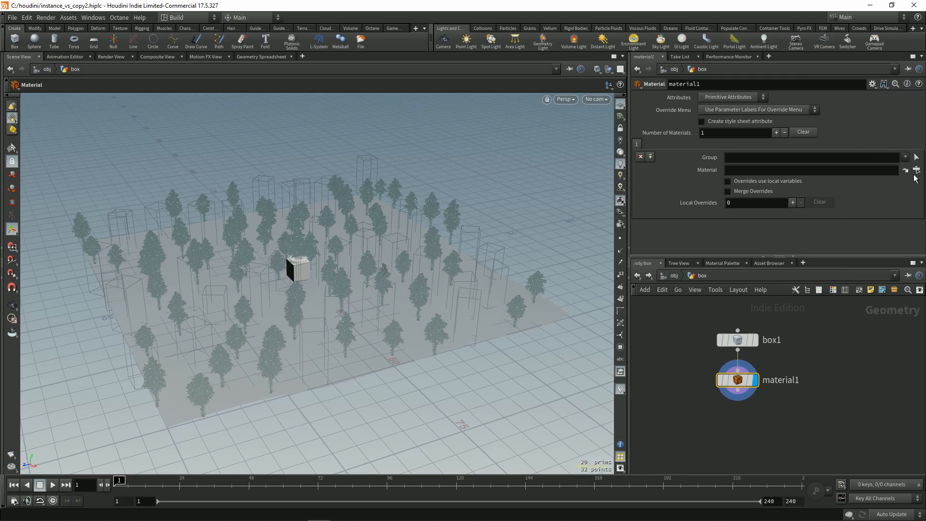
click(916, 171)
double_click(837, 143)
Assign the blue material to the Material node inside the tube object
click(675, 276)
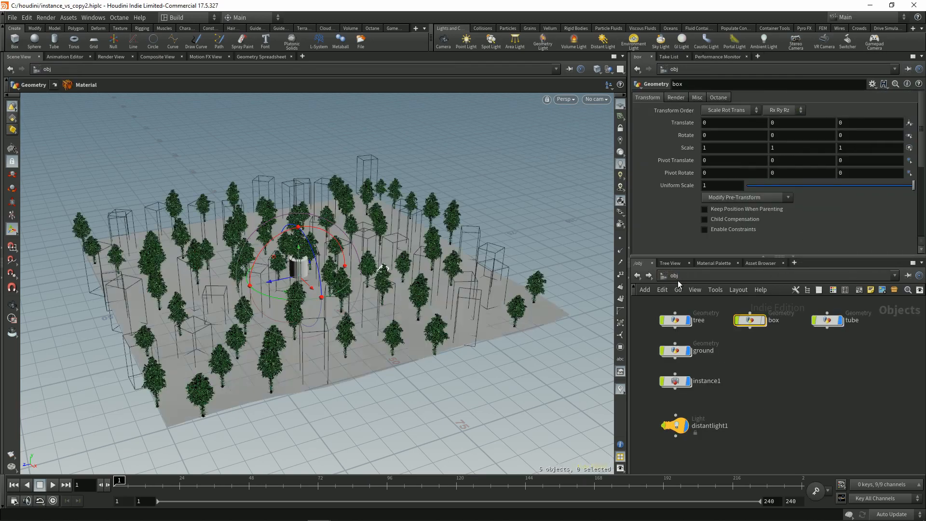
double_click(827, 320)
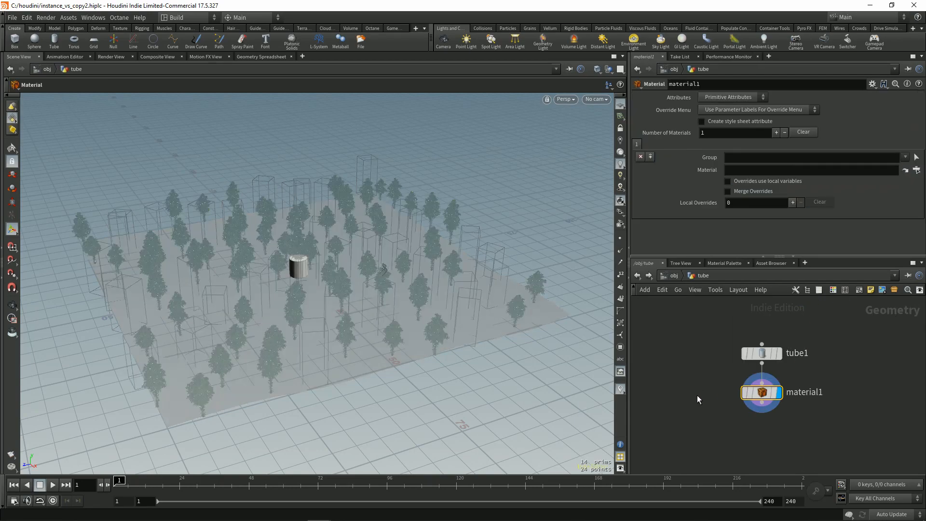
click(917, 170)
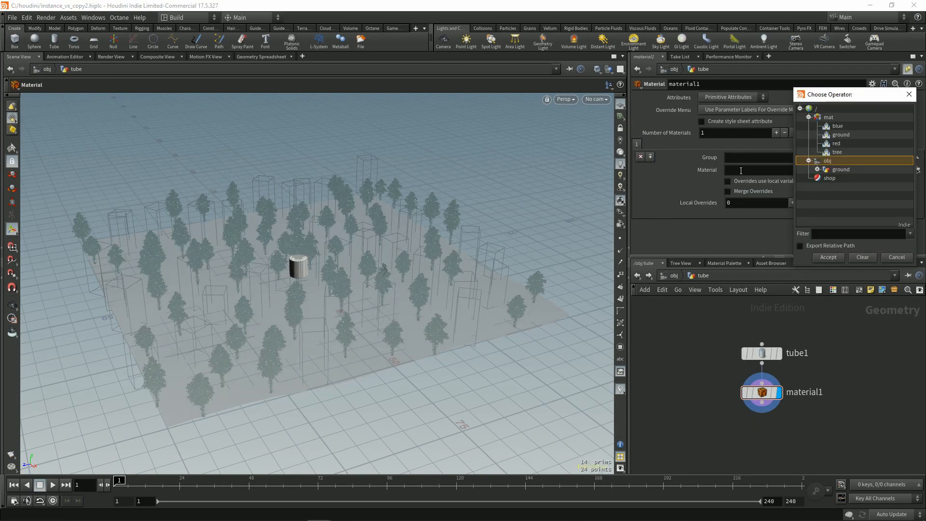
click(835, 127)
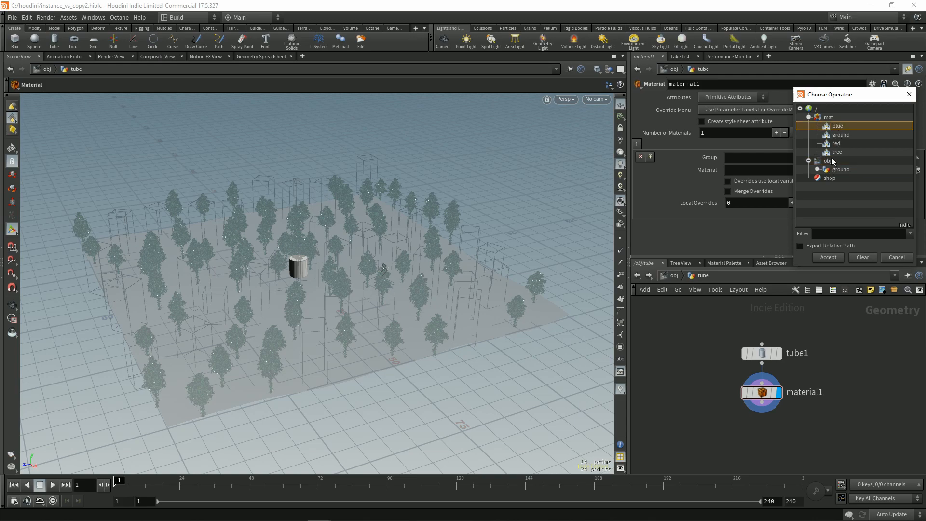
double_click(838, 127)
Clear the render visibility of the box and tube objects together
click(675, 275)
drag(730, 302, 840, 348)
click(676, 97)
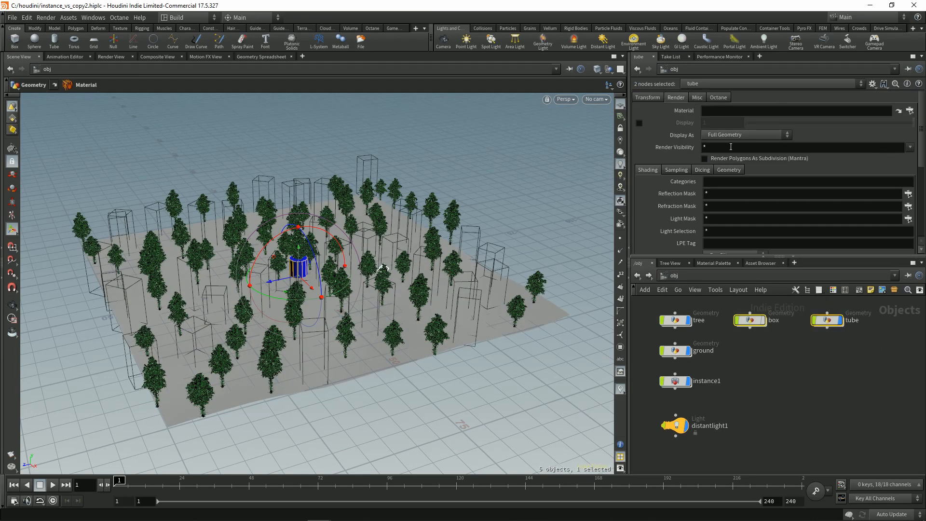
click(757, 380)
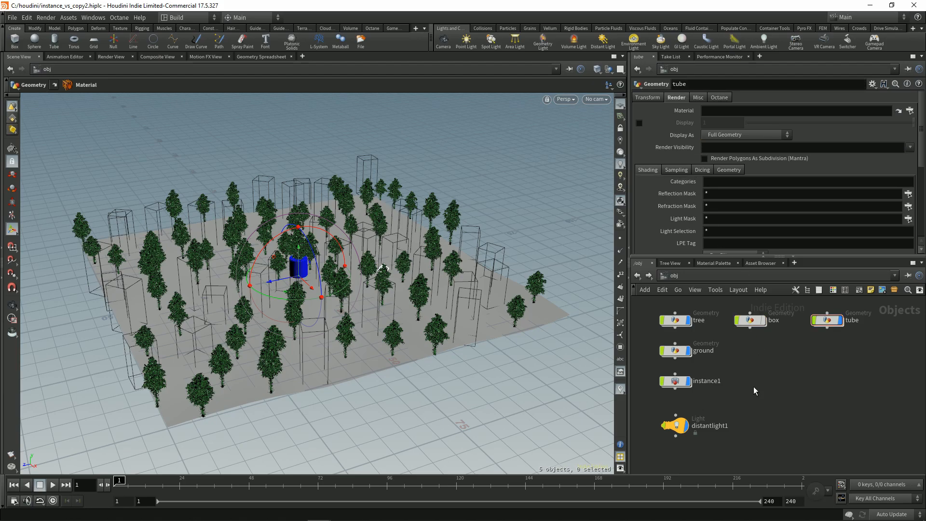
click(750, 319)
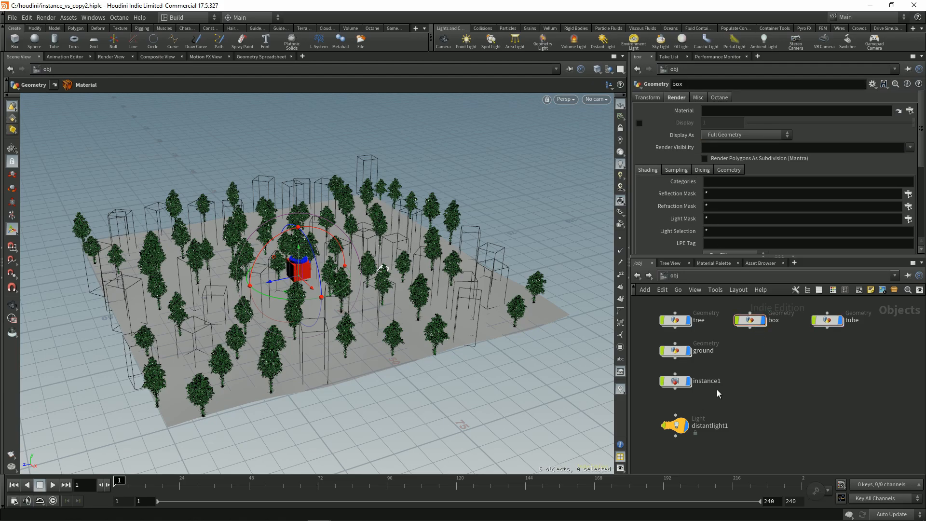
key(Escape)
drag(367, 320, 381, 319)
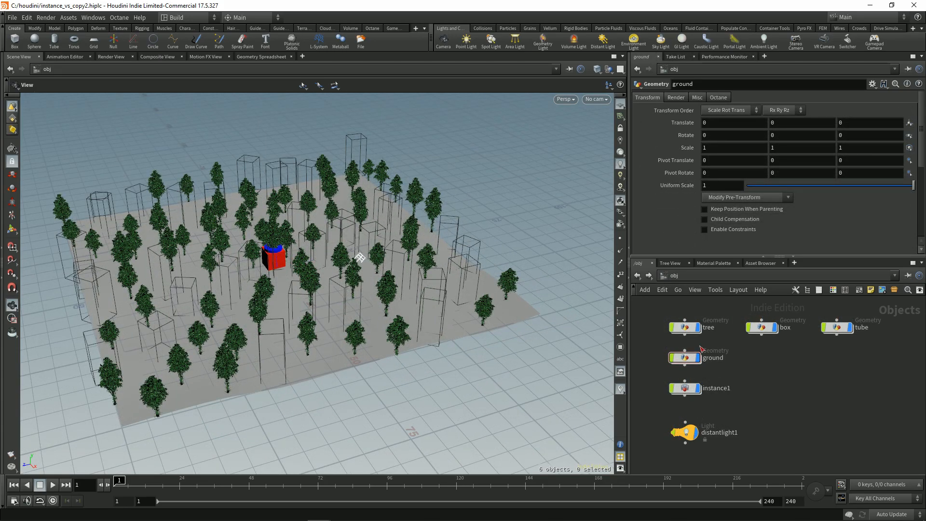
Clear the Instance Object path on the instance1 node
middle_drag(808, 363, 815, 369)
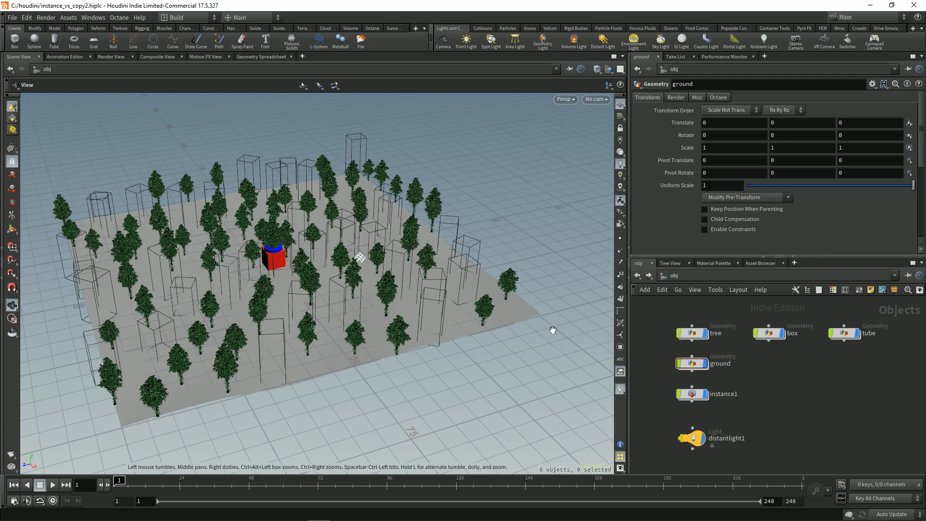
middle_drag(372, 285, 382, 283)
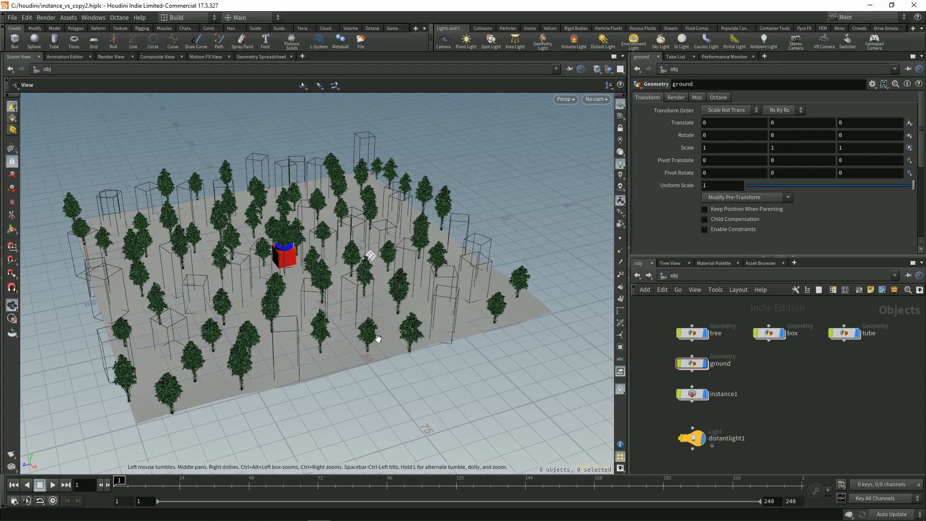
mouse_move(356, 278)
mouse_down()
mouse_move(368, 286)
mouse_move(349, 264)
mouse_move(357, 272)
mouse_up()
middle_drag(390, 285, 379, 290)
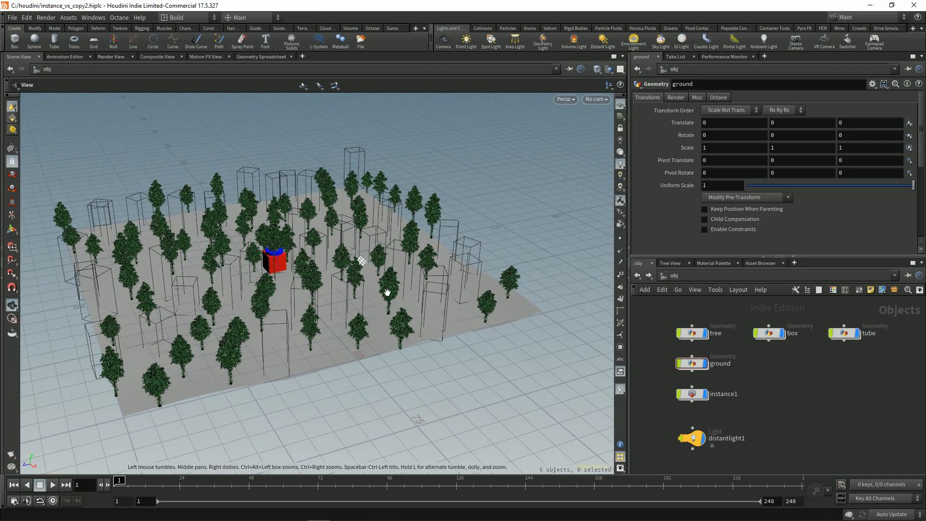
click(691, 394)
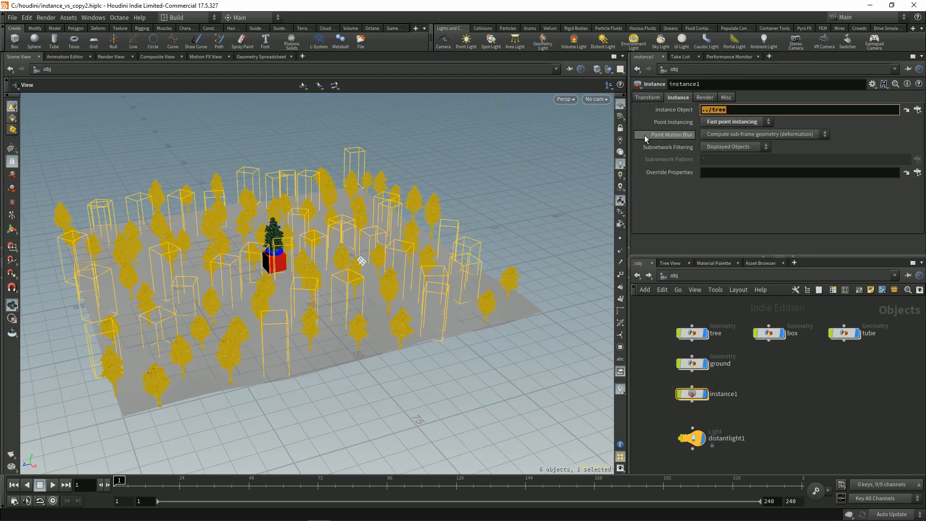
key(BackSpace)
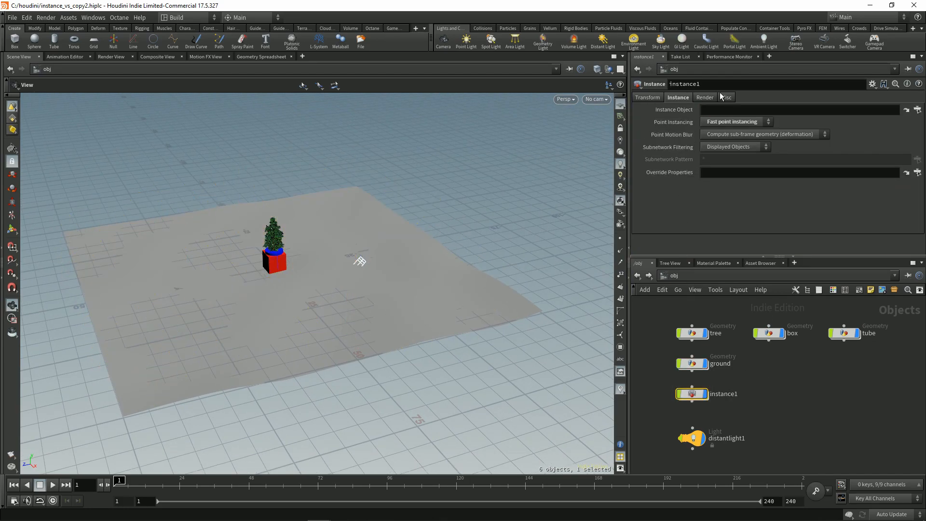
Inside the ground object, insert an Attribute Create node between attribrandomize3 and the OUT_tree_pts null
double_click(692, 363)
key(Tab)
text(crea)
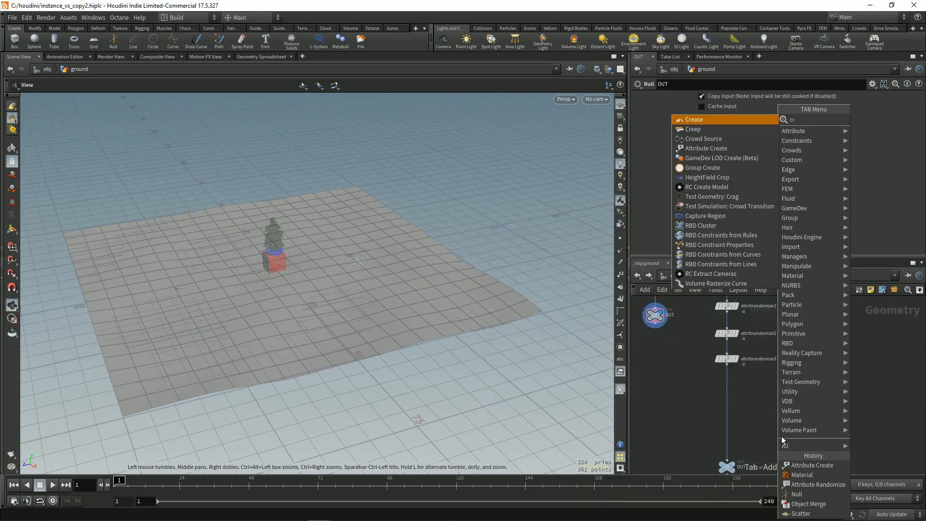
key(Return)
click(782, 436)
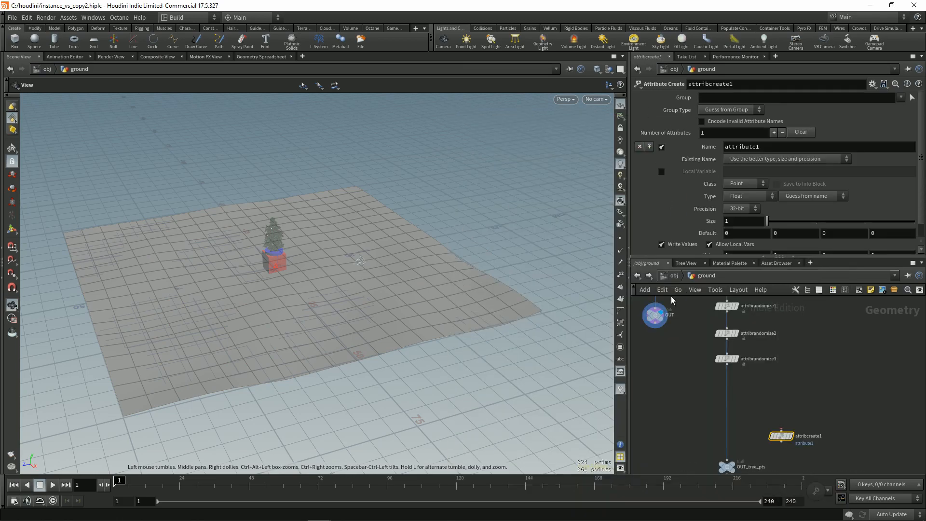
drag(785, 440, 732, 396)
Name the new point attribute instance and set its type to String
double_click(743, 147)
text(insta)
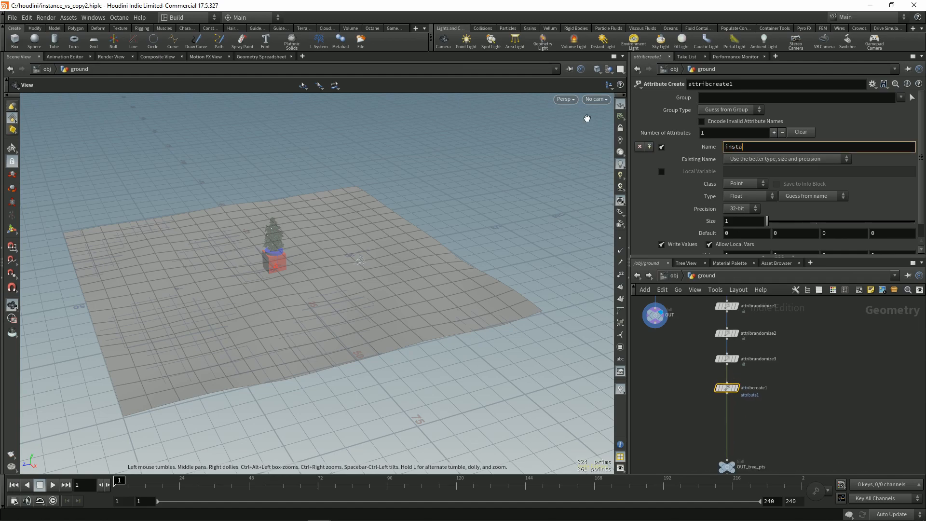
text(nce)
key(Return)
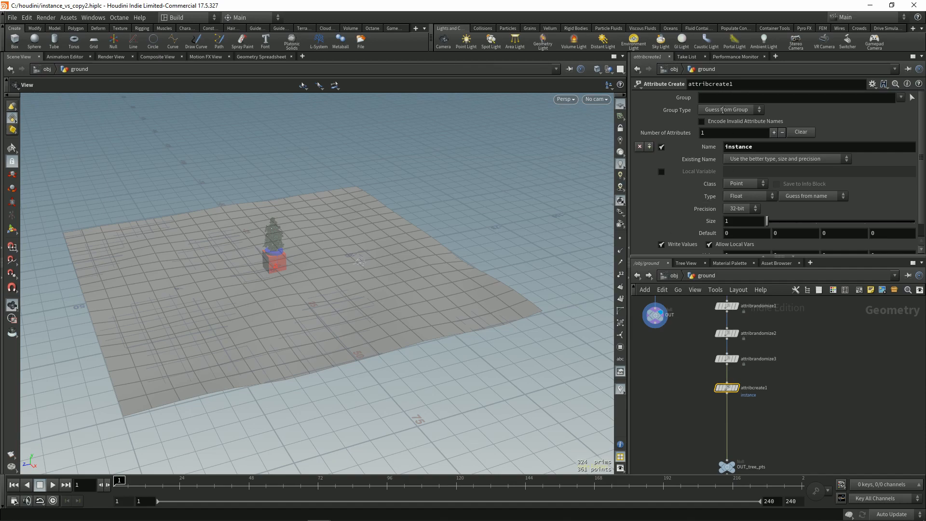
click(731, 195)
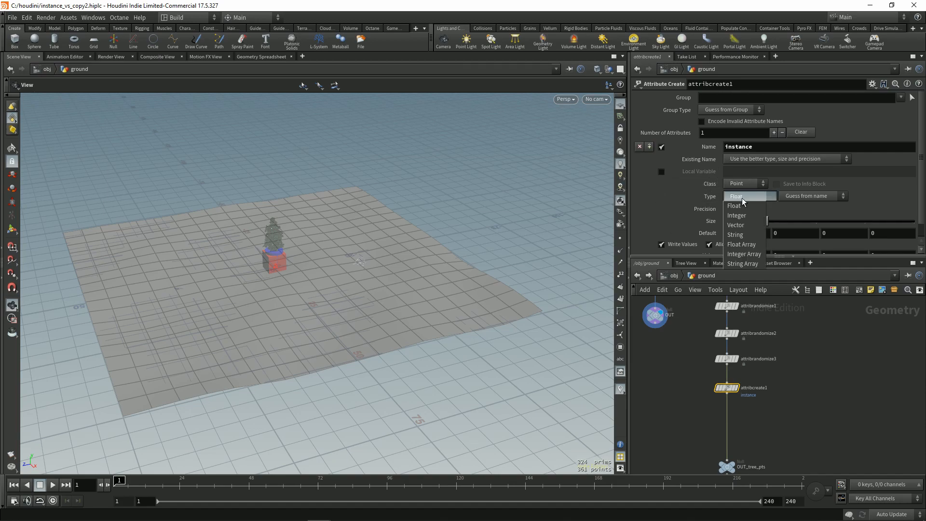
click(743, 235)
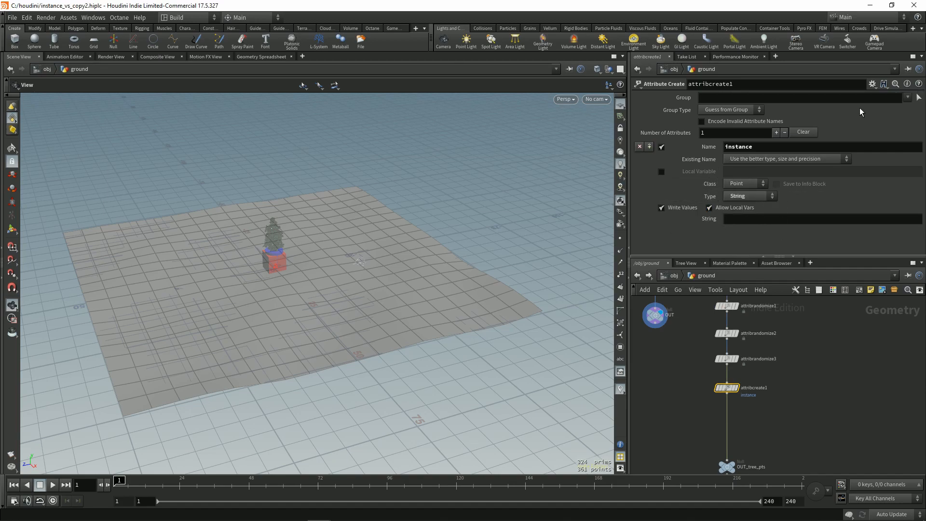
Pin the Attribute Create parameters and set the attribute's string to /obj/box by referencing the box object from the object level
click(909, 69)
click(777, 386)
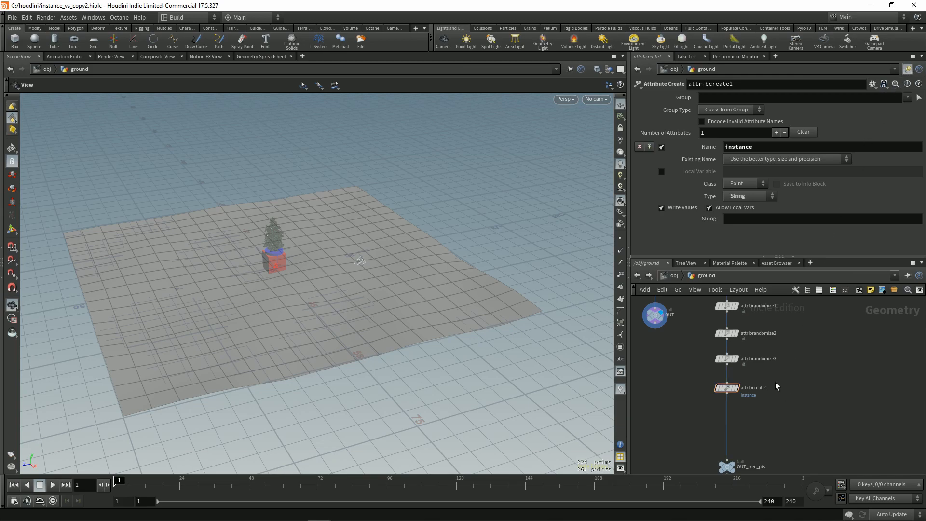
click(674, 276)
drag(769, 332, 748, 220)
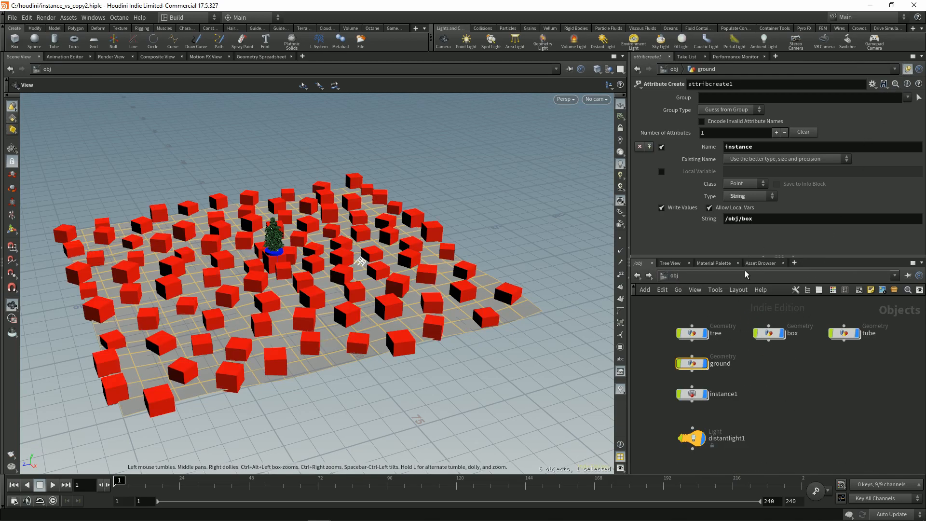
click(762, 413)
drag(444, 308, 377, 275)
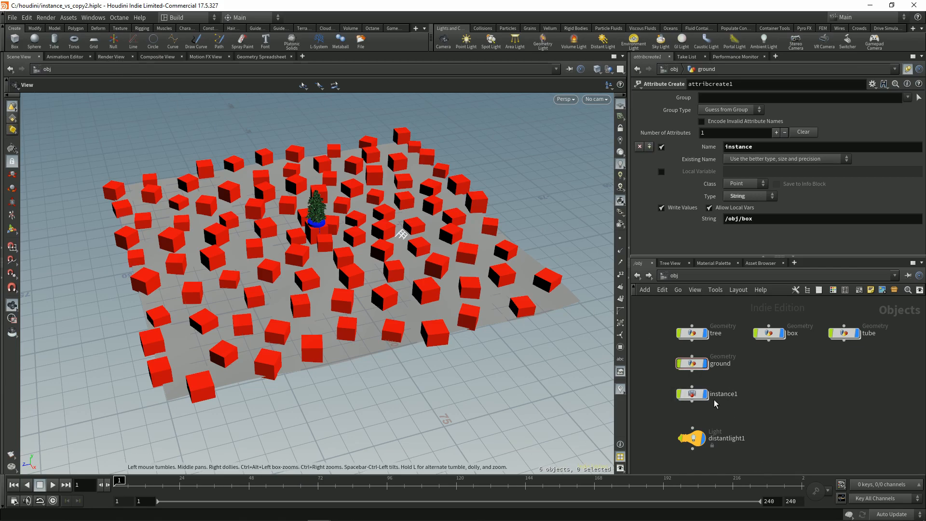
Check the ground points' instance values in the geometry spreadsheet and preview the instances in the render view
double_click(695, 365)
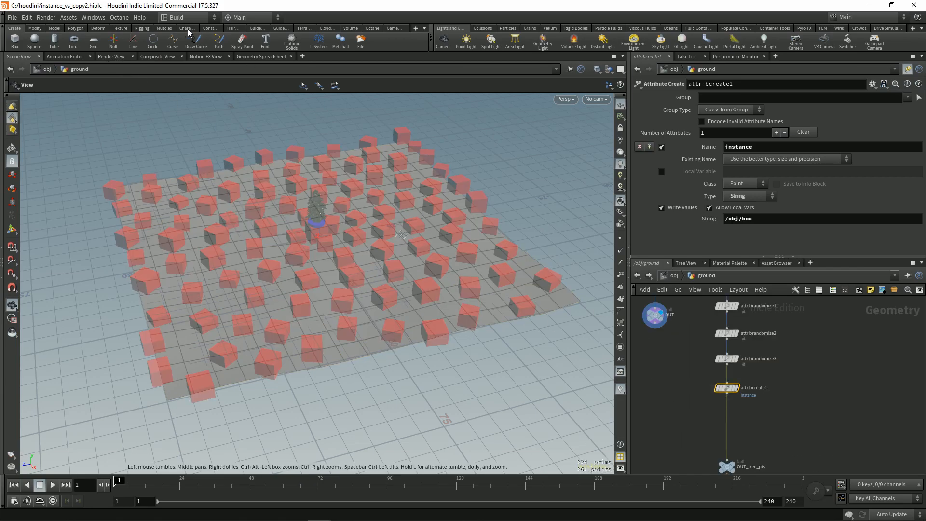
click(261, 57)
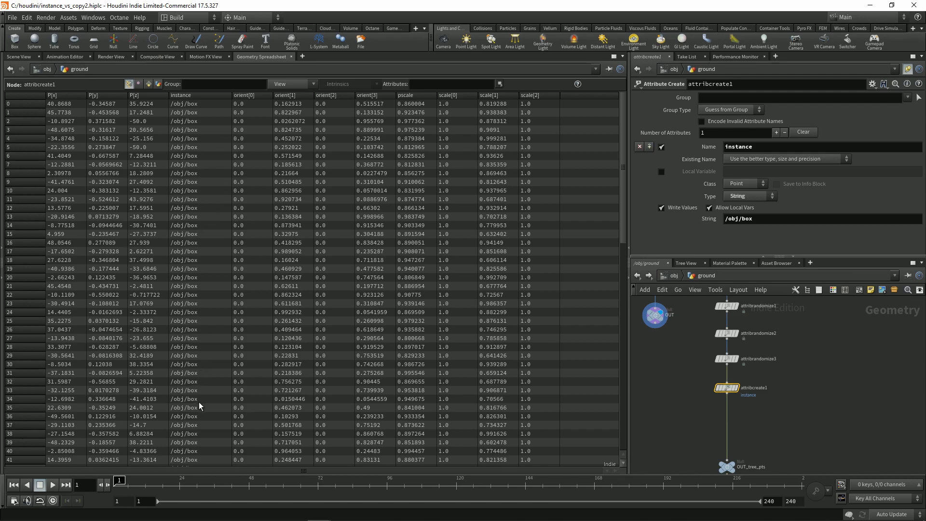
click(24, 57)
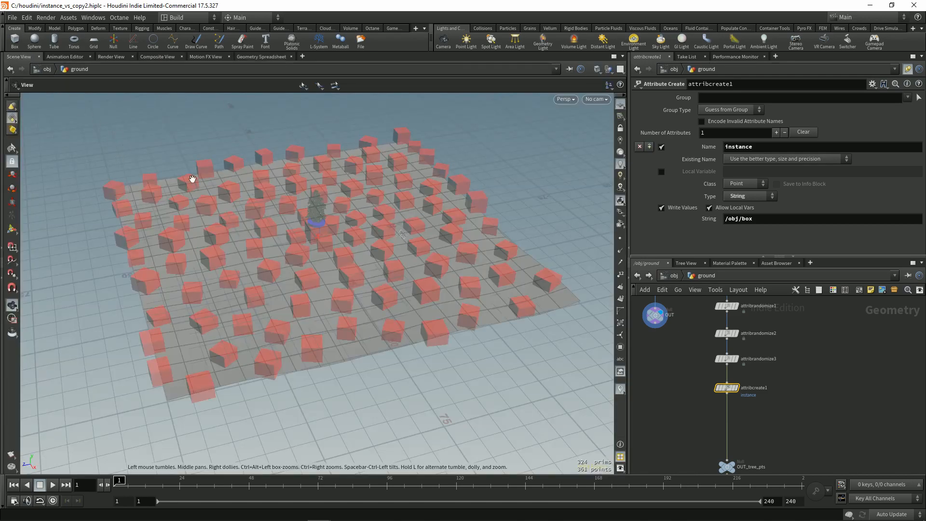
click(114, 57)
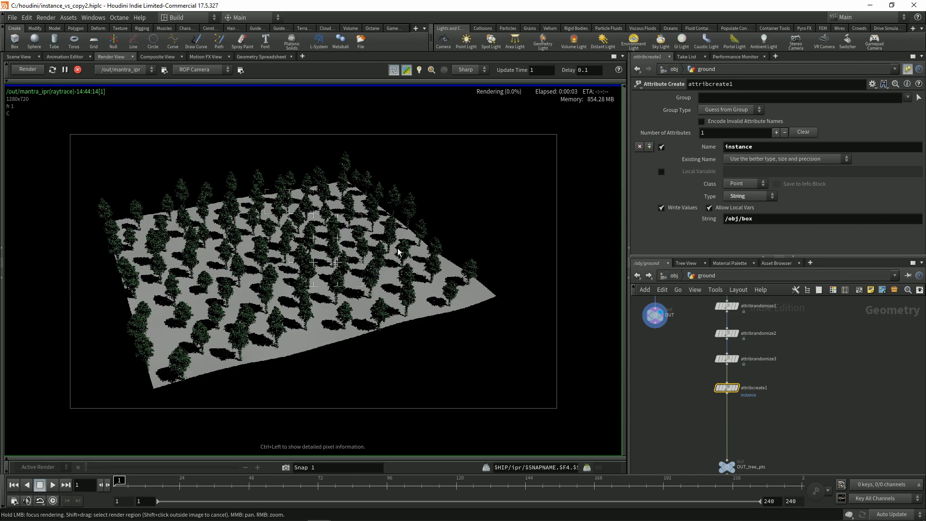
Change the instance attribute's string to /obj/tube, let the render preview update and stop it
double_click(746, 220)
text(tb)
key(BackSpace)
text(ub)
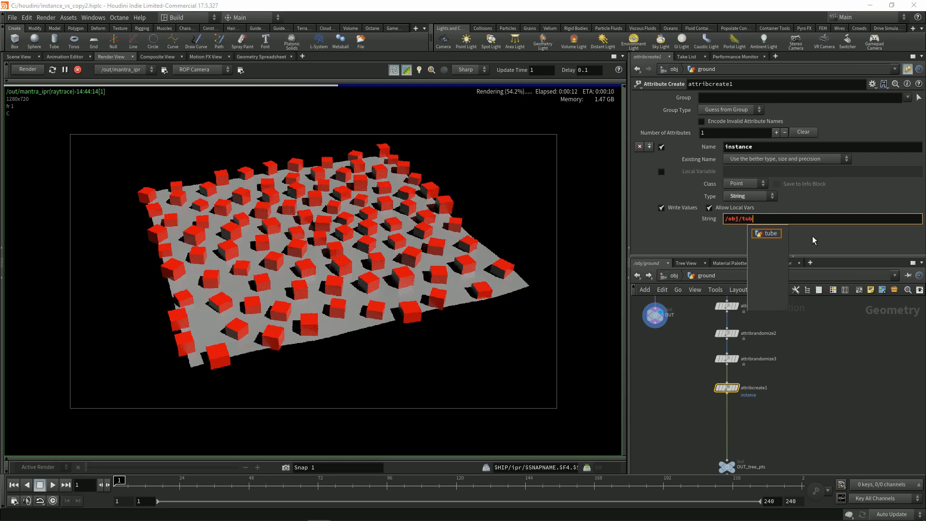
text(e)
key(Return)
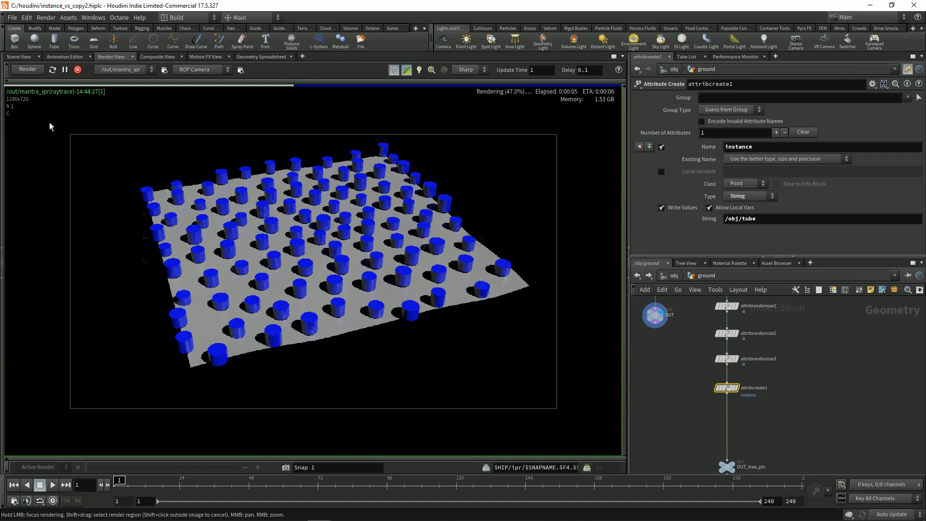
click(77, 70)
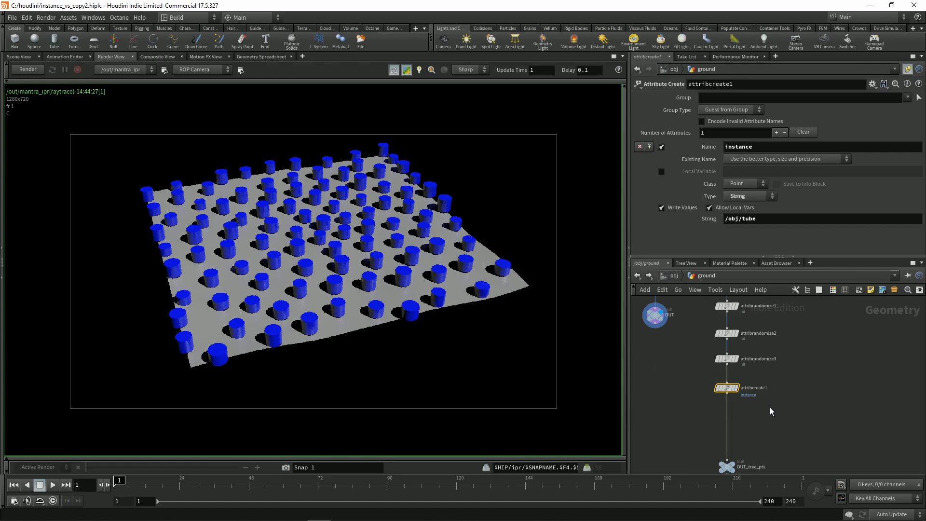
Bypass the Attribute Create node and insert an Attribute Randomize node between it and OUT_tree_pts
key(Tab)
mouse_move(787, 421)
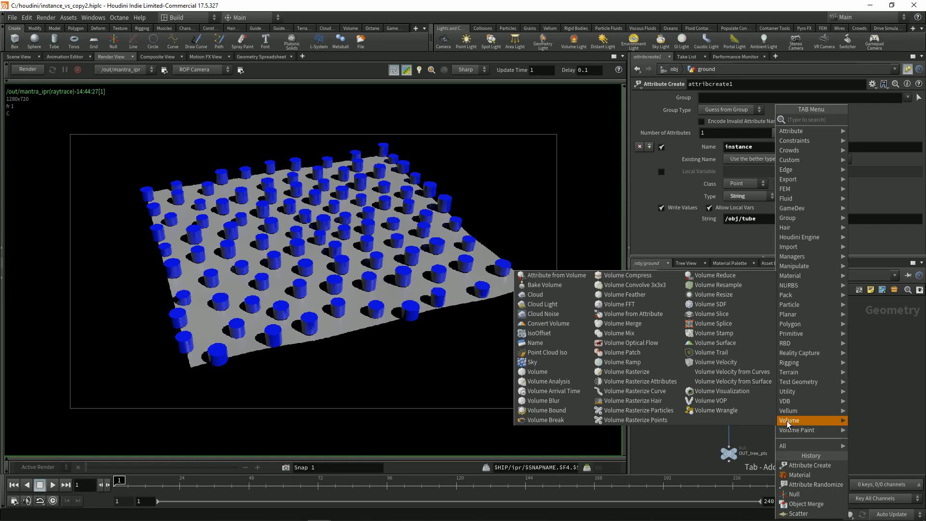
text(rand)
key(Return)
click(787, 421)
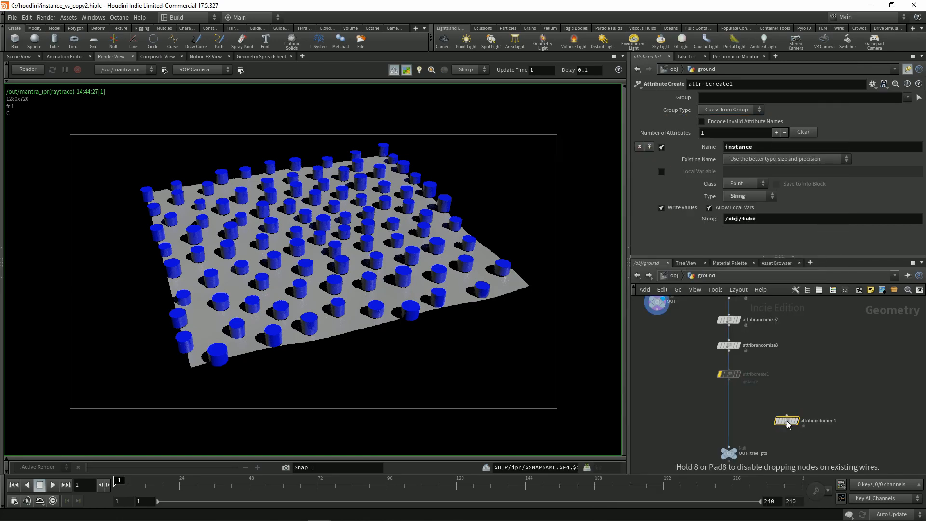
mouse_move(787, 421)
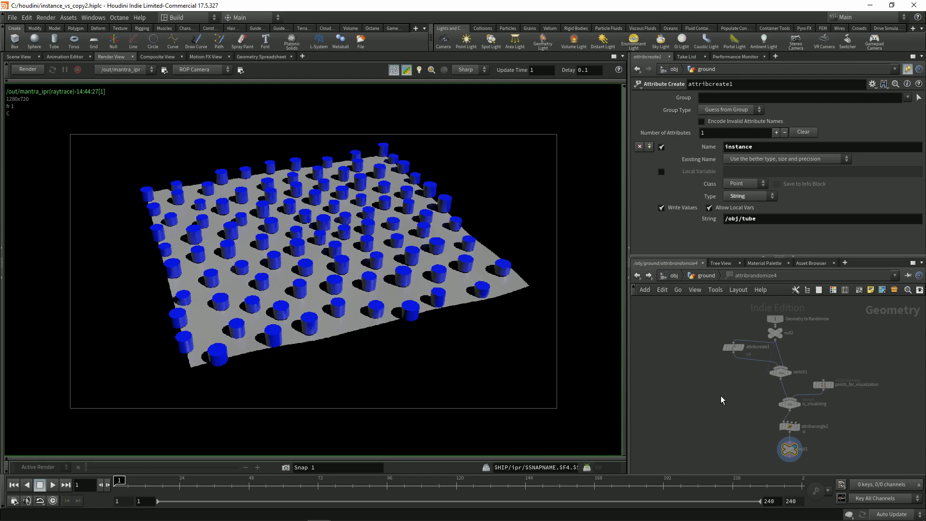
key(u)
drag(787, 420, 728, 407)
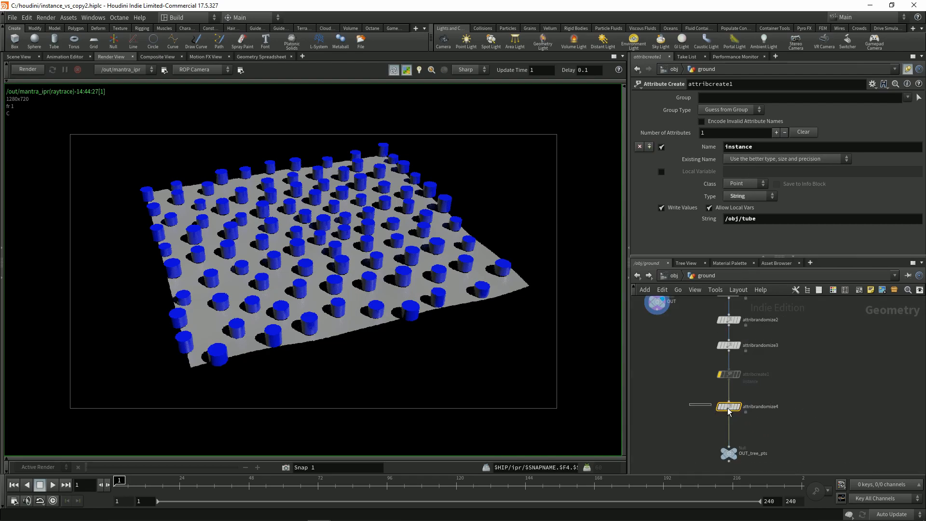
Unpin the parameters and set the new Attribute Randomize node to the attribute instance with a Custom Discrete distribution
click(908, 69)
click(763, 130)
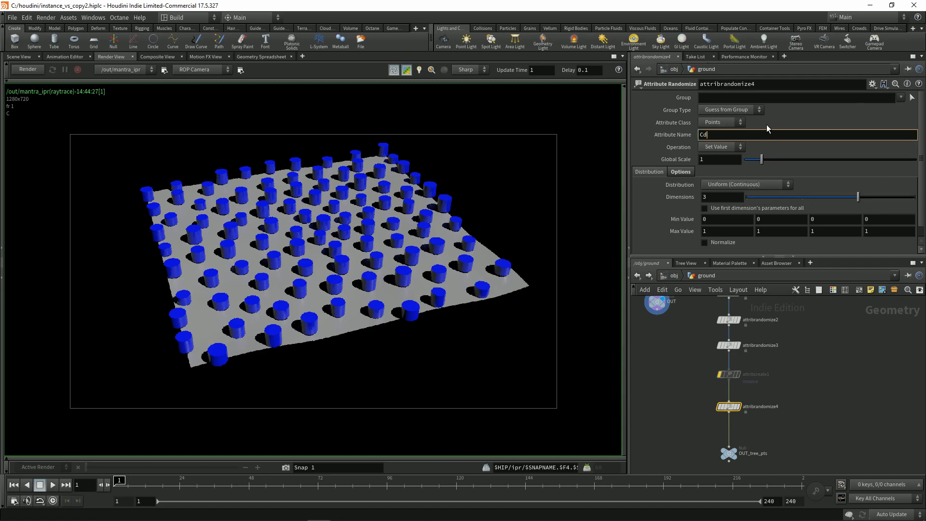
text(instance)
key(Return)
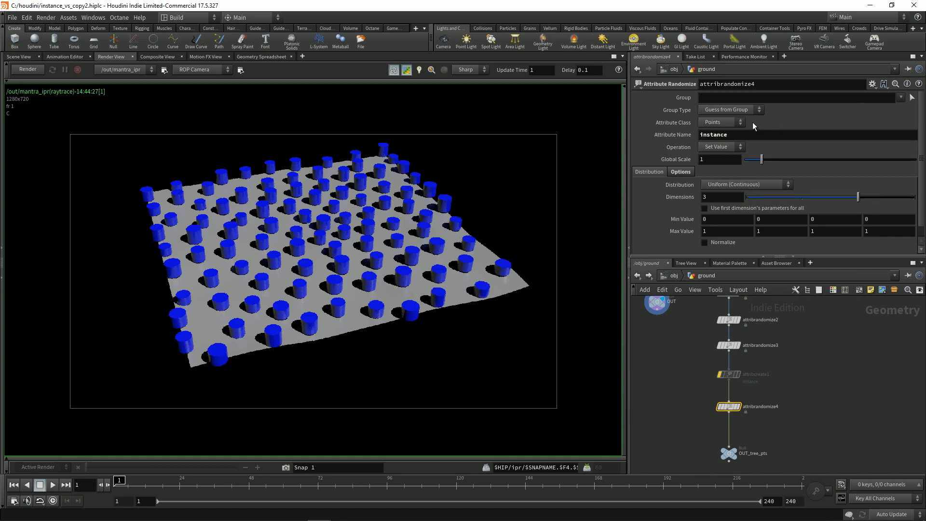
click(725, 183)
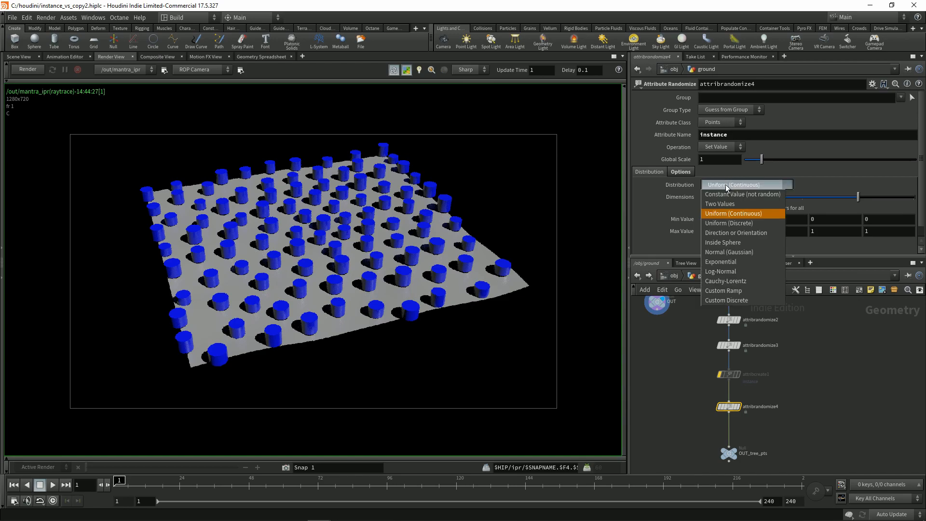
click(724, 300)
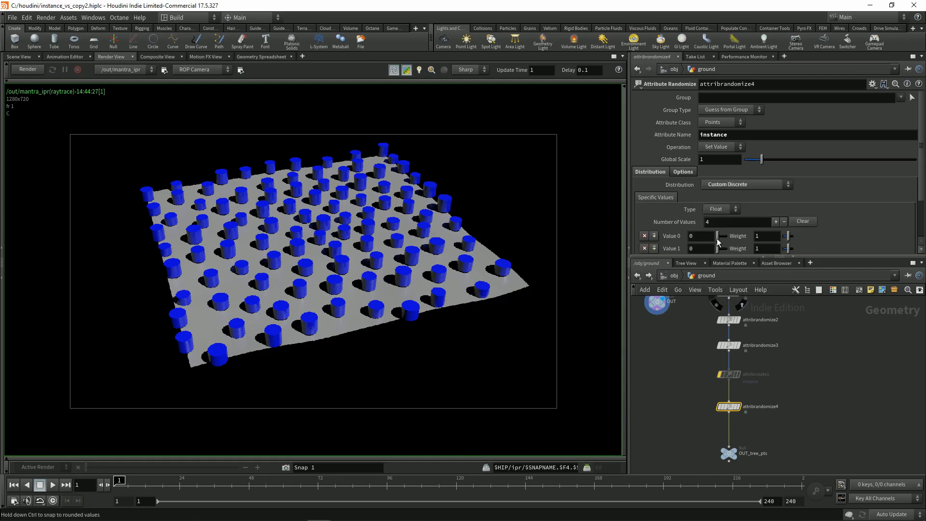
Set the discrete value type to String, pin the node's parameters and reduce the specific values to three
drag(834, 257, 835, 308)
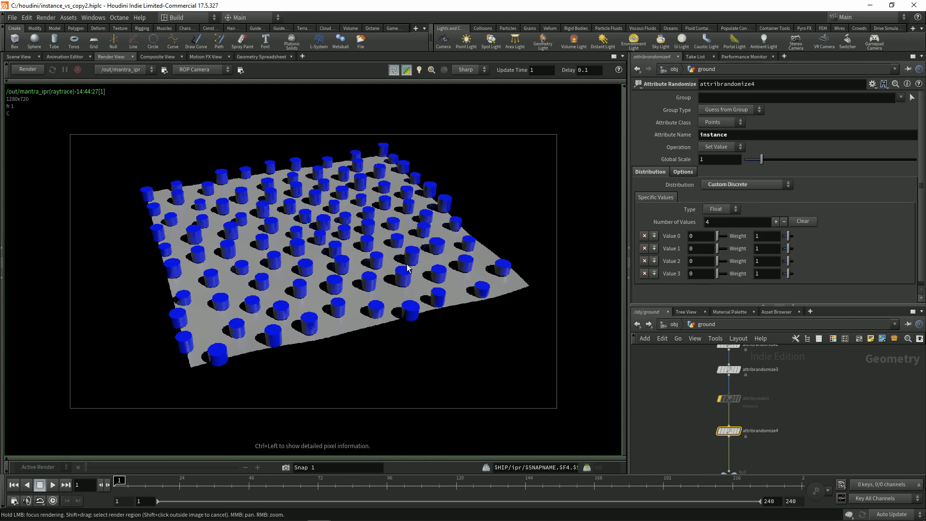
middle_drag(411, 266, 397, 275)
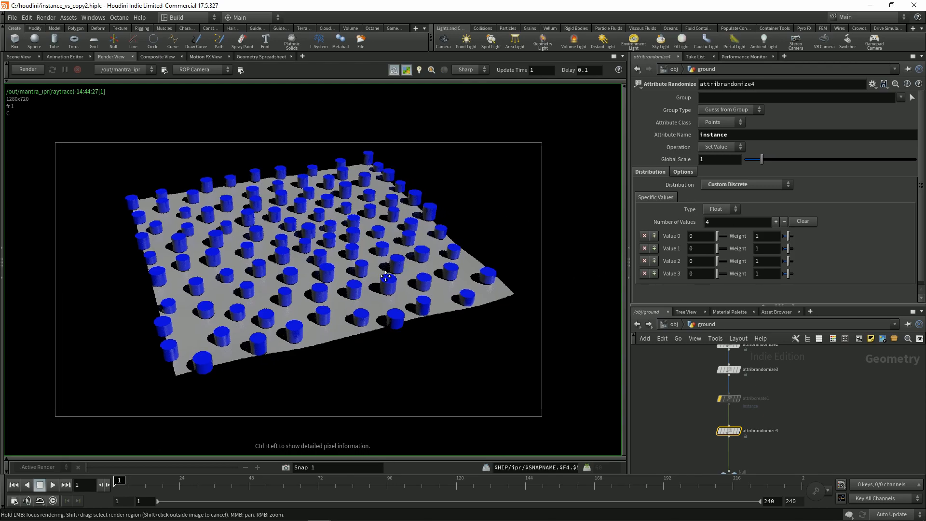
click(19, 56)
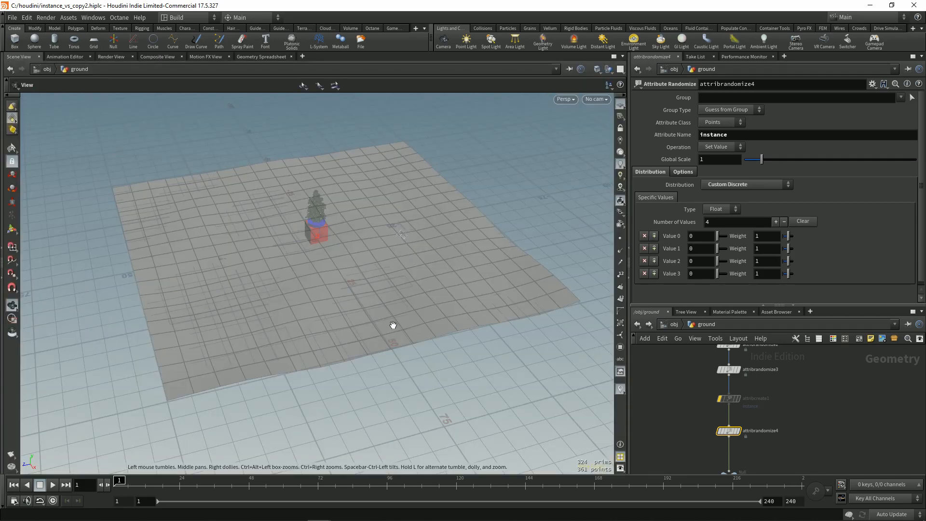
click(723, 209)
click(719, 229)
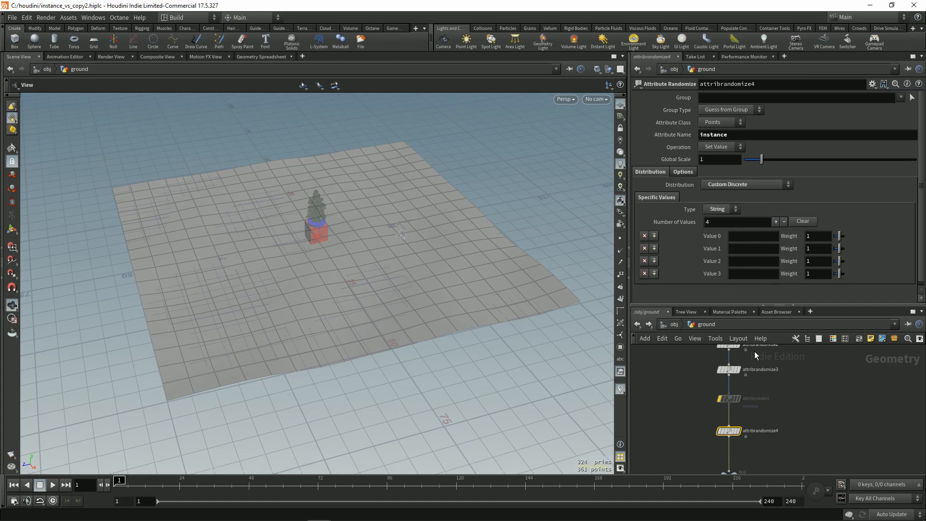
click(907, 70)
click(645, 274)
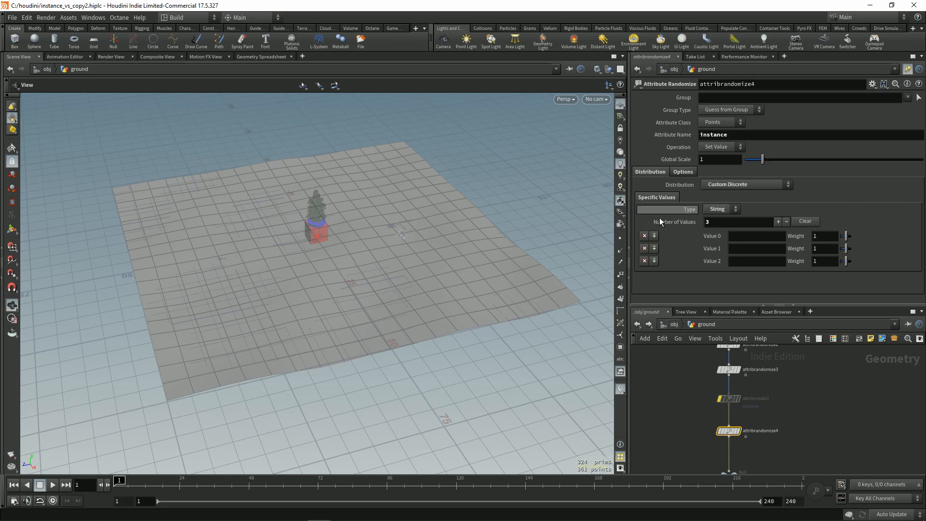
drag(399, 228, 305, 236)
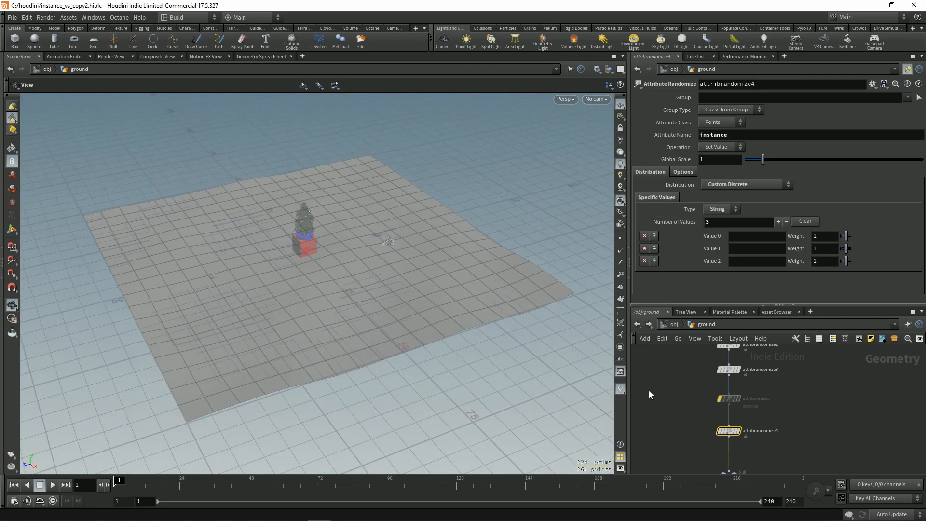
Fill the three specific values with the object paths /obj/tree, /obj/box and /obj/tube and examine the scattered instances
middle_drag(684, 350, 677, 365)
click(676, 324)
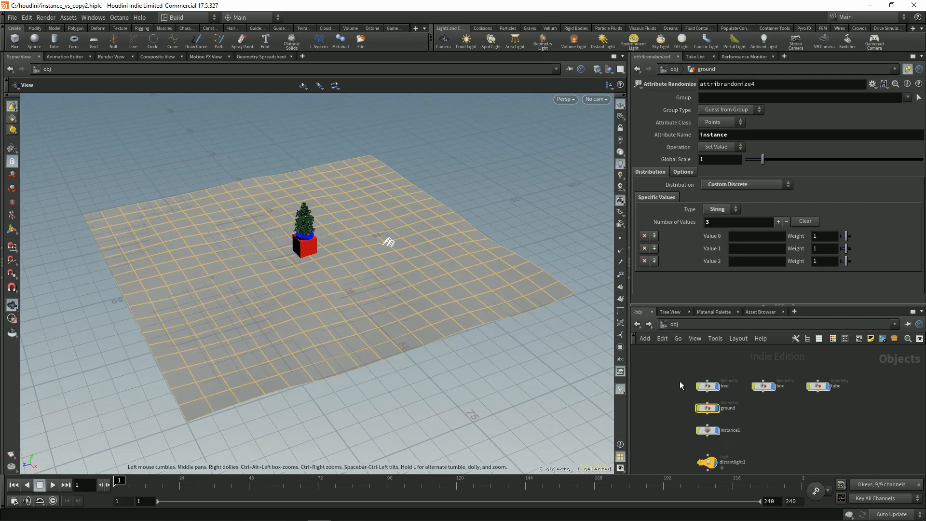
drag(702, 392, 757, 236)
drag(757, 389, 753, 248)
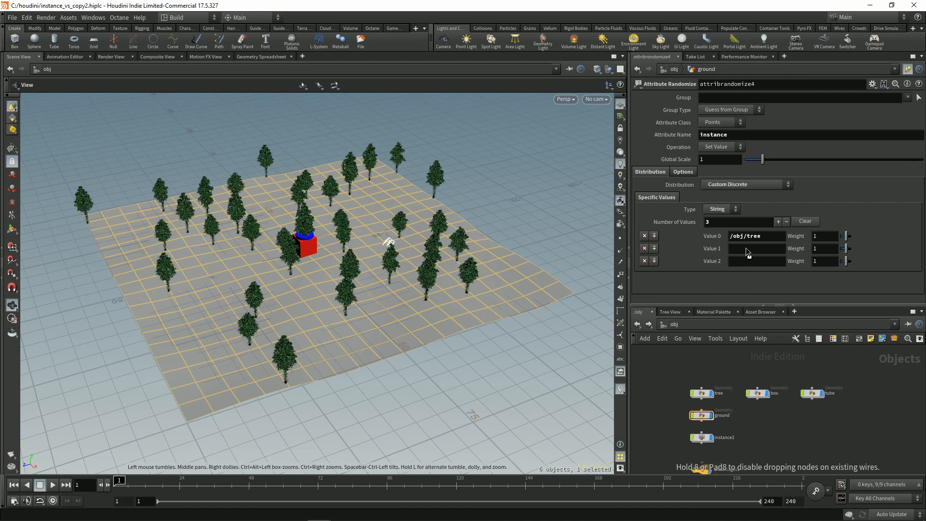
drag(783, 304, 756, 262)
drag(348, 206, 365, 223)
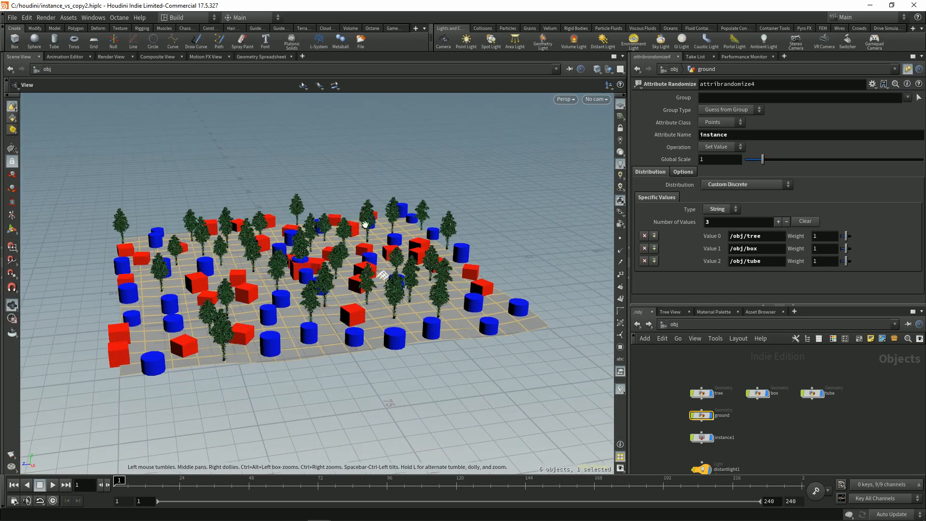
drag(313, 274, 358, 212)
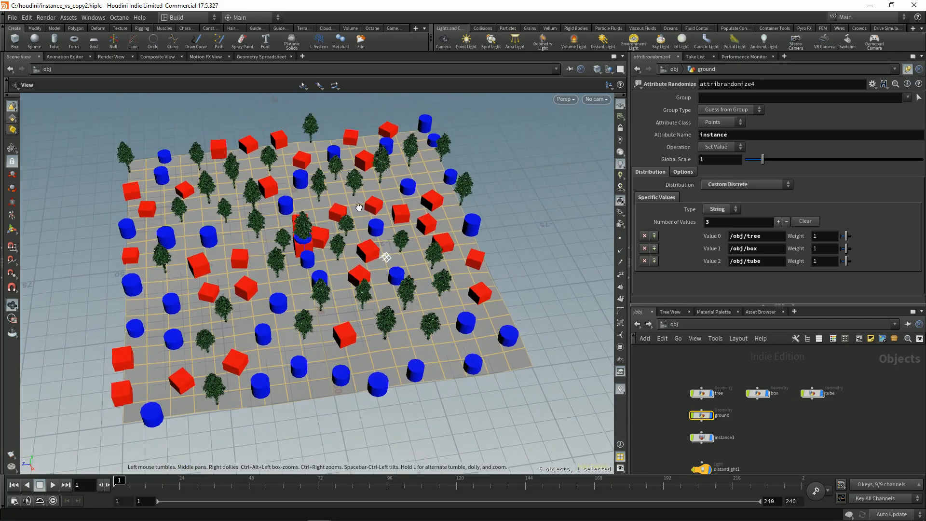
drag(396, 292, 394, 290)
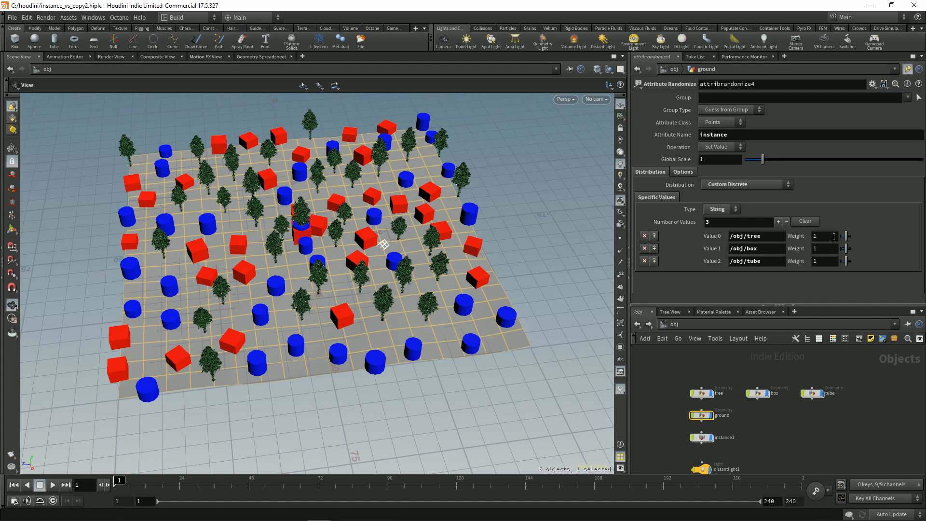
Try a weight of 2 for the tree and varying weights for the box and tube
drag(847, 241, 850, 240)
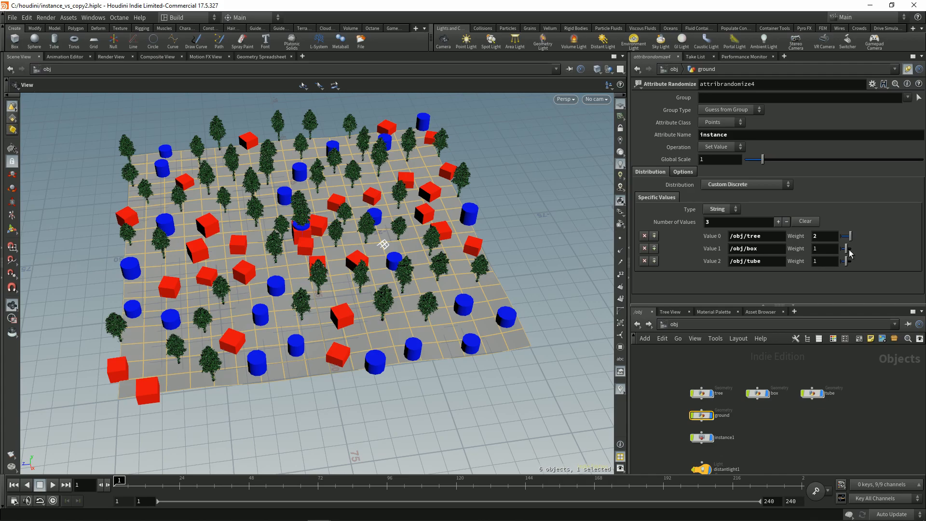
drag(848, 252, 841, 262)
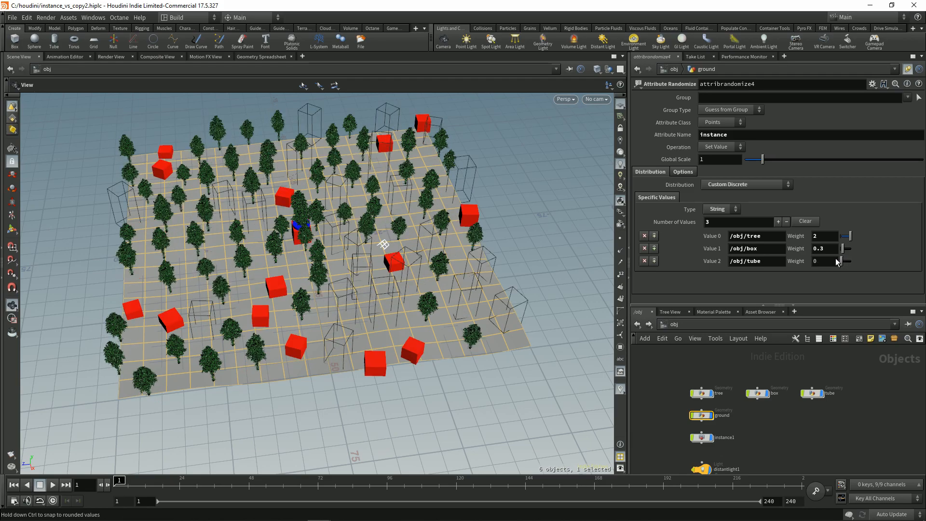
drag(835, 258, 846, 240)
Set the weights to 2 for the tree and 0.5 for both the box and the tube
click(827, 235)
text(2)
key(Return)
click(812, 249)
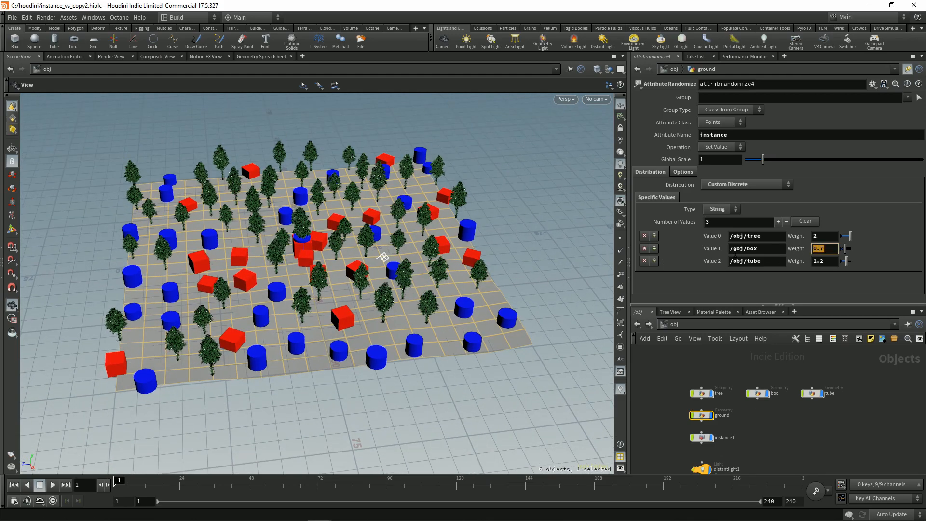
key(Tab)
text(0.)
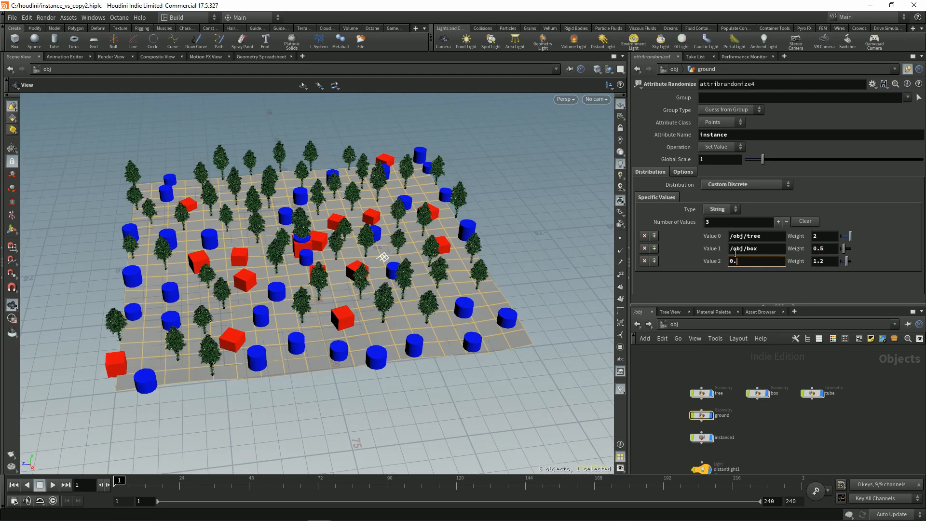
key(Escape)
key(Tab)
key(Return)
Check the weighted instances in the render preview and return to the scene view
mouse_move(323, 267)
mouse_down()
mouse_move(315, 273)
mouse_move(311, 259)
mouse_up()
click(120, 56)
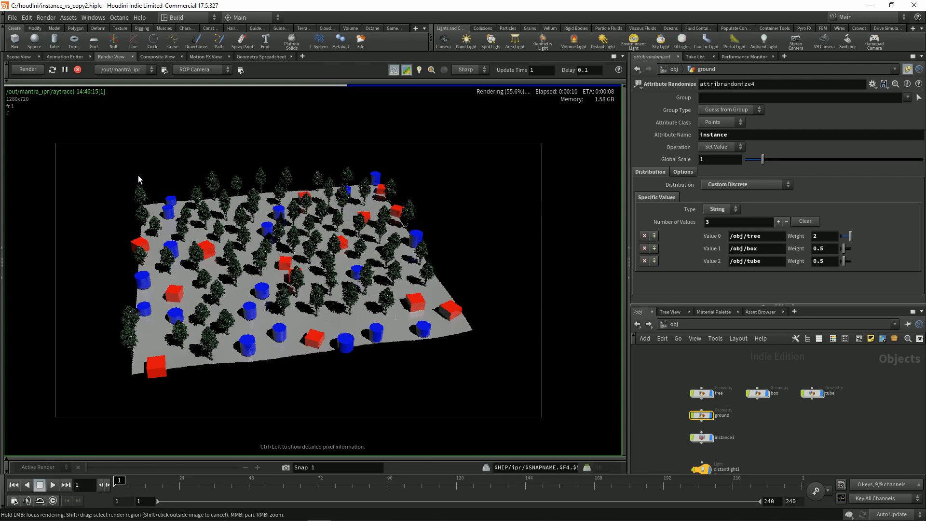
click(26, 57)
drag(398, 328, 389, 297)
Enter the ground network and inspect the points' instance attribute in the geometry spreadsheet
double_click(702, 415)
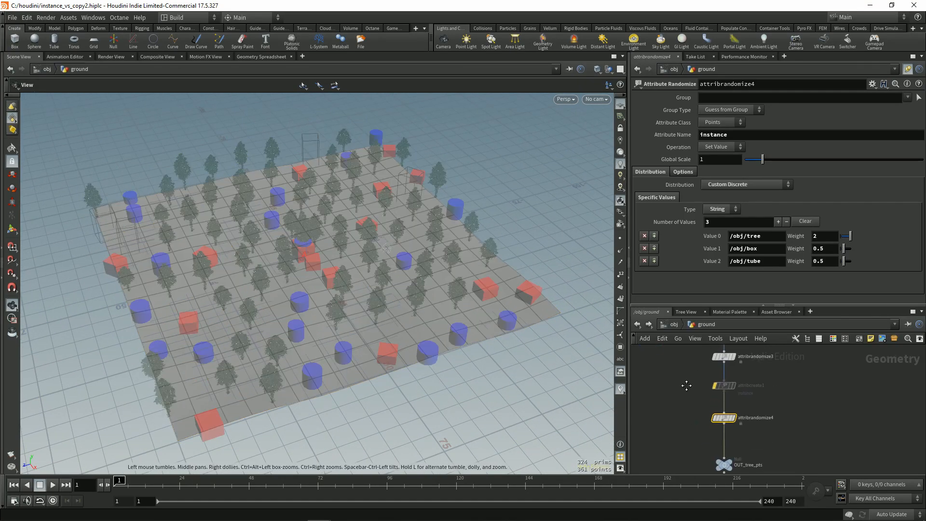
click(254, 56)
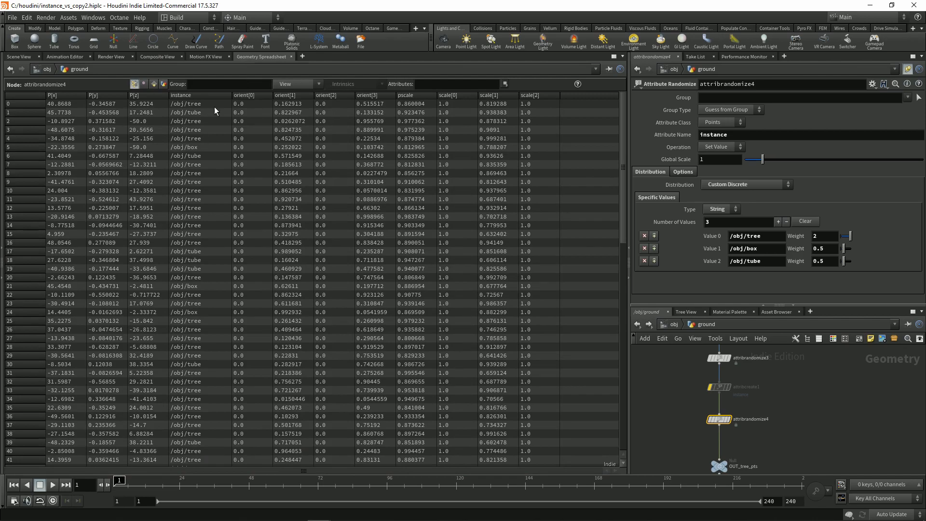
click(18, 57)
Set the /obj/tree value's weight to 0.1 and view the changed distribution
drag(344, 293, 323, 319)
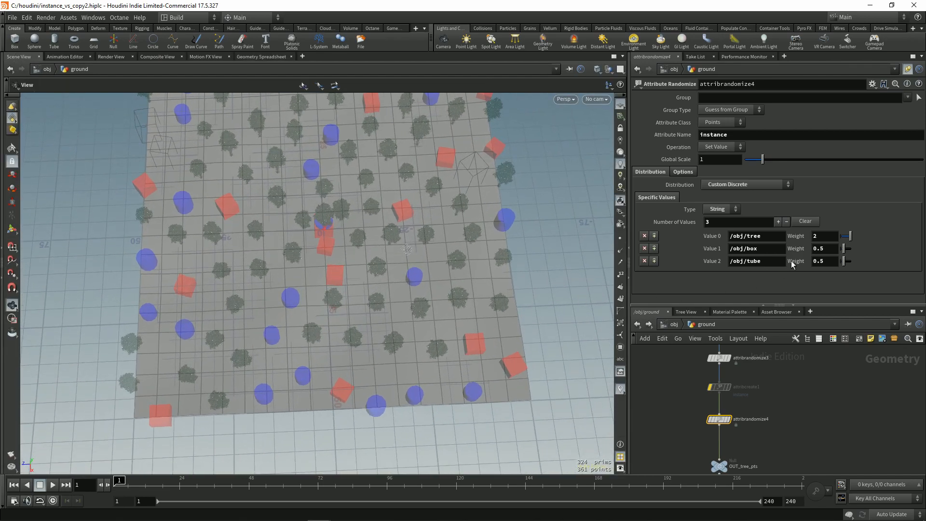
click(828, 237)
drag(845, 240, 772, 240)
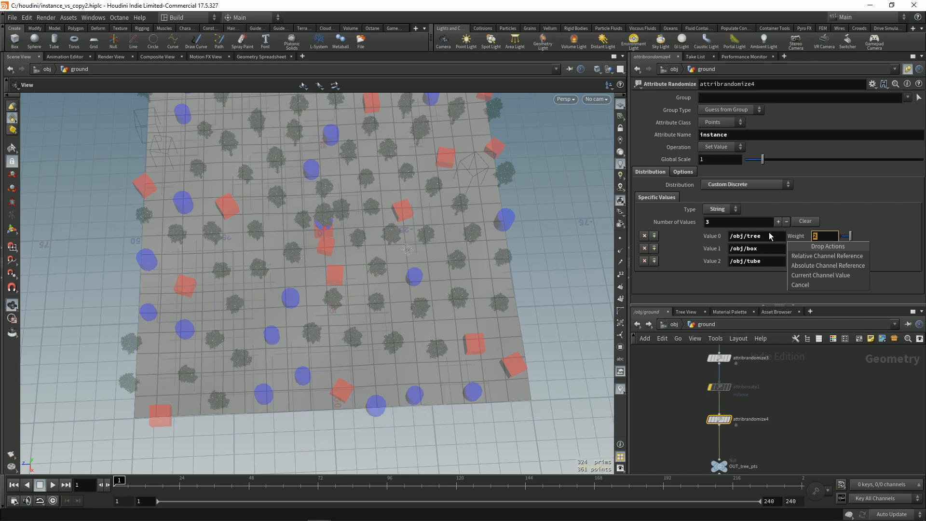
click(908, 185)
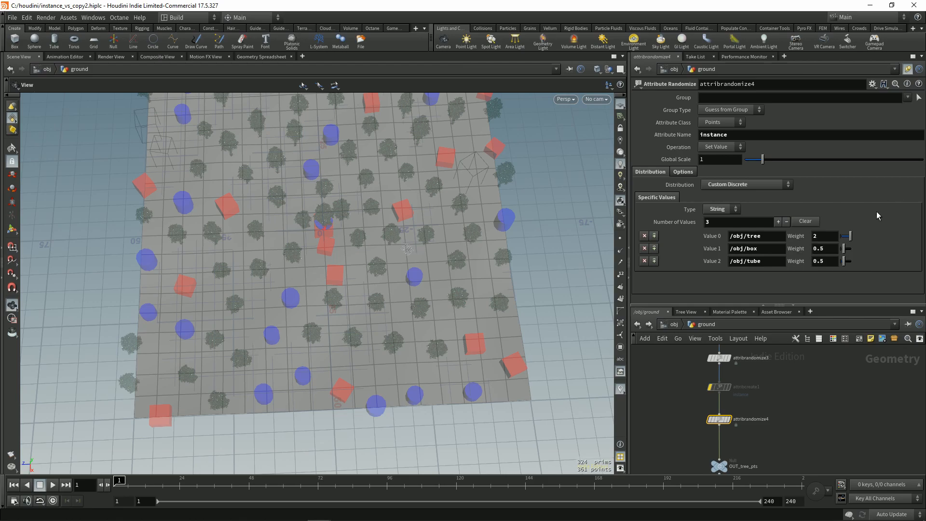
drag(827, 237, 766, 209)
text(0.1)
key(Return)
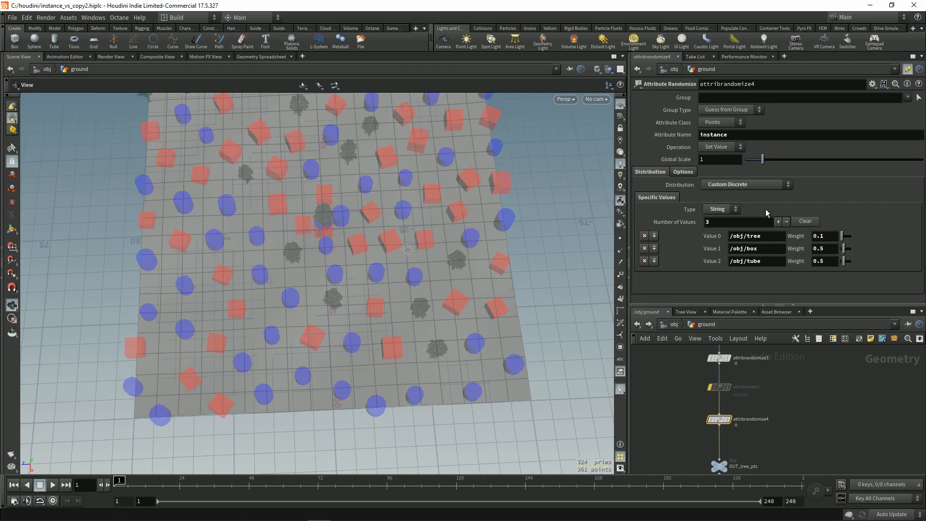
drag(341, 238, 269, 296)
drag(234, 262, 257, 285)
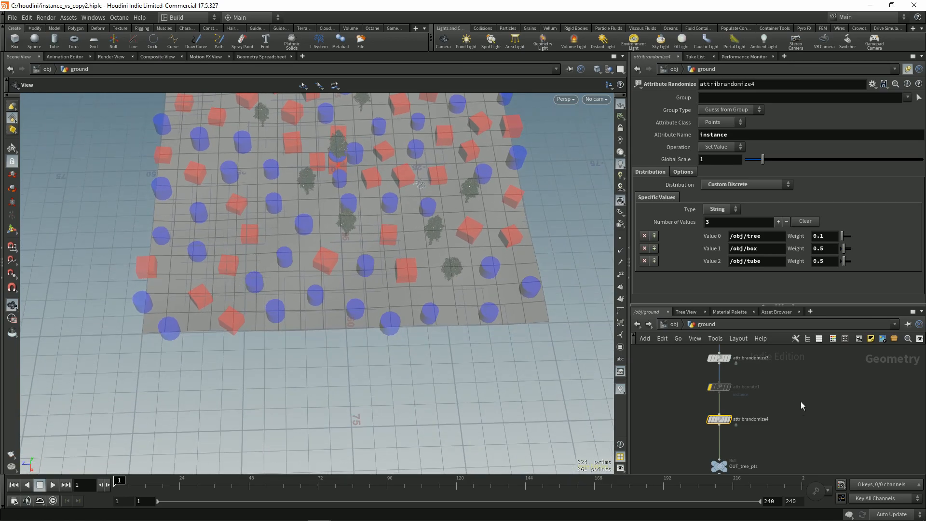
Display the attribrandomize4 node's output in the viewport to get at its scattered points
middle_drag(785, 409, 786, 389)
key(s)
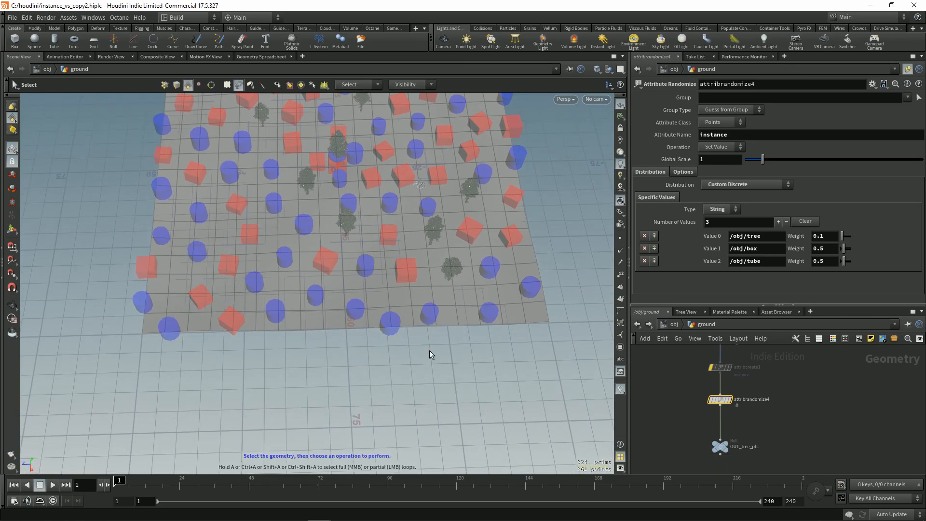
drag(680, 383, 746, 409)
key(r)
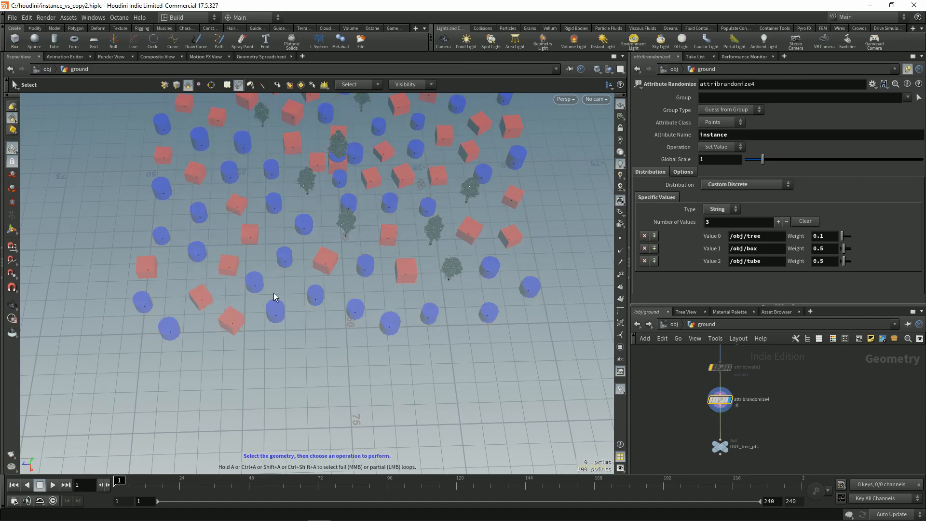
drag(292, 304, 252, 305)
Try to select a block of scattered points from the top view, then go back to perspective
key(space+2)
drag(217, 368, 253, 228)
key(s)
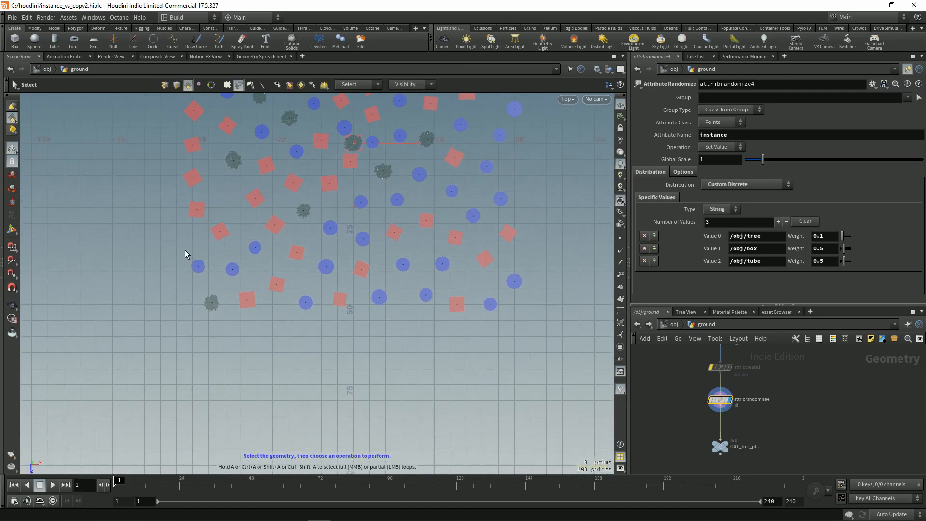
drag(296, 290, 253, 199)
drag(111, 220, 336, 396)
key(space+2)
key(space+1)
mouse_move(260, 305)
mouse_down()
mouse_move(265, 278)
mouse_move(250, 299)
mouse_up()
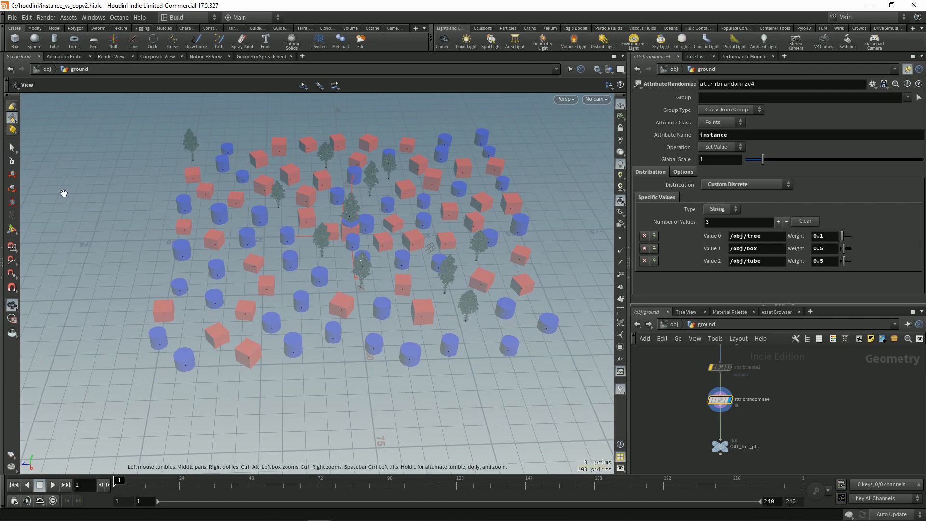
Select a block of points in the near corner of the ground and append a Name node for them
key(s)
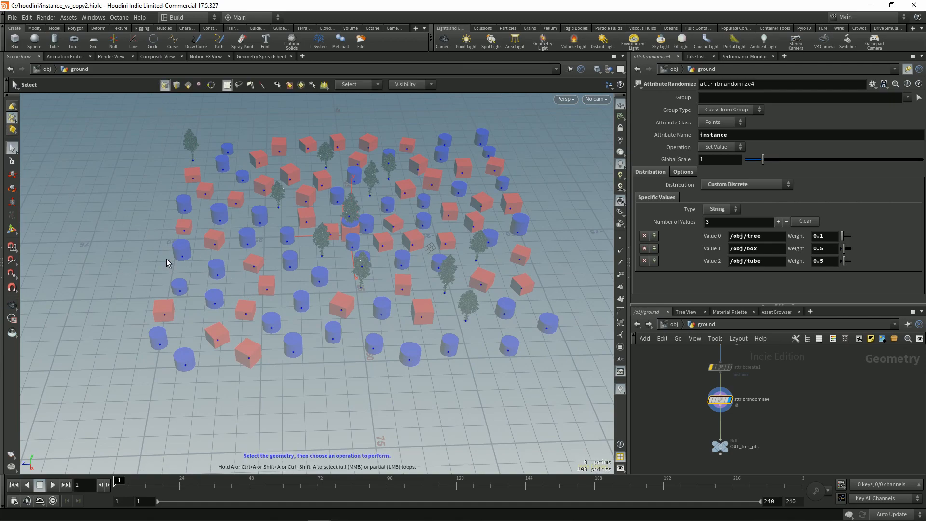
drag(101, 227, 300, 398)
drag(105, 259, 310, 352)
key(Tab)
text(na)
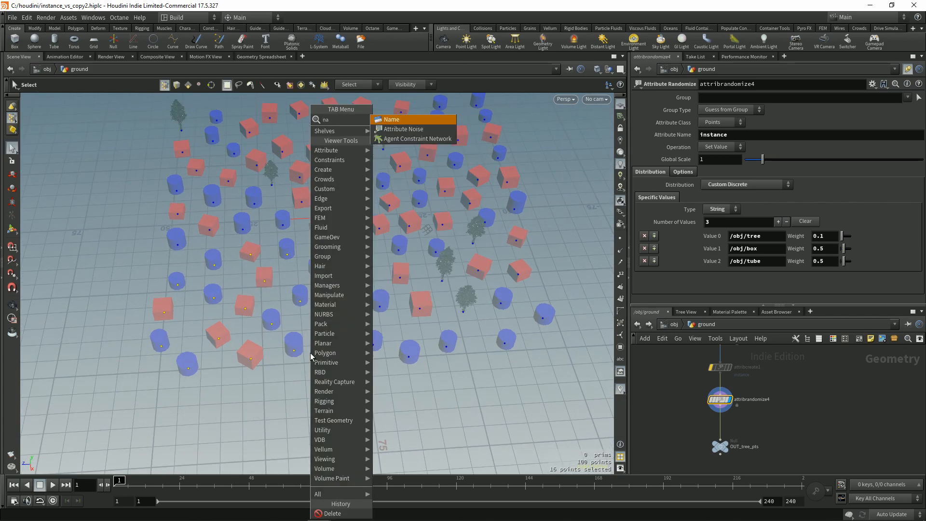
key(Return)
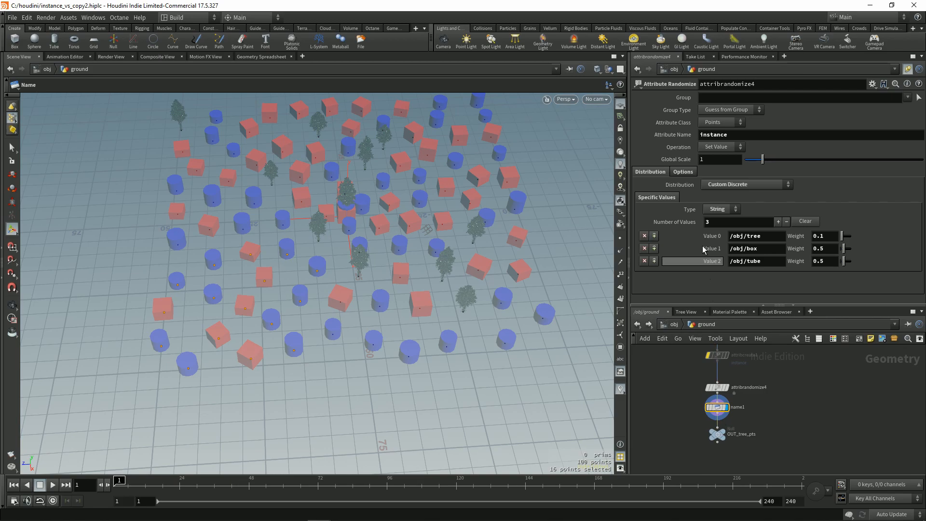
Unpin the parameters and set the Name node's attribute to instance
click(908, 69)
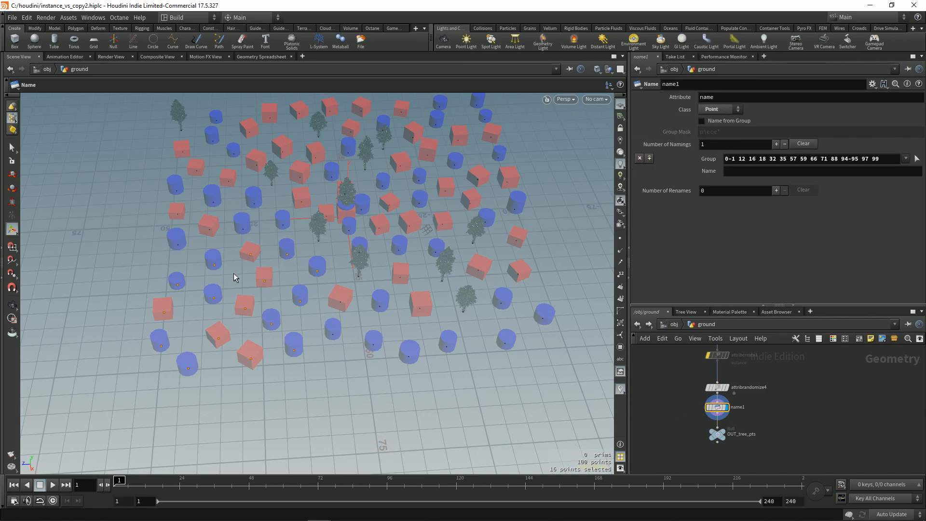
drag(726, 98, 599, 115)
text(instance)
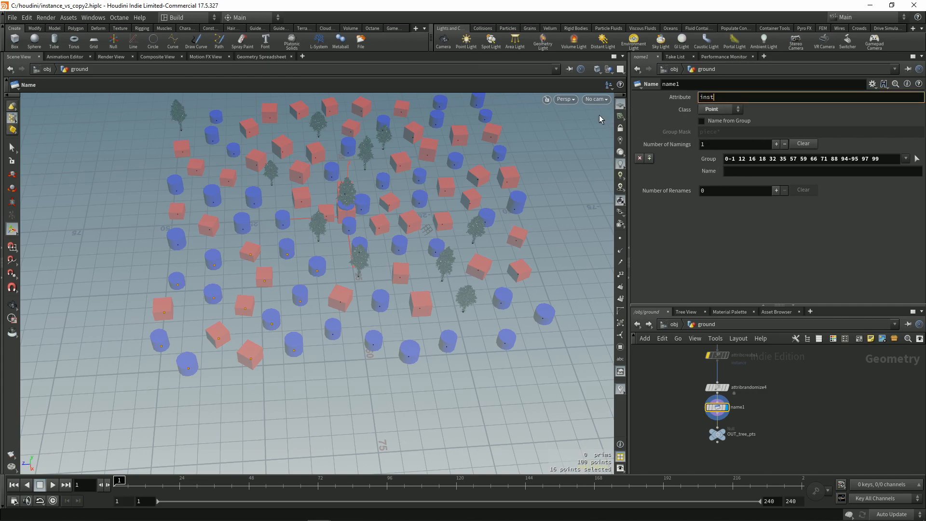
key(Return)
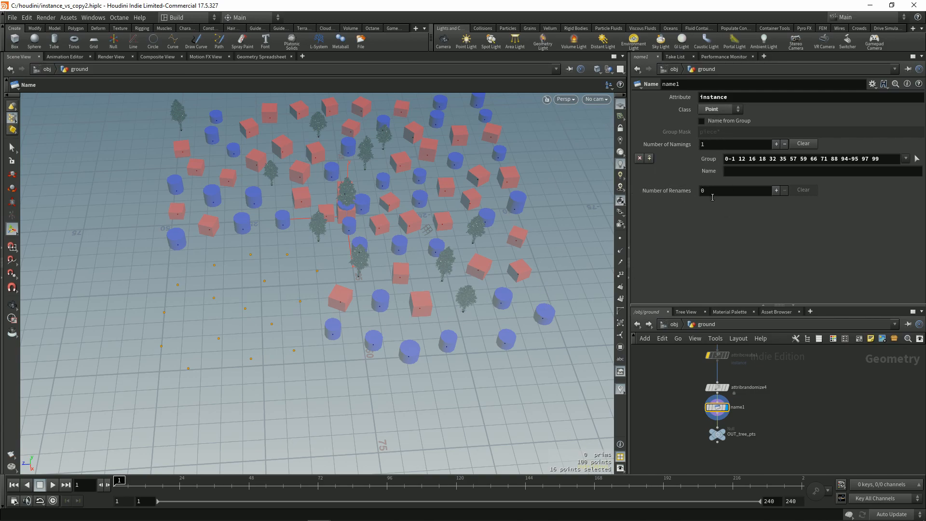
Set the name for the selected points to /obj/tree, using the path from the attribrandomize4 node
click(738, 173)
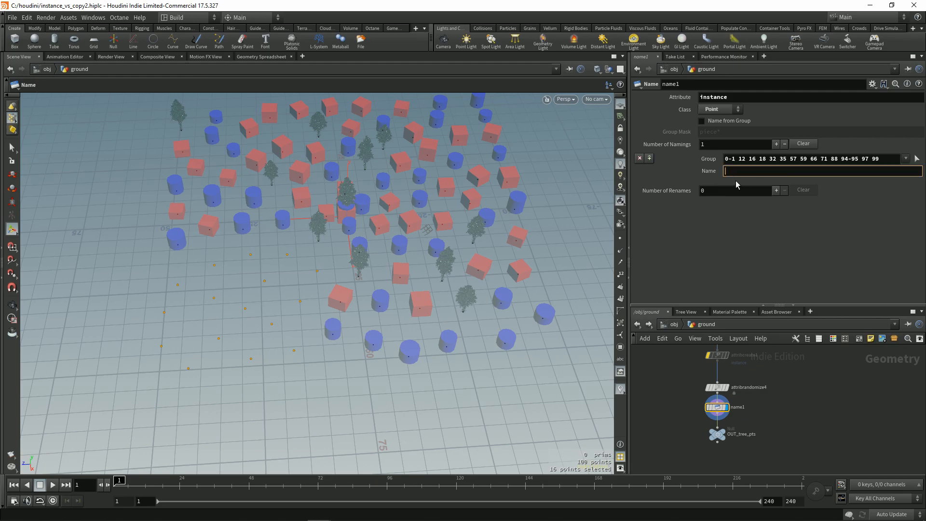
click(718, 387)
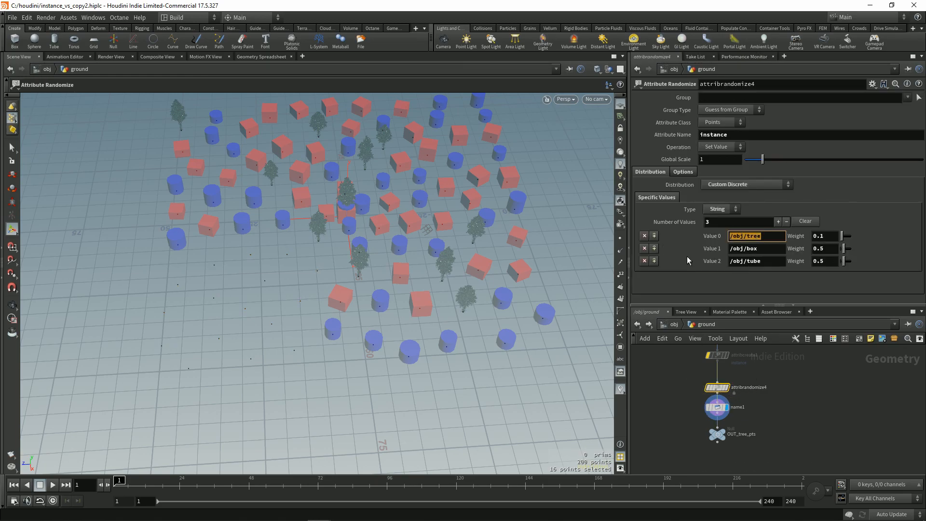
click(718, 407)
click(747, 172)
text(/obj/tree)
key(Return)
Reselect the Name node's group as the band of points along one edge of the ground
mouse_move(467, 298)
alt+mouse_down()
mouse_move(455, 314)
mouse_move(467, 310)
alt+mouse_up()
click(916, 158)
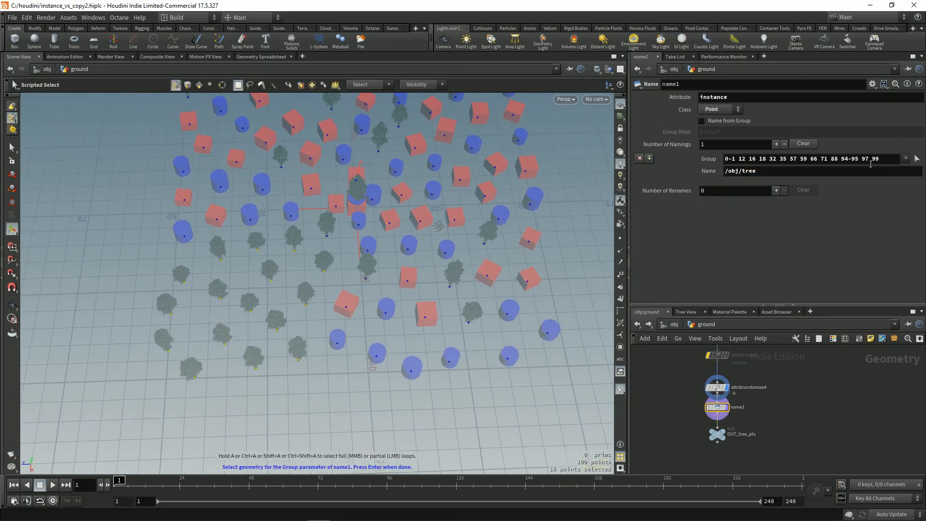
alt+drag(373, 270, 380, 268)
scroll(233, 207, down, 1)
alt+drag(233, 207, 224, 243)
drag(188, 154, 311, 323)
key(Return)
alt+middle_drag(310, 323, 277, 315)
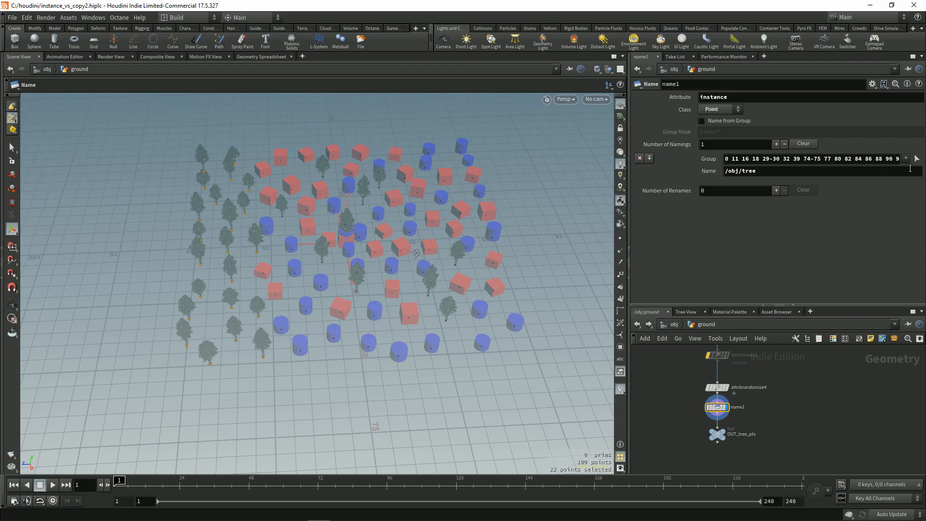
Reselect the Name node's group as the block of points in the middle of the ground
click(917, 159)
drag(272, 193, 388, 317)
key(Return)
alt+middle_drag(388, 316, 378, 329)
alt+drag(379, 329, 390, 315)
Display the ground surface's output null again and return to the object level
drag(693, 426, 719, 447)
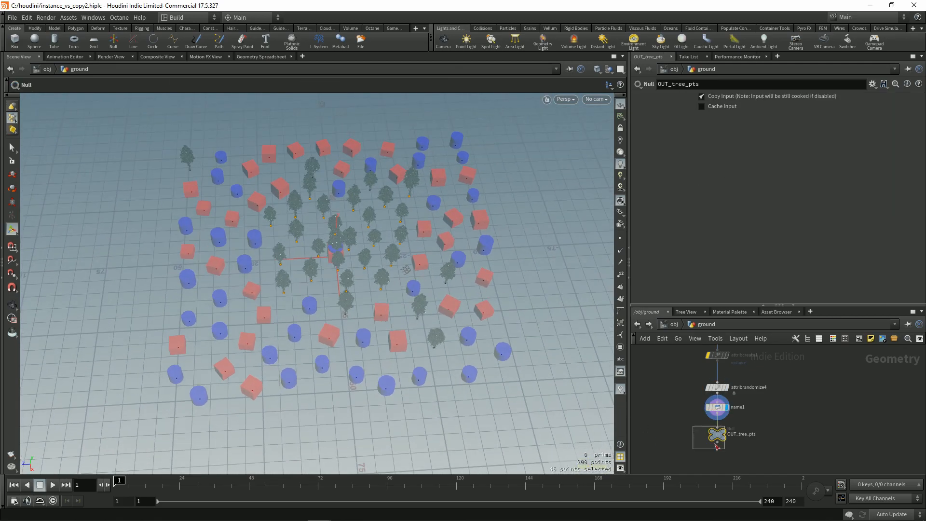
middle_drag(645, 407, 759, 436)
scroll(736, 425, down, 5)
middle_drag(709, 396, 719, 395)
drag(740, 383, 769, 399)
key(shift+r)
middle_drag(741, 411, 710, 408)
click(671, 324)
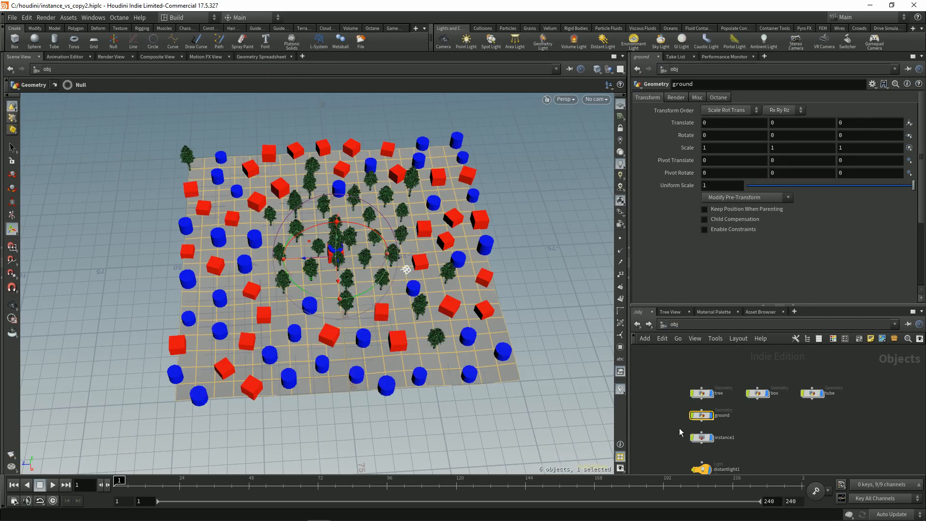
Look over the manually assigned trees in the scene and refresh the render preview
alt+drag(269, 280, 264, 240)
right_drag(308, 266, 318, 273)
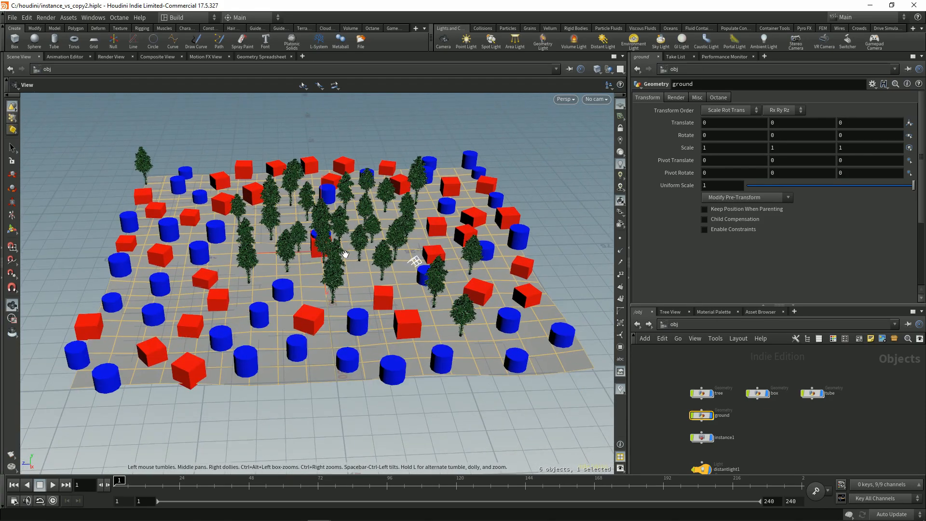
drag(318, 273, 312, 250)
click(111, 57)
click(52, 70)
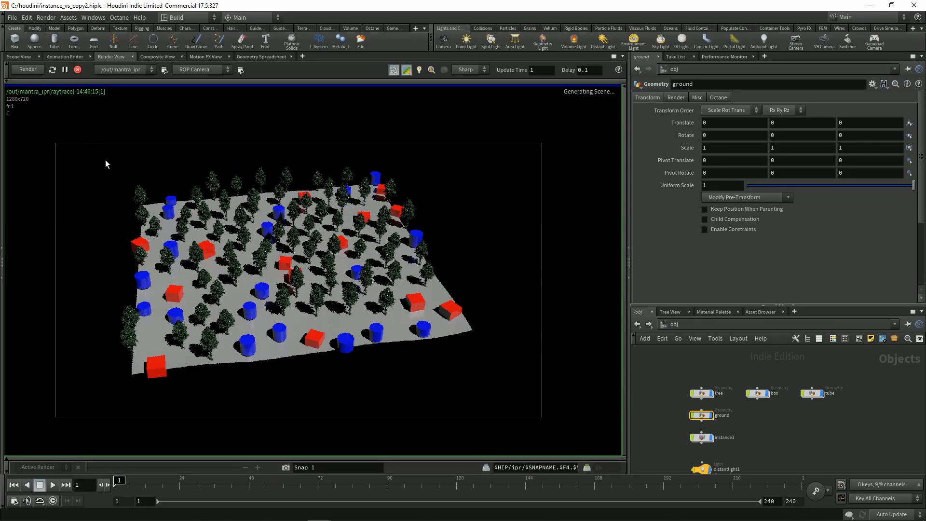
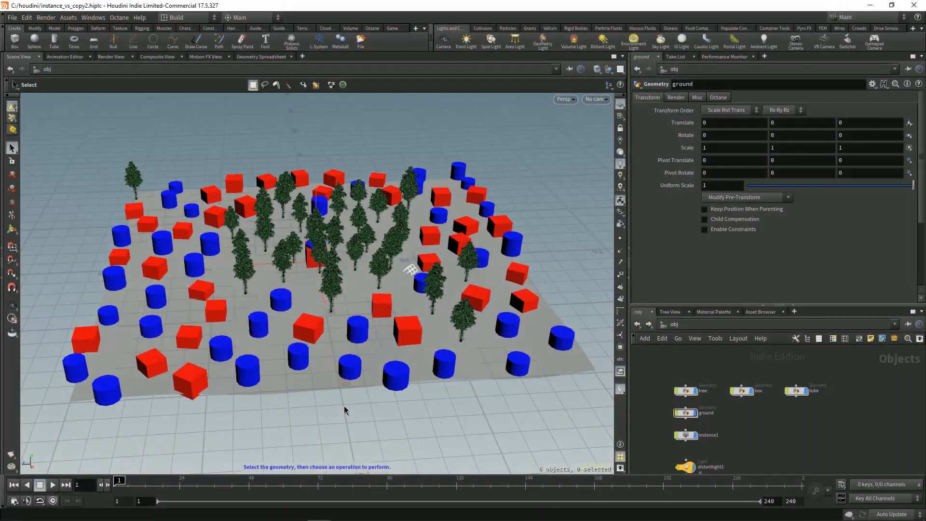
Inspect the distribution of the instanced trees, red boxes and blue tubes across the ground from several angles
alt+middle_drag(242, 336, 285, 306)
alt+right_drag(255, 309, 355, 257)
alt+drag(355, 256, 312, 271)
alt+middle_drag(312, 271, 278, 304)
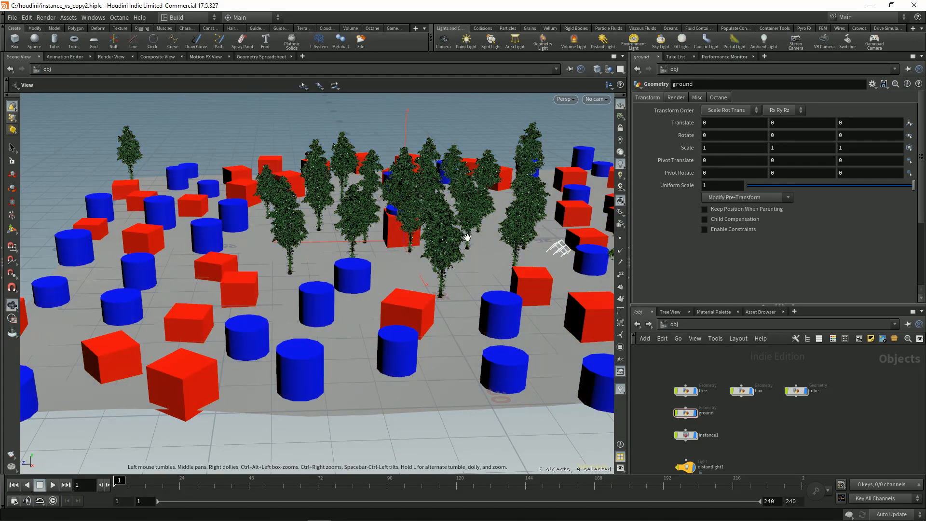
alt+drag(379, 253, 391, 261)
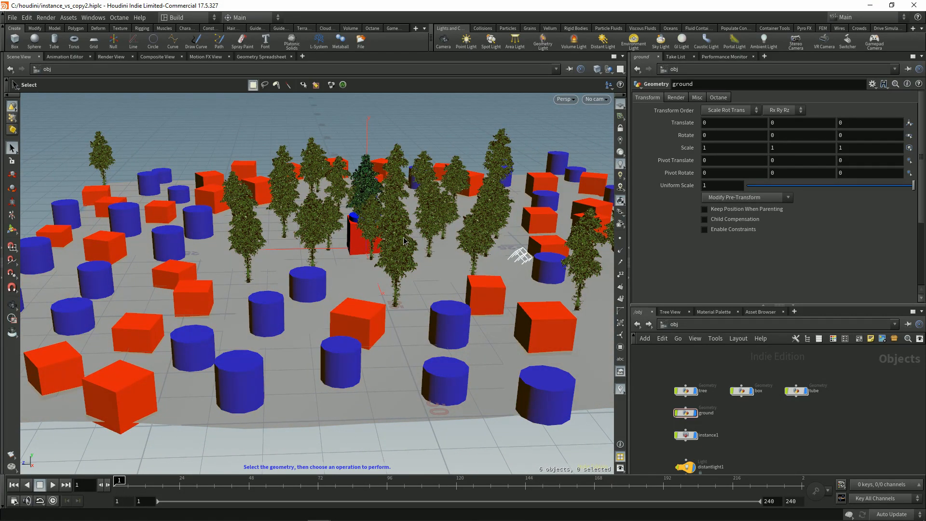
alt+drag(250, 199, 381, 181)
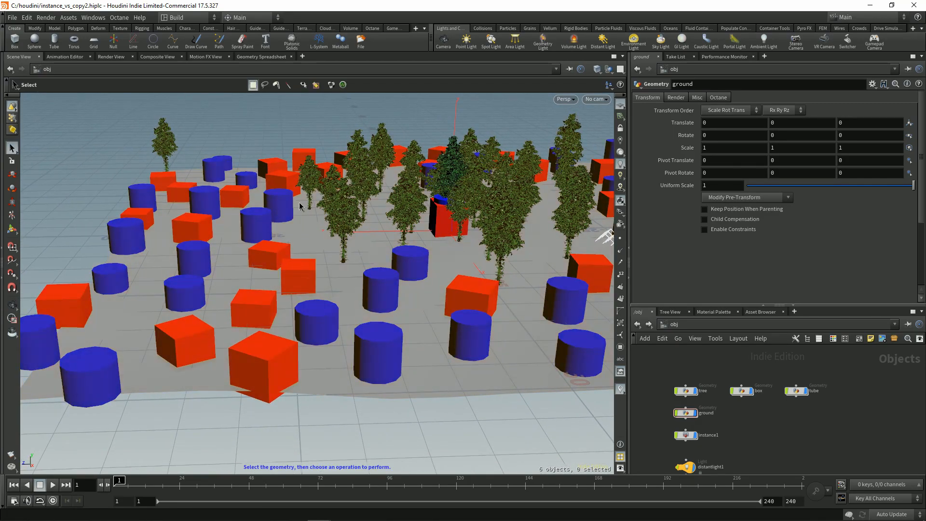
alt+middle_drag(357, 280, 319, 320)
alt+drag(319, 319, 410, 292)
alt+right_drag(410, 291, 264, 281)
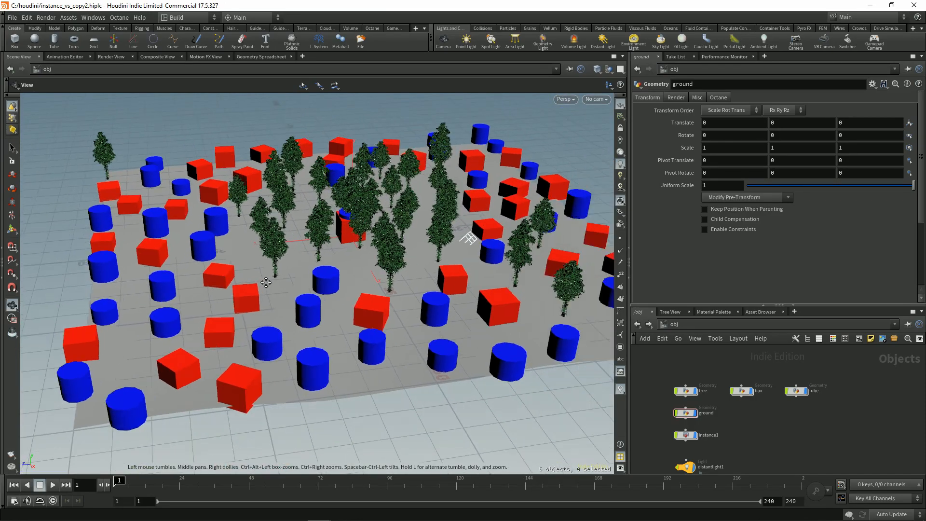
alt+drag(265, 281, 426, 267)
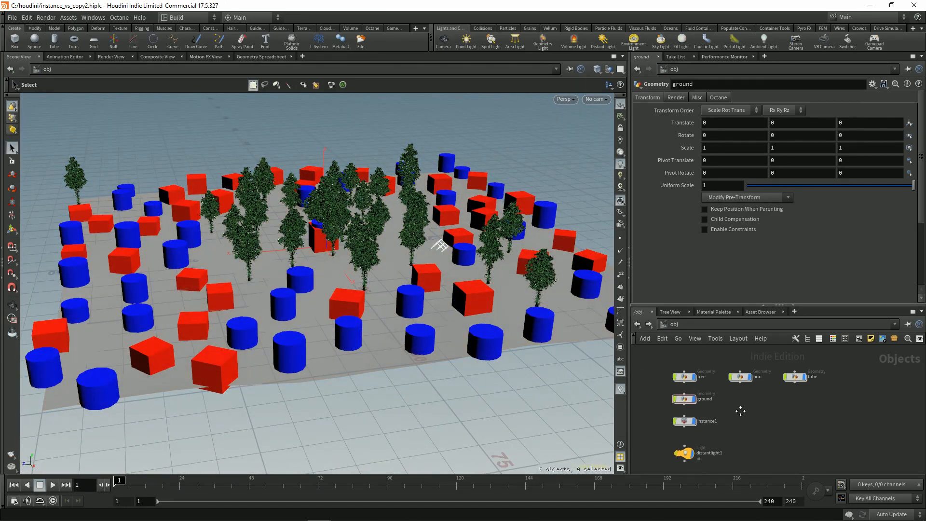
Open the ground network, bypass the name1 node and select attribrandomize4 for editing
drag(796, 306, 796, 247)
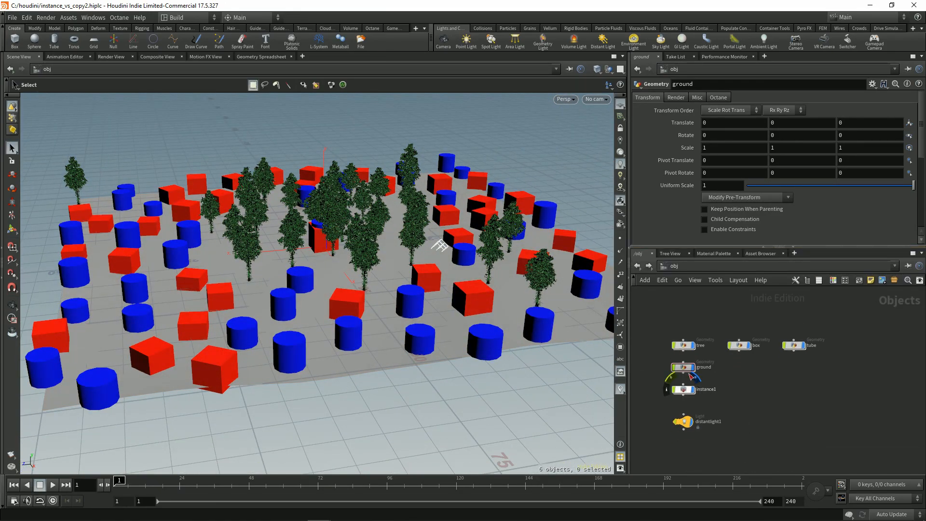
double_click(685, 369)
scroll(706, 395, up, 5)
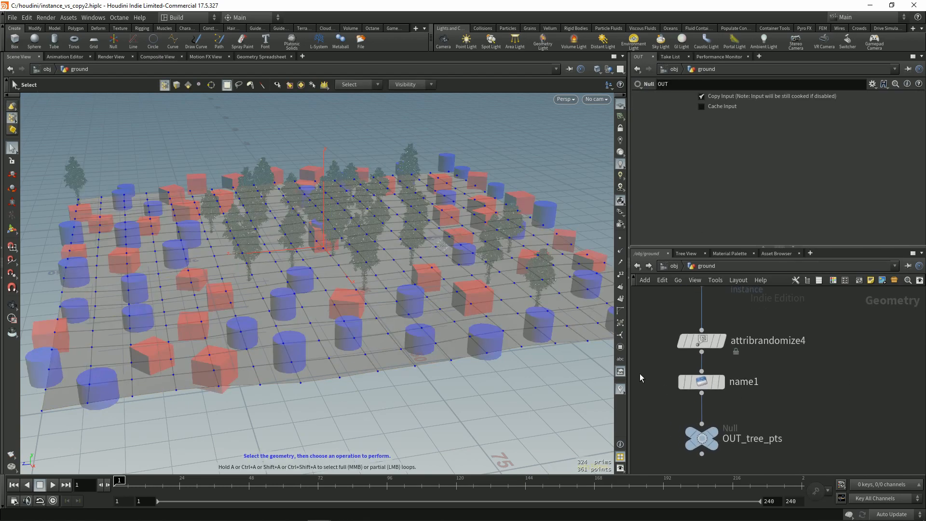
click(691, 382)
click(704, 341)
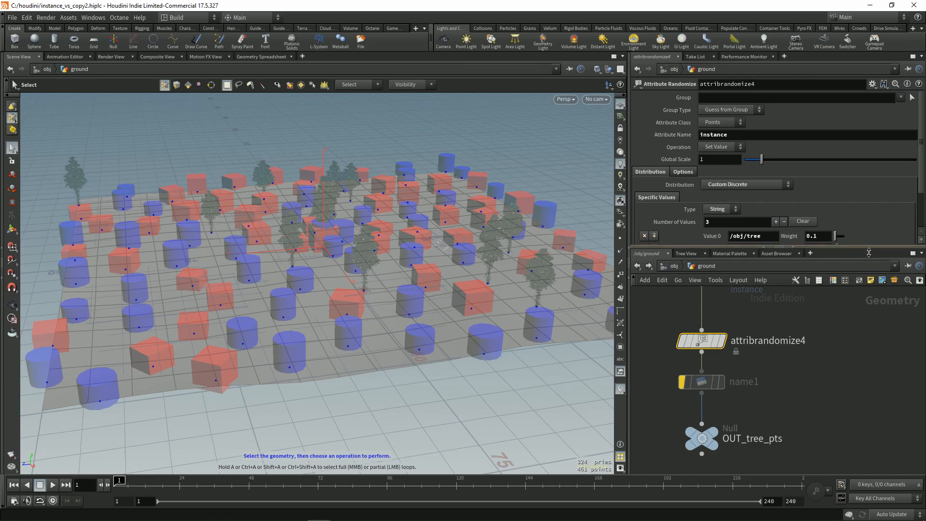
Set the random instance weights to 2 for /obj/tree and 0 for /obj/box and /obj/tube
drag(867, 248, 866, 303)
drag(837, 236, 840, 262)
alt+middle_drag(478, 352, 487, 360)
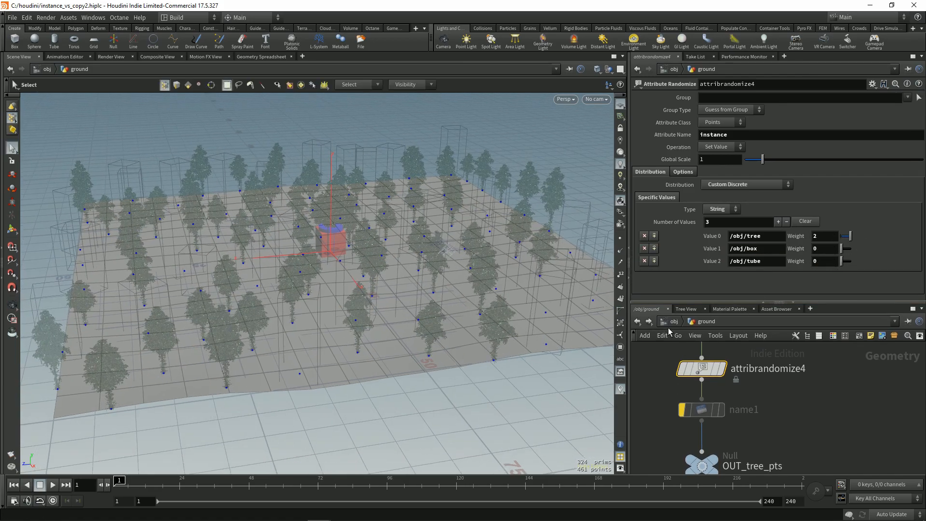
Inspect the tree instances at the object level, the viewport's packed geometry culling options and the contents of instance1
click(669, 323)
alt+middle_drag(408, 313, 411, 344)
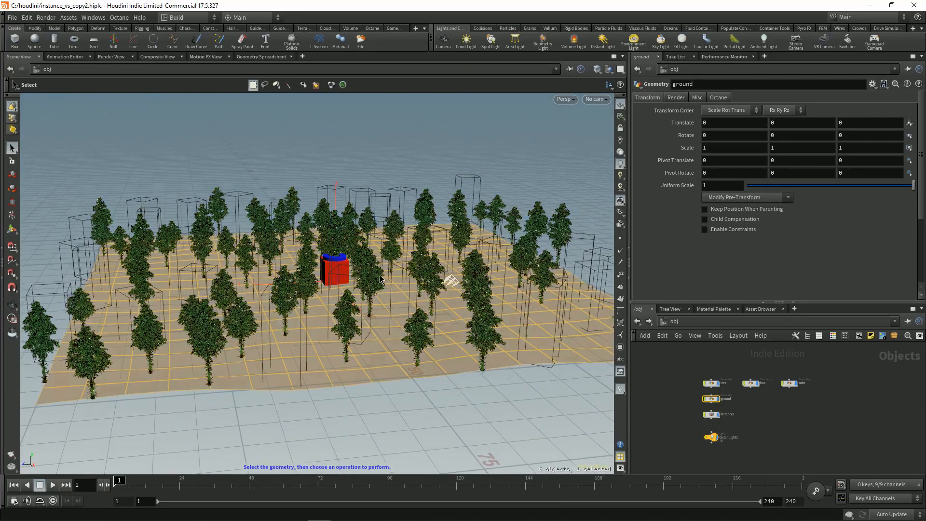
key(d)
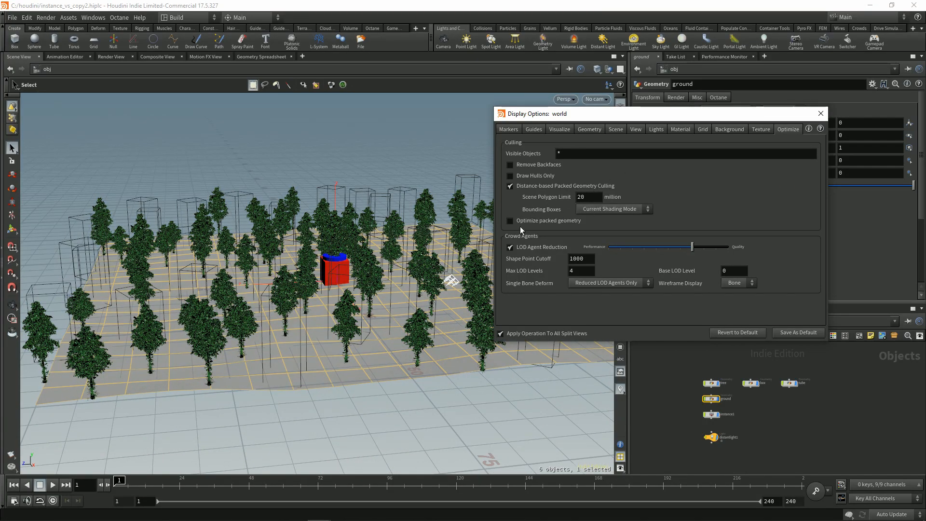
key(d)
alt+drag(358, 266, 415, 302)
alt+middle_drag(416, 302, 390, 299)
alt+drag(389, 299, 396, 307)
scroll(690, 410, up, 2)
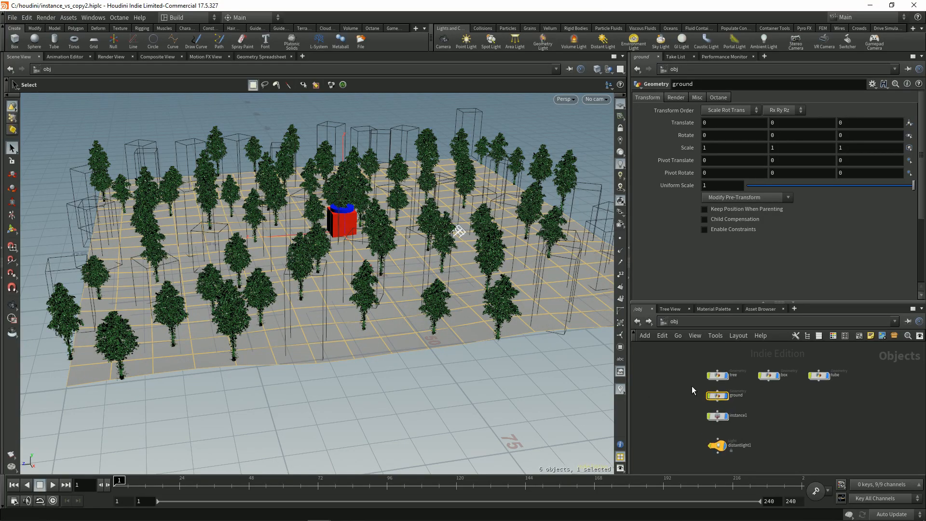
double_click(720, 416)
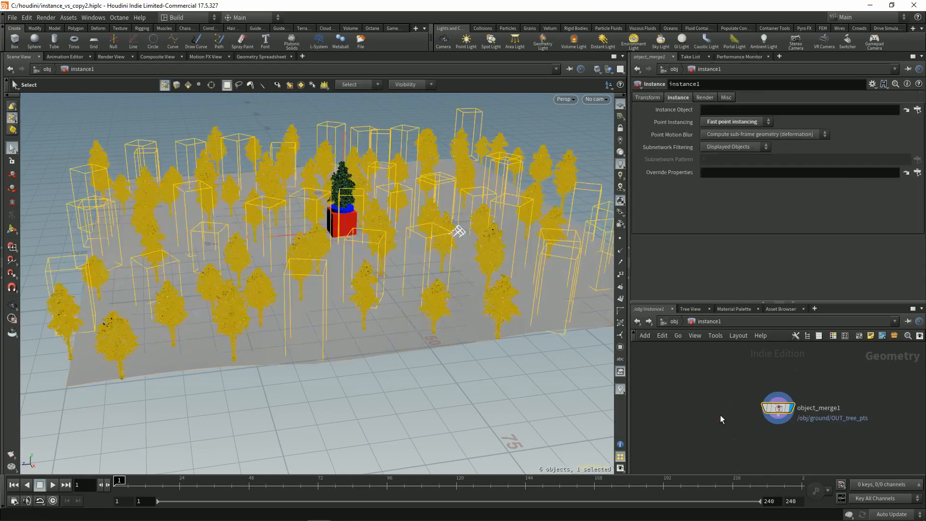
click(673, 322)
In the ground's attribrandomize4, set the /obj/tree weight to 0 and the /obj/box weight to 1.6
double_click(716, 396)
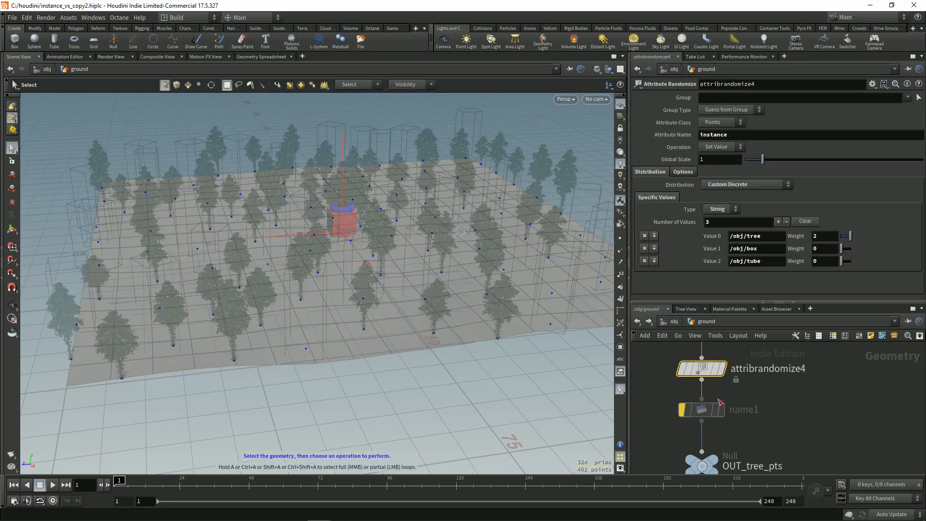
middle_drag(798, 420, 798, 429)
scroll(792, 424, down, 2)
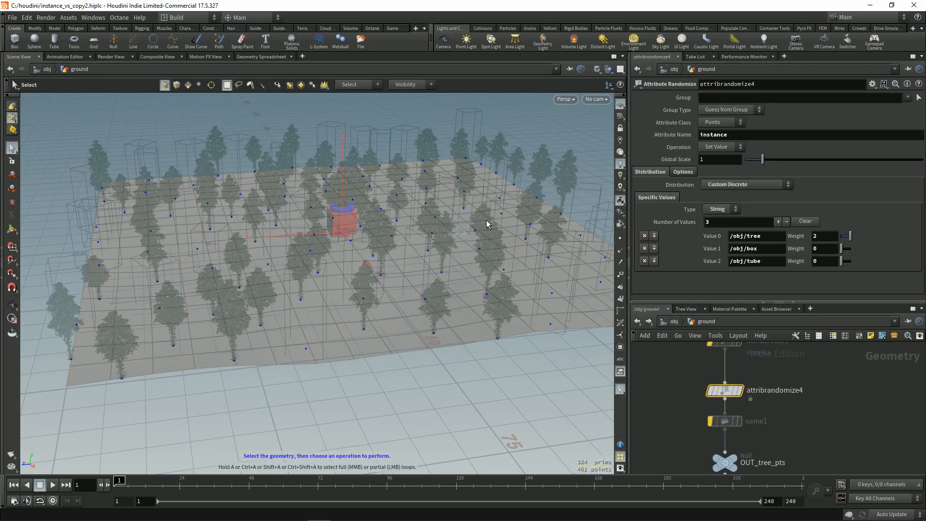
middle_drag(767, 429, 757, 424)
drag(663, 374, 729, 392)
click(840, 237)
drag(842, 249, 850, 248)
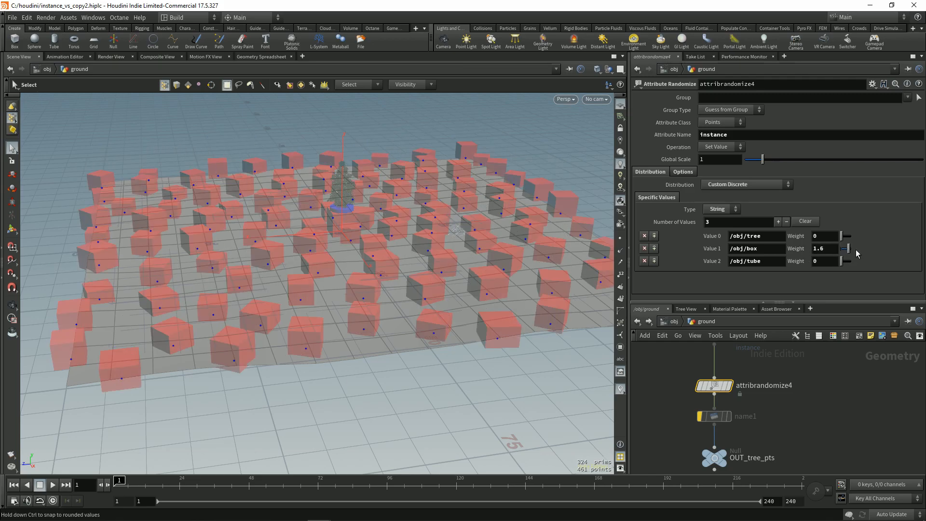
Go into the box object and add a Subdivide node fed by material1
click(675, 322)
alt+drag(345, 232, 361, 250)
mouse_move(265, 296)
mouse_down()
mouse_move(244, 296)
mouse_move(255, 280)
mouse_move(264, 300)
mouse_up()
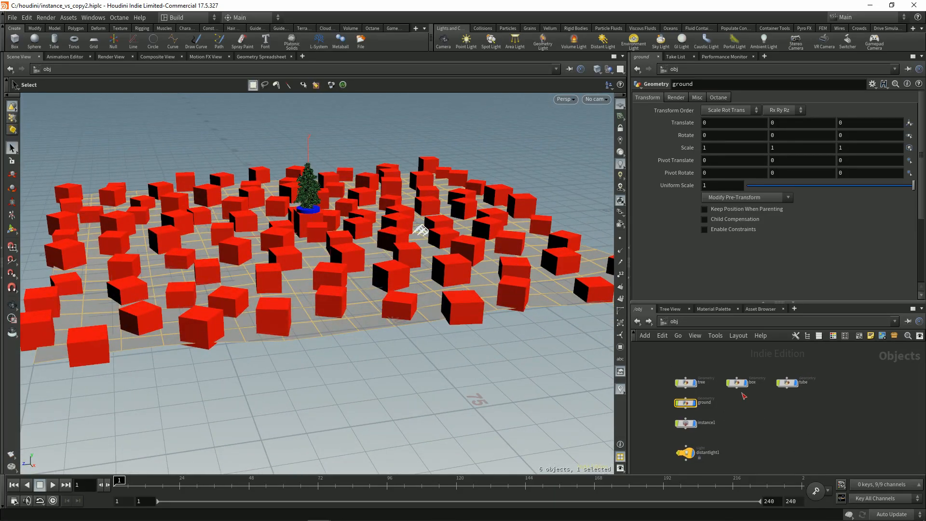
double_click(738, 383)
middle_drag(807, 375, 813, 364)
middle_drag(735, 427, 745, 402)
key(Tab)
text(subd)
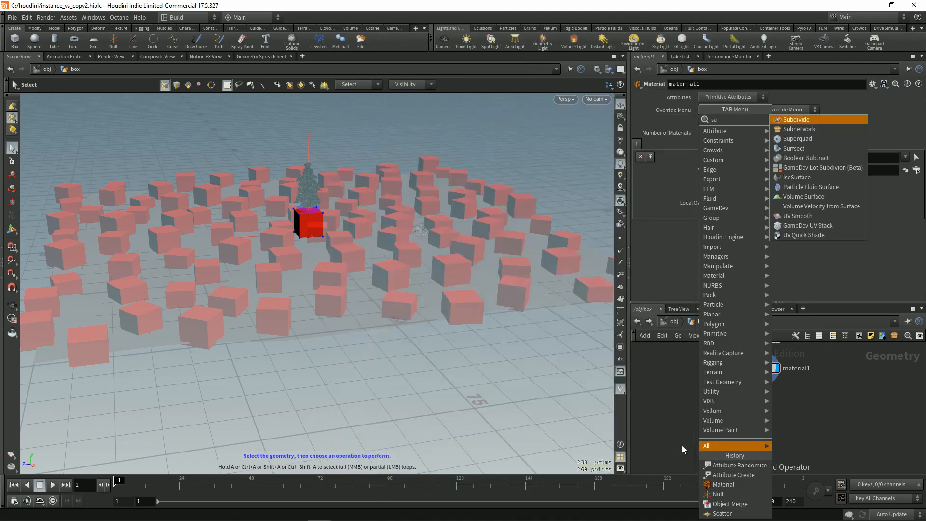
key(Return)
middle_drag(705, 444, 705, 416)
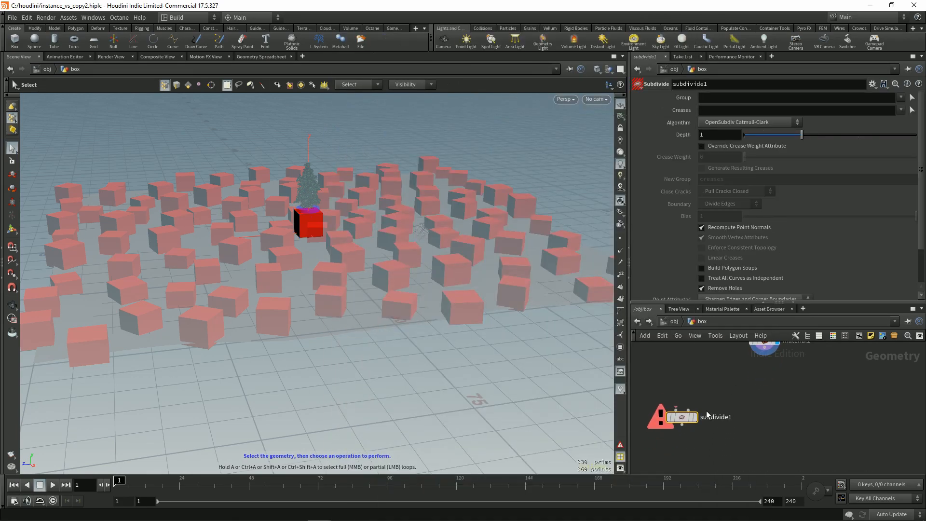
mouse_move(680, 403)
mouse_down()
mouse_move(762, 344)
mouse_move(679, 432)
mouse_move(693, 400)
mouse_up()
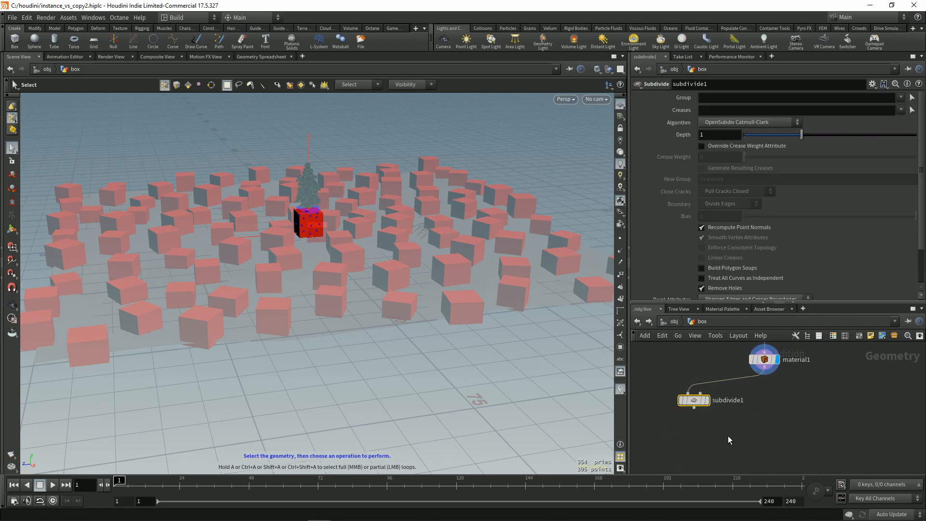
Display the Subdivide node's result and set its depth to 5
click(707, 400)
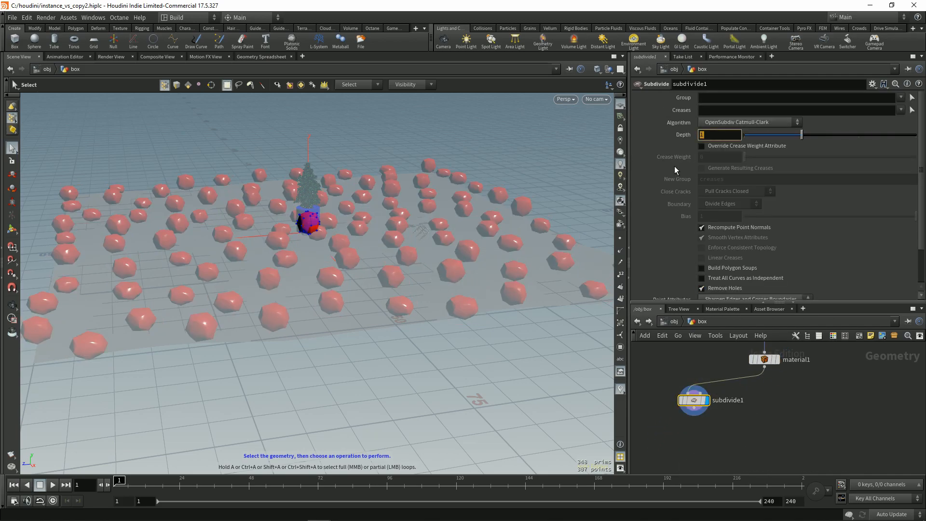
text(5)
key(Return)
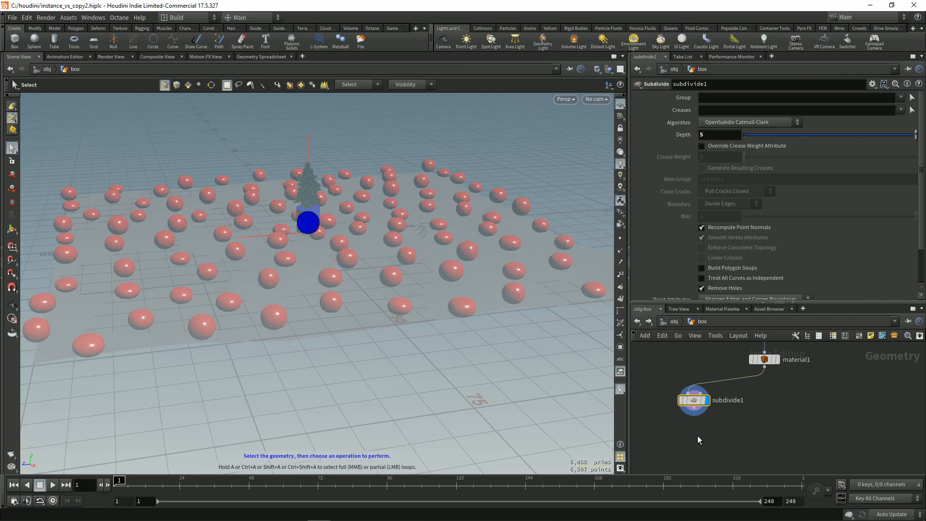
Add a Mountain node after the Subdivide node and display its result on the instances
key(Tab)
text(mo)
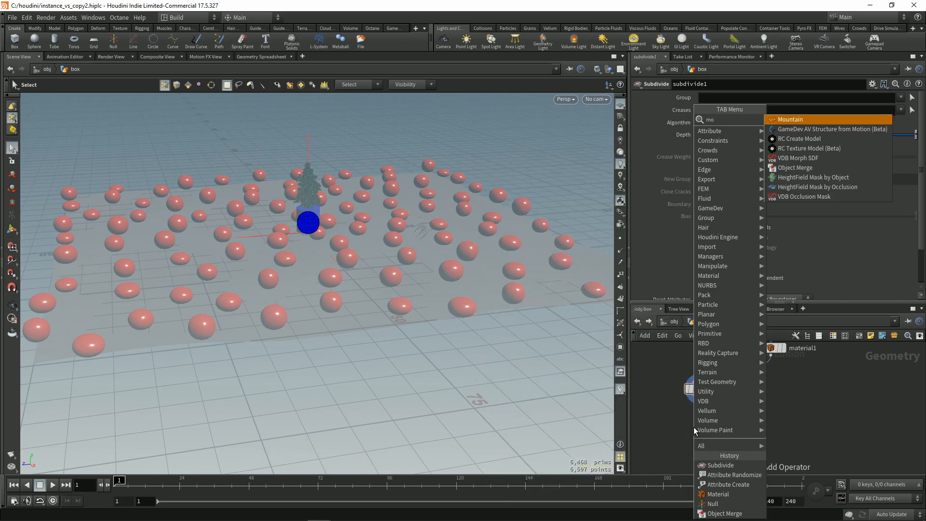
key(Return)
click(694, 427)
drag(701, 396, 694, 419)
key(r)
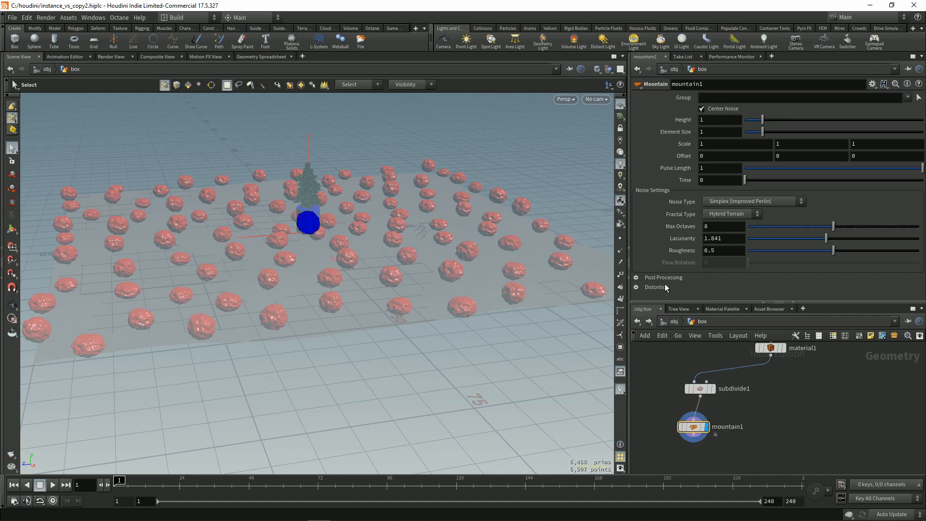
key(Escape)
drag(259, 294, 250, 282)
alt+drag(346, 230, 339, 253)
Add a Null node after the Mountain node and name it OUT_HP
middle_drag(772, 383, 763, 356)
key(Tab)
text(null)
key(Return)
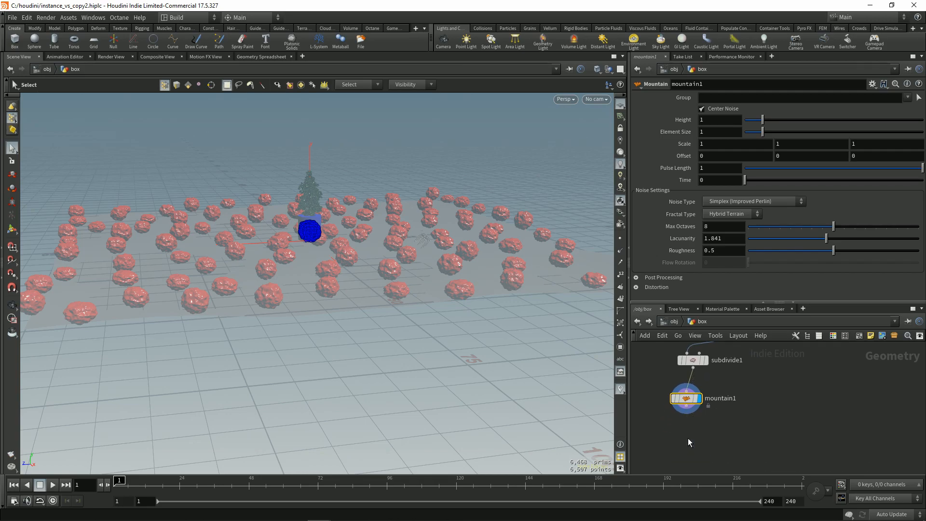
click(687, 440)
drag(686, 406, 687, 430)
click(714, 439)
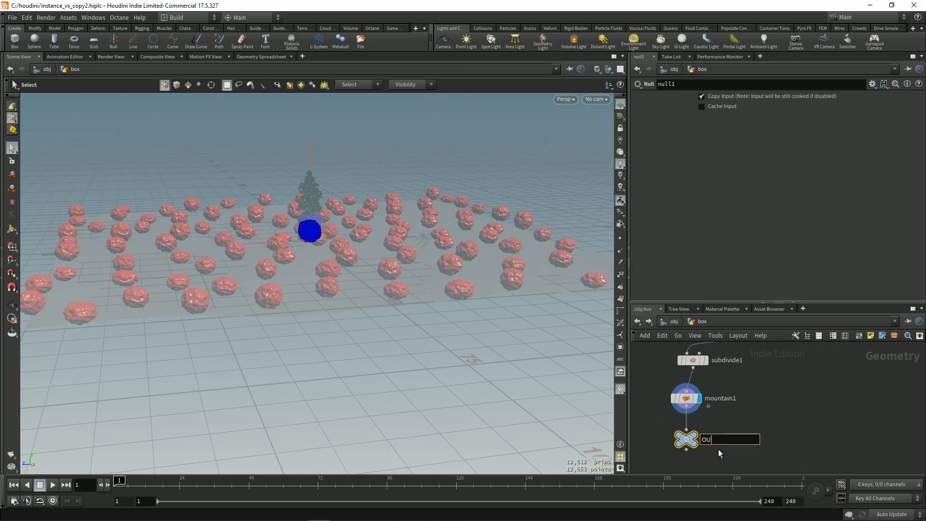
text(OUT_HP)
key(Return)
Duplicate the OUT_HP null, connect the copy directly to material1 and display it
key(ctrl+c)
key(ctrl+v)
middle_drag(778, 346, 752, 392)
drag(753, 416, 775, 462)
middle_drag(799, 428, 792, 381)
drag(799, 402, 759, 456)
click(776, 421)
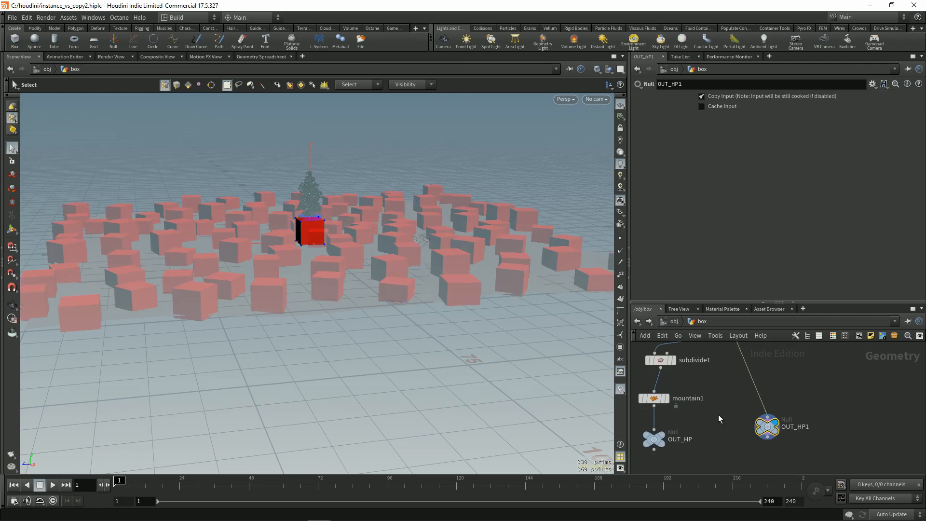
Compare the high-poly and plain box instances by displaying OUT_HP and then OUT_HP1 again
click(662, 440)
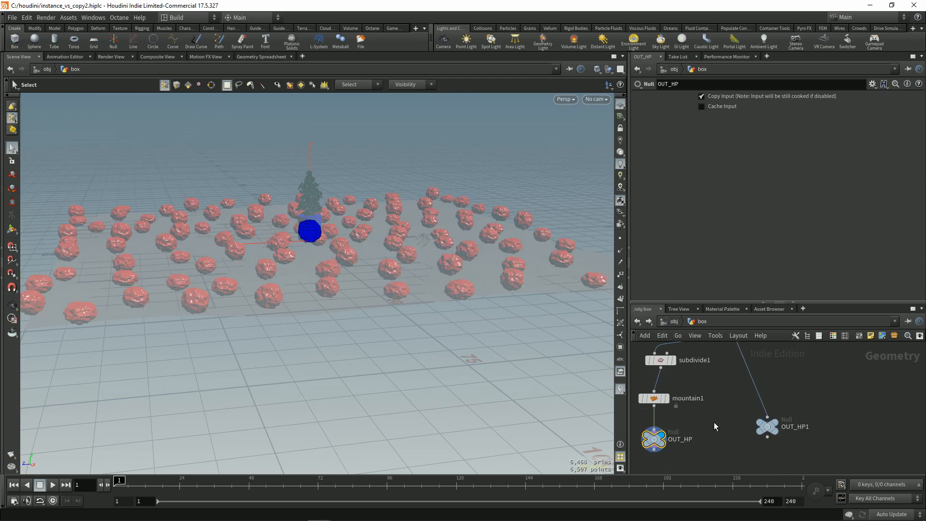
alt+drag(470, 339, 362, 198)
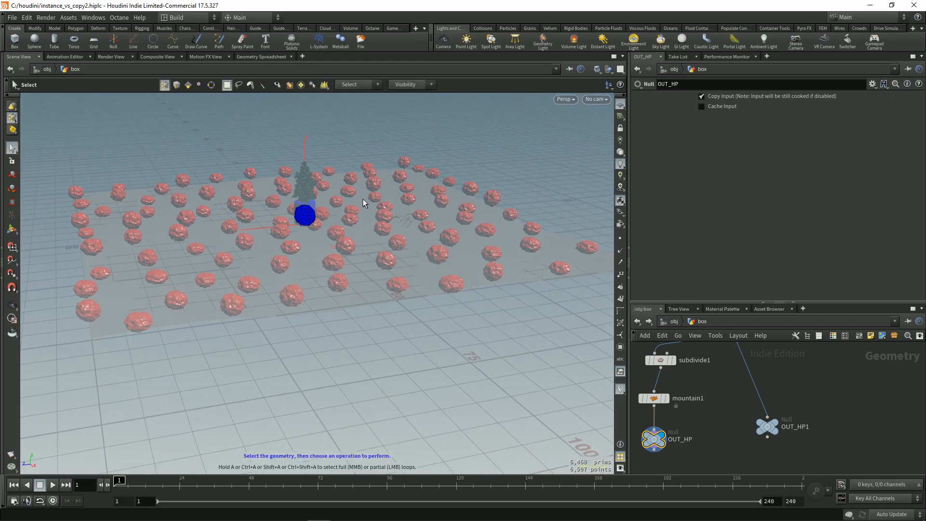
click(774, 422)
middle_drag(718, 420, 728, 418)
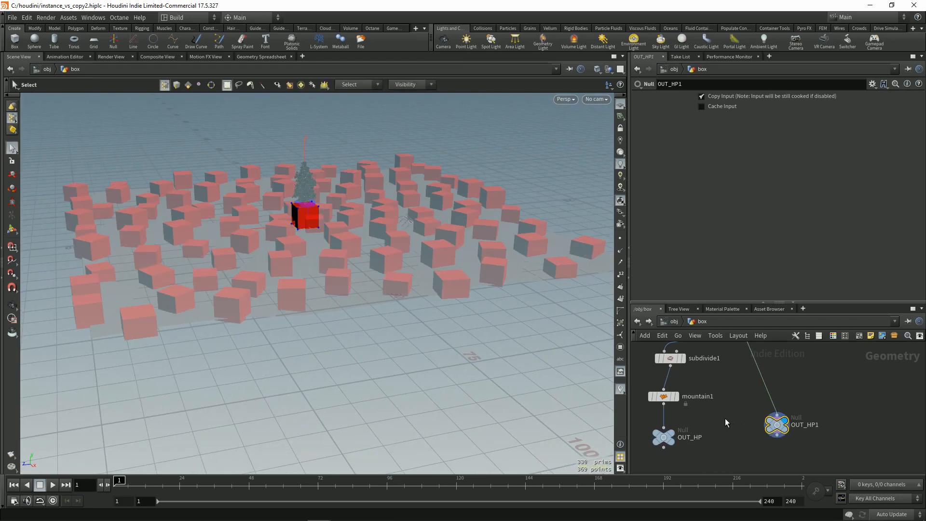
Set the render flag on OUT_HP while keeping OUT_HP1 displayed, and check the flag in OUT_HP's flag options
middle_drag(665, 449, 683, 438)
mouse_move(691, 425)
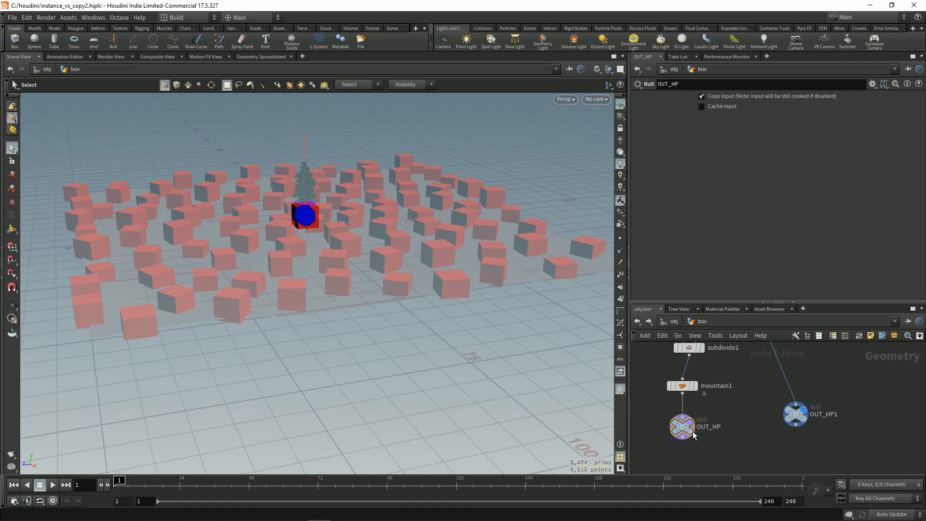
right_click(684, 428)
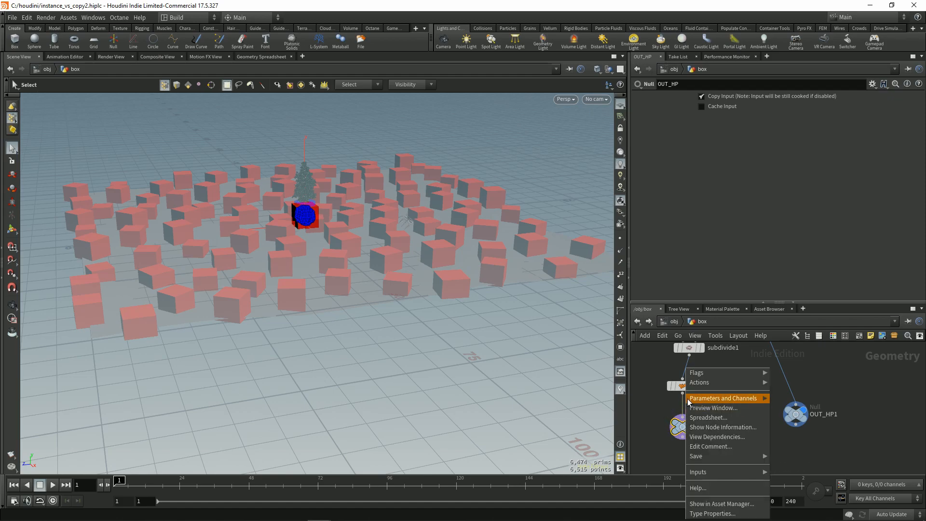
mouse_move(722, 377)
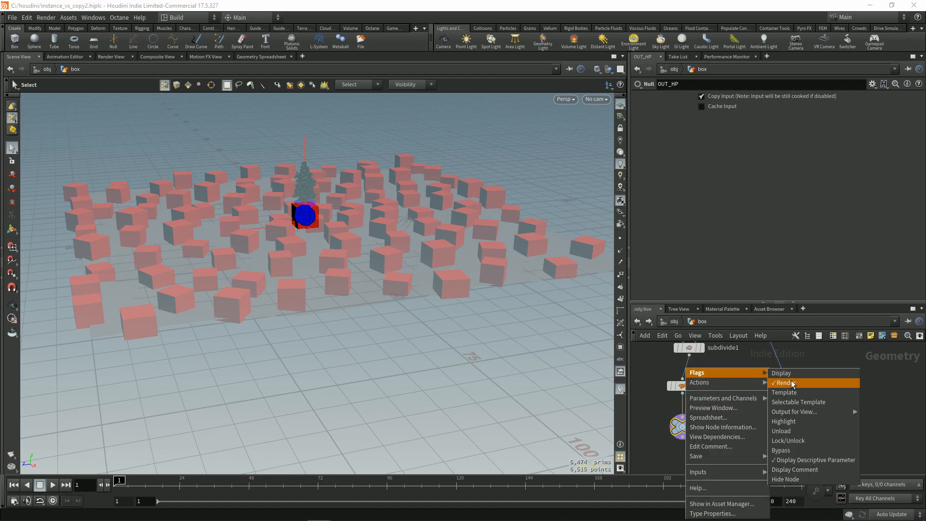
click(739, 354)
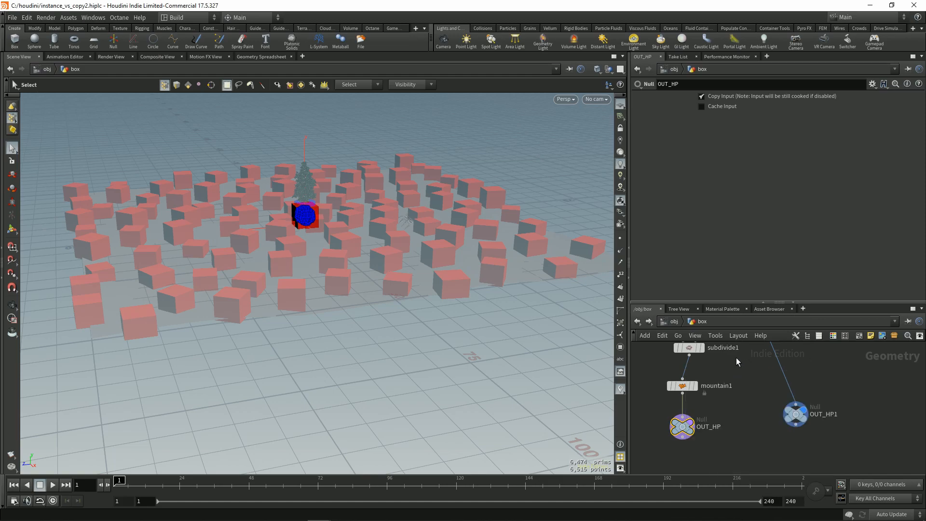
Inspect the OUT_HP1 null carrying the display flag and the OUT_HP null carrying the render flag
middle_drag(744, 383, 752, 366)
scroll(755, 402, up, 2)
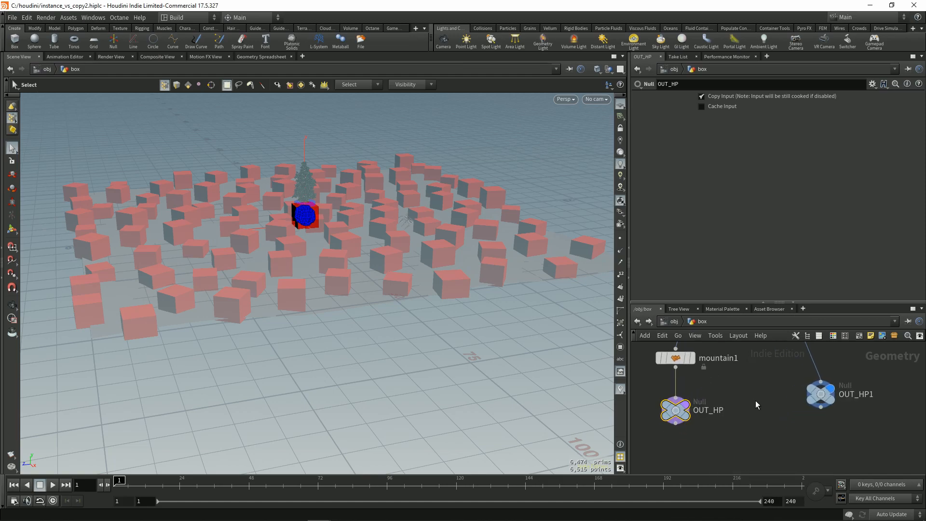
middle_drag(756, 400, 730, 404)
click(794, 399)
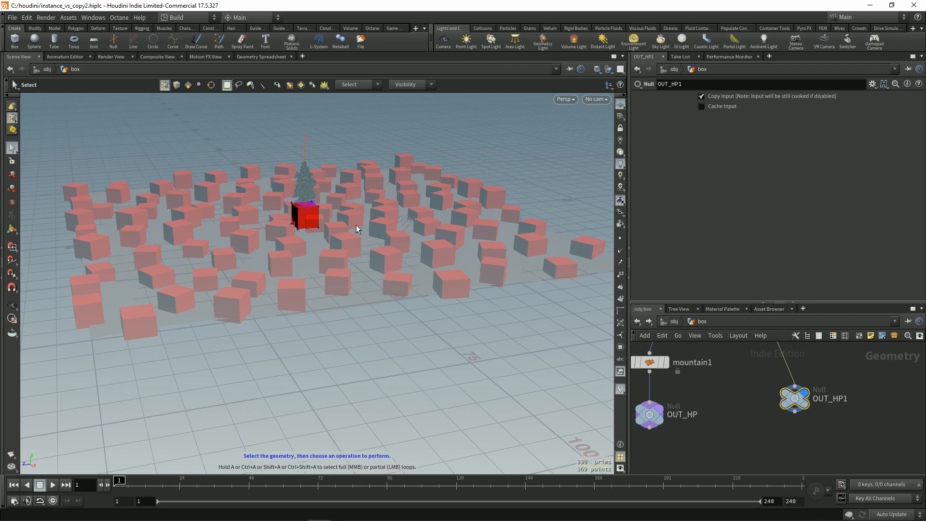
middle_drag(689, 395, 713, 401)
click(674, 420)
Render the instanced boxes with mantra_ipr, inspect the result, stop the render and return to the scene view
drag(232, 232, 290, 268)
click(110, 57)
click(28, 69)
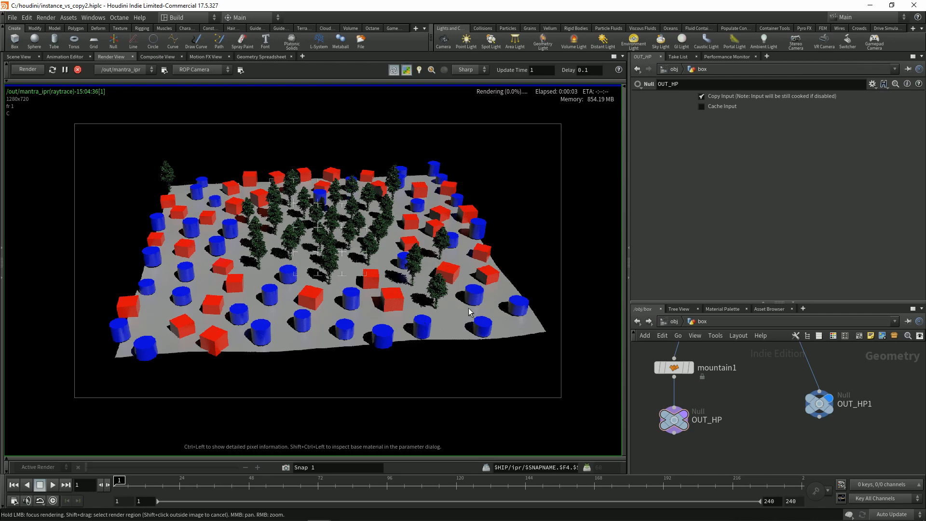
right_drag(356, 285, 381, 285)
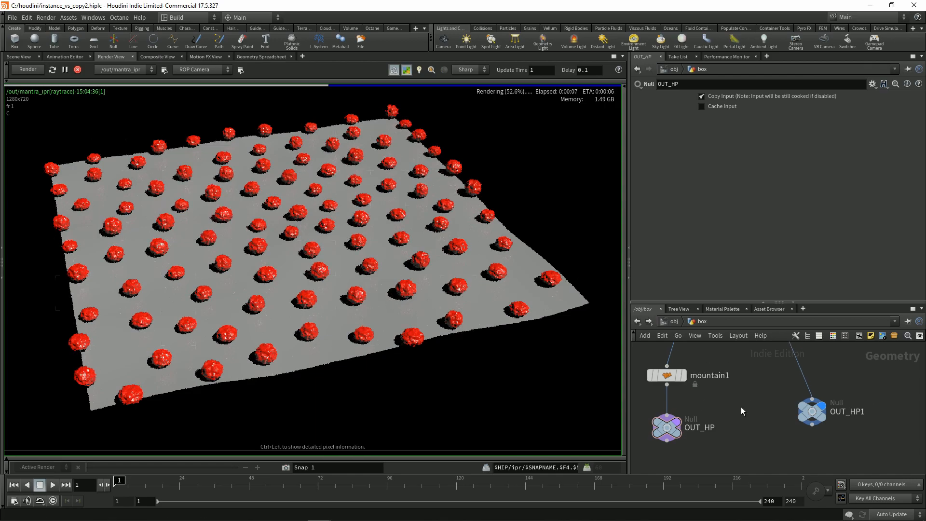
scroll(740, 407, down, 2)
click(78, 70)
click(19, 56)
drag(424, 316, 323, 278)
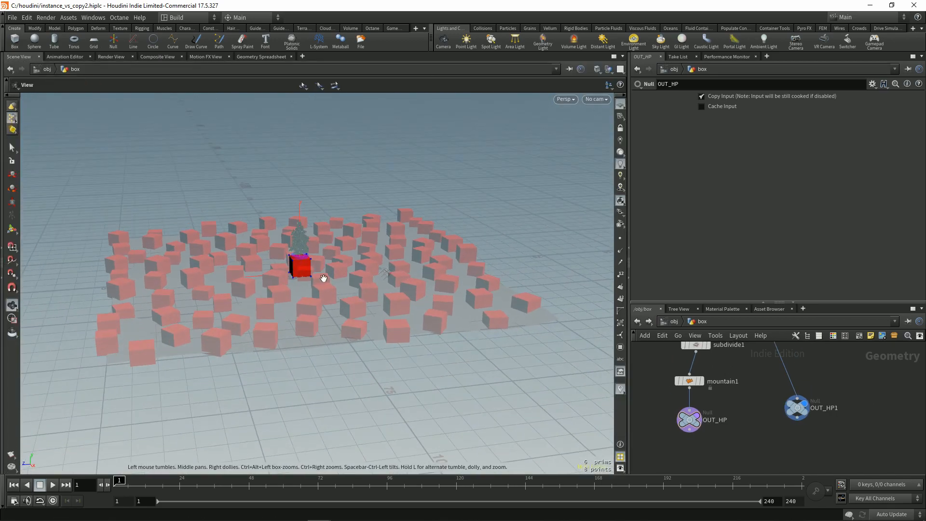
key(s)
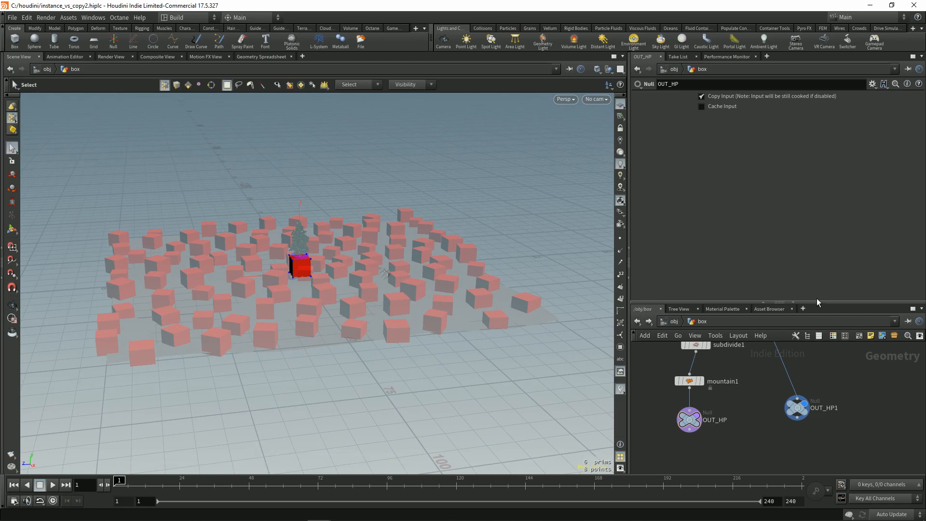
Enlarge the network editor, lay out the box nodes and change HP1 to LP in the plain box null's name
drag(815, 303, 805, 229)
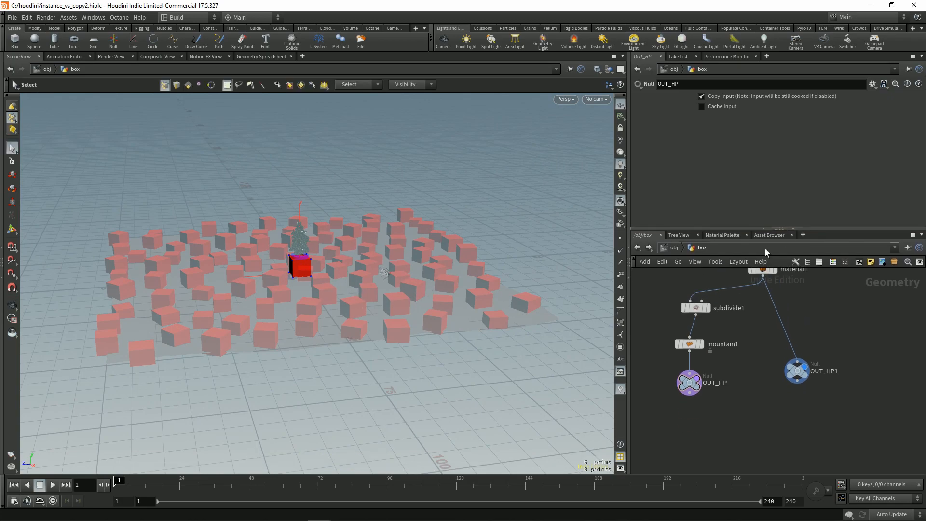
middle_drag(729, 323, 735, 339)
drag(652, 299, 707, 398)
key(l)
mouse_move(806, 387)
mouse_down()
mouse_move(777, 382)
mouse_move(819, 388)
mouse_up()
click(810, 382)
text(LP)
key(Return)
middle_drag(801, 322, 818, 374)
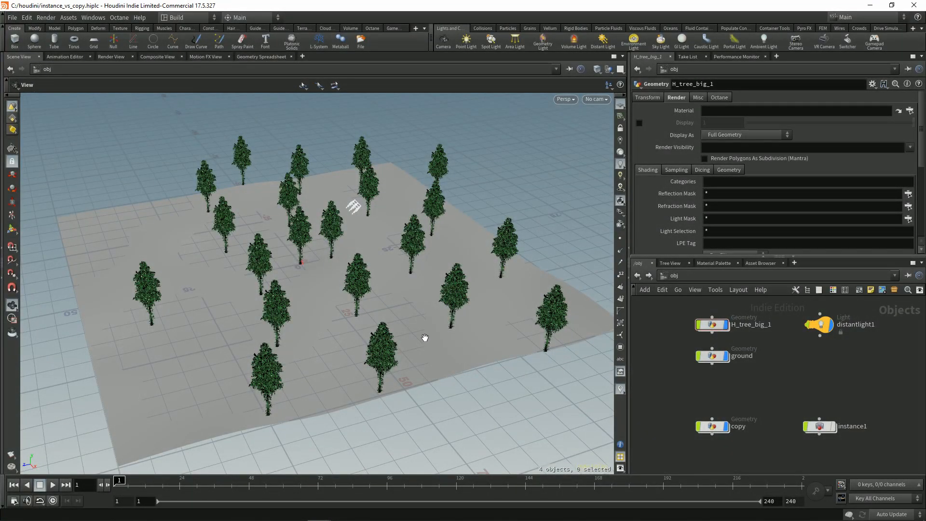
Enter the copy object in the instance_vs_copy scene and inspect the copytopoints1 node's geometry information
drag(425, 338, 419, 319)
click(713, 427)
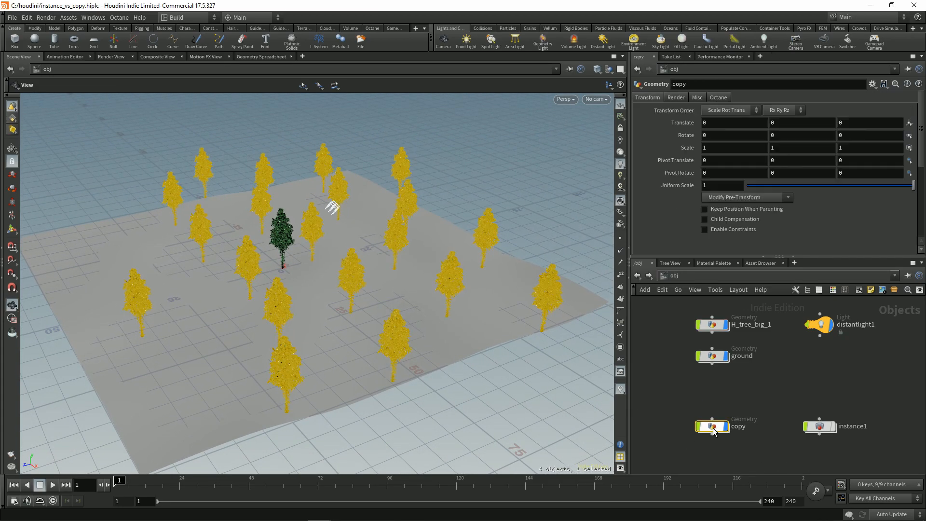
double_click(713, 427)
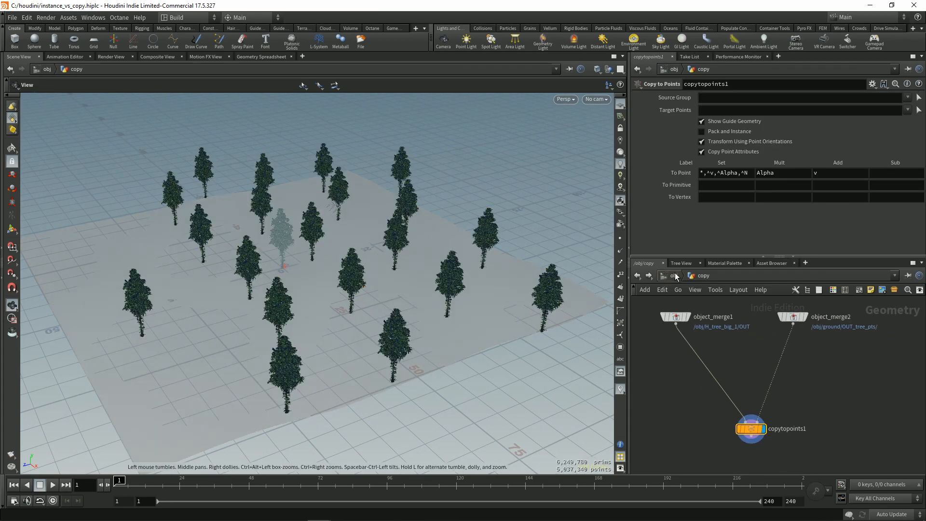
click(676, 274)
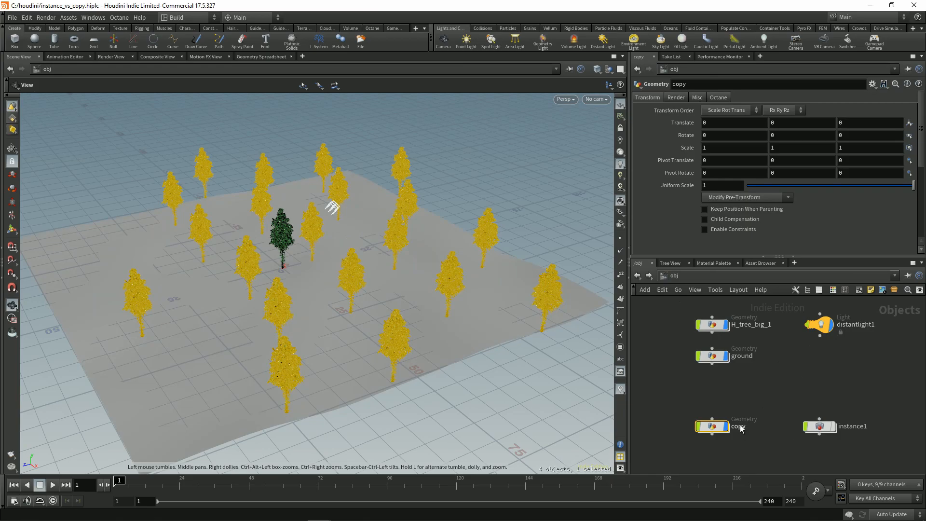
double_click(713, 428)
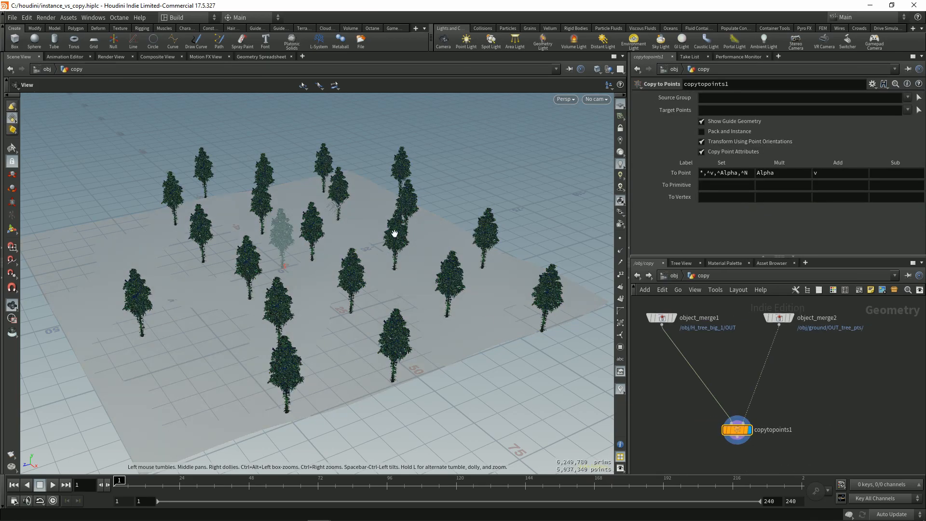
middle_drag(430, 254, 416, 231)
middle_click(738, 429)
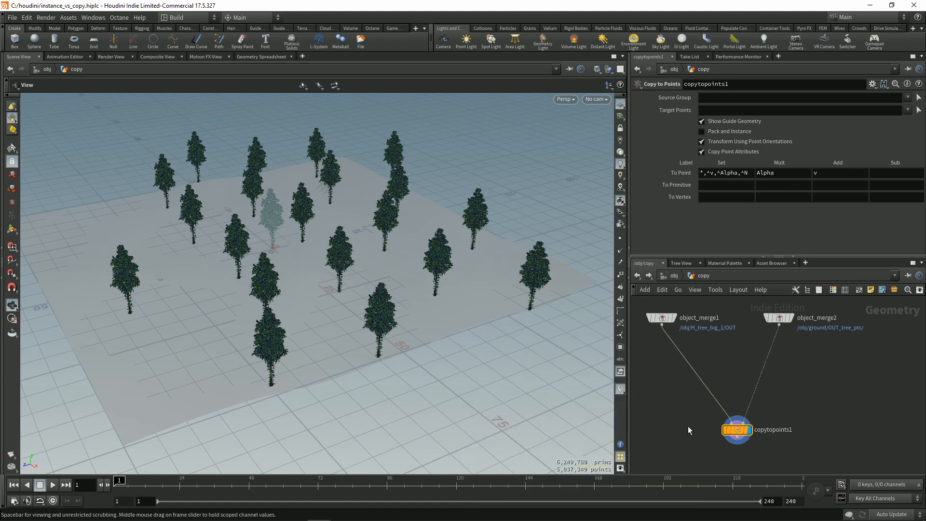
Enable Pack and Instance on copytopoints1 and check the node's geometry information again
click(724, 133)
drag(432, 265, 407, 277)
drag(409, 292, 411, 294)
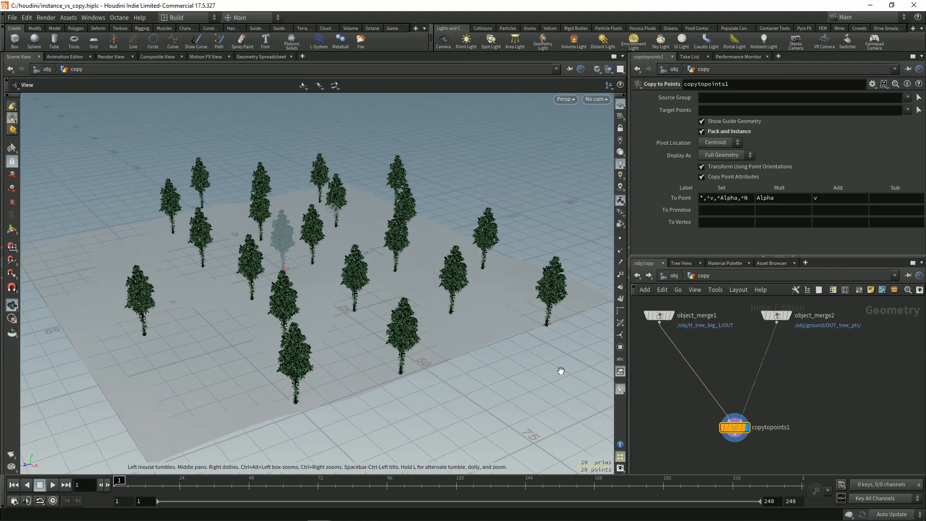
middle_drag(678, 417, 682, 416)
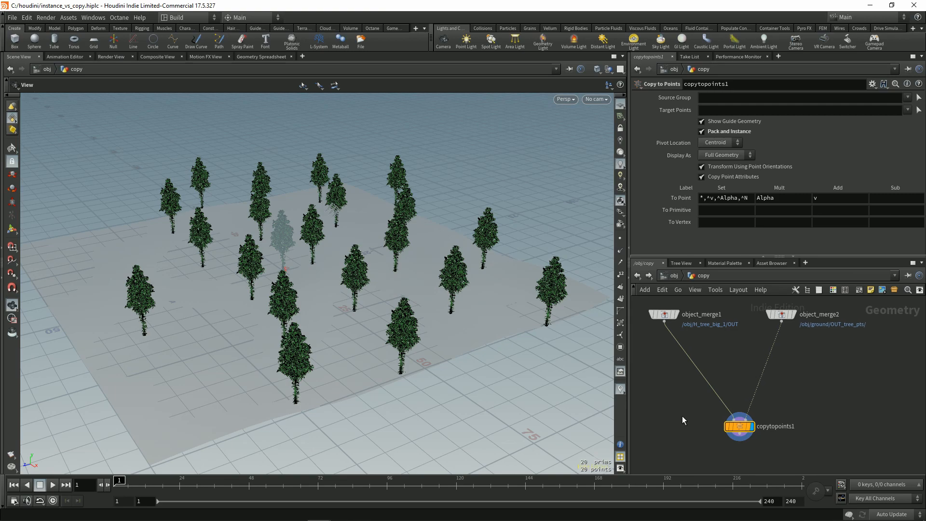
middle_click(742, 428)
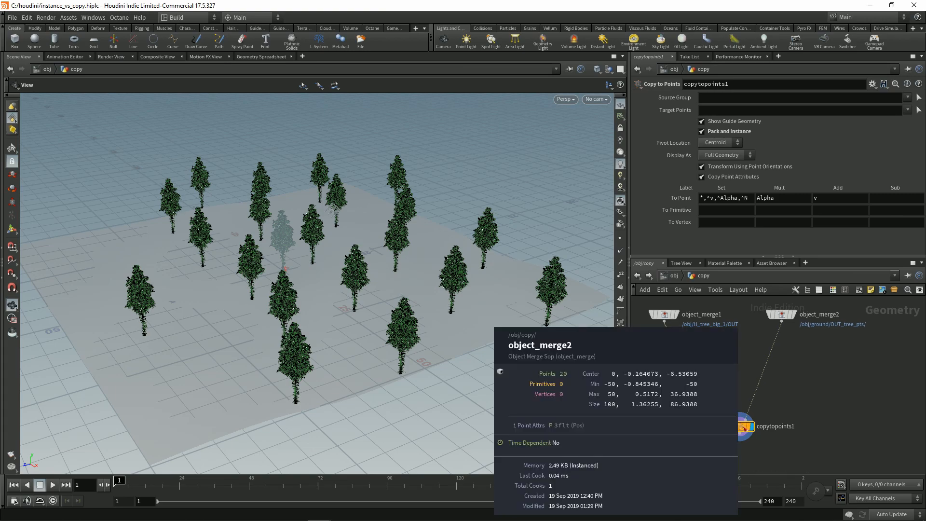
drag(367, 278, 381, 312)
Return to the object level and render the packed tree copies with mantra_ipr
click(674, 276)
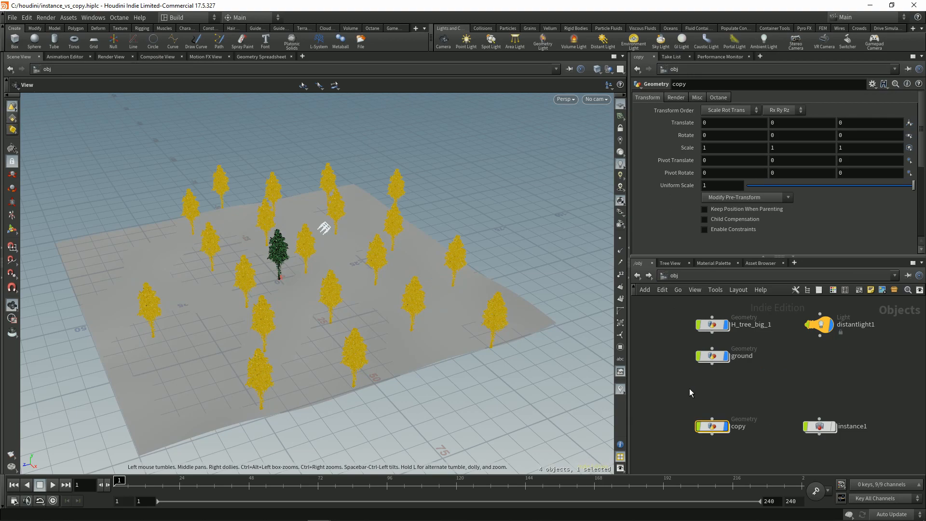
click(112, 57)
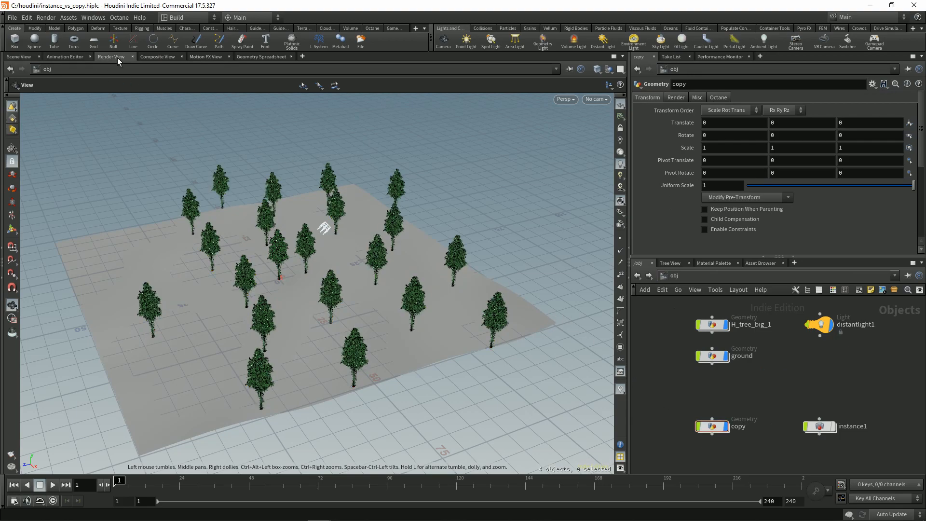
click(27, 69)
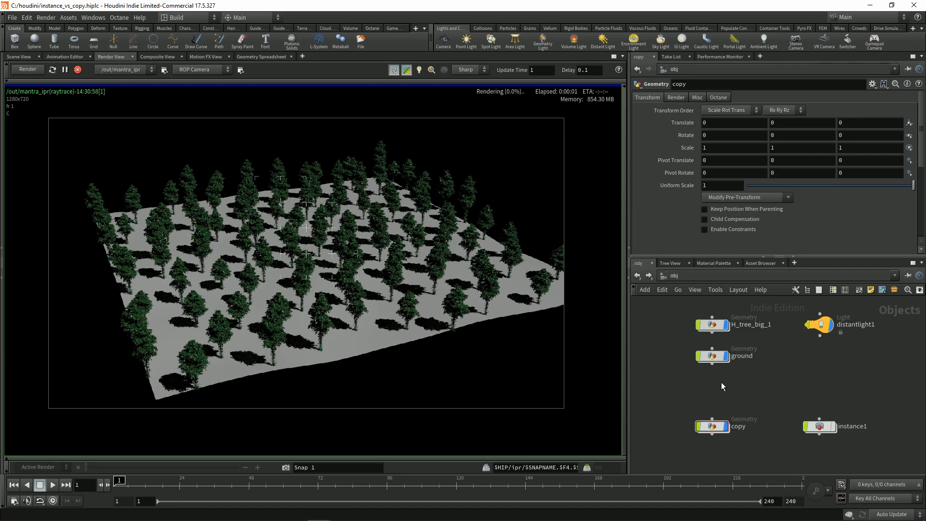
Set the Force Total Count of scatter1 inside the ground object to 50
mouse_move(717, 360)
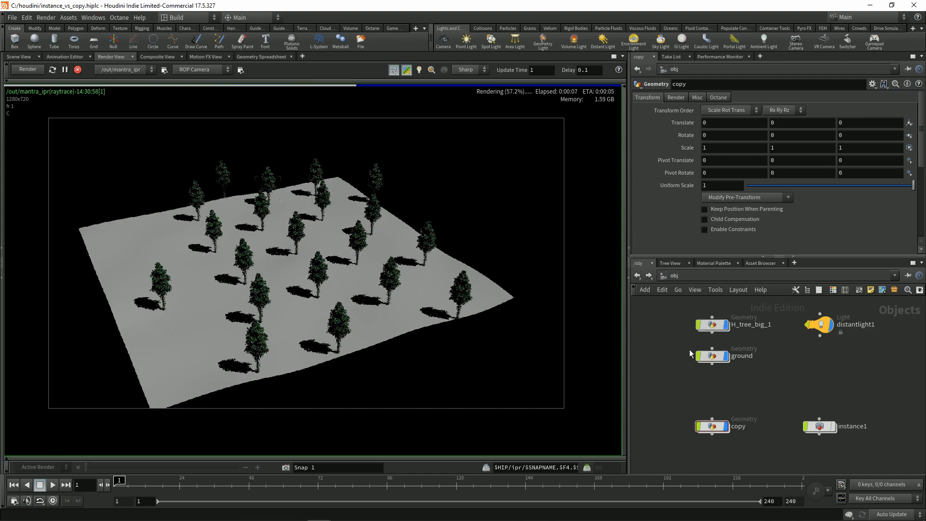
double_click(718, 357)
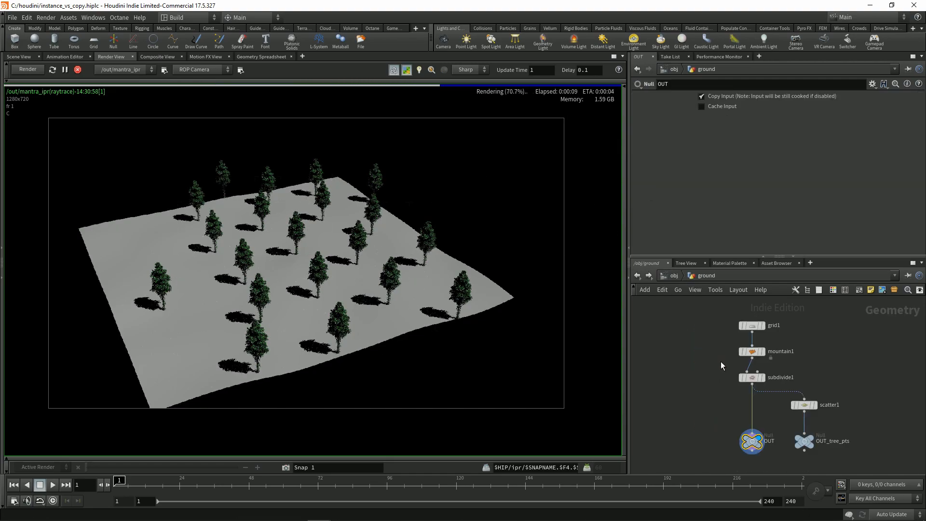
click(804, 404)
click(719, 192)
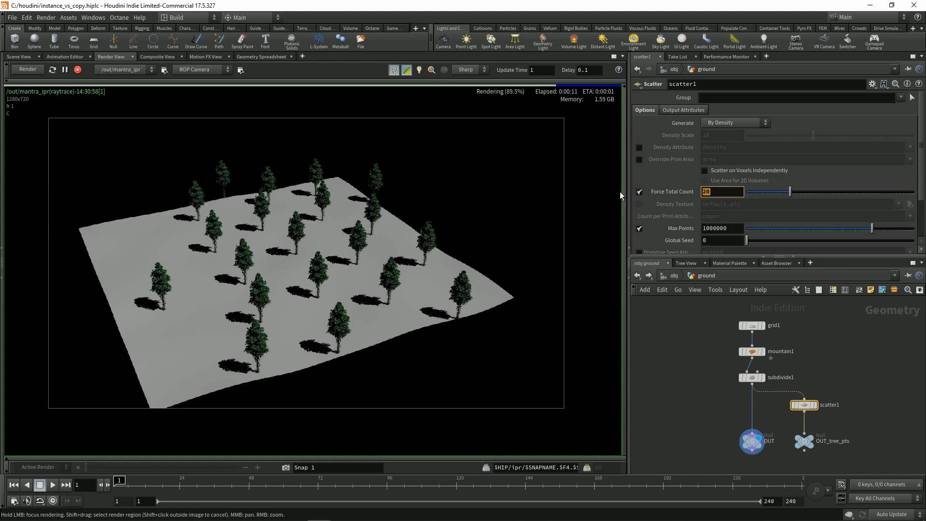
text(50)
key(Return)
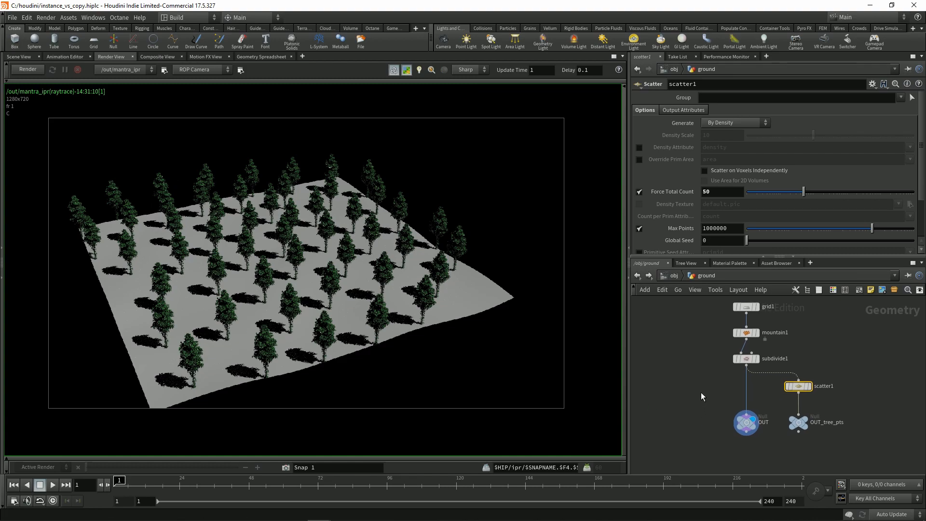
Disable Pack and Instance on copytopoints1 in the copy object and render the unpacked trees to compare time and memory
key(u)
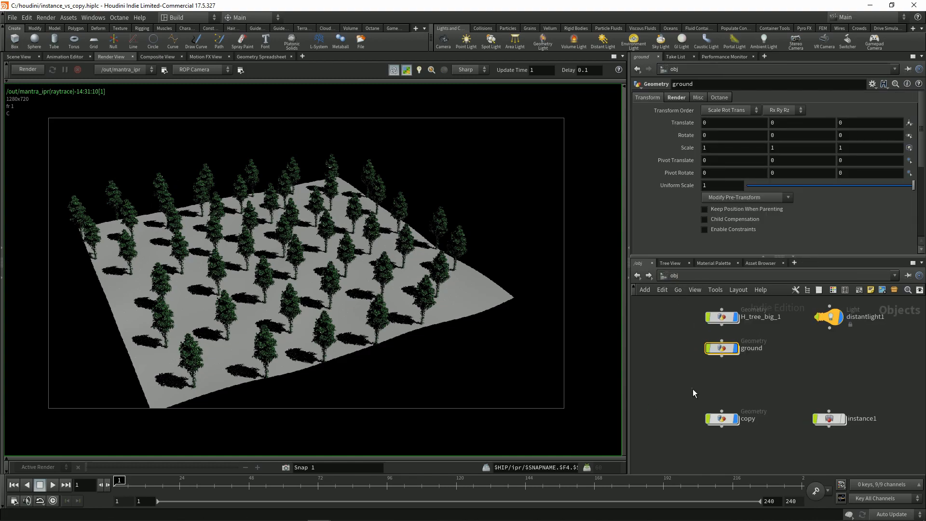
double_click(719, 424)
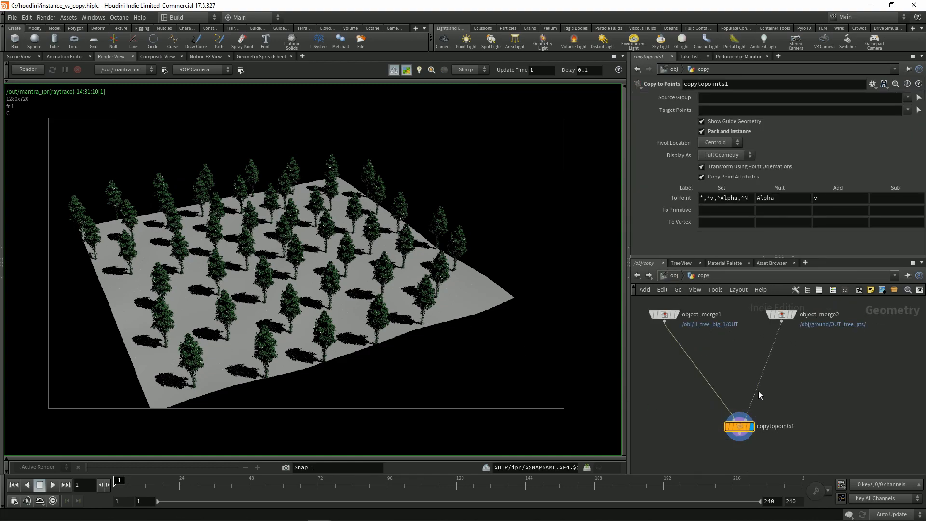
click(714, 130)
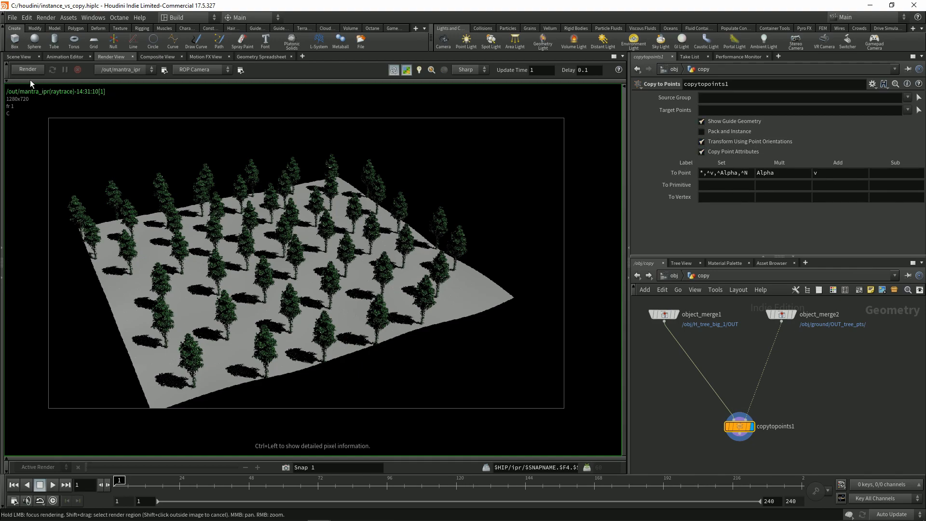
middle_drag(54, 181, 85, 179)
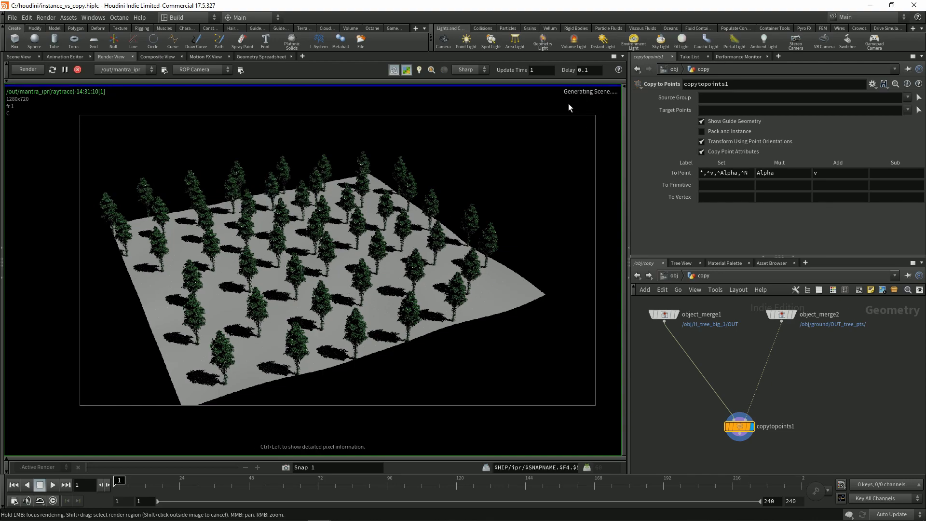
middle_drag(581, 163, 563, 166)
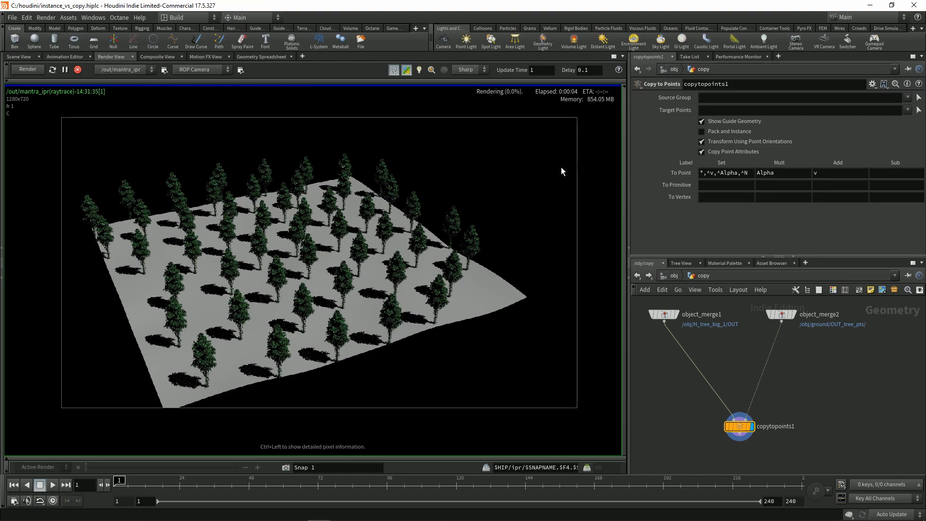
middle_drag(467, 212, 470, 222)
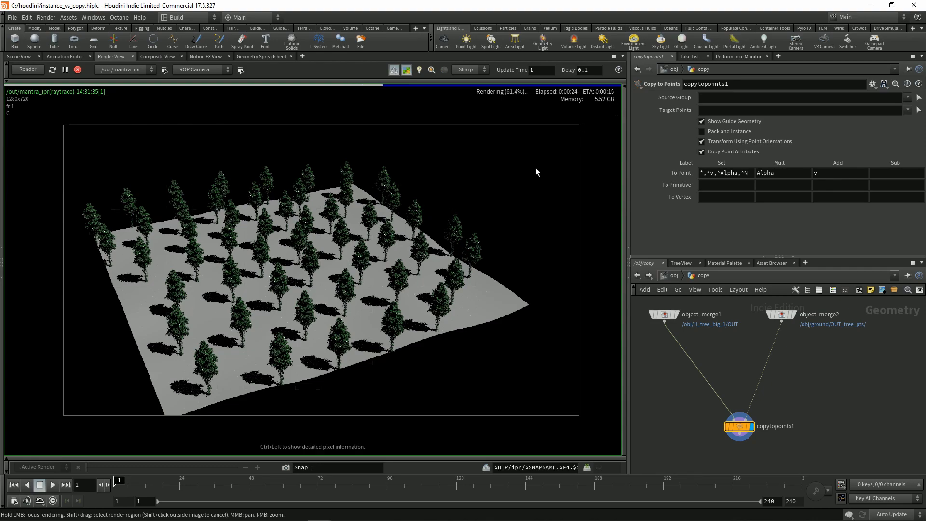
middle_drag(474, 250, 466, 250)
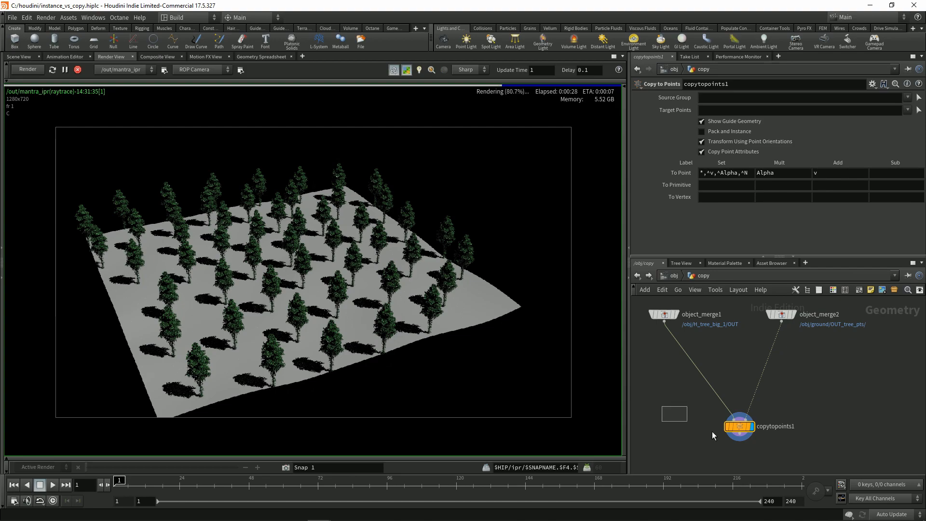
Move the copytopoints1 node closer to its two object merge inputs and review the finished render
scroll(700, 435, down, 2)
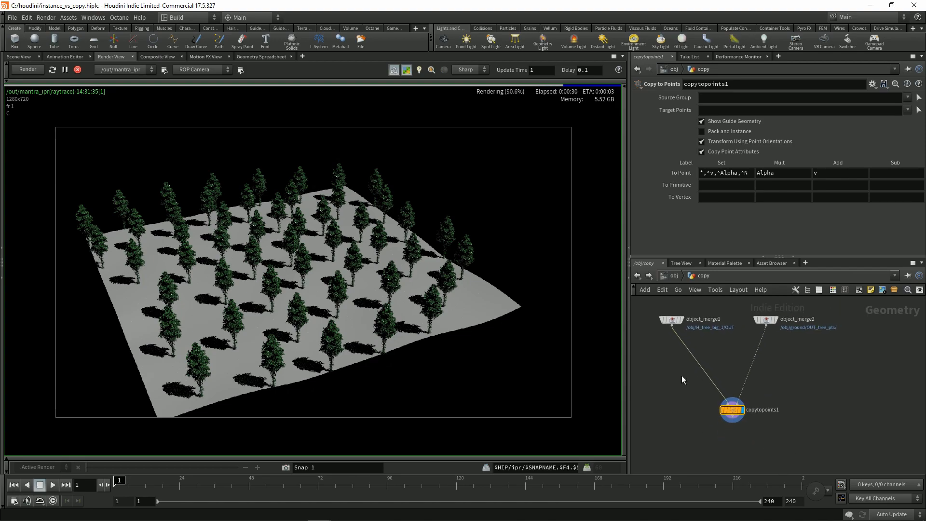
drag(737, 415, 732, 377)
middle_drag(703, 397, 705, 420)
scroll(723, 390, up, 2)
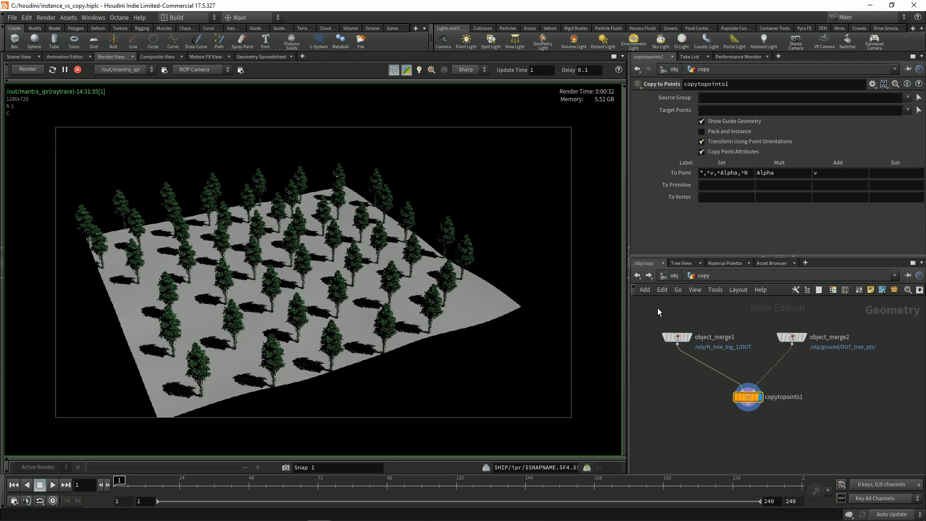
middle_drag(351, 272, 348, 280)
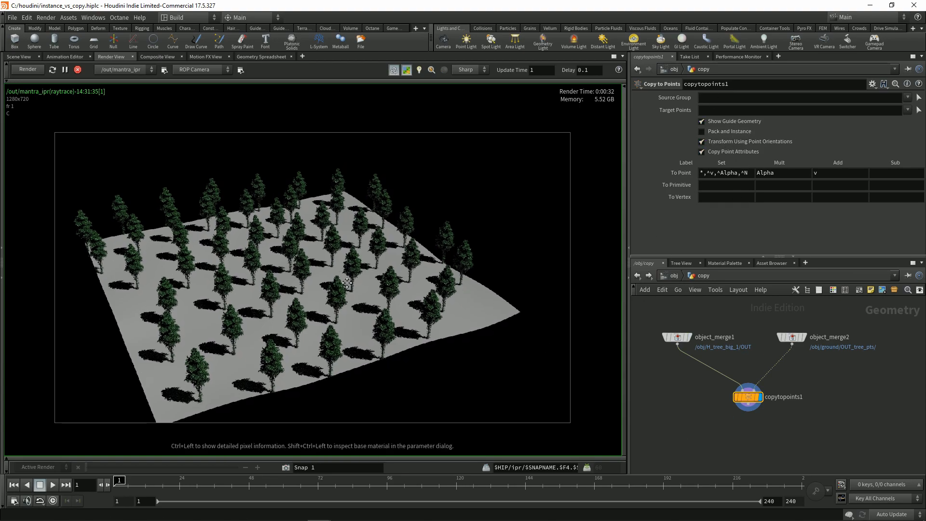